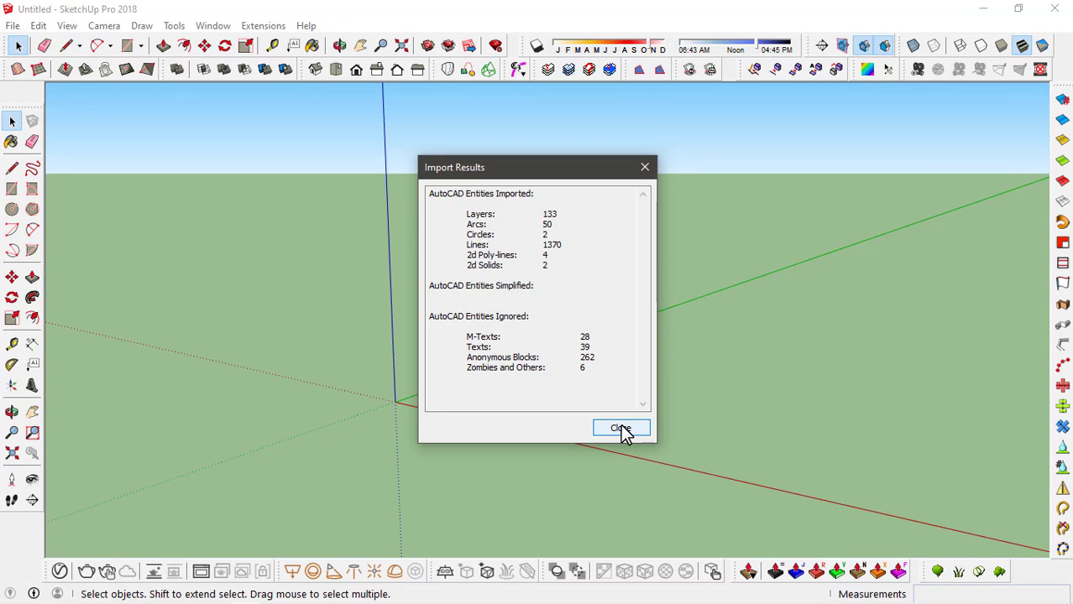
Close the import results and examine the imported spiral stair plans and elevations
{"action": "left_click", "coordinate": [622, 431]}
{"action": "middle_click_drag", "start_coordinate": [507, 269], "coordinate": [577, 386]}
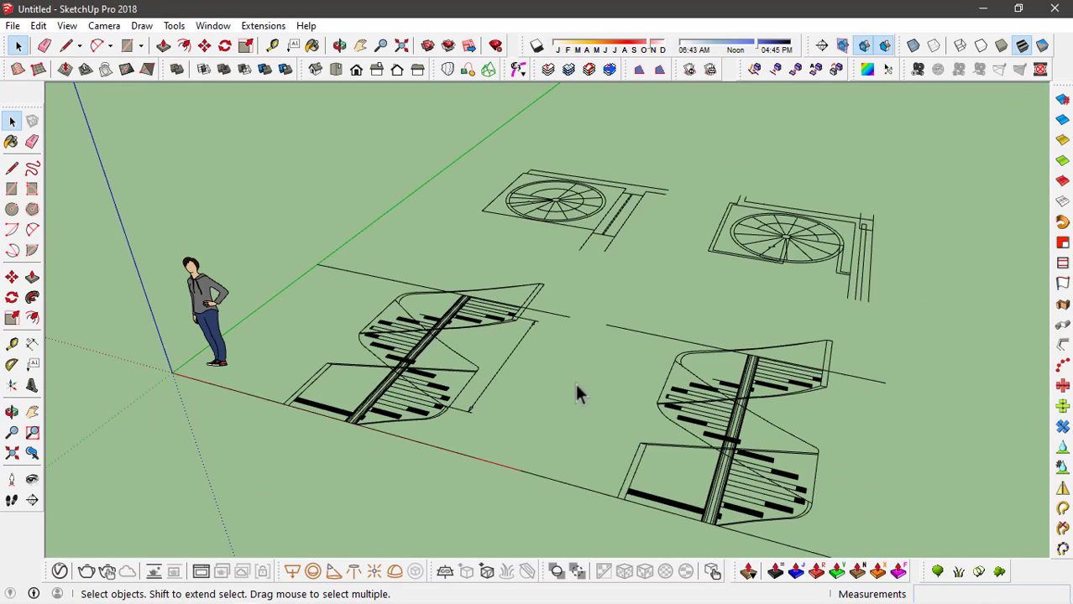
{"action": "scroll", "coordinate": [577, 386], "scroll_direction": "down", "scroll_amount": 2}
{"action": "middle_click_drag", "start_coordinate": [351, 284], "coordinate": [311, 252]}
{"action": "left_click_drag", "start_coordinate": [386, 341], "coordinate": [856, 497]}
{"action": "left_click", "coordinate": [506, 261]}
{"action": "scroll", "coordinate": [515, 341], "scroll_direction": "down", "scroll_amount": 1}
{"action": "scroll", "coordinate": [469, 163], "scroll_direction": "up", "scroll_amount": 2}
{"action": "middle_click_drag", "start_coordinate": [469, 163], "coordinate": [480, 187]}
{"action": "scroll", "coordinate": [470, 176], "scroll_direction": "down", "scroll_amount": 1}
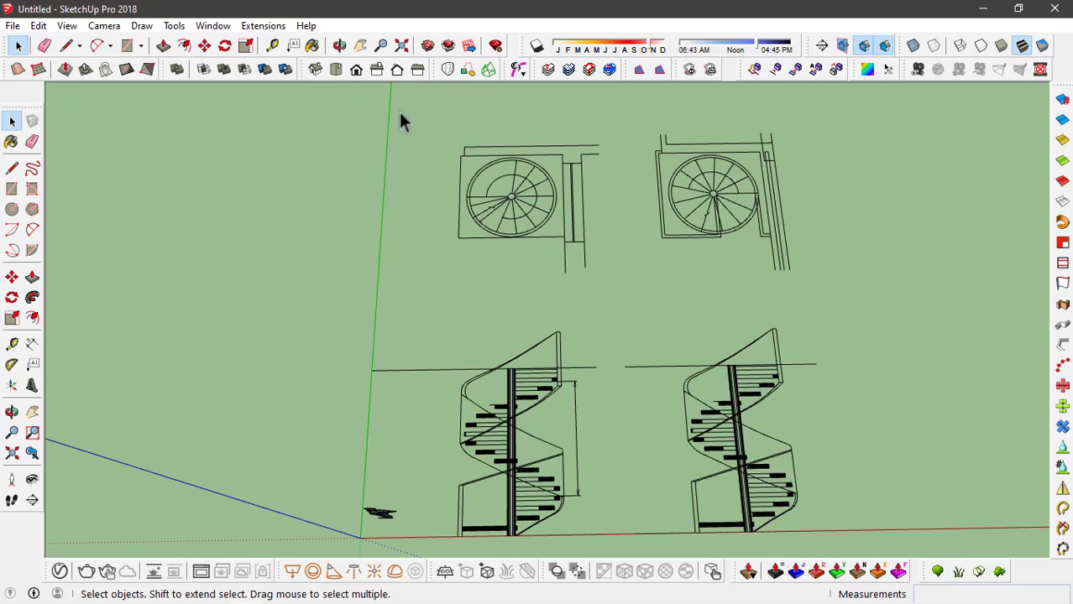
{"action": "left_click_drag", "start_coordinate": [399, 115], "coordinate": [830, 282]}
{"action": "scroll", "coordinate": [644, 176], "scroll_direction": "down", "scroll_amount": 1}
Delete the human scale figure standing near the origin
{"action": "middle_click_drag", "start_coordinate": [480, 487], "coordinate": [457, 357]}
{"action": "scroll", "coordinate": [558, 356], "scroll_direction": "up", "scroll_amount": 1}
{"action": "scroll", "coordinate": [296, 375], "scroll_direction": "up", "scroll_amount": 2}
{"action": "left_click_drag", "start_coordinate": [297, 376], "coordinate": [437, 523]}
{"action": "key", "text": "Delete"}
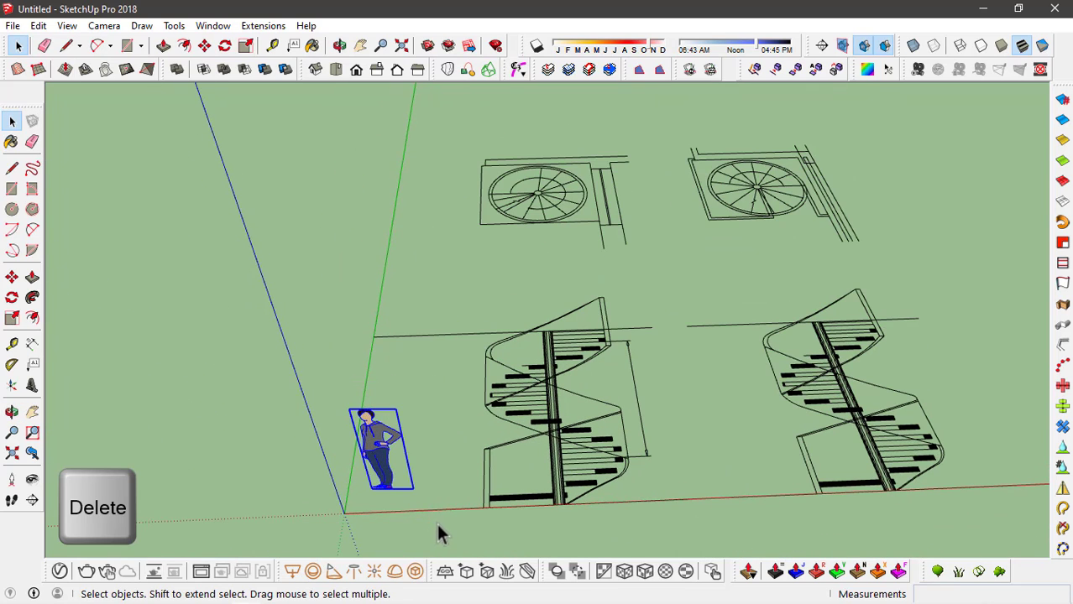
Switch the camera to the top view of the stair plans
{"action": "left_click", "coordinate": [334, 72]}
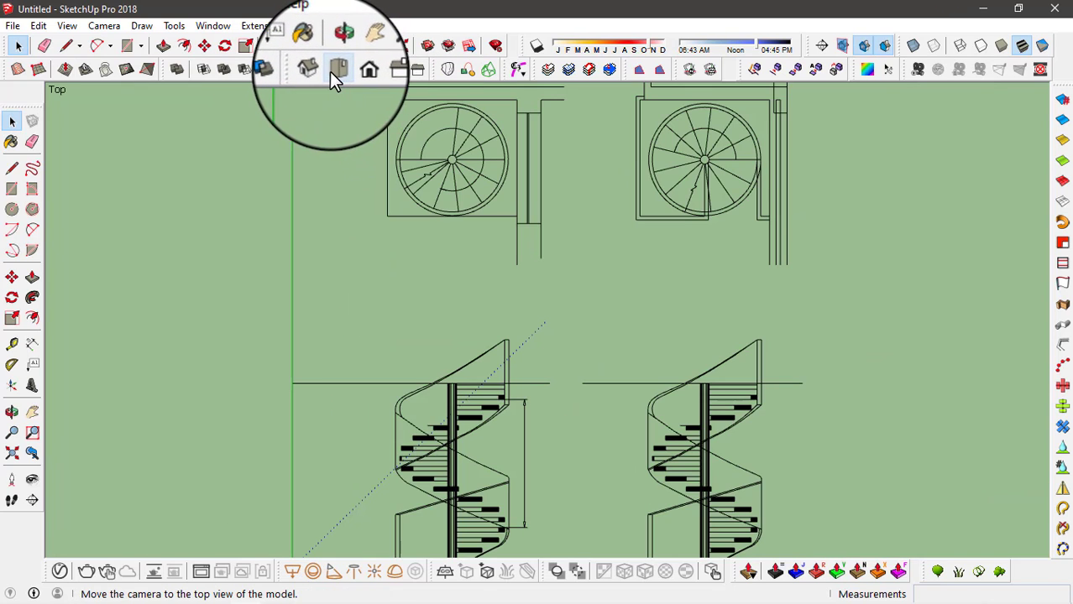
{"action": "scroll", "coordinate": [480, 432], "scroll_direction": "down", "scroll_amount": 2}
{"action": "scroll", "coordinate": [453, 214], "scroll_direction": "up", "scroll_amount": 6}
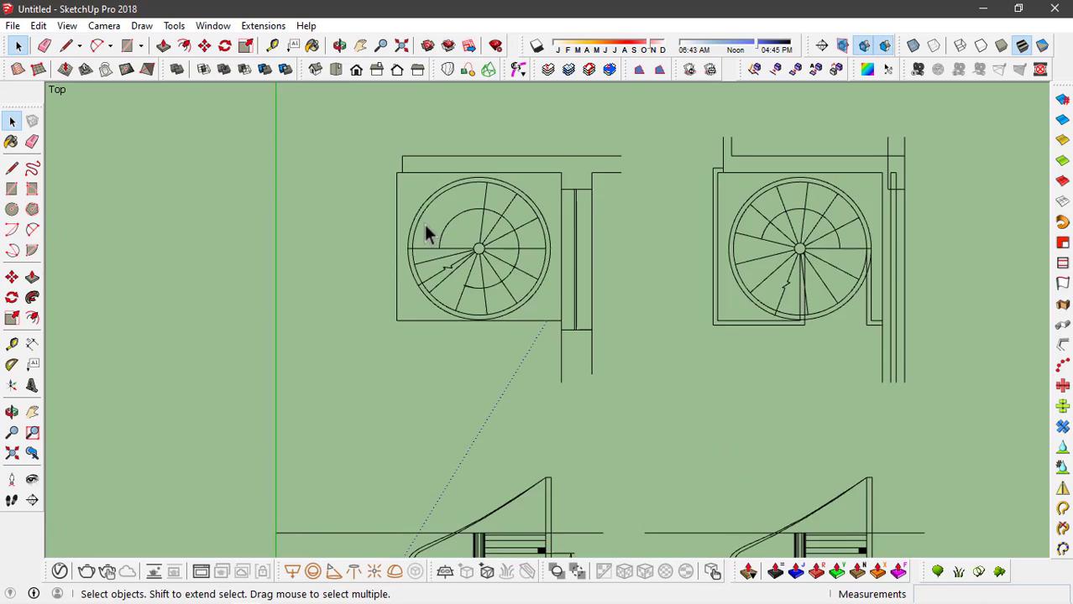
{"action": "scroll", "coordinate": [432, 277], "scroll_direction": "up", "scroll_amount": 1}
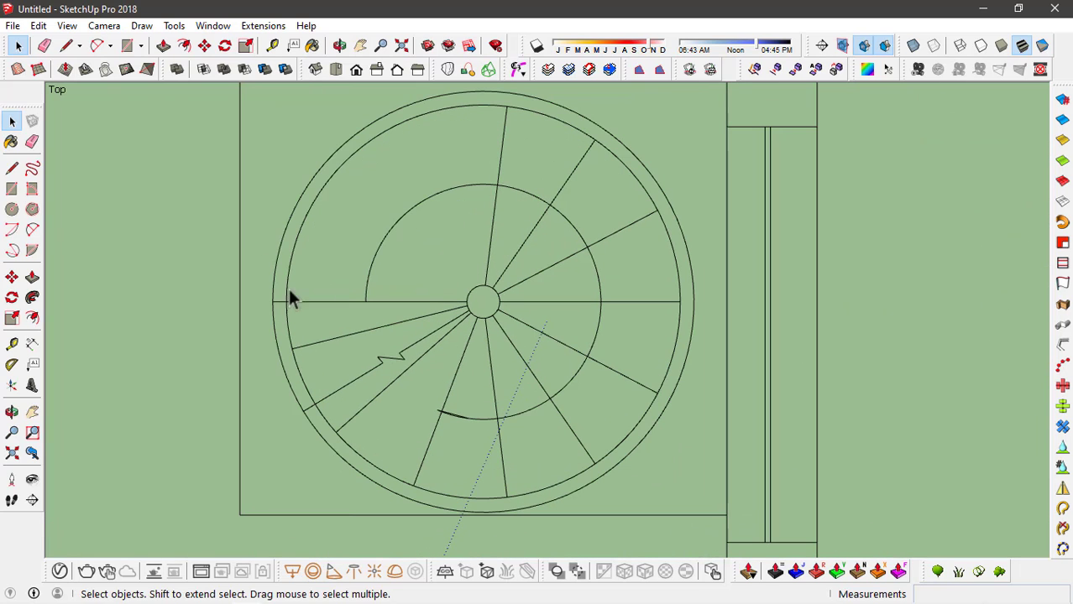
Draw a circle of 3" radius over the central pole of the first stair plan, starting from its centre point
{"action": "key", "text": "c"}
{"action": "scroll", "coordinate": [495, 323], "scroll_direction": "up", "scroll_amount": 5}
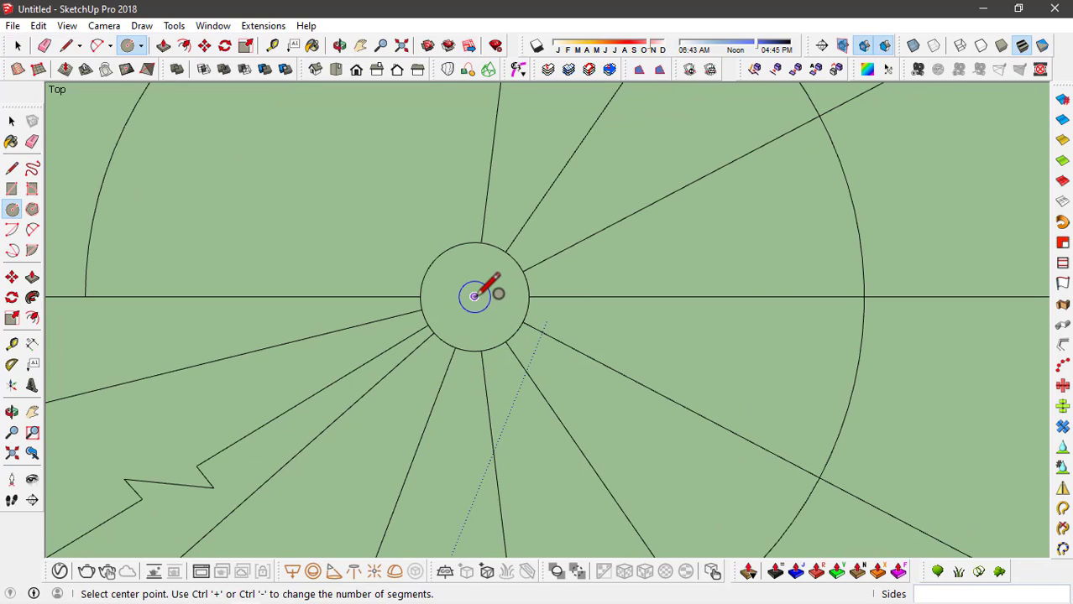
{"action": "left_click", "coordinate": [474, 296]}
{"action": "scroll", "coordinate": [522, 256], "scroll_direction": "up", "scroll_amount": 3}
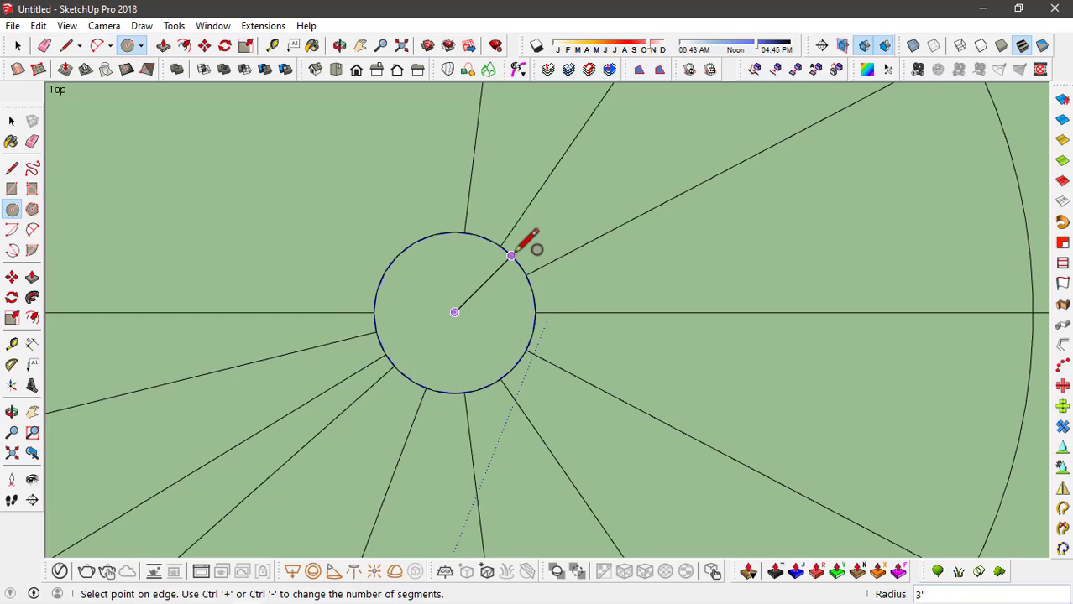
{"action": "left_click", "coordinate": [499, 245]}
{"action": "key", "text": "space"}
Set the central pole circle's segments to 50 in its entity info
{"action": "scroll", "coordinate": [498, 245], "scroll_direction": "up", "scroll_amount": 2}
{"action": "left_click", "coordinate": [498, 245]}
{"action": "scroll", "coordinate": [411, 323], "scroll_direction": "down", "scroll_amount": 1}
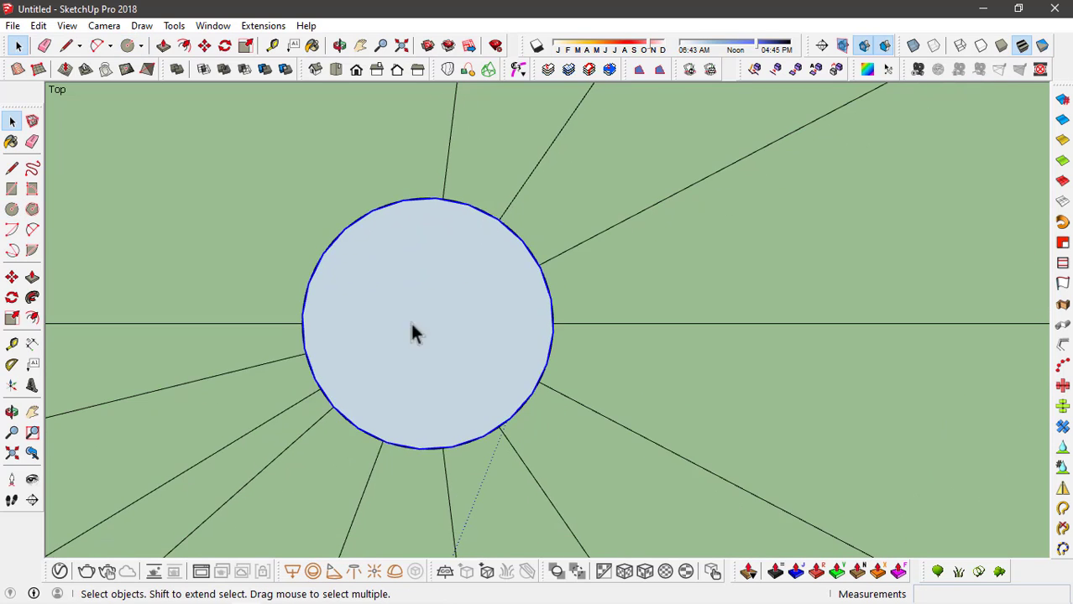
{"action": "scroll", "coordinate": [504, 210], "scroll_direction": "up", "scroll_amount": 3}
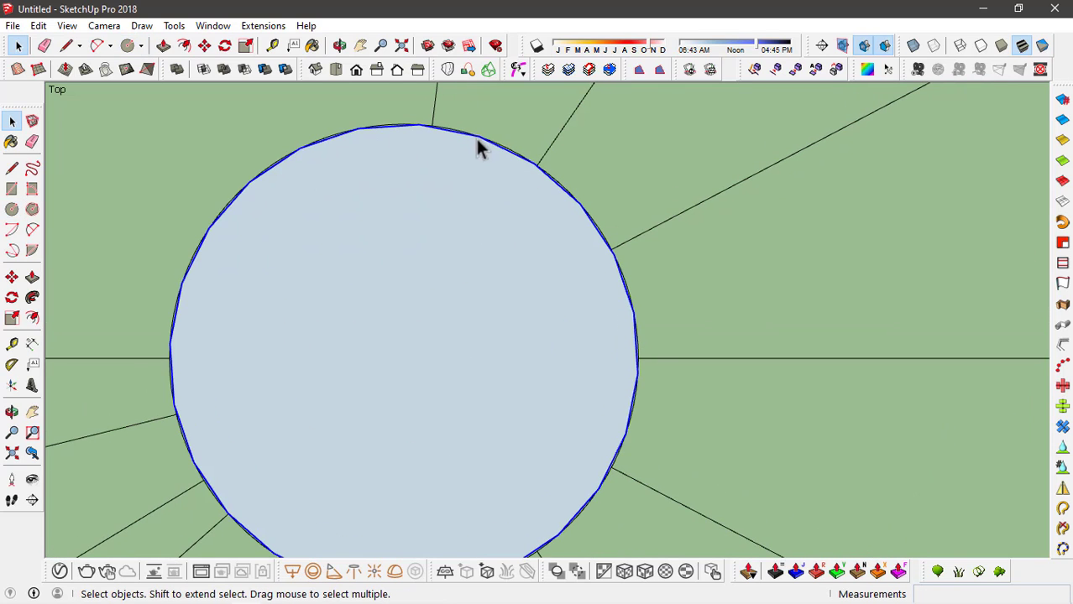
{"action": "scroll", "coordinate": [478, 148], "scroll_direction": "down", "scroll_amount": 2}
{"action": "scroll", "coordinate": [623, 254], "scroll_direction": "up", "scroll_amount": 1}
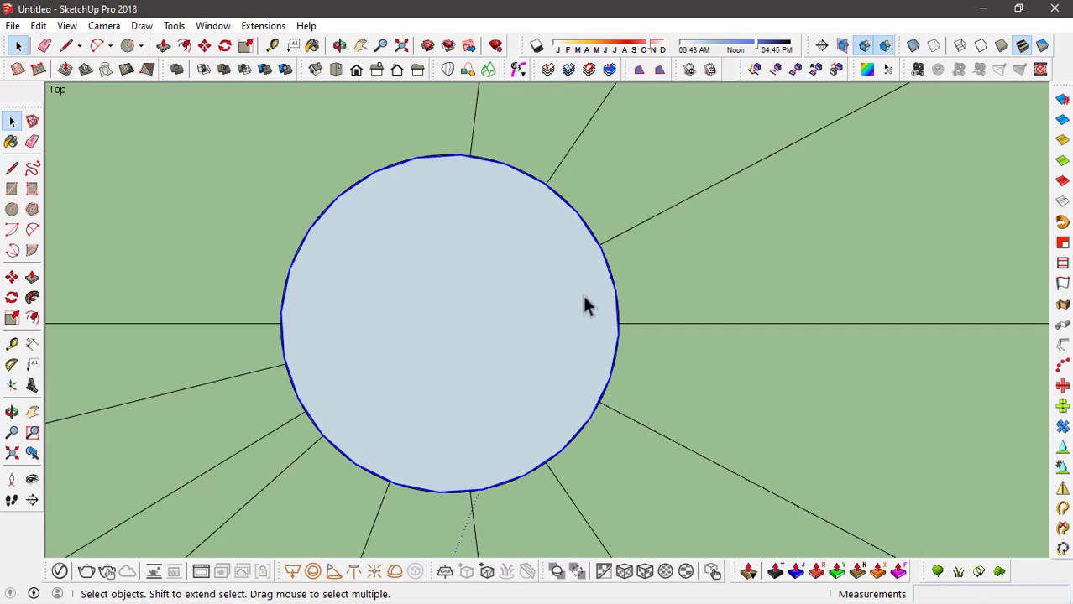
{"action": "right_click", "coordinate": [614, 304]}
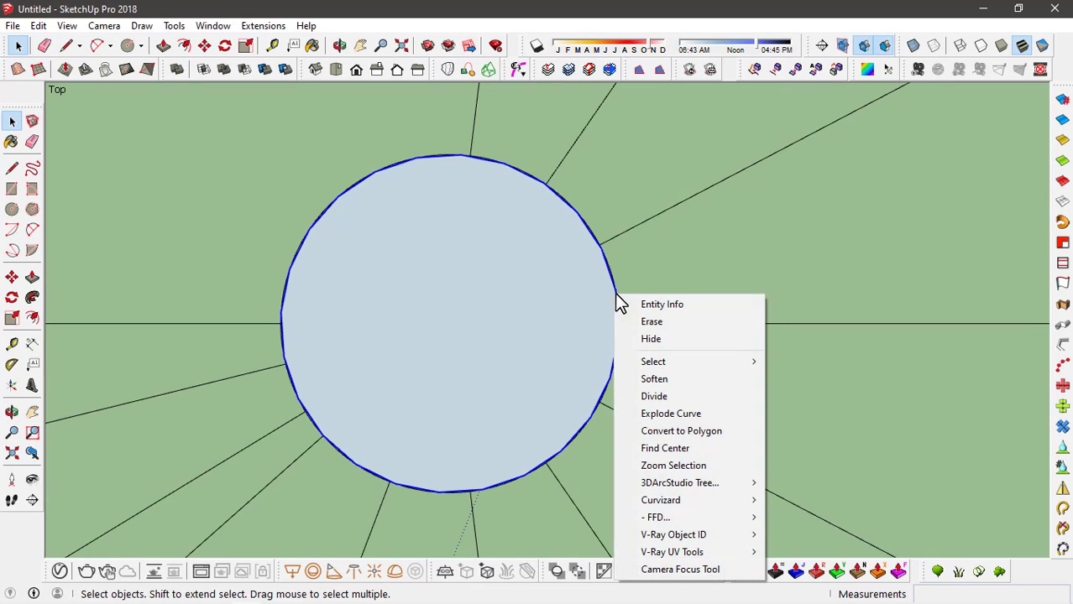
{"action": "left_click", "coordinate": [710, 305]}
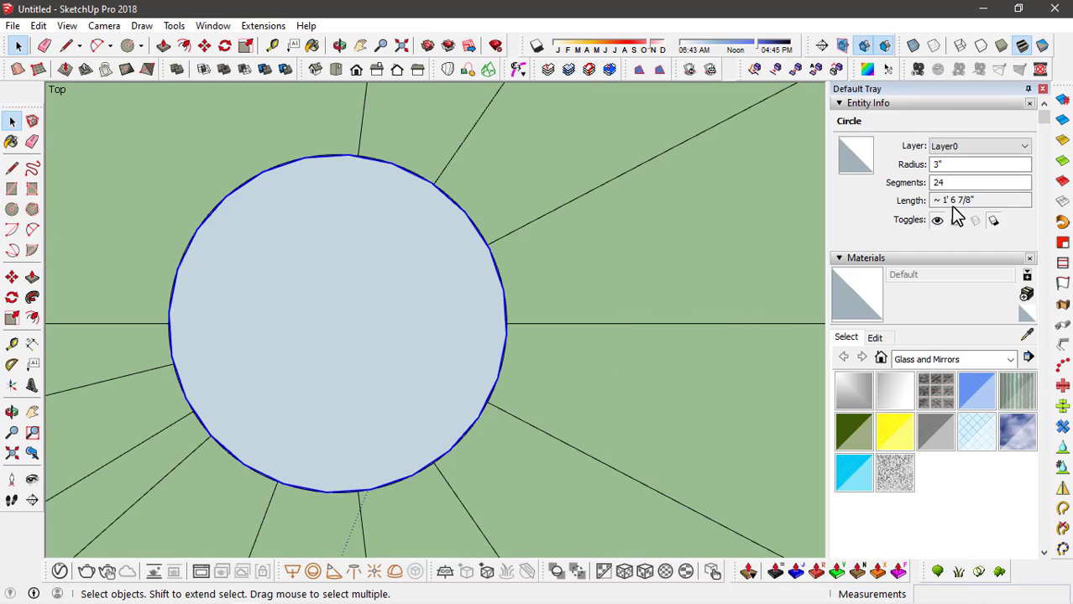
{"action": "left_click", "coordinate": [975, 182]}
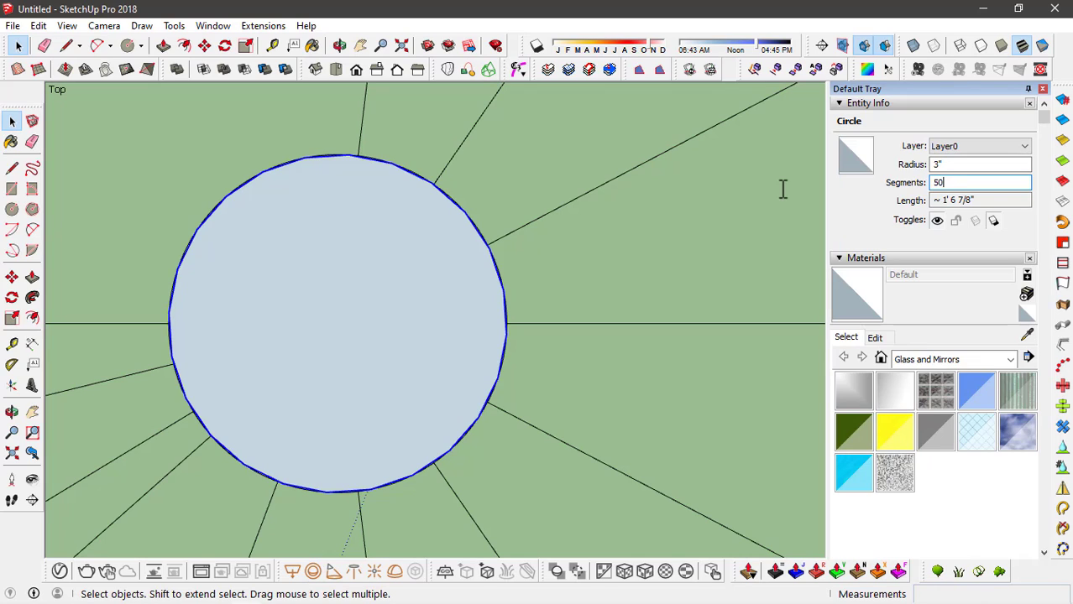
{"action": "type", "text": "50"}
{"action": "key", "text": "Return"}
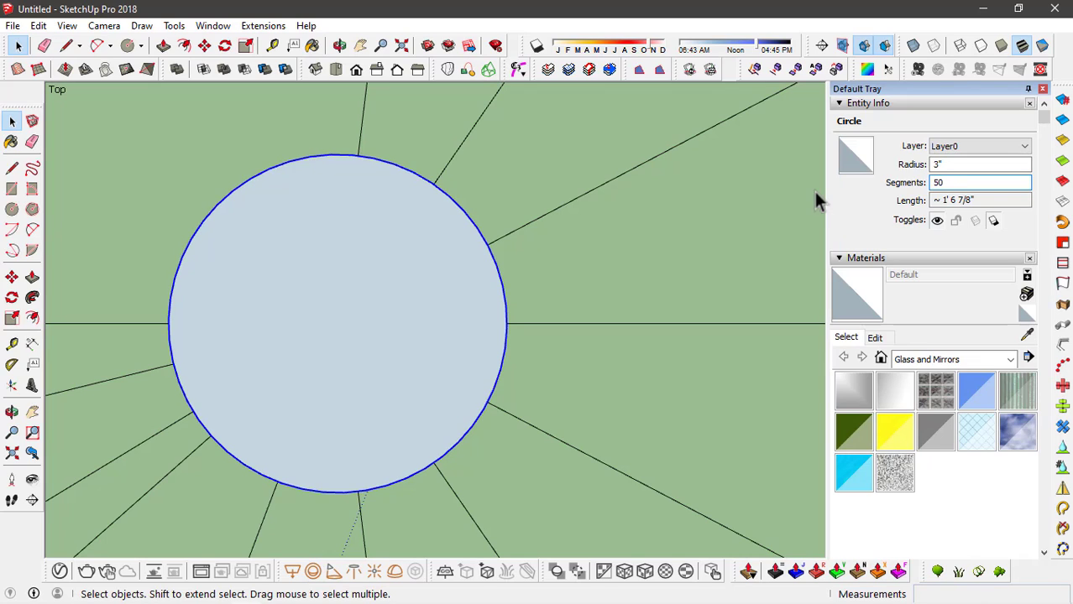
{"action": "left_click", "coordinate": [1042, 89]}
Offset the central pole circle outward by about 2' 9" to match the plan's inner railing circle
{"action": "scroll", "coordinate": [591, 177], "scroll_direction": "up", "scroll_amount": 4}
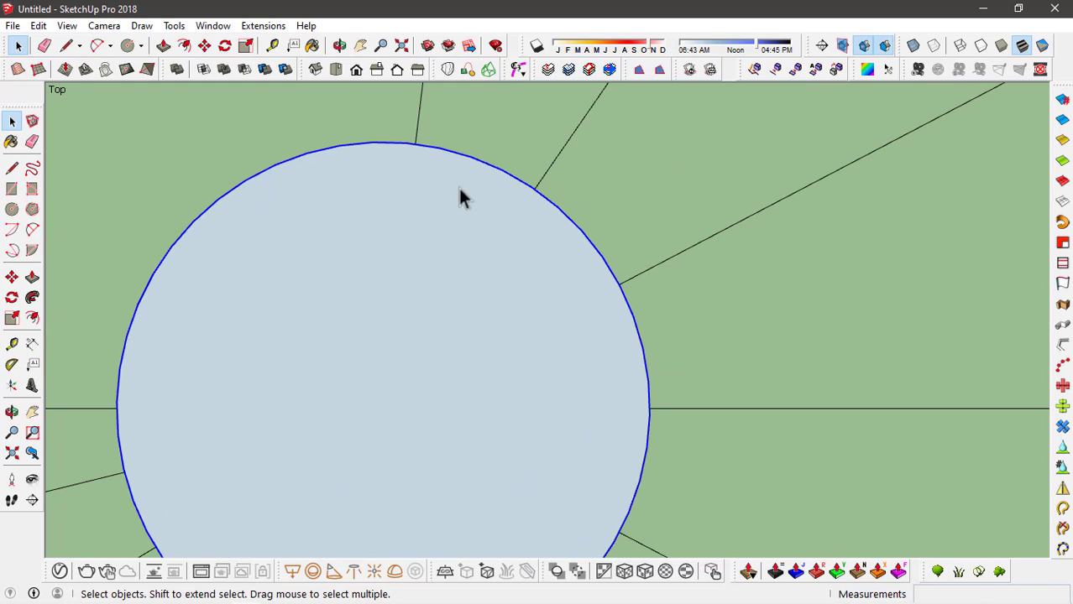
{"action": "scroll", "coordinate": [540, 178], "scroll_direction": "down", "scroll_amount": 1}
{"action": "scroll", "coordinate": [444, 186], "scroll_direction": "down", "scroll_amount": 5}
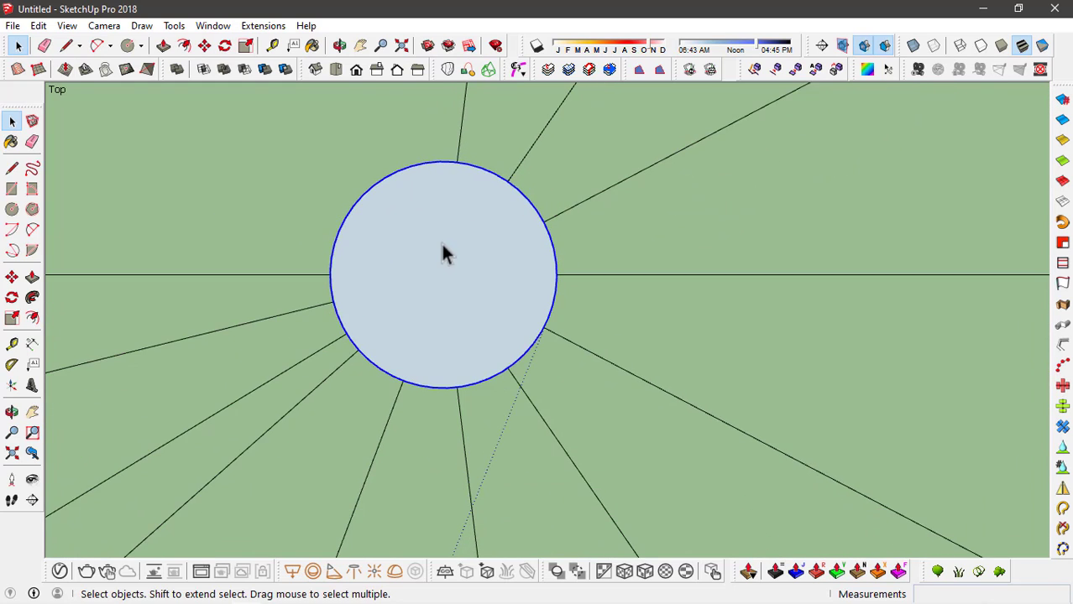
{"action": "scroll", "coordinate": [504, 243], "scroll_direction": "up", "scroll_amount": 2}
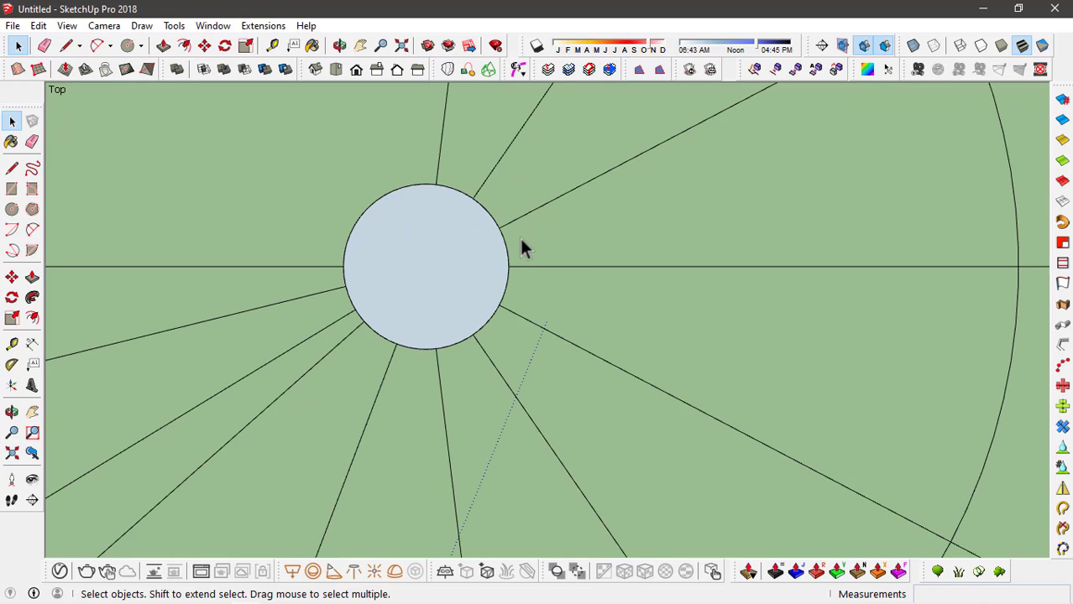
{"action": "key", "text": "f"}
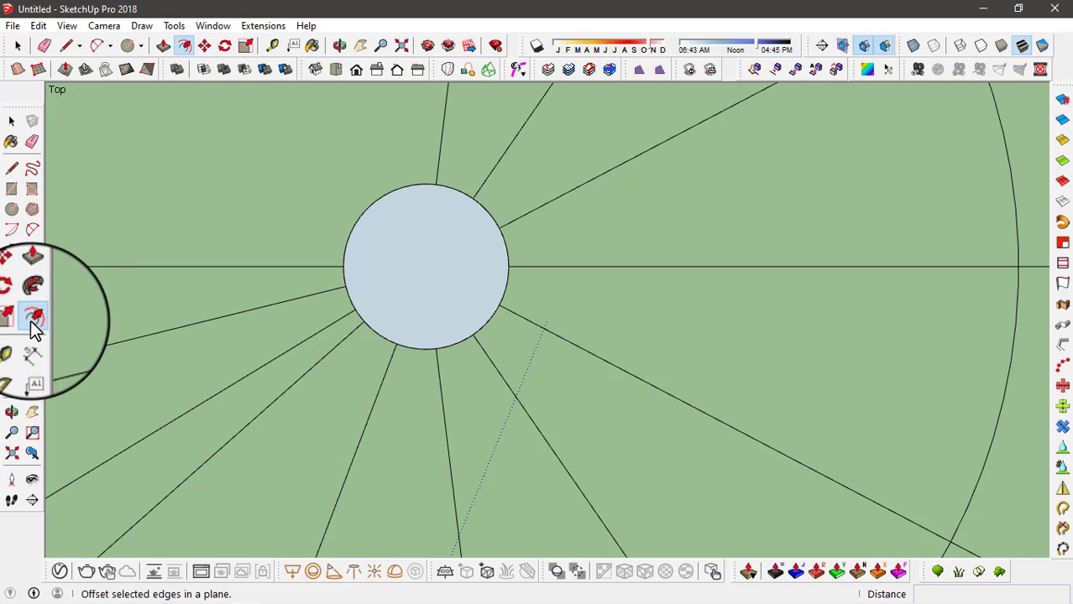
{"action": "scroll", "coordinate": [483, 262], "scroll_direction": "up", "scroll_amount": 1}
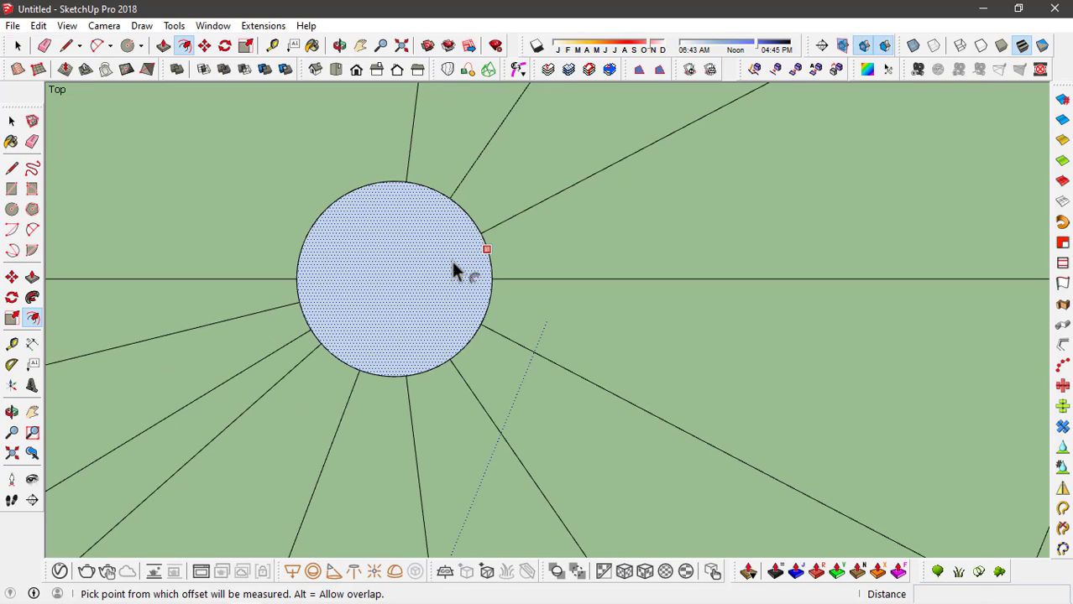
{"action": "left_click", "coordinate": [490, 257]}
{"action": "scroll", "coordinate": [382, 251], "scroll_direction": "down", "scroll_amount": 6}
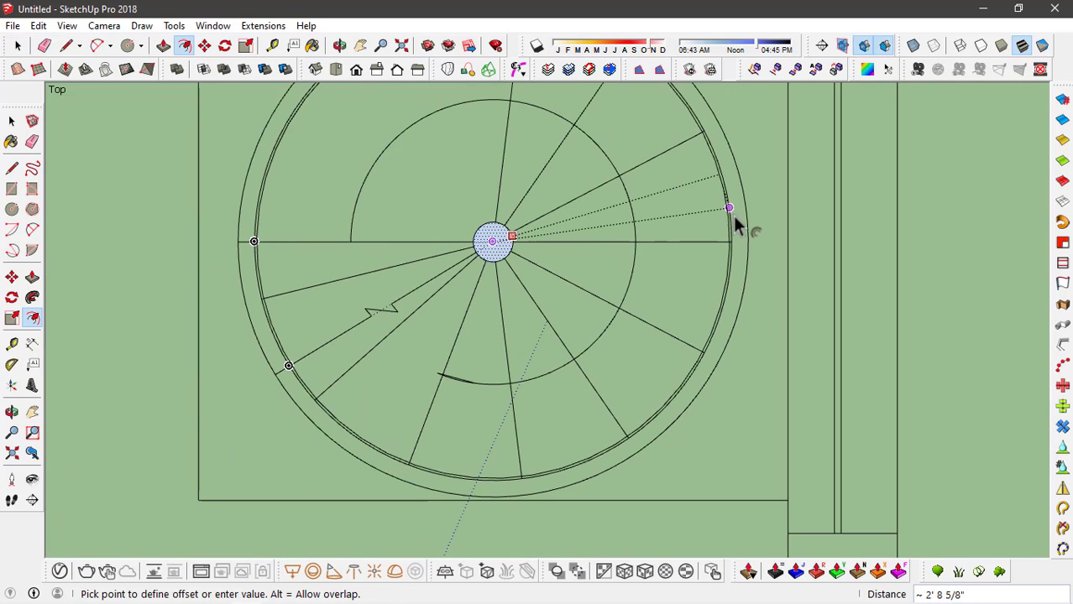
{"action": "scroll", "coordinate": [730, 236], "scroll_direction": "up", "scroll_amount": 5}
{"action": "scroll", "coordinate": [838, 210], "scroll_direction": "up", "scroll_amount": 3}
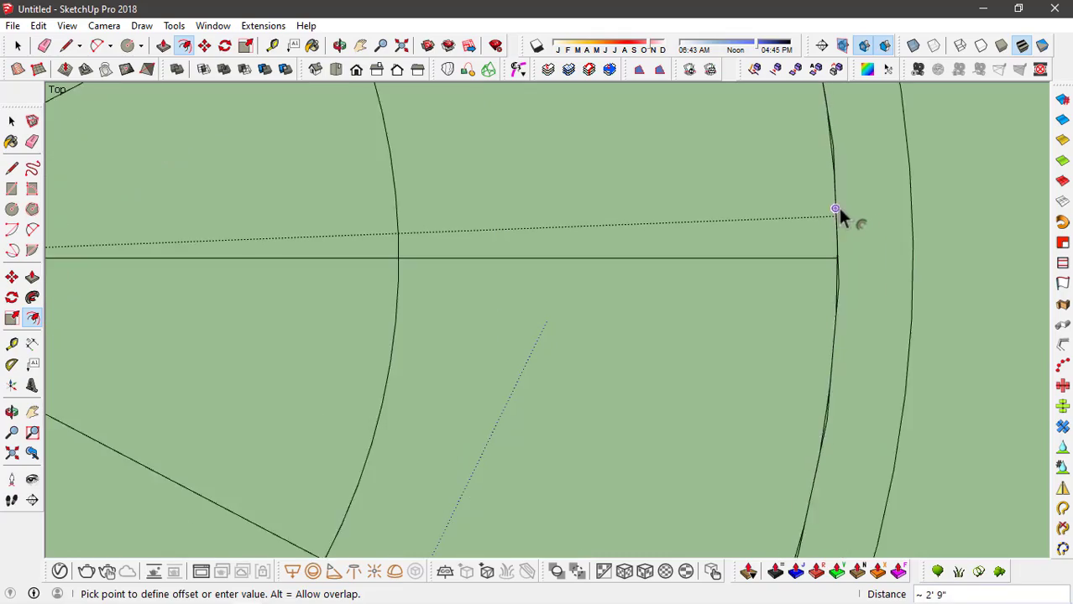
{"action": "key", "text": "Escape"}
{"action": "key", "text": "space"}
Set the segments of the large offset circle to 100 in its entity info
{"action": "scroll", "coordinate": [778, 235], "scroll_direction": "down", "scroll_amount": 5}
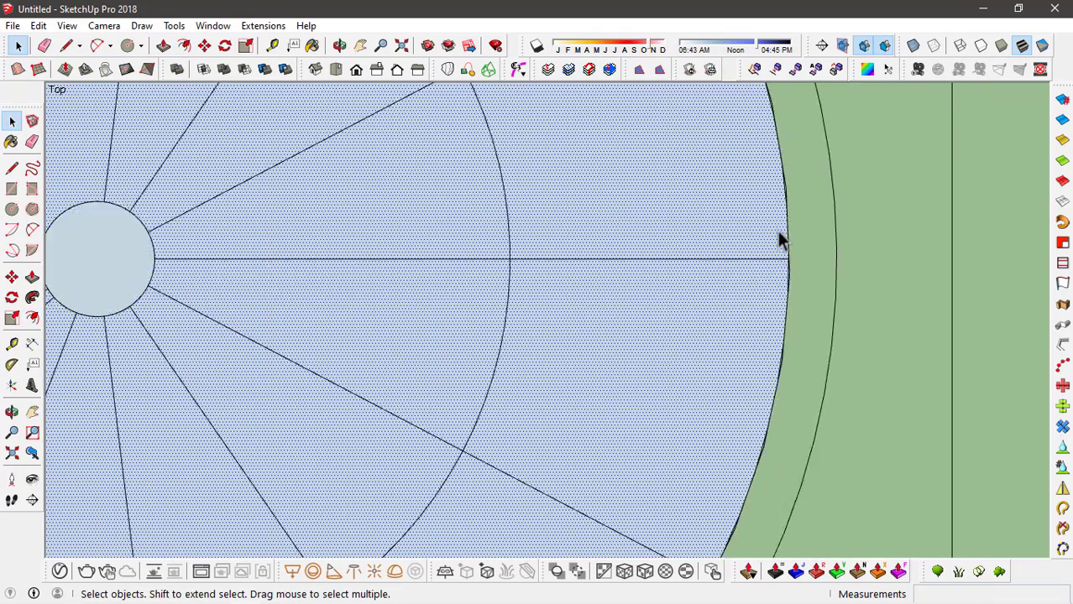
{"action": "scroll", "coordinate": [747, 394], "scroll_direction": "up", "scroll_amount": 2}
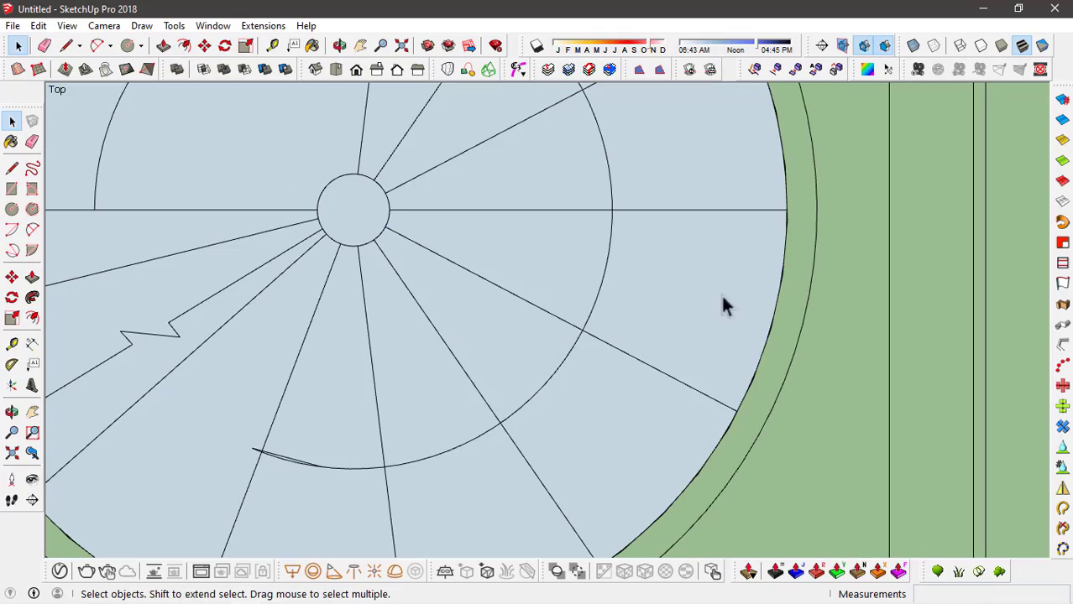
{"action": "left_click", "coordinate": [757, 306]}
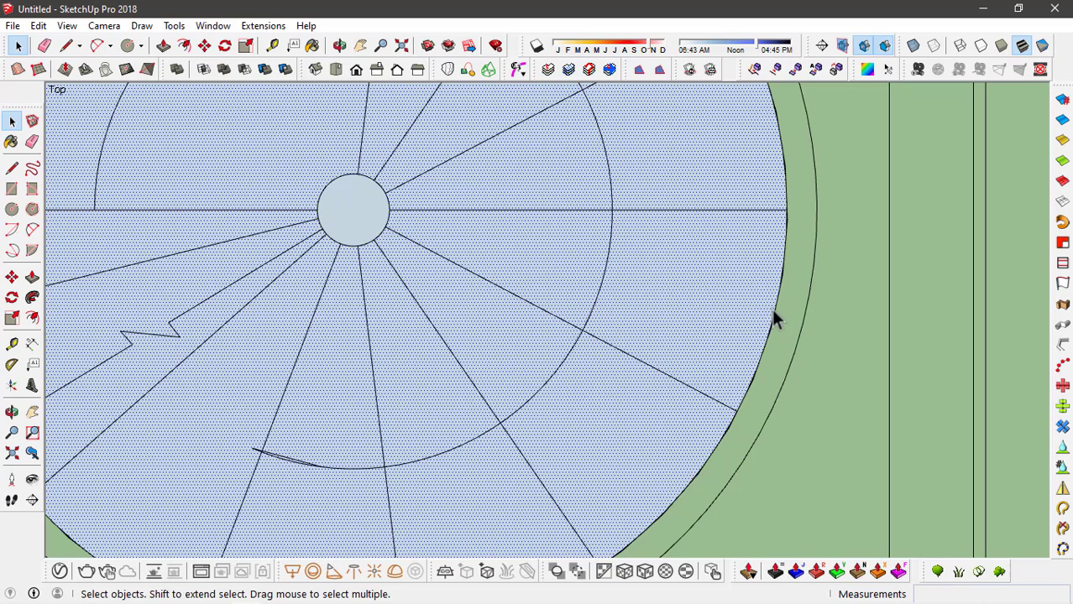
{"action": "right_click", "coordinate": [773, 324]}
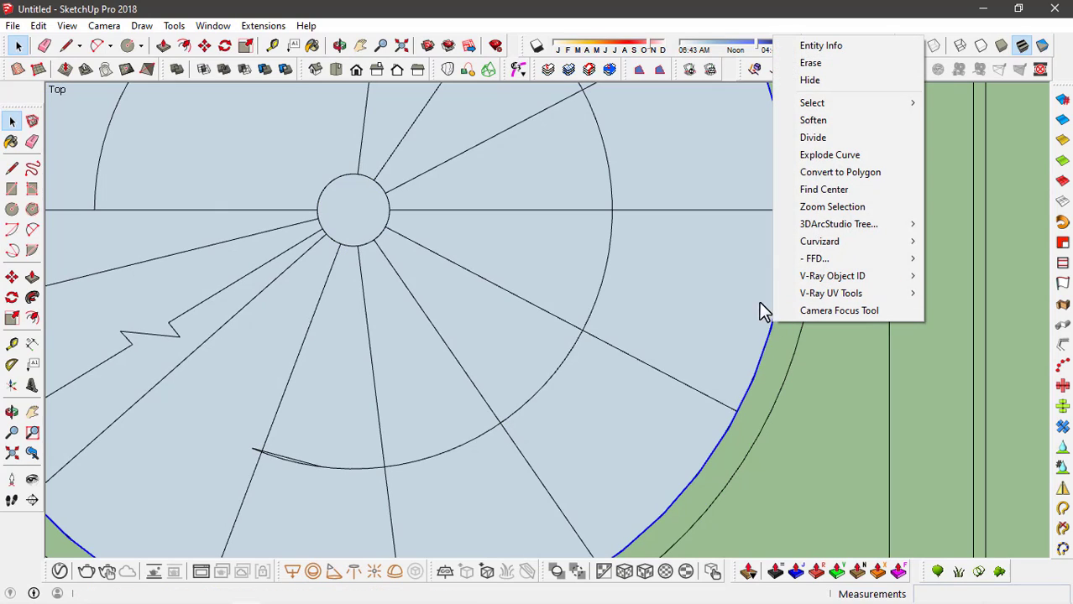
{"action": "left_click", "coordinate": [807, 47]}
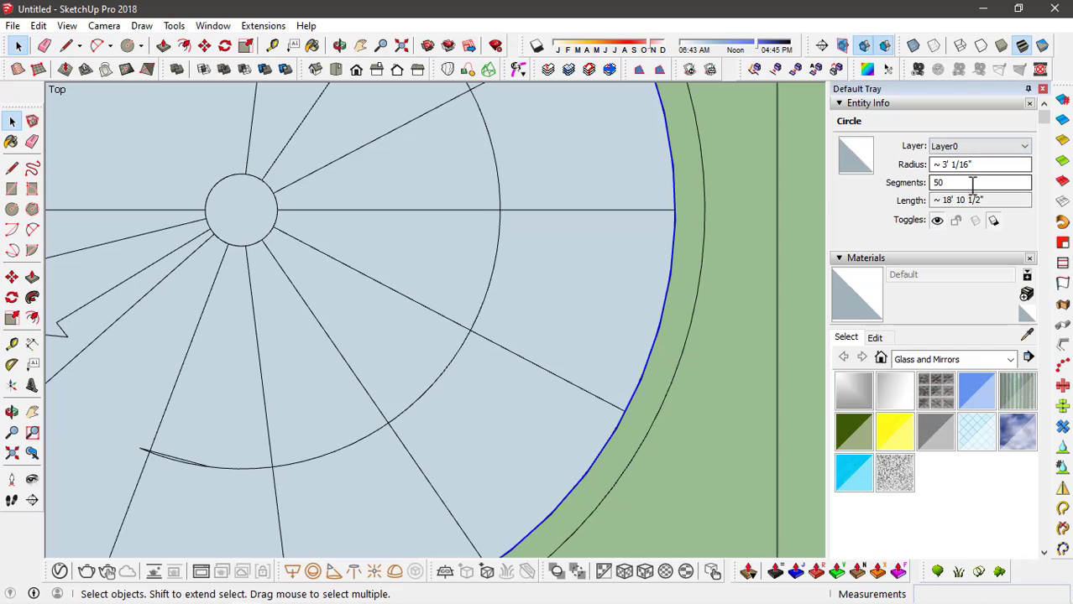
{"action": "left_click", "coordinate": [972, 183]}
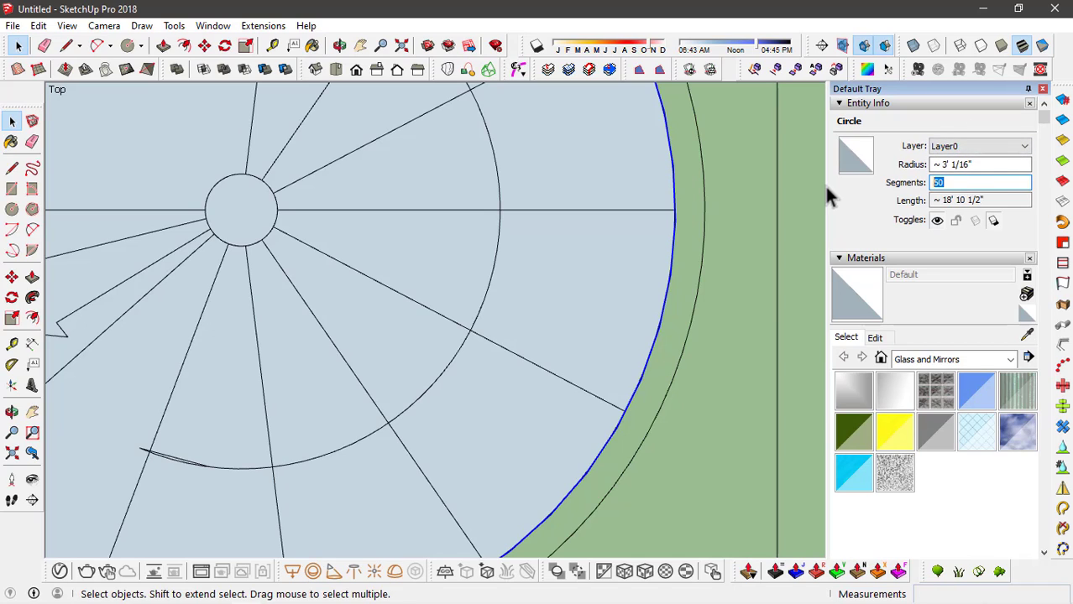
{"action": "type", "text": "100"}
{"action": "left_click", "coordinate": [1042, 89]}
{"action": "scroll", "coordinate": [712, 166], "scroll_direction": "up", "scroll_amount": 1}
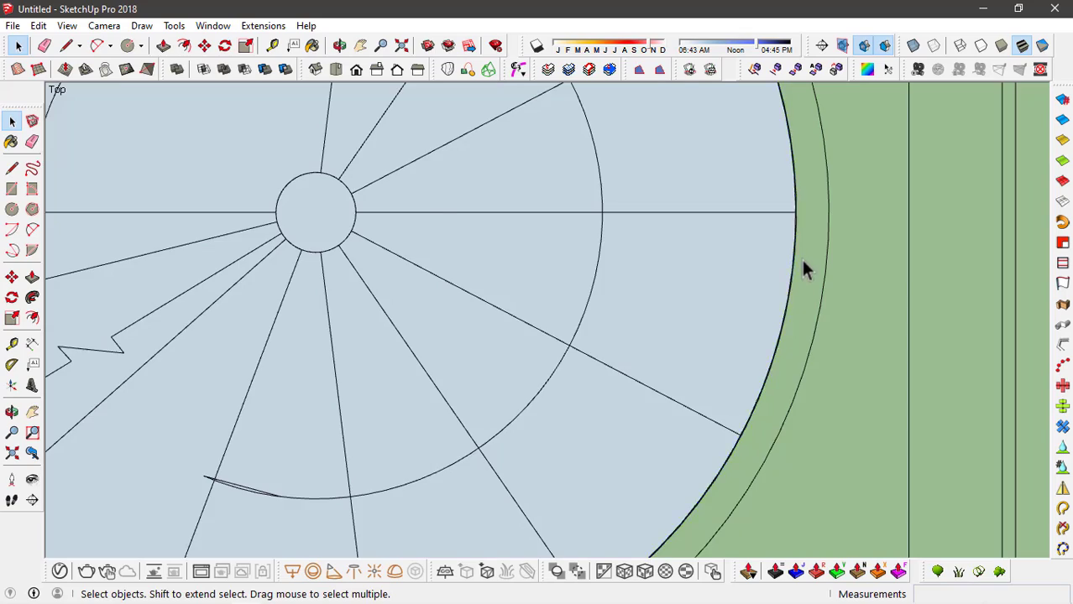
Draw a line about 3' 1" long from the pole's centre along the horizontal tread line, ending just past the large circle
{"action": "left_click", "coordinate": [445, 374]}
{"action": "scroll", "coordinate": [504, 352], "scroll_direction": "down", "scroll_amount": 3}
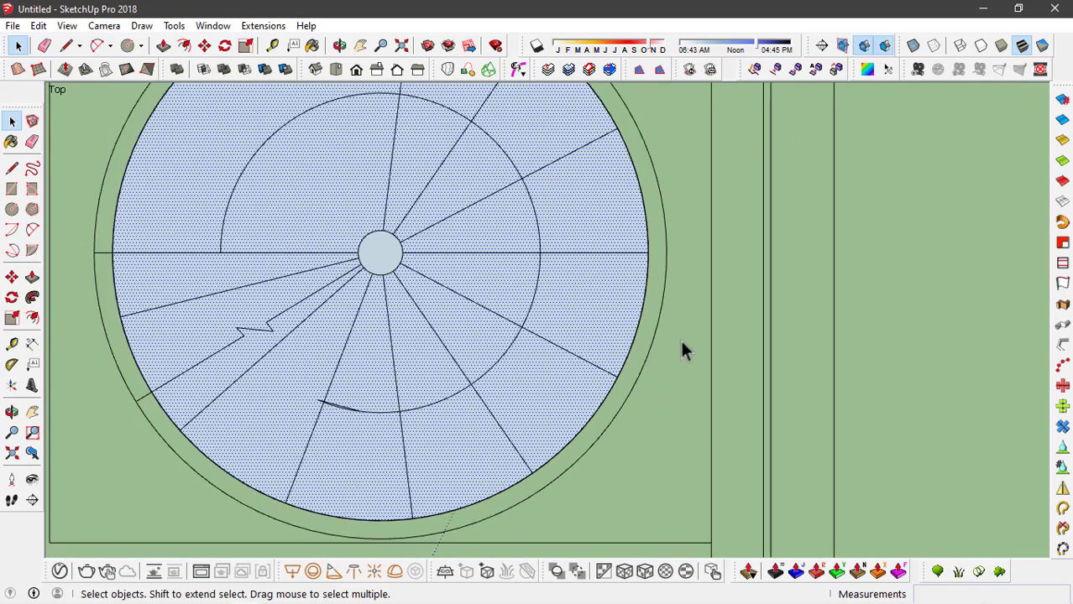
{"action": "scroll", "coordinate": [682, 351], "scroll_direction": "down", "scroll_amount": 1}
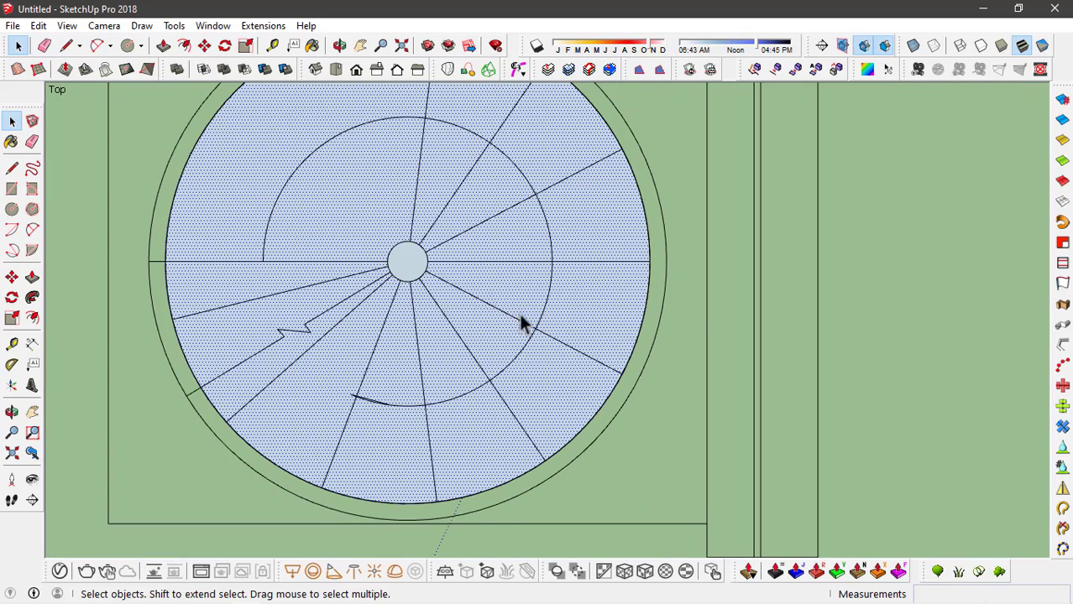
{"action": "key", "text": "l"}
{"action": "scroll", "coordinate": [553, 273], "scroll_direction": "up", "scroll_amount": 4}
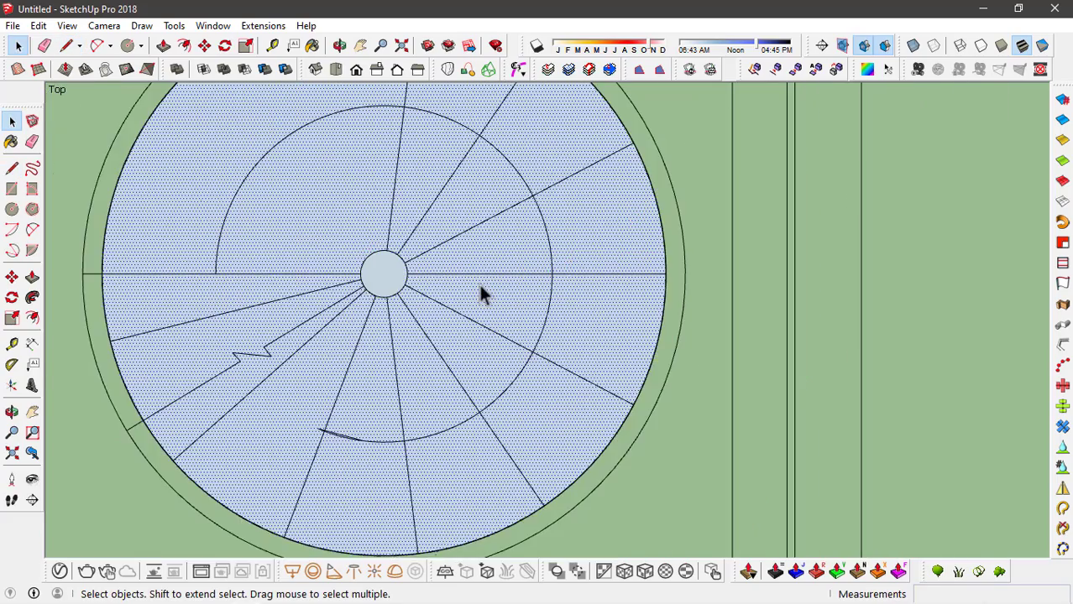
{"action": "scroll", "coordinate": [479, 284], "scroll_direction": "up", "scroll_amount": 4}
{"action": "key", "text": "l"}
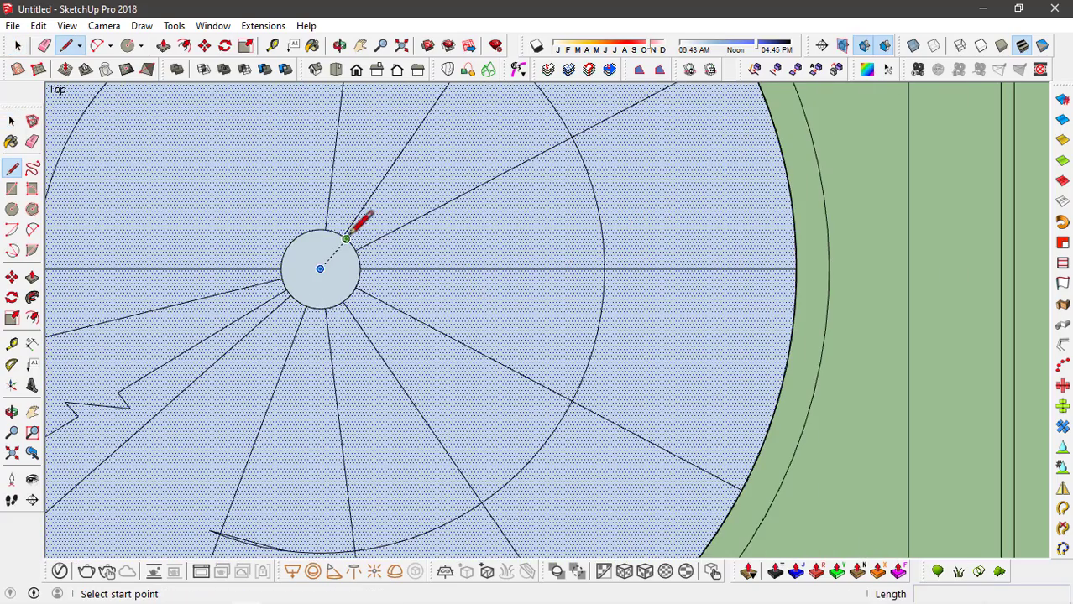
{"action": "left_click", "coordinate": [320, 268]}
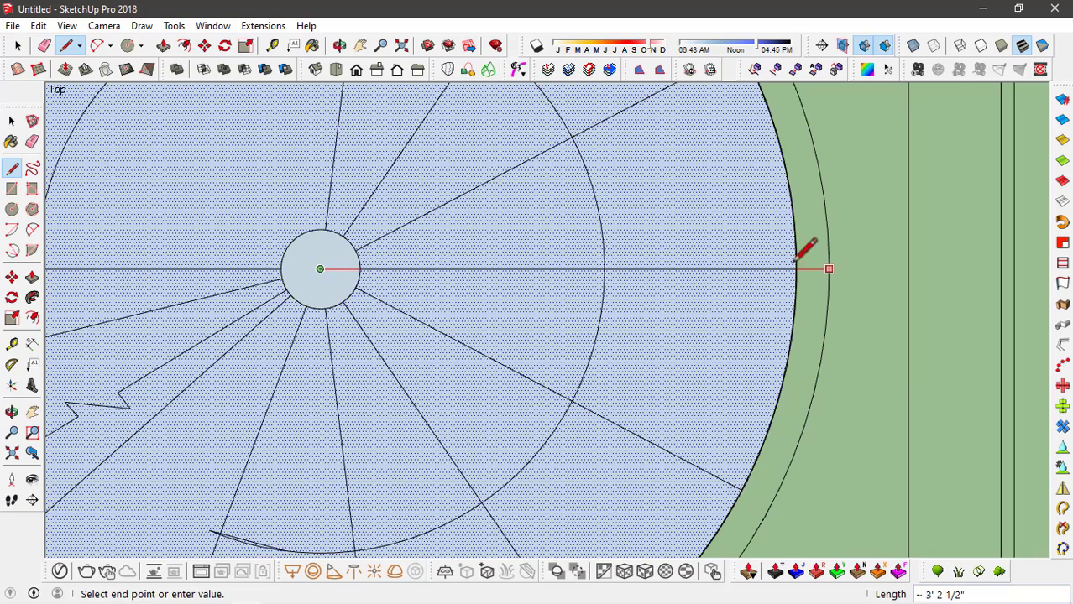
{"action": "scroll", "coordinate": [567, 247], "scroll_direction": "up", "scroll_amount": 2}
{"action": "scroll", "coordinate": [318, 247], "scroll_direction": "down", "scroll_amount": 2}
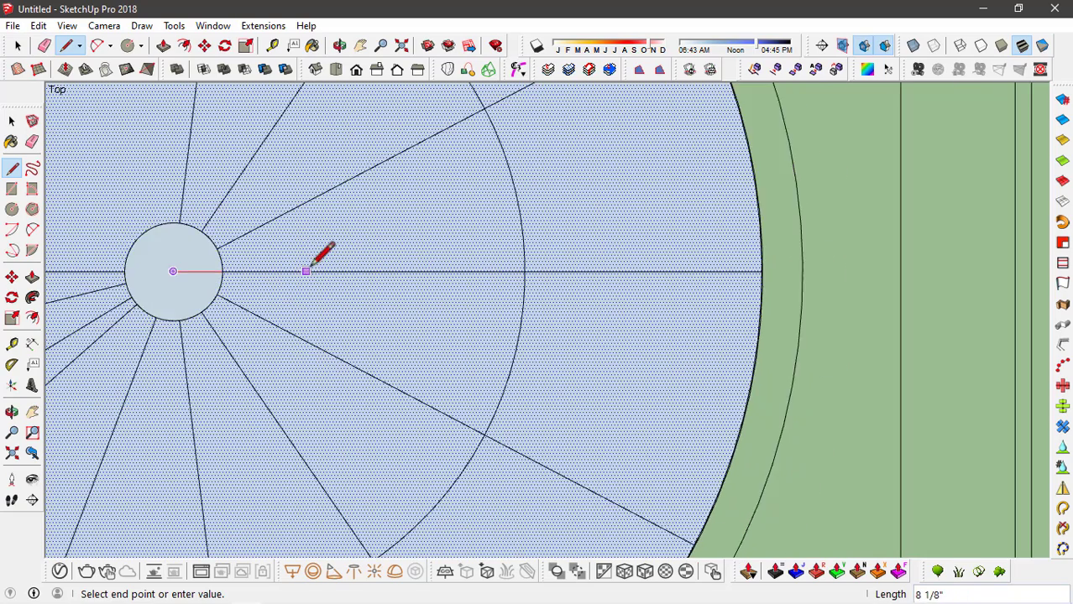
{"action": "scroll", "coordinate": [738, 260], "scroll_direction": "up", "scroll_amount": 3}
{"action": "scroll", "coordinate": [747, 266], "scroll_direction": "up", "scroll_amount": 2}
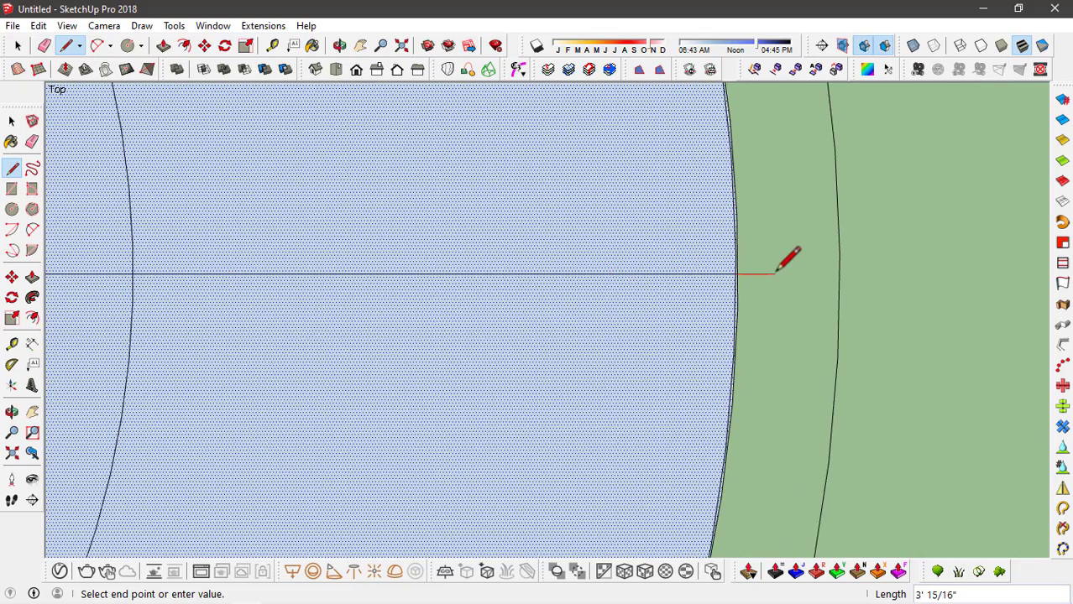
{"action": "left_click", "coordinate": [774, 274]}
{"action": "scroll", "coordinate": [774, 225], "scroll_direction": "down", "scroll_amount": 6}
{"action": "key", "text": "space"}
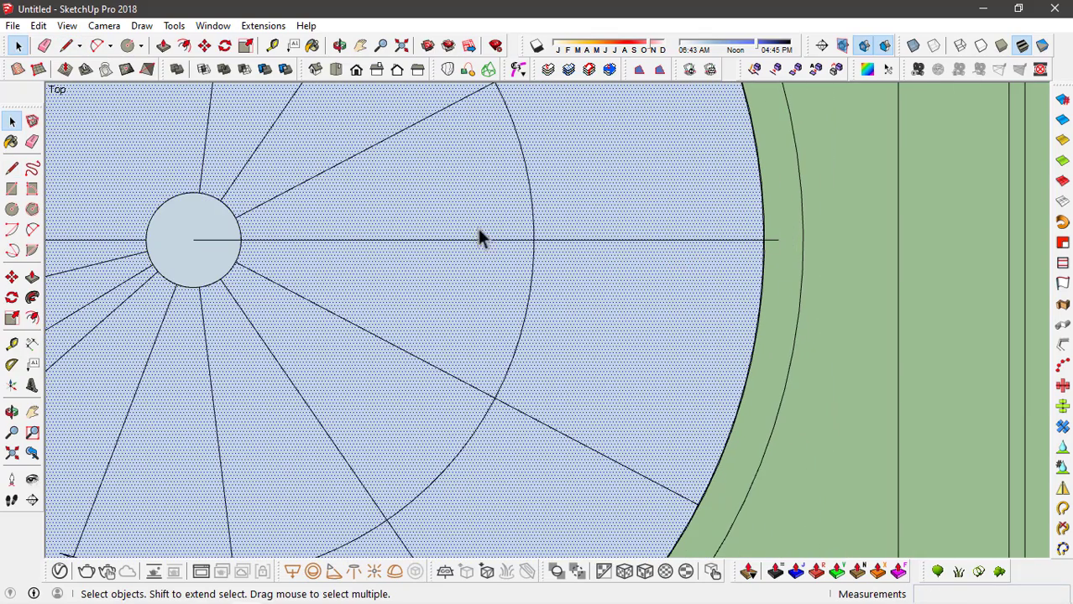
Draw a line about 3' 1" long from the pole's centre along the next tread line below, ending just past the large circle
{"action": "key", "text": "l"}
{"action": "left_click", "coordinate": [193, 241]}
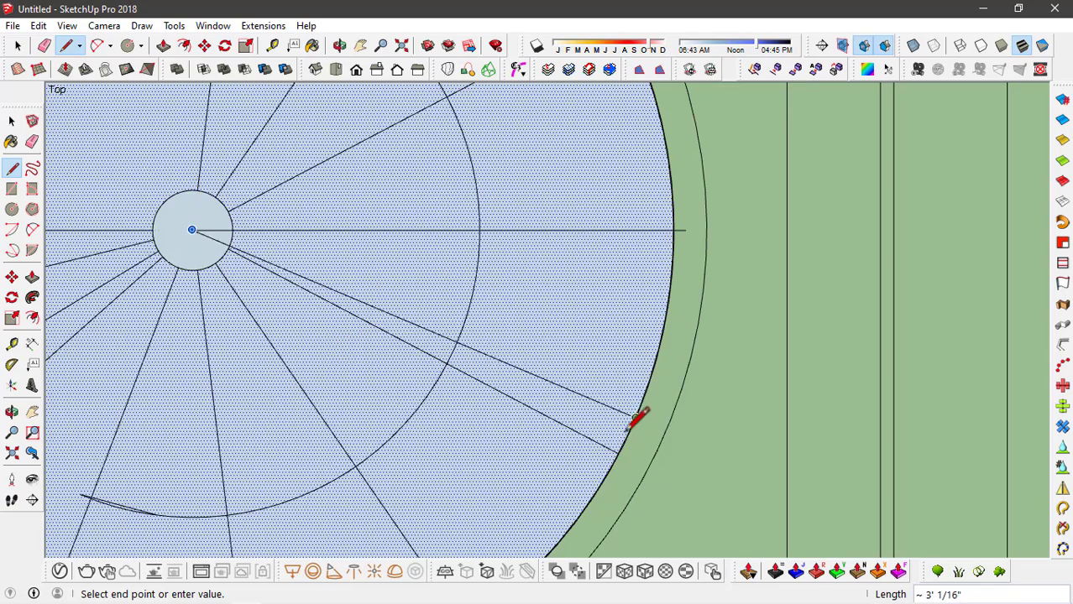
{"action": "scroll", "coordinate": [635, 421], "scroll_direction": "up", "scroll_amount": 3}
{"action": "scroll", "coordinate": [617, 467], "scroll_direction": "up", "scroll_amount": 1}
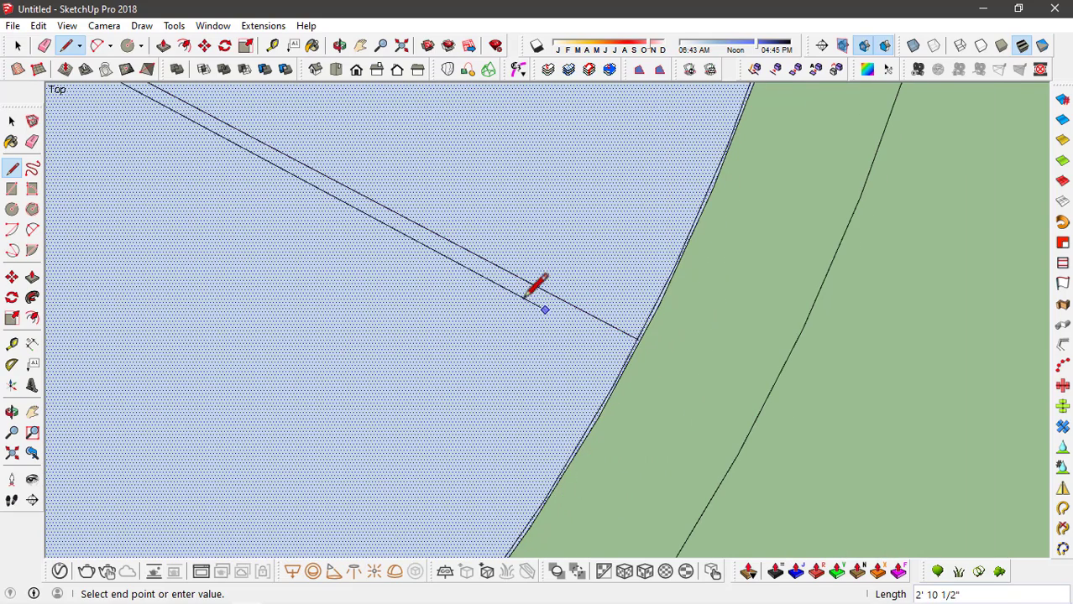
{"action": "scroll", "coordinate": [663, 340], "scroll_direction": "up", "scroll_amount": 1}
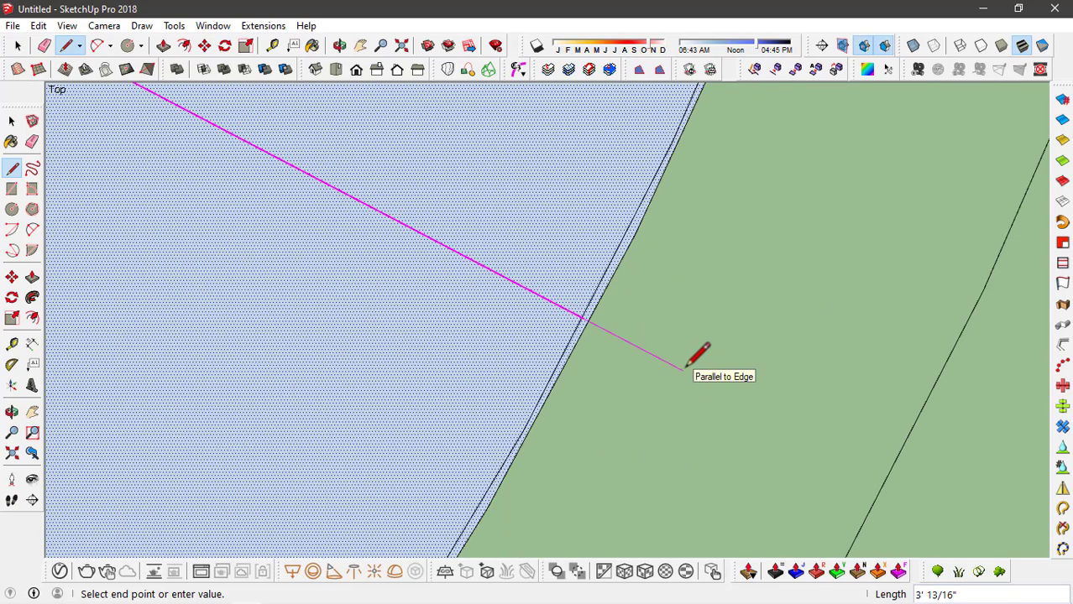
{"action": "left_click", "coordinate": [684, 367]}
{"action": "scroll", "coordinate": [680, 366], "scroll_direction": "down", "scroll_amount": 2}
{"action": "key", "text": "space"}
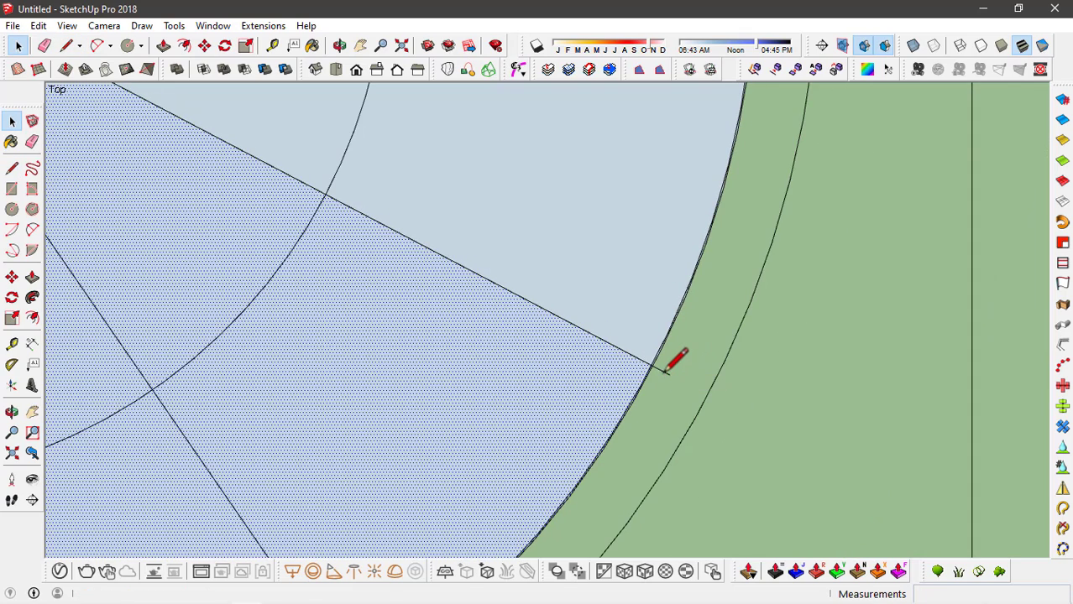
Copy the wedge-shaped tread face between the two traced lines straight up by 1"
{"action": "scroll", "coordinate": [678, 363], "scroll_direction": "down", "scroll_amount": 2}
{"action": "scroll", "coordinate": [589, 391], "scroll_direction": "down", "scroll_amount": 3}
{"action": "key", "text": "e"}
{"action": "scroll", "coordinate": [563, 244], "scroll_direction": "up", "scroll_amount": 1}
{"action": "key", "text": "space"}
{"action": "left_click", "coordinate": [617, 285]}
{"action": "left_click", "coordinate": [578, 291]}
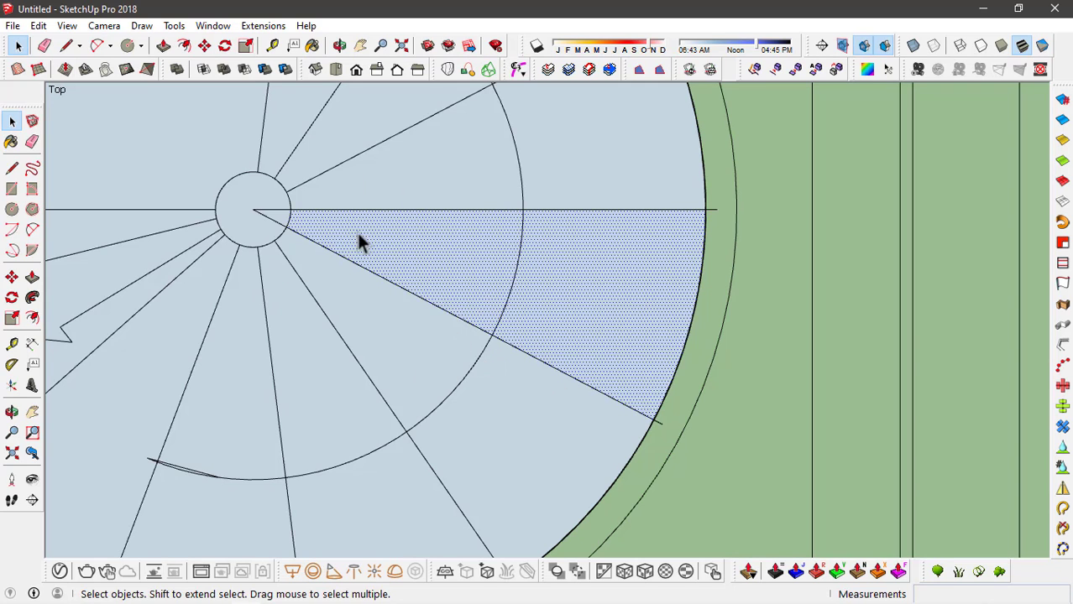
{"action": "middle_click_drag", "start_coordinate": [522, 293], "coordinate": [219, 106]}
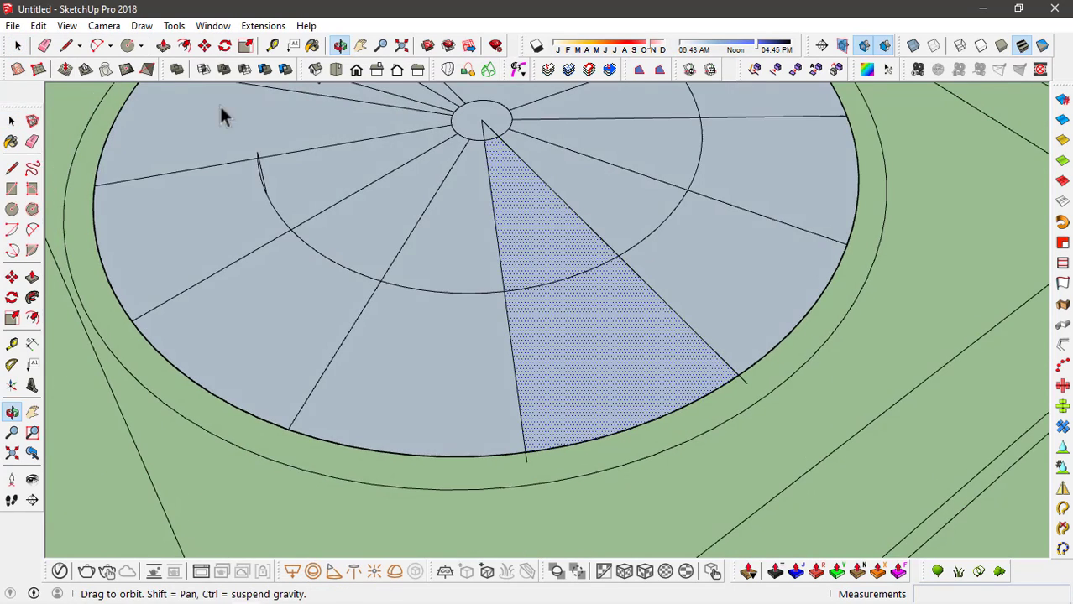
{"action": "scroll", "coordinate": [398, 120], "scroll_direction": "up", "scroll_amount": 3}
{"action": "middle_click_drag", "start_coordinate": [512, 273], "coordinate": [320, 206]}
{"action": "scroll", "coordinate": [421, 219], "scroll_direction": "down", "scroll_amount": 2}
{"action": "middle_click_drag", "start_coordinate": [531, 222], "coordinate": [399, 213]}
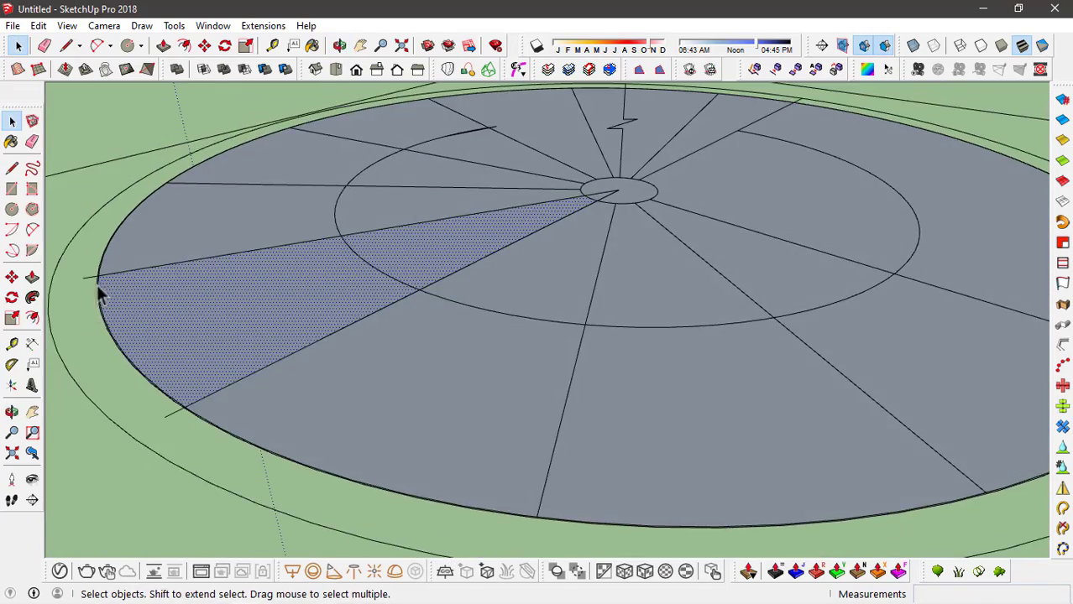
{"action": "scroll", "coordinate": [99, 323], "scroll_direction": "up", "scroll_amount": 5}
{"action": "scroll", "coordinate": [223, 306], "scroll_direction": "down", "scroll_amount": 3}
{"action": "scroll", "coordinate": [310, 344], "scroll_direction": "down", "scroll_amount": 1}
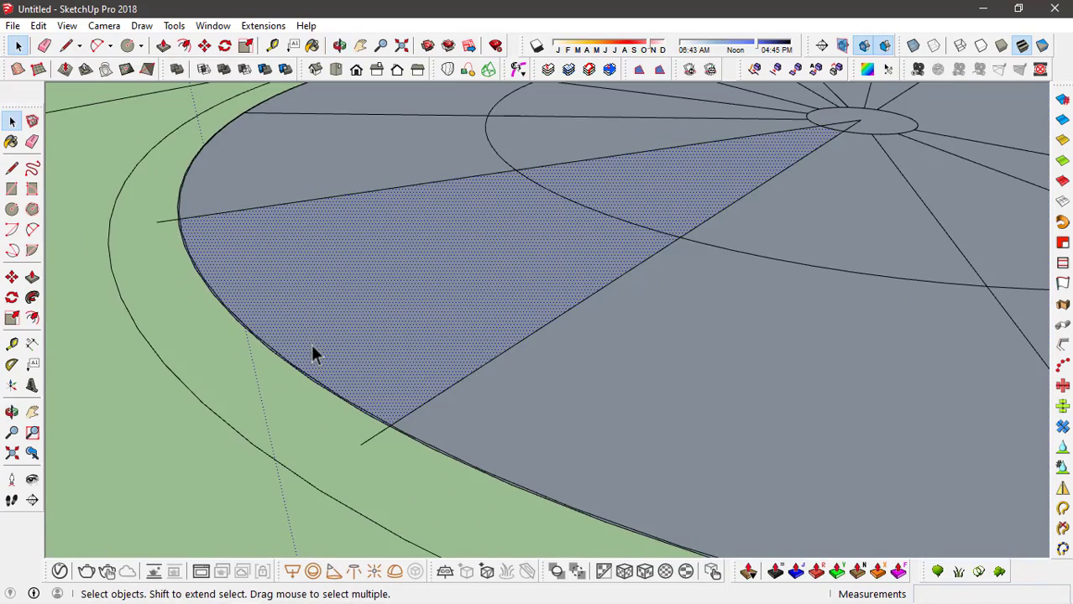
{"action": "key", "text": "m"}
{"action": "middle_click_drag", "start_coordinate": [448, 287], "coordinate": [402, 307]}
{"action": "key", "text": "ctrl"}
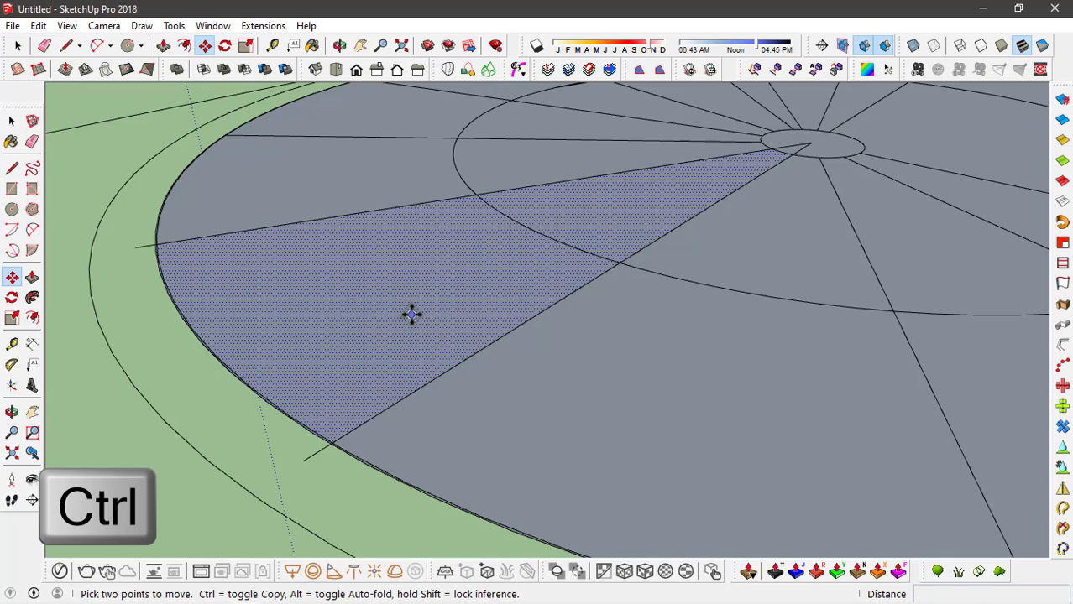
{"action": "left_click", "coordinate": [439, 375]}
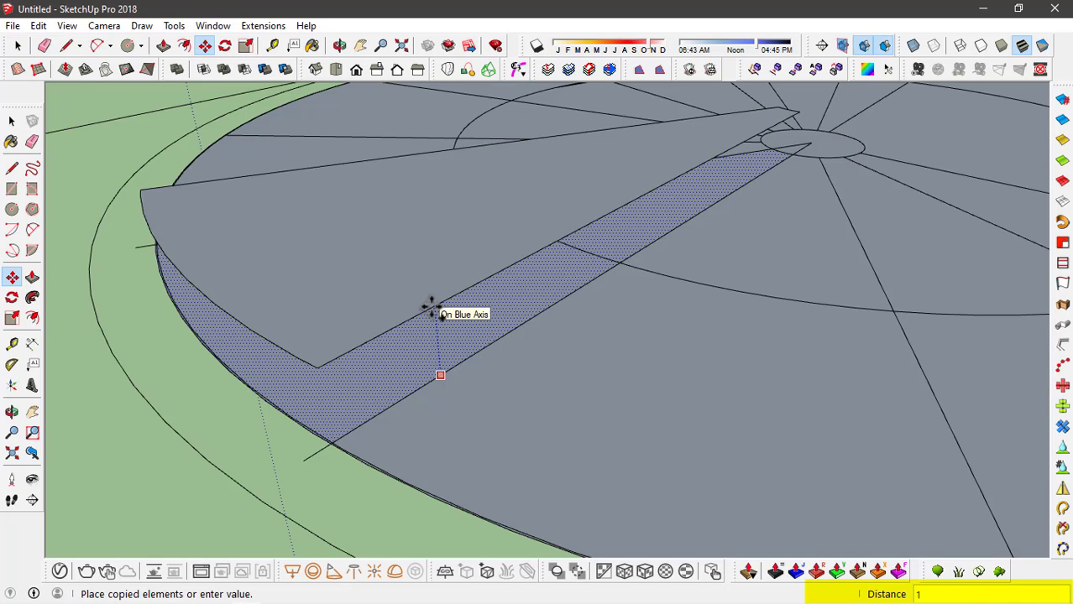
{"action": "key", "text": "Return"}
Make a group from the raised tread face and its edges
{"action": "middle_click_drag", "start_coordinate": [431, 310], "coordinate": [318, 379]}
{"action": "key", "text": "m"}
{"action": "middle_click_drag", "start_coordinate": [525, 360], "coordinate": [515, 392]}
{"action": "scroll", "coordinate": [420, 282], "scroll_direction": "up", "scroll_amount": 2}
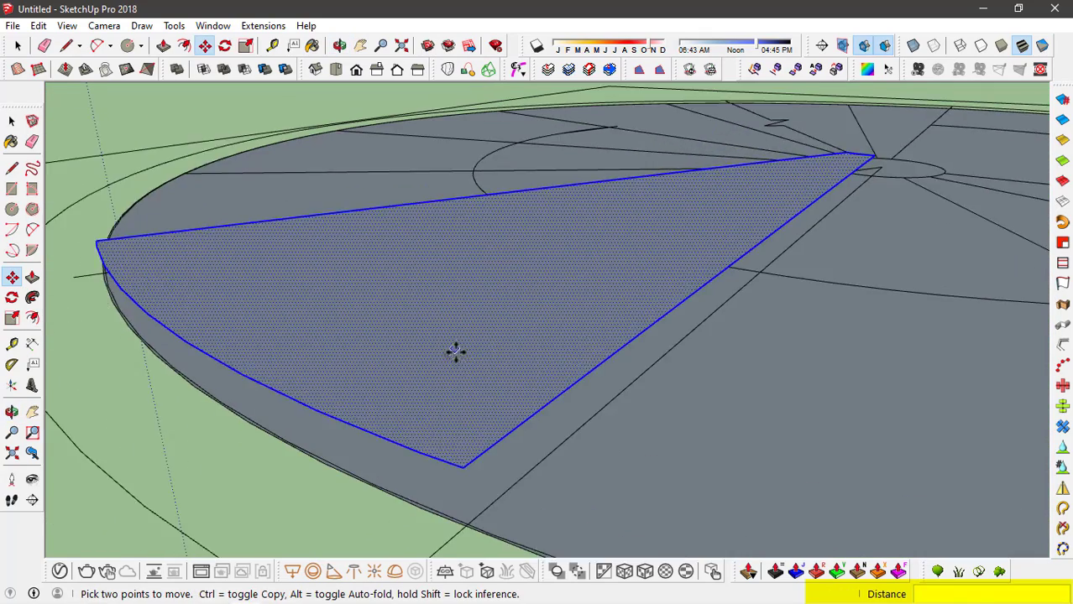
{"action": "scroll", "coordinate": [455, 351], "scroll_direction": "down", "scroll_amount": 1}
{"action": "key", "text": "space"}
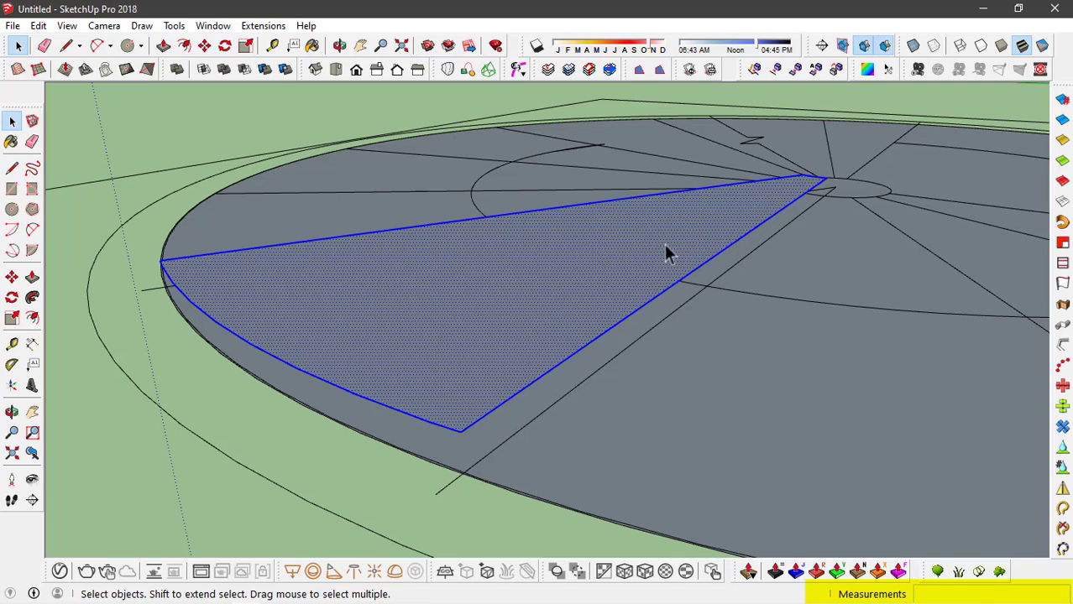
{"action": "right_click", "coordinate": [600, 256]}
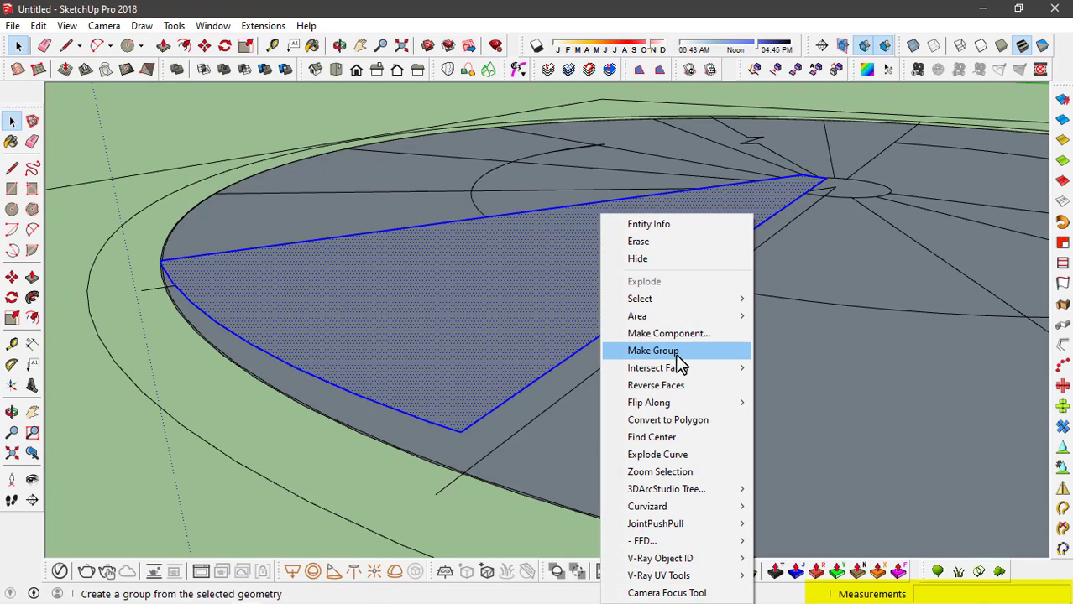
{"action": "left_click", "coordinate": [653, 351]}
Inside the tread group, extrude the face down 1" and pull its top up to a total thickness of 3"
{"action": "middle_click_drag", "start_coordinate": [519, 329], "coordinate": [516, 371]}
{"action": "double_click", "coordinate": [517, 371]}
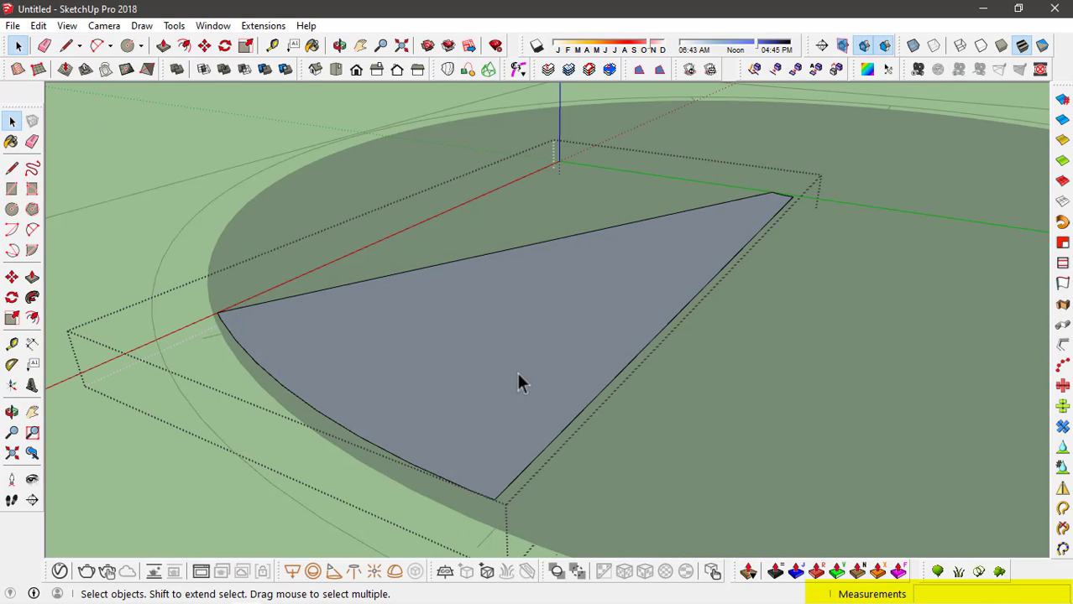
{"action": "key", "text": "p"}
{"action": "left_click_drag", "start_coordinate": [594, 376], "coordinate": [644, 416]}
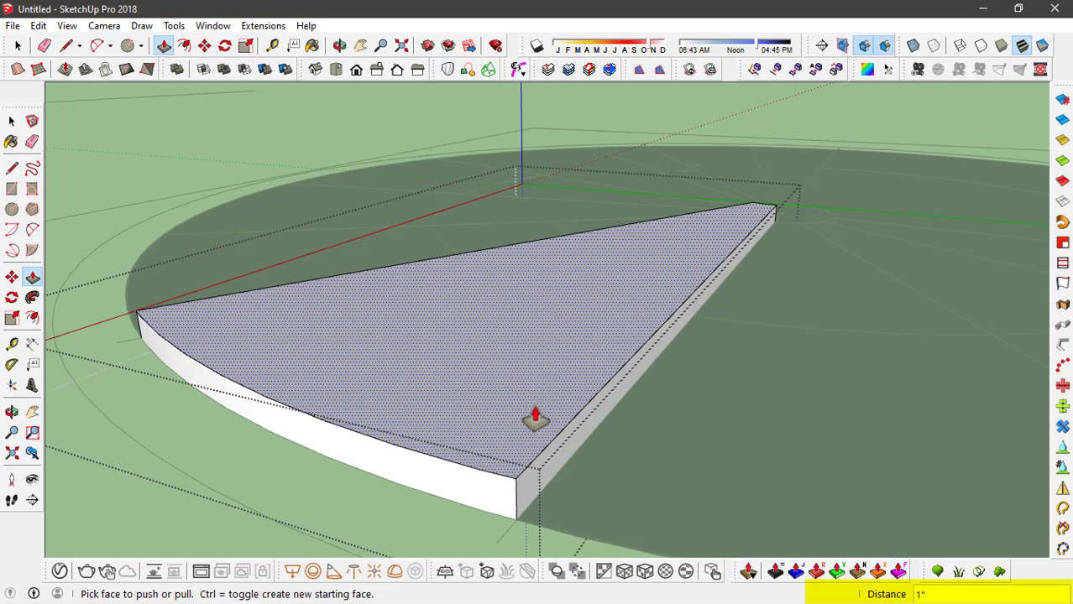
{"action": "left_click_drag", "start_coordinate": [537, 413], "coordinate": [547, 340]}
Measure the tread's thickness along its side face and leave the group
{"action": "key", "text": "t"}
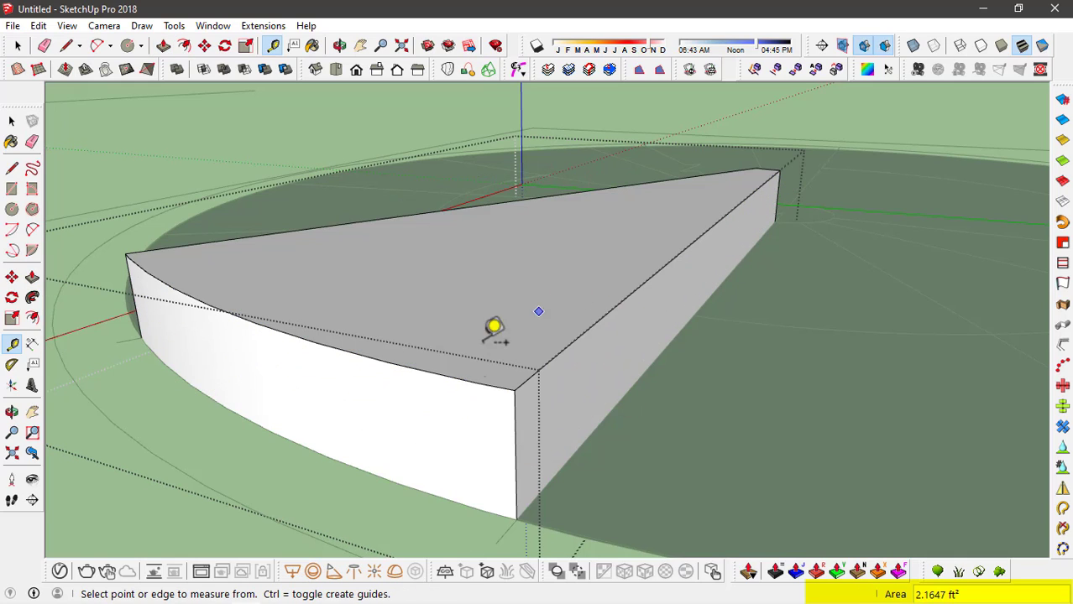
{"action": "left_click", "coordinate": [618, 304]}
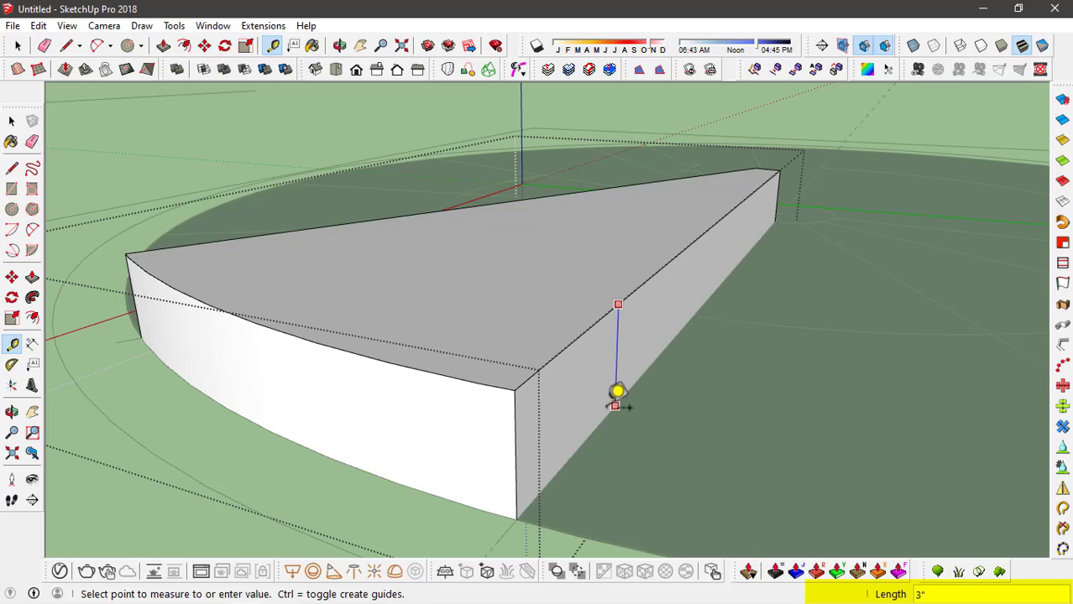
{"action": "key", "text": "space"}
{"action": "key", "text": "Escape"}
Rotate a copy of the tread group about the central pole's centre by about 27.7° so it sits beside the original
{"action": "scroll", "coordinate": [610, 408], "scroll_direction": "down", "scroll_amount": 3}
{"action": "middle_click_drag", "start_coordinate": [524, 369], "coordinate": [486, 159]}
{"action": "left_click", "coordinate": [742, 412]}
{"action": "scroll", "coordinate": [549, 404], "scroll_direction": "up", "scroll_amount": 3}
{"action": "middle_click_drag", "start_coordinate": [550, 404], "coordinate": [470, 210]}
{"action": "scroll", "coordinate": [602, 416], "scroll_direction": "down", "scroll_amount": 2}
{"action": "key", "text": "q"}
{"action": "scroll", "coordinate": [465, 195], "scroll_direction": "up", "scroll_amount": 3}
{"action": "scroll", "coordinate": [464, 197], "scroll_direction": "up", "scroll_amount": 2}
{"action": "left_click", "coordinate": [425, 220]}
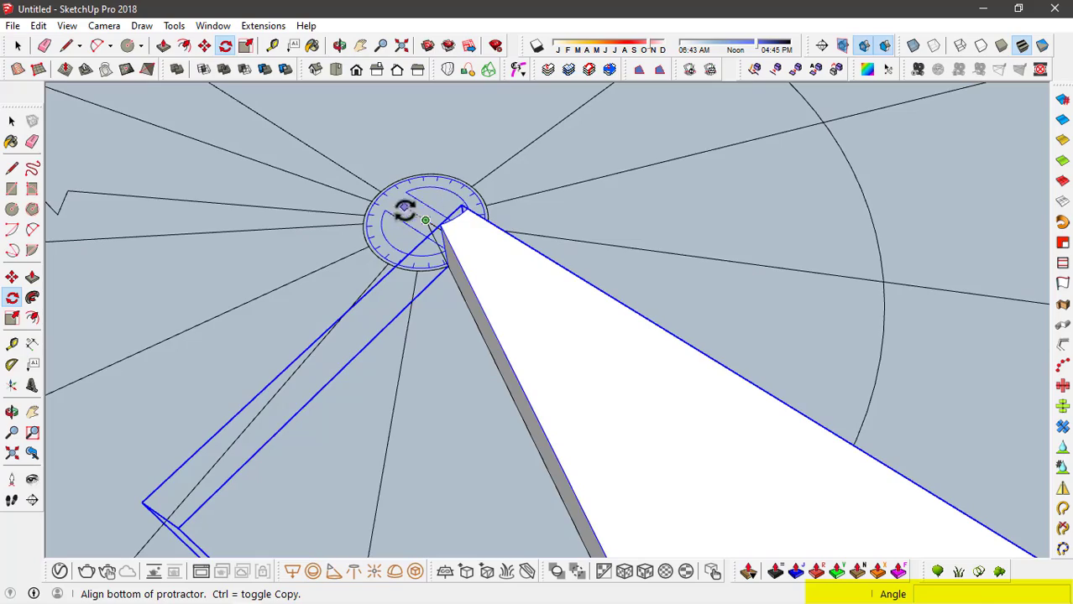
{"action": "scroll", "coordinate": [412, 185], "scroll_direction": "down", "scroll_amount": 4}
{"action": "middle_click_drag", "start_coordinate": [629, 282], "coordinate": [457, 248]}
{"action": "scroll", "coordinate": [491, 402], "scroll_direction": "up", "scroll_amount": 1}
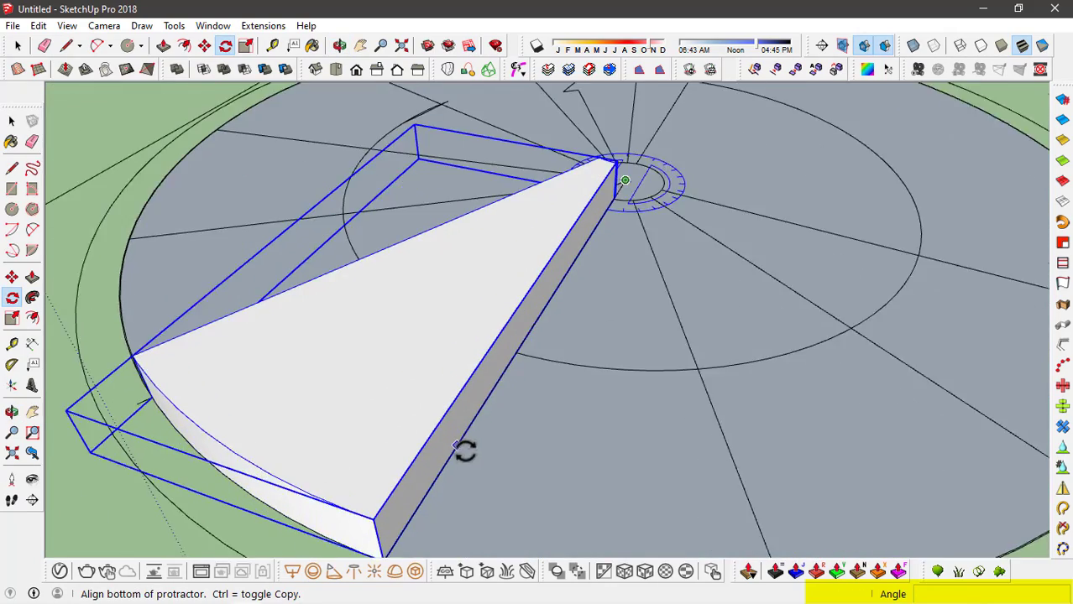
{"action": "middle_click_drag", "start_coordinate": [460, 450], "coordinate": [571, 271]}
{"action": "left_click", "coordinate": [431, 486]}
{"action": "middle_click_drag", "start_coordinate": [316, 426], "coordinate": [504, 408]}
{"action": "key", "text": "ctrl"}
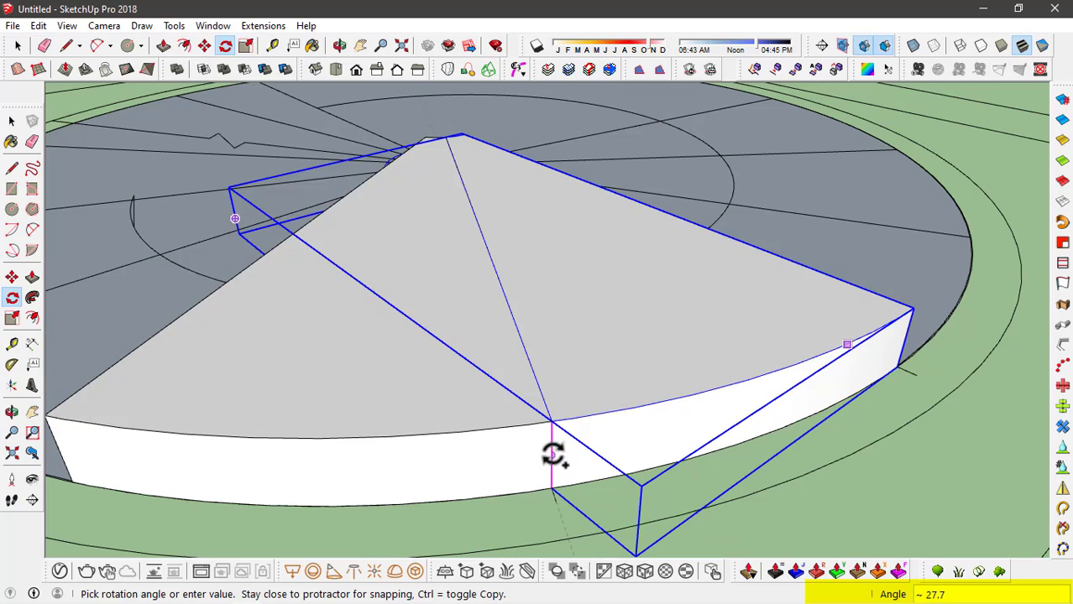
Move one of the two adjacent treads straight up by 7", making it the next step of the stair
{"action": "middle_click_drag", "start_coordinate": [548, 459], "coordinate": [488, 398]}
{"action": "scroll", "coordinate": [489, 398], "scroll_direction": "up", "scroll_amount": 2}
{"action": "key", "text": "m"}
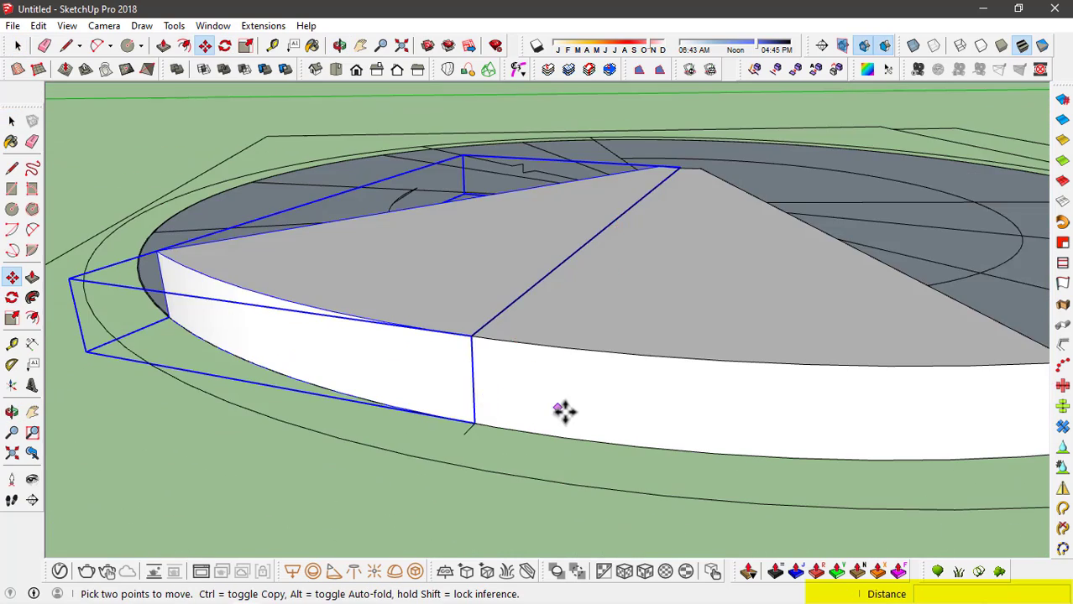
{"action": "scroll", "coordinate": [565, 412], "scroll_direction": "down", "scroll_amount": 1}
{"action": "scroll", "coordinate": [473, 367], "scroll_direction": "up", "scroll_amount": 2}
{"action": "scroll", "coordinate": [494, 392], "scroll_direction": "up", "scroll_amount": 1}
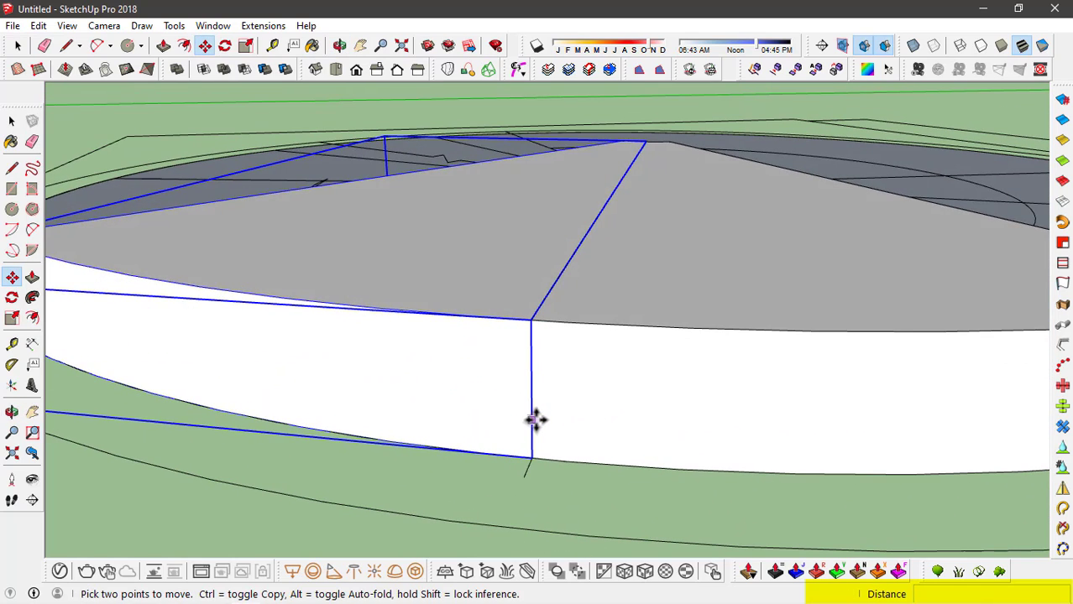
{"action": "left_click", "coordinate": [535, 420]}
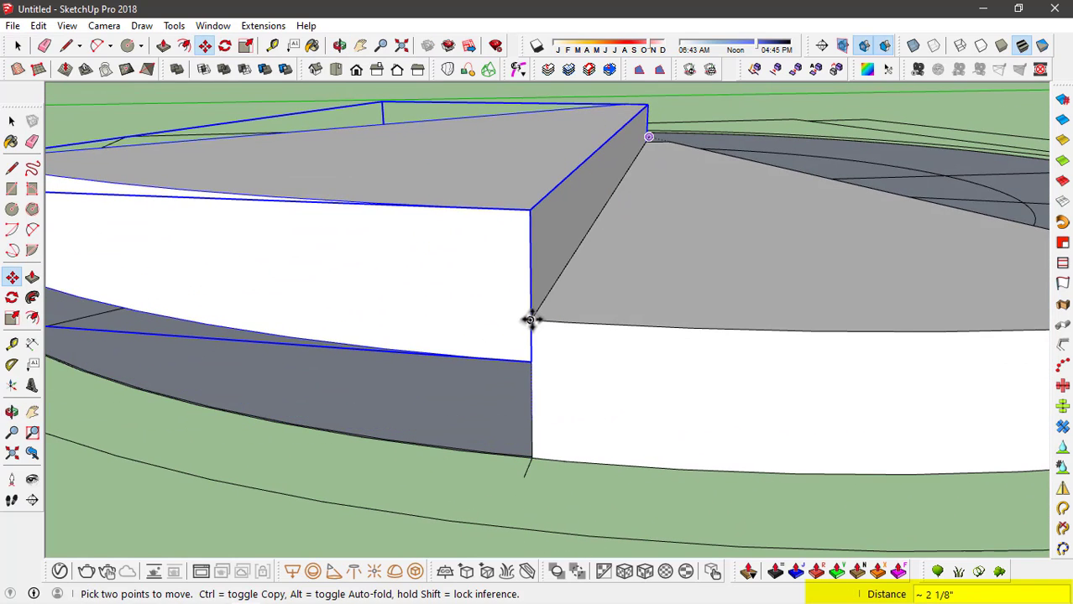
{"action": "left_click", "coordinate": [530, 319]}
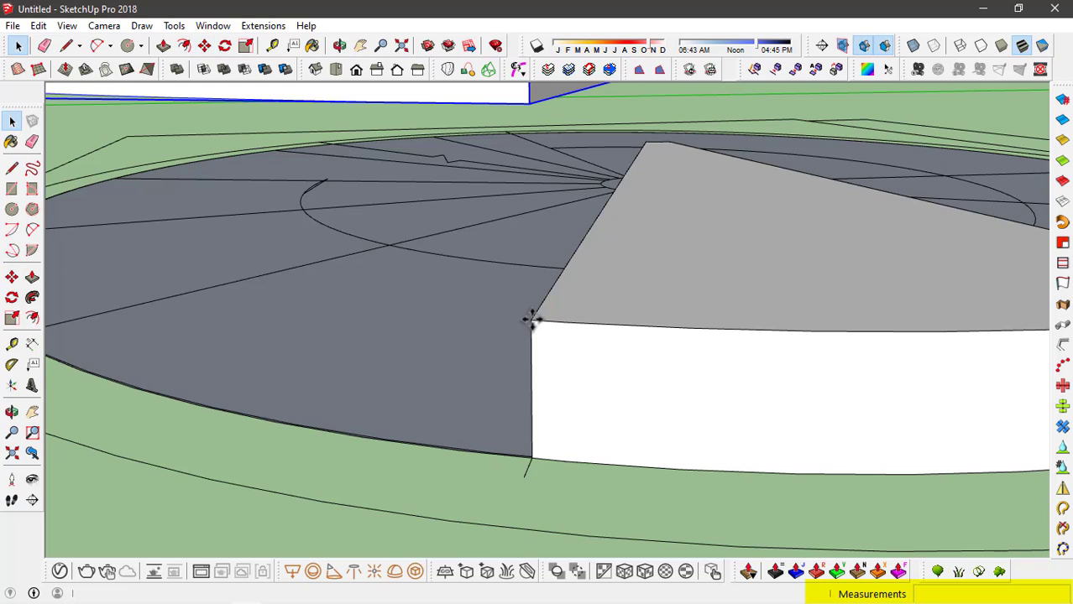
{"action": "key", "text": "space"}
Measure the vertical distance between the top surfaces of the two treads
{"action": "scroll", "coordinate": [522, 287], "scroll_direction": "down", "scroll_amount": 3}
{"action": "middle_click_drag", "start_coordinate": [522, 287], "coordinate": [362, 334]}
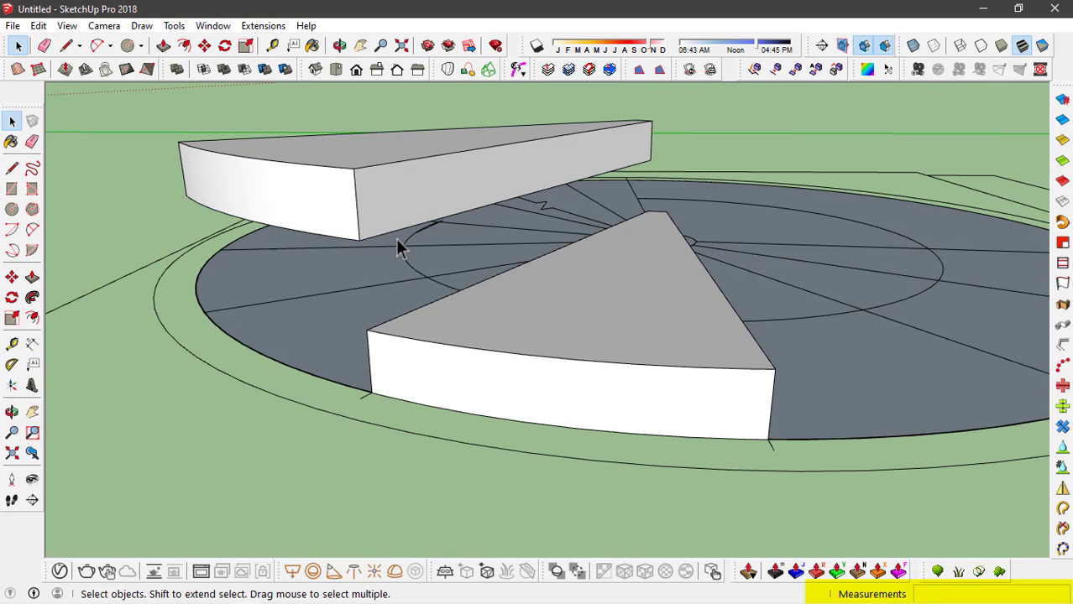
{"action": "key", "text": "t"}
{"action": "left_click", "coordinate": [449, 151]}
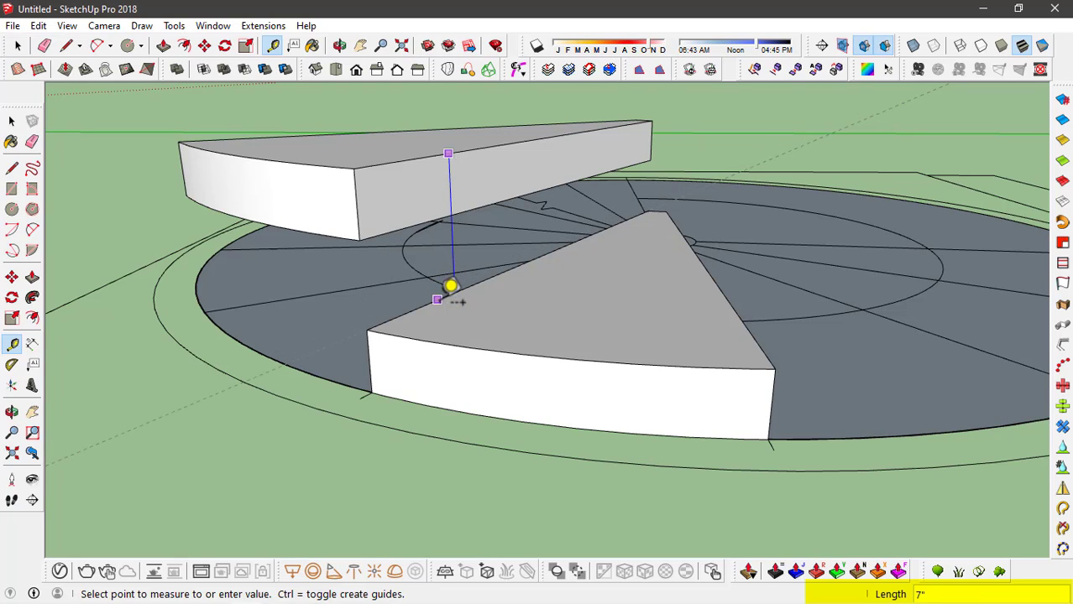
{"action": "key", "text": "space"}
{"action": "scroll", "coordinate": [480, 335], "scroll_direction": "down", "scroll_amount": 1}
{"action": "middle_click_drag", "start_coordinate": [480, 335], "coordinate": [731, 445]}
{"action": "scroll", "coordinate": [667, 350], "scroll_direction": "down", "scroll_amount": 1}
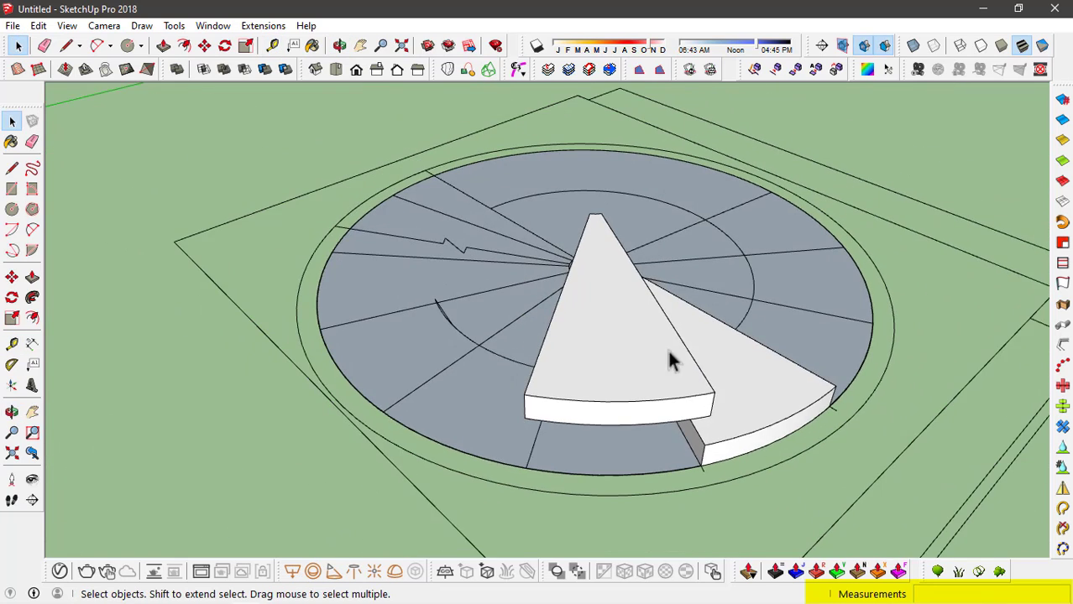
Rotate a copy of the two stepped treads about the central pole's centre by about 55.4°, placing the pair beside the originals
{"action": "middle_click_drag", "start_coordinate": [669, 346], "coordinate": [450, 330]}
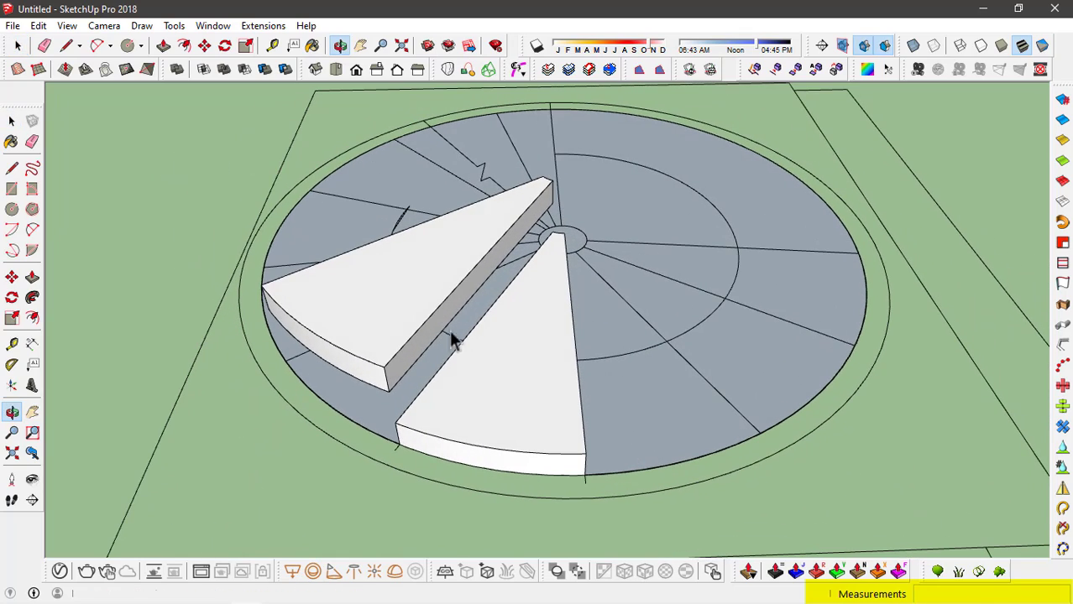
{"action": "left_click", "coordinate": [396, 304]}
{"action": "left_click", "coordinate": [491, 391], "text": "shift"}
{"action": "key", "text": "q"}
{"action": "middle_click_drag", "start_coordinate": [593, 362], "coordinate": [601, 263]}
{"action": "scroll", "coordinate": [595, 244], "scroll_direction": "up", "scroll_amount": 6}
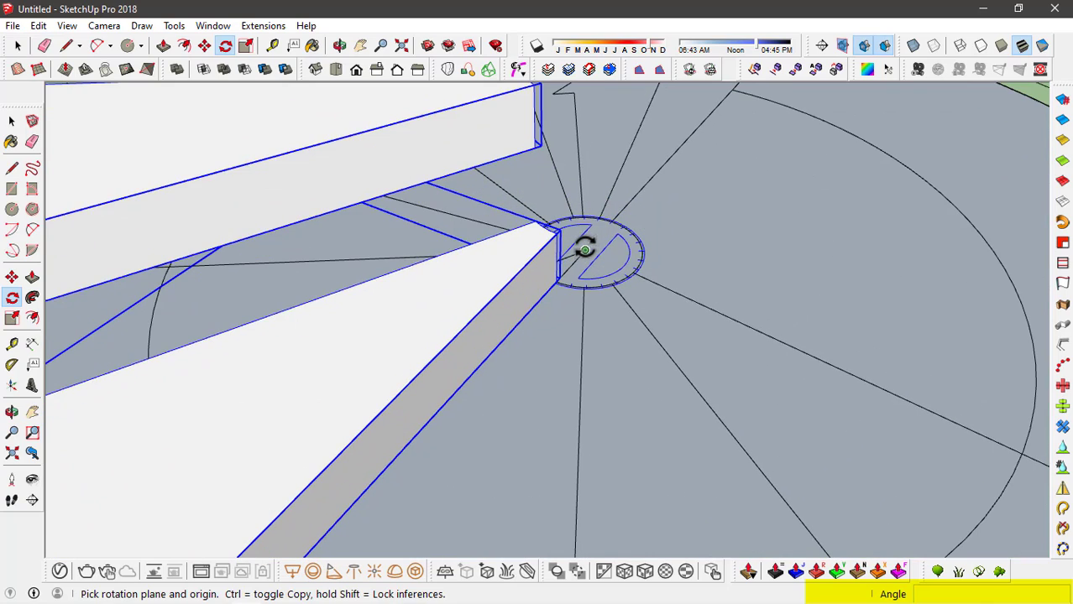
{"action": "left_click", "coordinate": [584, 250]}
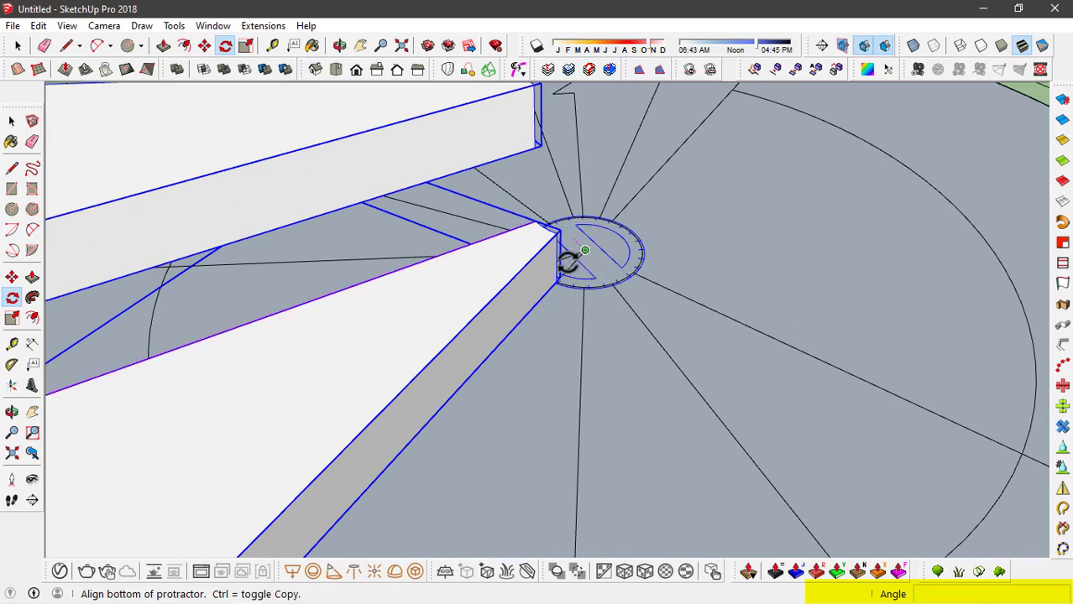
{"action": "scroll", "coordinate": [621, 239], "scroll_direction": "down", "scroll_amount": 5}
{"action": "scroll", "coordinate": [457, 424], "scroll_direction": "up", "scroll_amount": 4}
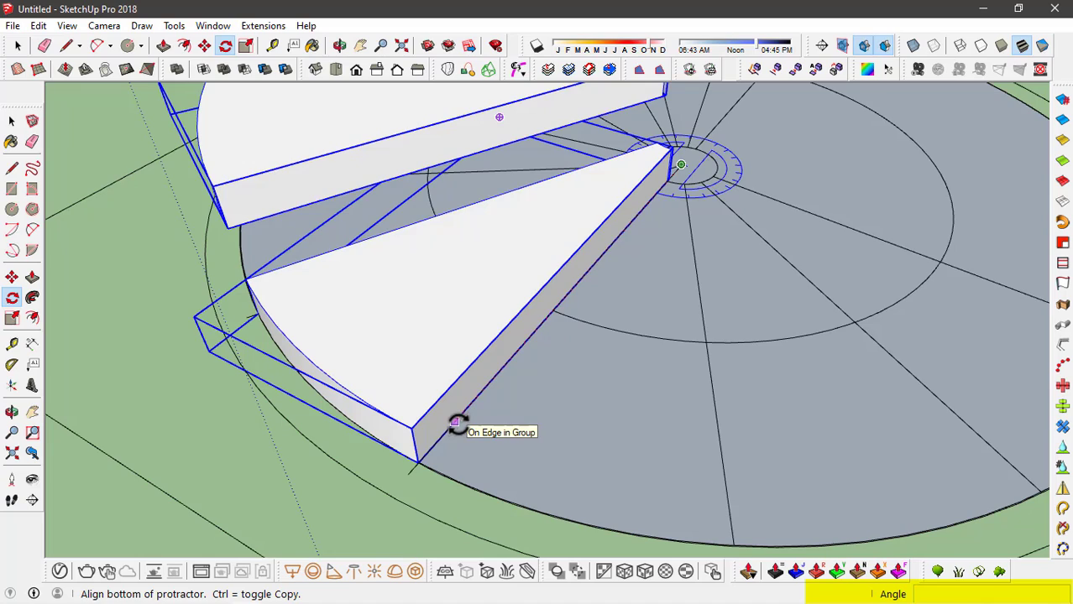
{"action": "left_click", "coordinate": [458, 424]}
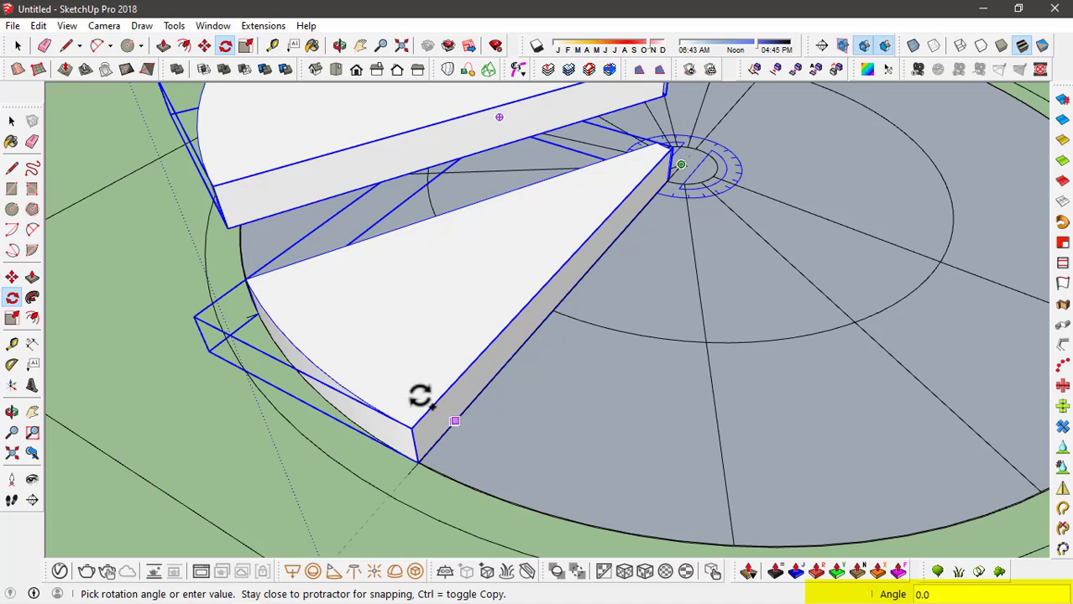
{"action": "mouse_move", "coordinate": [448, 414]}
{"action": "middle_mouse_down"}
{"action": "mouse_move", "coordinate": [643, 391]}
{"action": "mouse_move", "coordinate": [450, 428]}
{"action": "middle_mouse_up"}
{"action": "scroll", "coordinate": [447, 428], "scroll_direction": "down", "scroll_amount": 5}
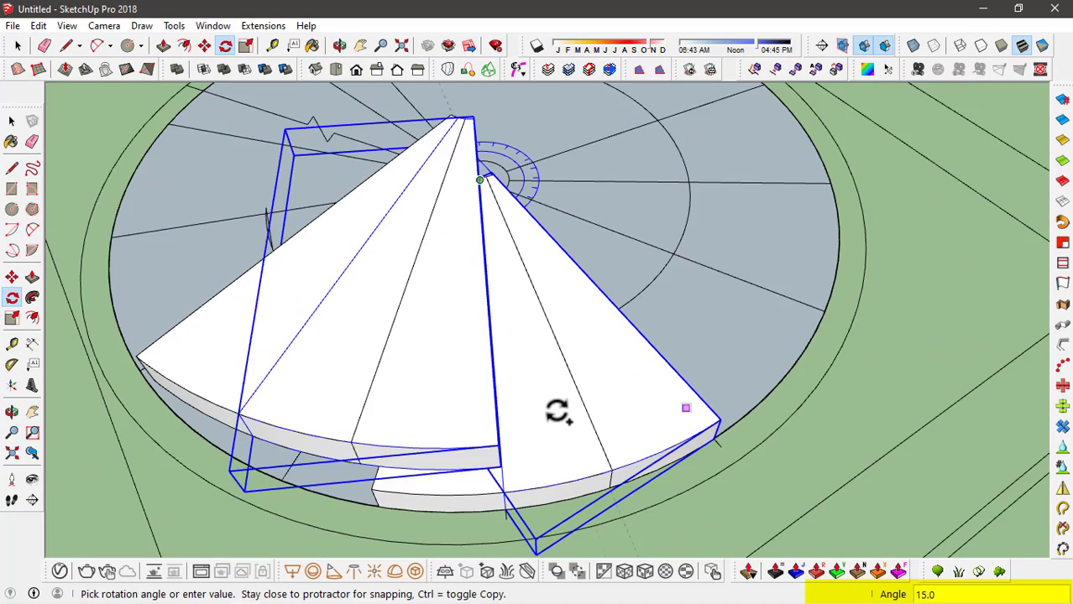
{"action": "middle_click_drag", "start_coordinate": [556, 412], "coordinate": [469, 412]}
{"action": "scroll", "coordinate": [417, 491], "scroll_direction": "up", "scroll_amount": 4}
{"action": "left_click", "coordinate": [417, 491]}
{"action": "scroll", "coordinate": [419, 485], "scroll_direction": "down", "scroll_amount": 4}
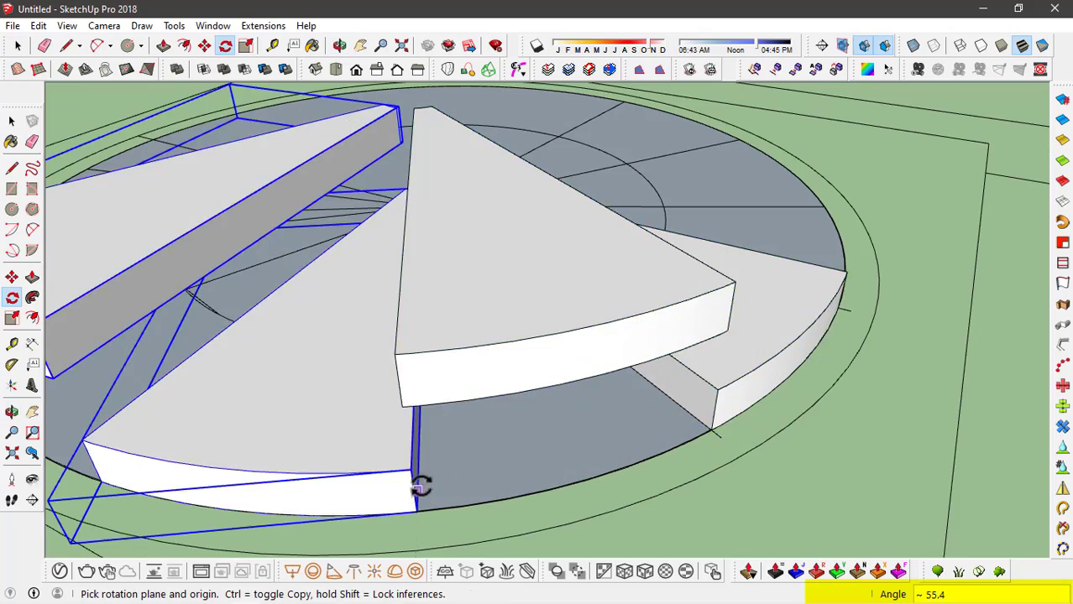
Move the copied pair of treads straight up 7" so its lower tread is level with the raised original tread
{"action": "middle_click_drag", "start_coordinate": [419, 486], "coordinate": [486, 275]}
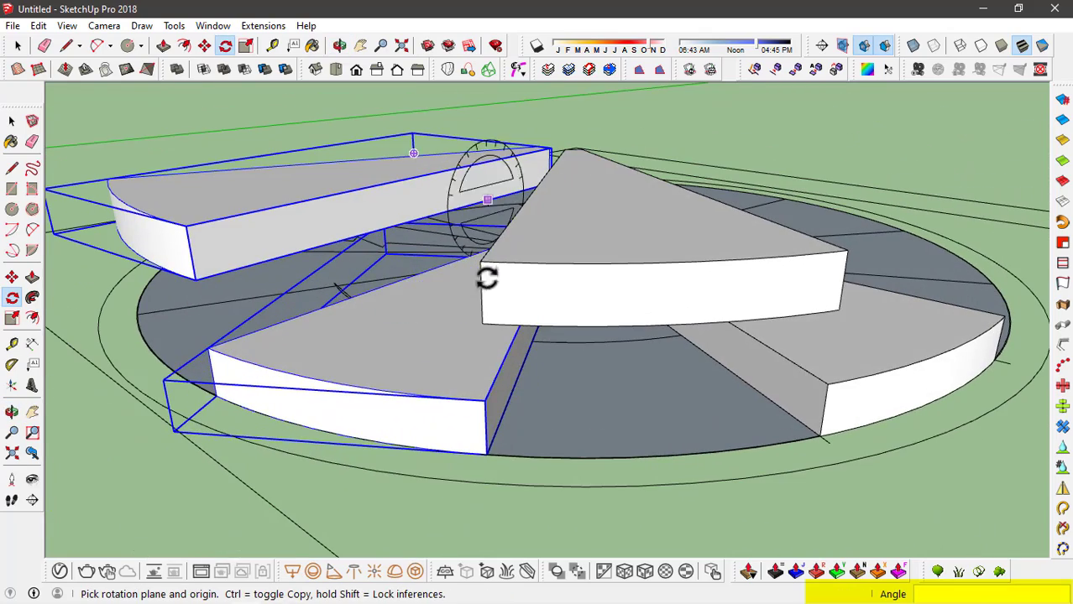
{"action": "scroll", "coordinate": [463, 355], "scroll_direction": "up", "scroll_amount": 2}
{"action": "key", "text": "m"}
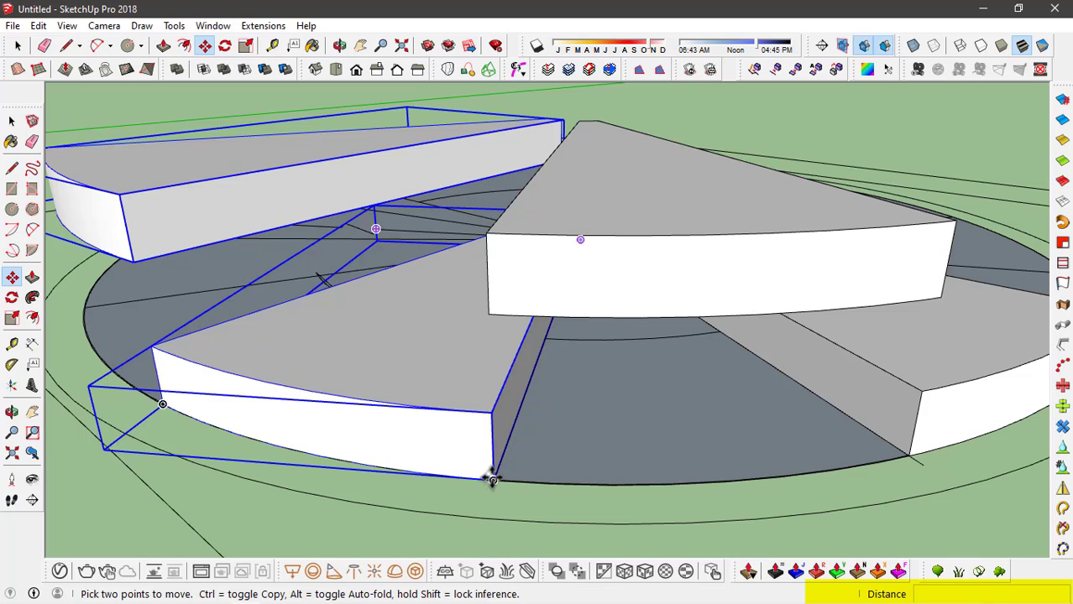
{"action": "left_click", "coordinate": [493, 479]}
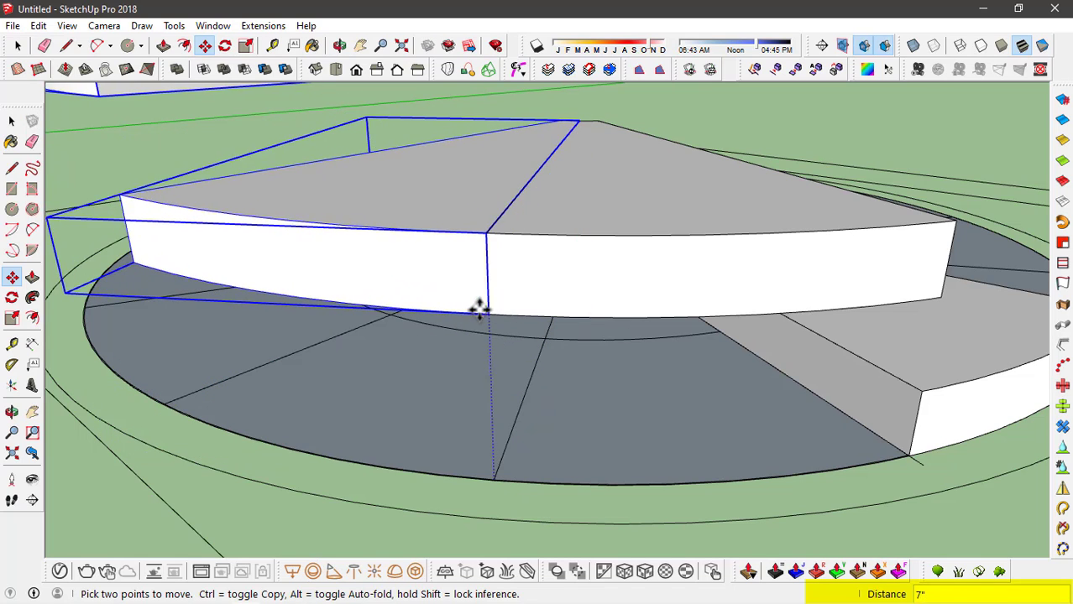
{"action": "left_click", "coordinate": [487, 298]}
Raise the copied pair a further 7" to form the third and fourth steps of the stair
{"action": "scroll", "coordinate": [490, 307], "scroll_direction": "up", "scroll_amount": 2}
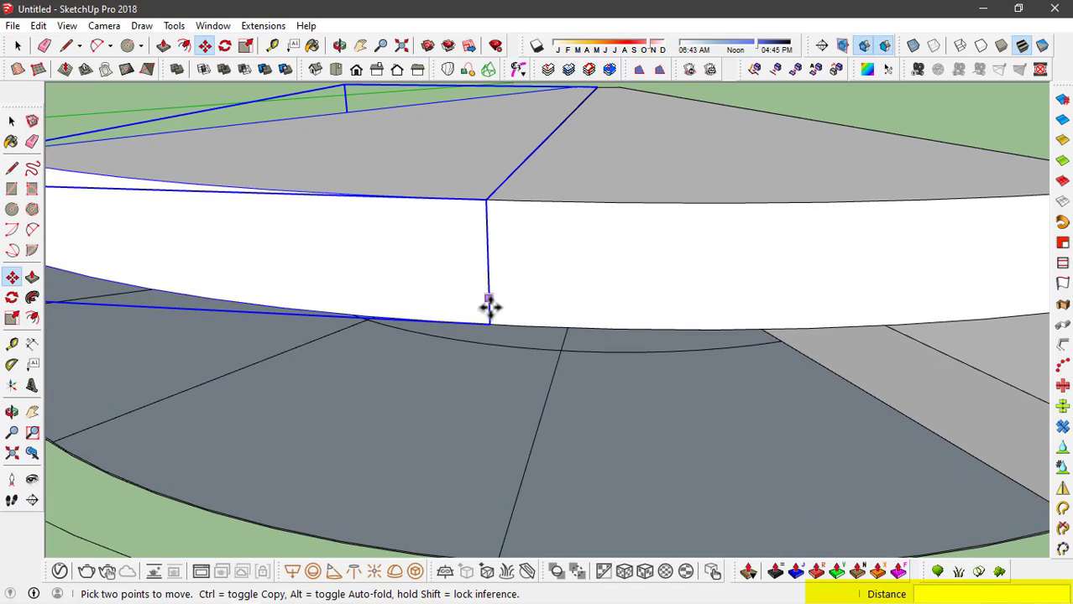
{"action": "left_click", "coordinate": [490, 324]}
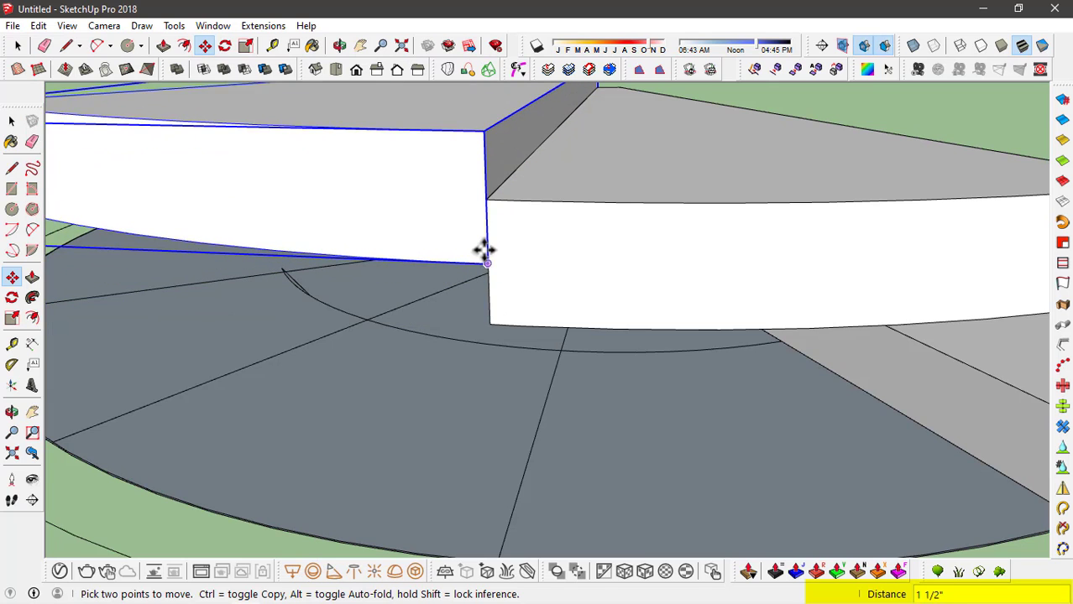
{"action": "key", "text": "Return"}
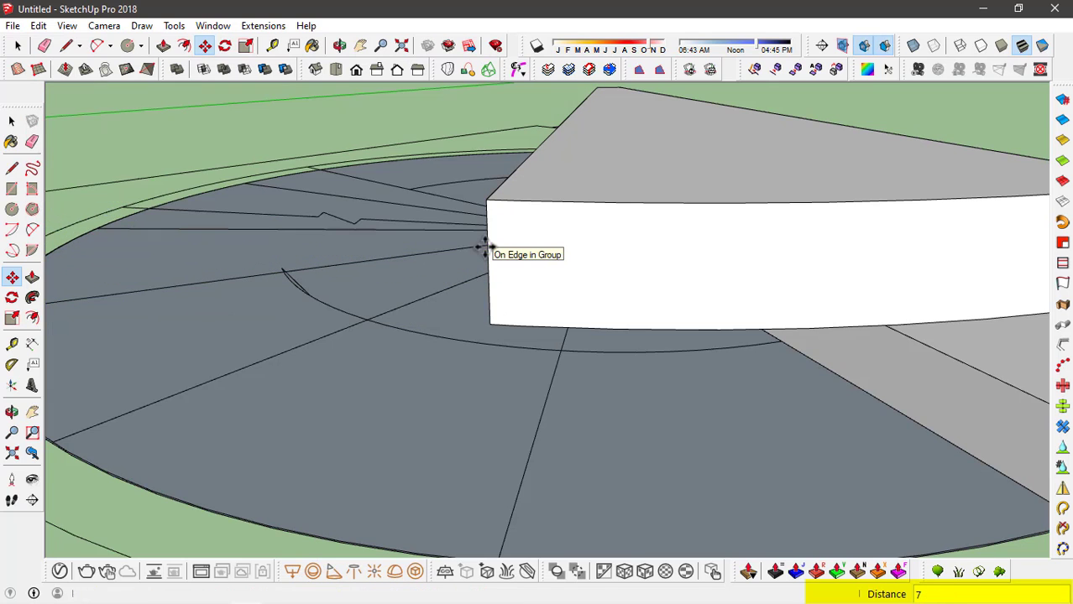
Rotate a copy of all four treads about the central pole's centre by about 110.8°, placing the set beside the originals
{"action": "scroll", "coordinate": [560, 352], "scroll_direction": "down", "scroll_amount": 6}
{"action": "middle_click_drag", "start_coordinate": [560, 254], "coordinate": [424, 302]}
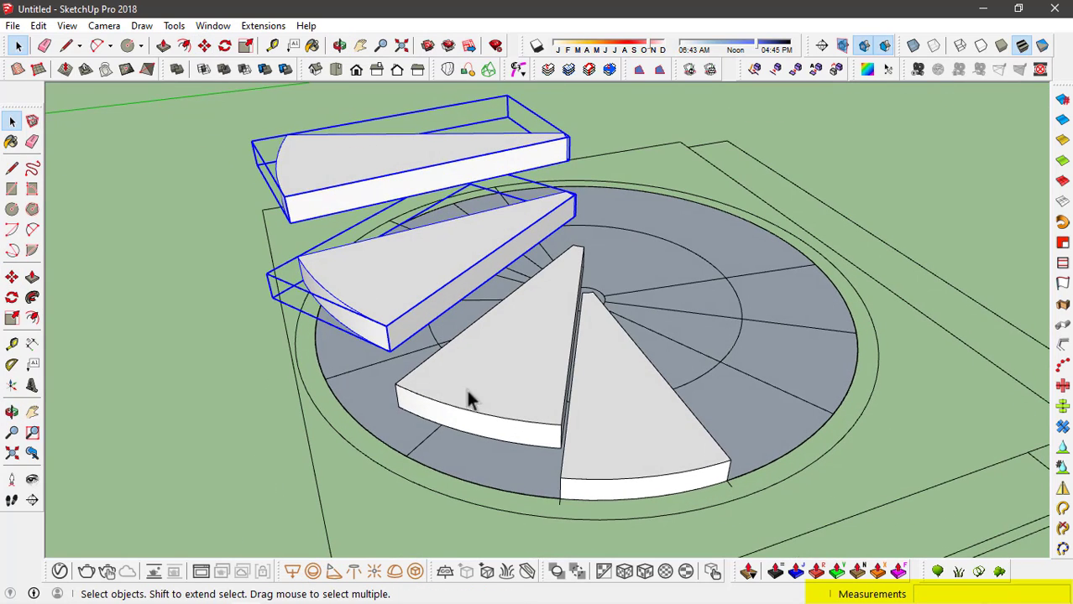
{"action": "left_click", "coordinate": [530, 352], "text": "ctrl"}
{"action": "left_click", "coordinate": [659, 407], "text": "ctrl"}
{"action": "middle_click_drag", "start_coordinate": [659, 408], "coordinate": [546, 344]}
{"action": "key", "text": "q"}
{"action": "left_click", "coordinate": [585, 330]}
{"action": "key", "text": "ctrl"}
{"action": "scroll", "coordinate": [611, 344], "scroll_direction": "down", "scroll_amount": 1}
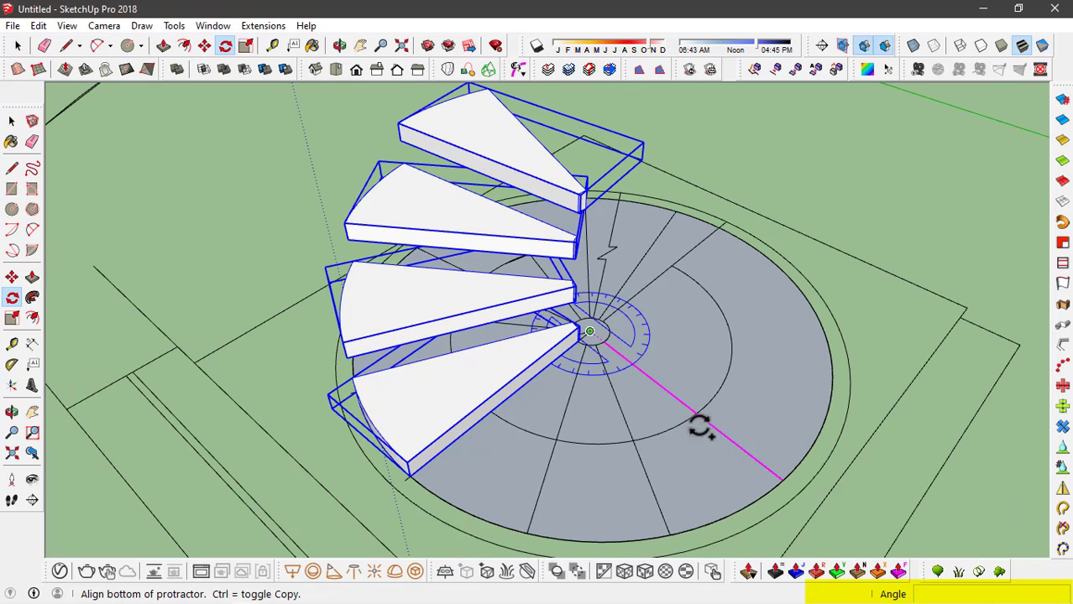
{"action": "left_click", "coordinate": [773, 468]}
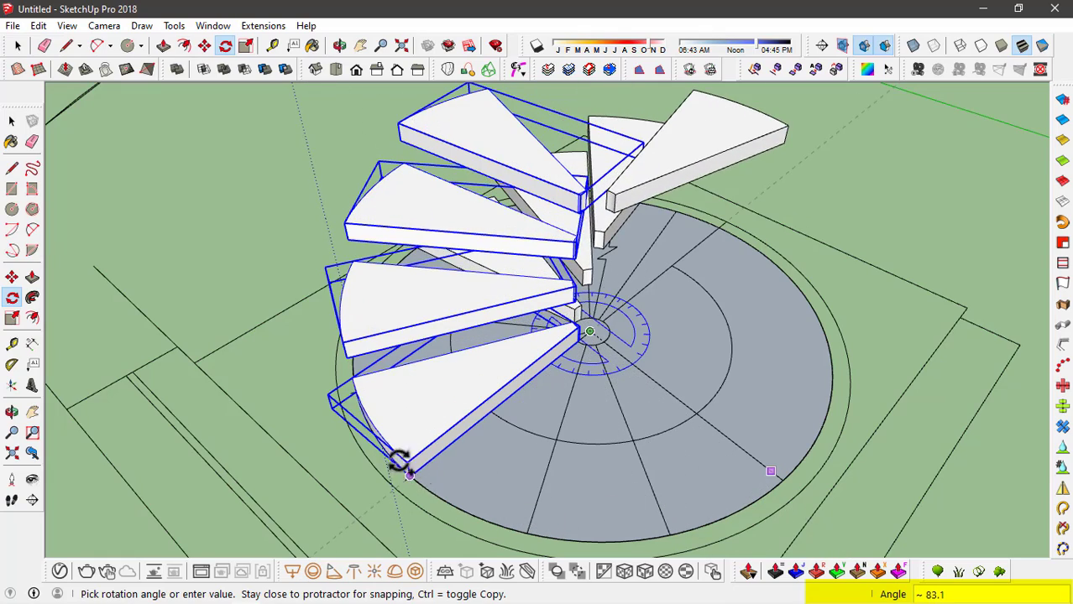
{"action": "middle_click_drag", "start_coordinate": [396, 466], "coordinate": [625, 411]}
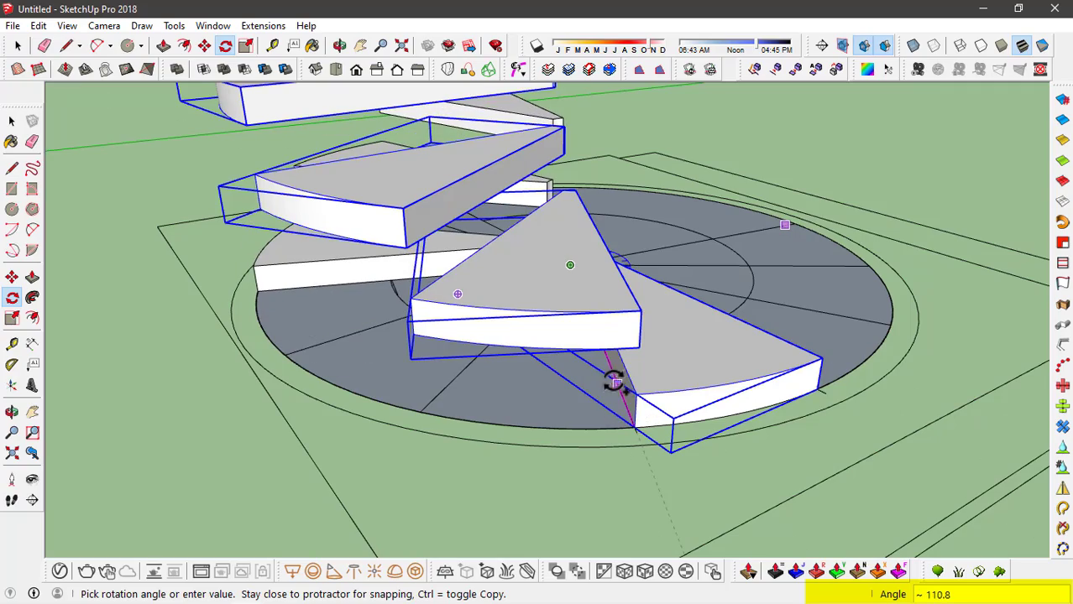
{"action": "left_click", "coordinate": [622, 405]}
Move the four copied treads up level with the highest original tread and raise them a further 7" to continue the stair
{"action": "middle_click_drag", "start_coordinate": [659, 444], "coordinate": [491, 419]}
{"action": "key", "text": "m"}
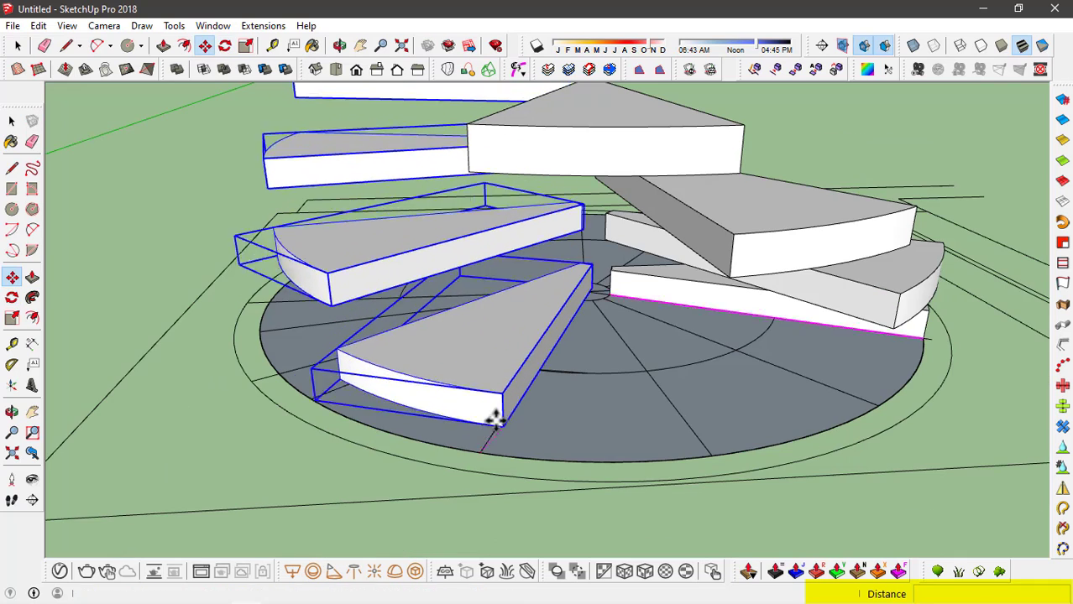
{"action": "left_click", "coordinate": [479, 454]}
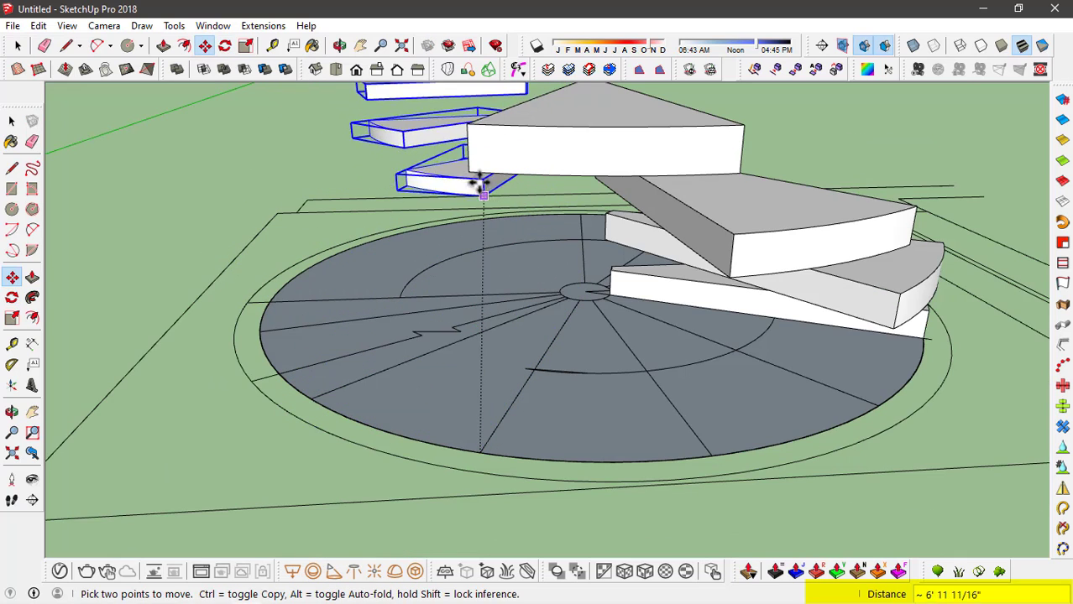
{"action": "type", "text": "7"}
{"action": "left_click", "coordinate": [495, 164]}
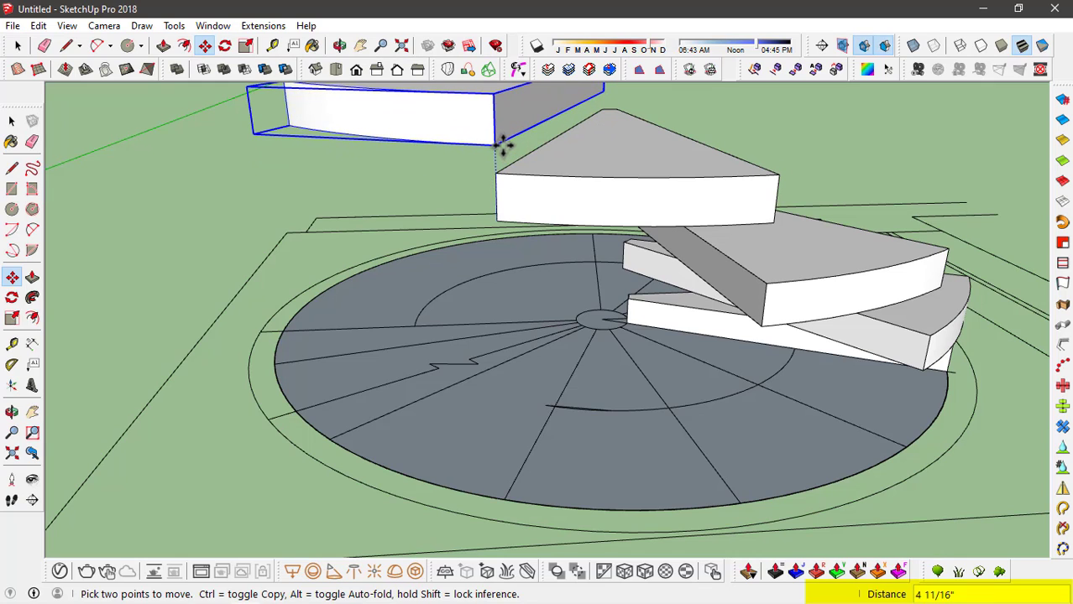
{"action": "key", "text": "Return"}
{"action": "scroll", "coordinate": [558, 290], "scroll_direction": "down", "scroll_amount": 5}
{"action": "key", "text": "space"}
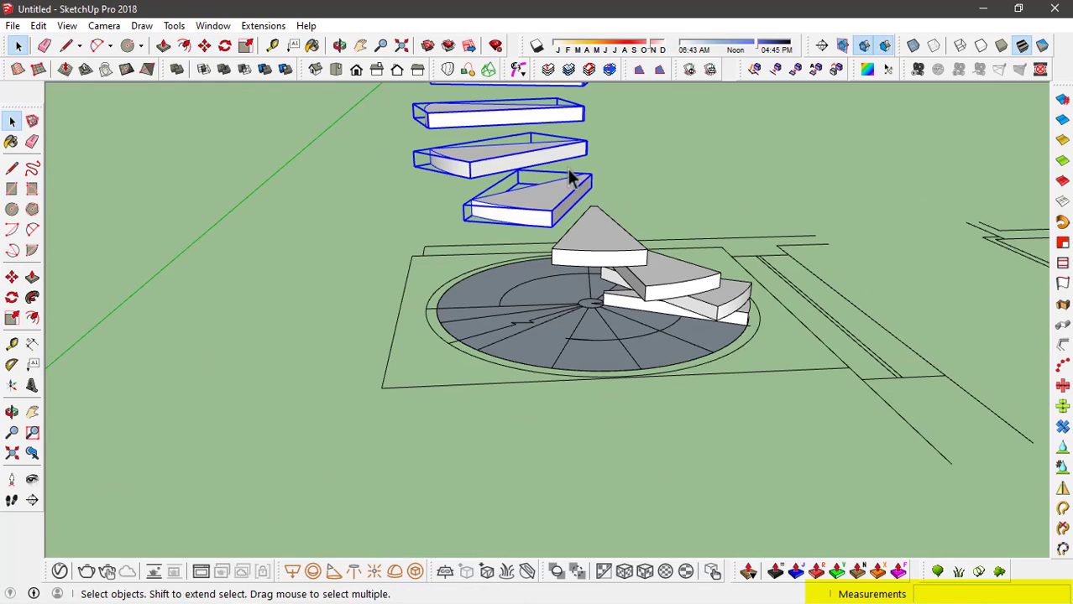
Hide the imported AutoCAD drawing component beneath the treads
{"action": "middle_click_drag", "start_coordinate": [567, 169], "coordinate": [623, 354]}
{"action": "left_click", "coordinate": [618, 467]}
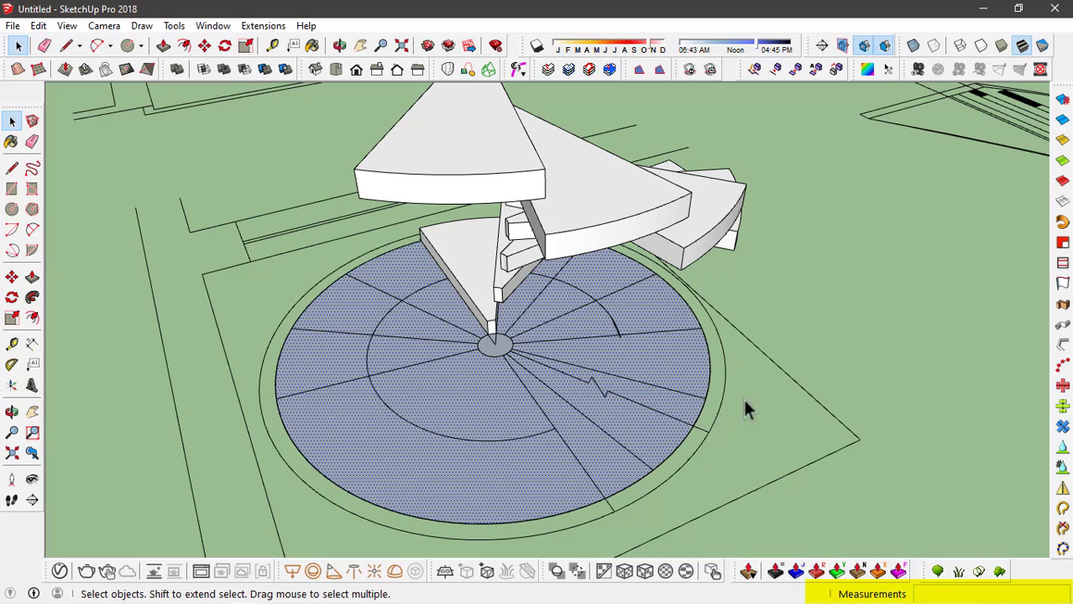
{"action": "scroll", "coordinate": [570, 420], "scroll_direction": "down", "scroll_amount": 2}
{"action": "middle_click_drag", "start_coordinate": [571, 419], "coordinate": [469, 382]}
{"action": "scroll", "coordinate": [468, 382], "scroll_direction": "up", "scroll_amount": 3}
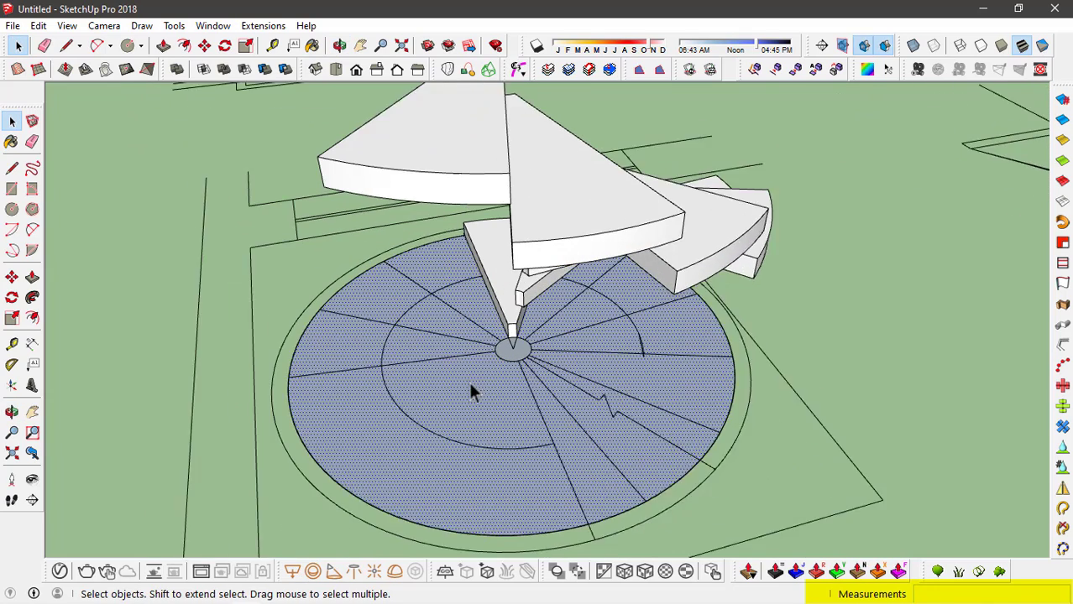
{"action": "left_click", "coordinate": [728, 366]}
{"action": "left_click", "coordinate": [735, 395]}
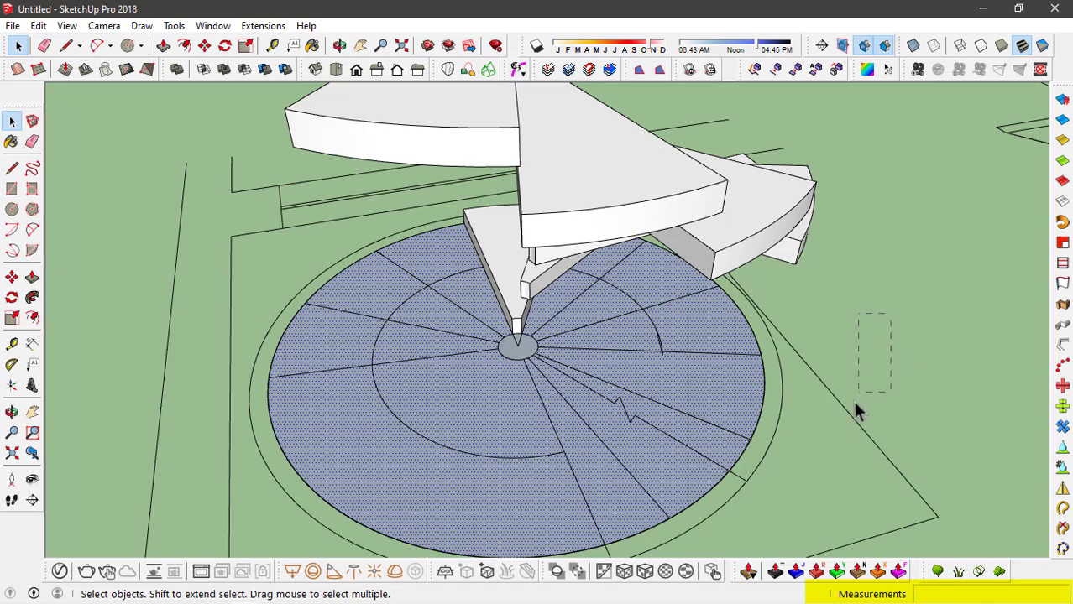
{"action": "left_click_drag", "start_coordinate": [853, 400], "coordinate": [832, 349]}
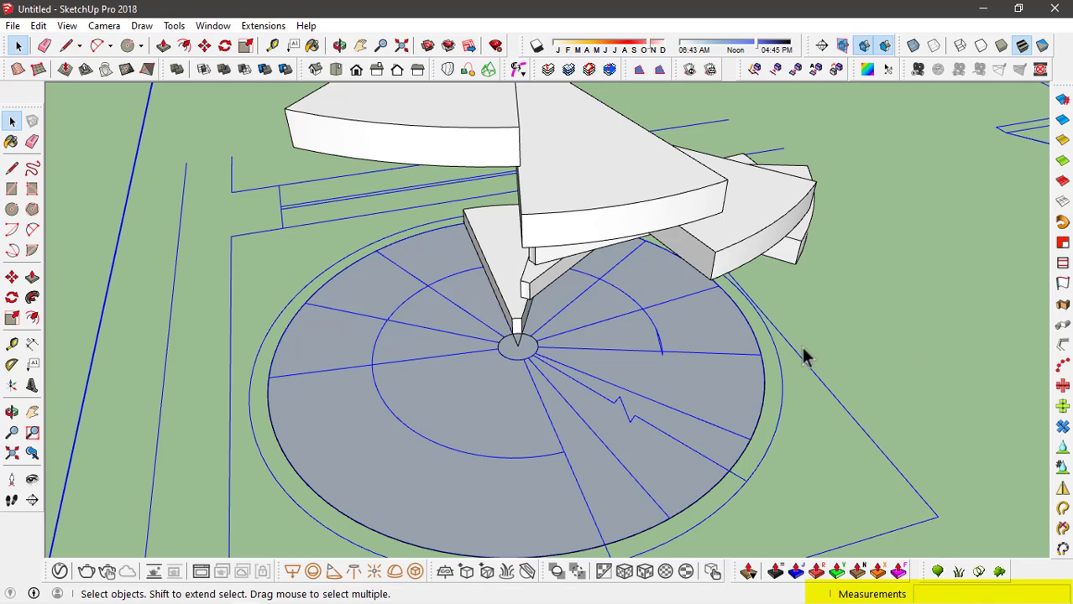
{"action": "right_click", "coordinate": [780, 366]}
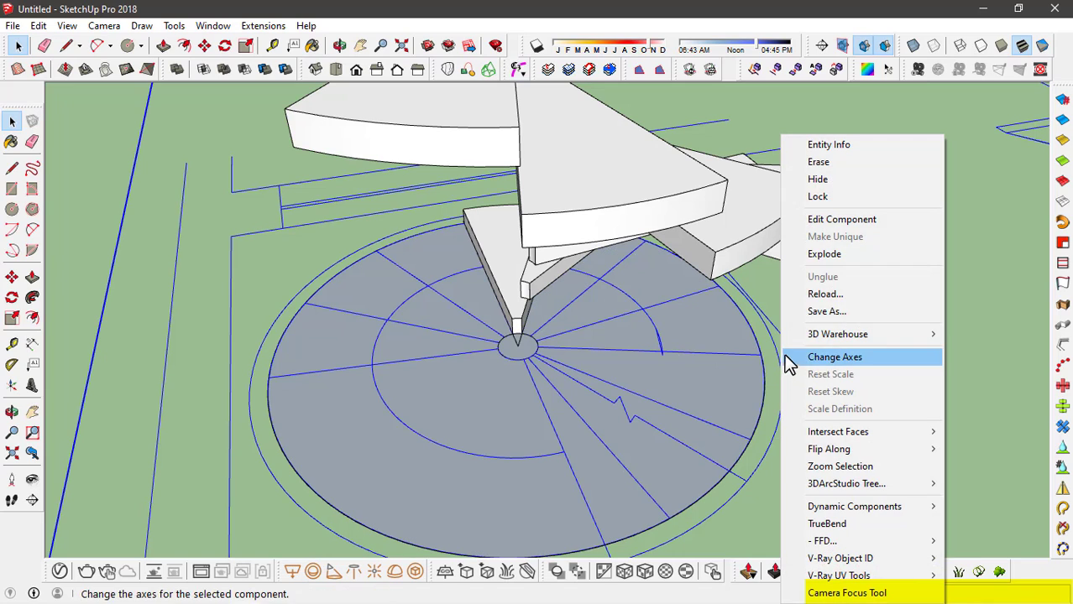
{"action": "left_click", "coordinate": [830, 183]}
Rotate copies of the base disc's wedge face about its centre at about 27.7° intervals, dividing the whole disc into tread-sized sectors
{"action": "middle_click_drag", "start_coordinate": [777, 370], "coordinate": [624, 231]}
{"action": "left_click", "coordinate": [596, 379]}
{"action": "left_click", "coordinate": [667, 344]}
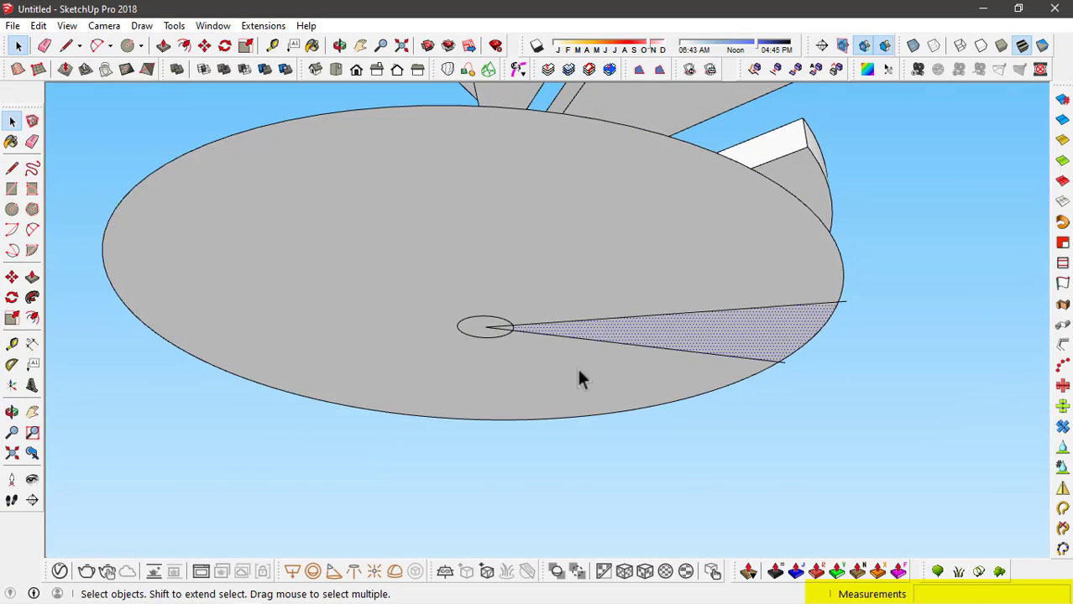
{"action": "middle_click_drag", "start_coordinate": [578, 374], "coordinate": [613, 275]}
{"action": "scroll", "coordinate": [569, 356], "scroll_direction": "down", "scroll_amount": 4}
{"action": "scroll", "coordinate": [594, 310], "scroll_direction": "up", "scroll_amount": 3}
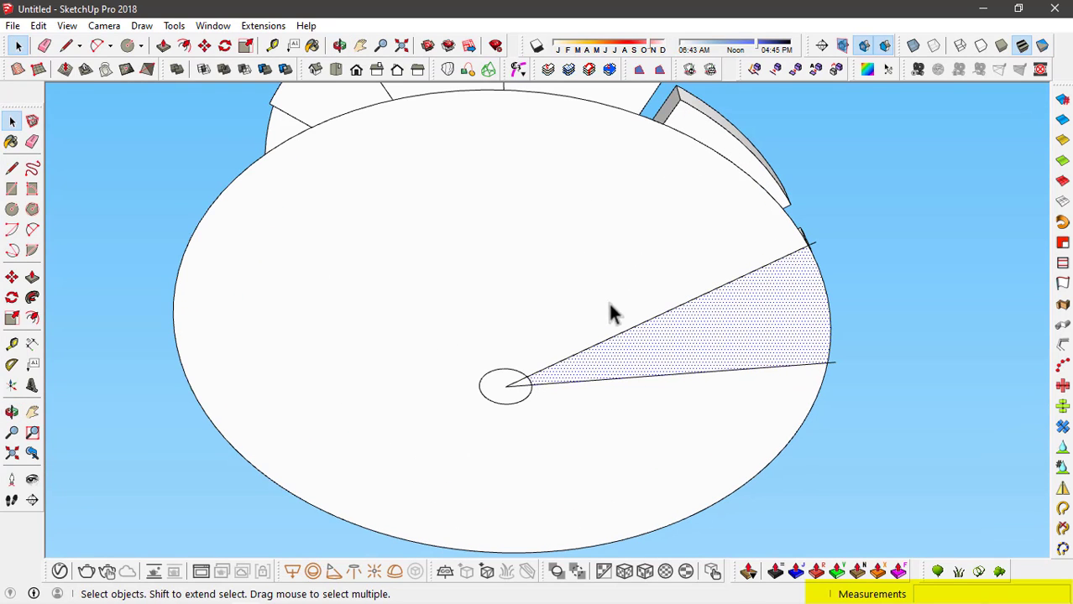
{"action": "key", "text": "q"}
{"action": "scroll", "coordinate": [508, 387], "scroll_direction": "up", "scroll_amount": 2}
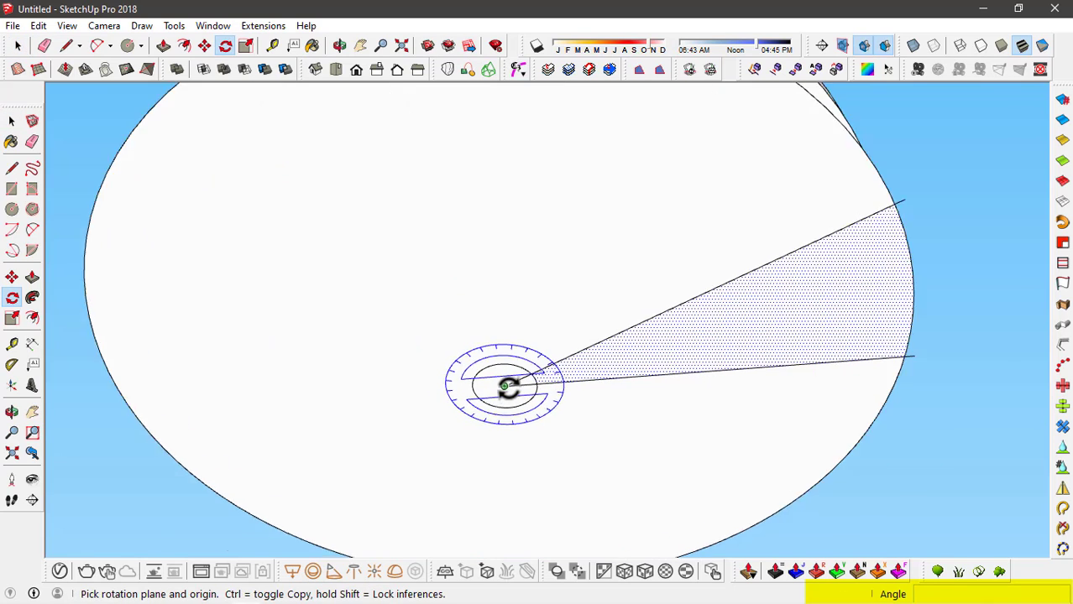
{"action": "left_click", "coordinate": [507, 385]}
{"action": "scroll", "coordinate": [483, 392], "scroll_direction": "down", "scroll_amount": 3}
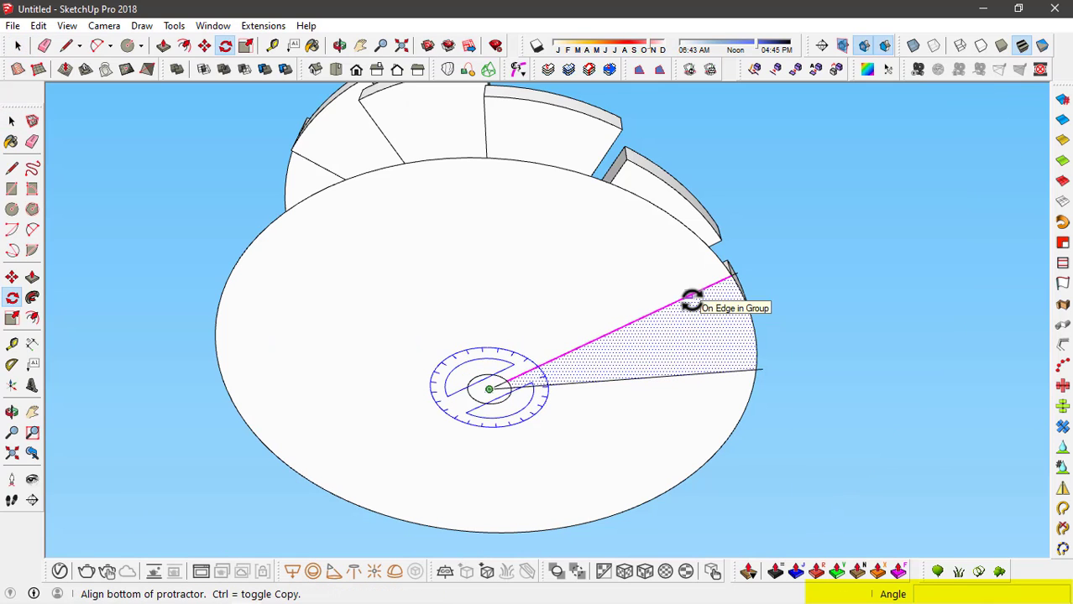
{"action": "left_click", "coordinate": [704, 373]}
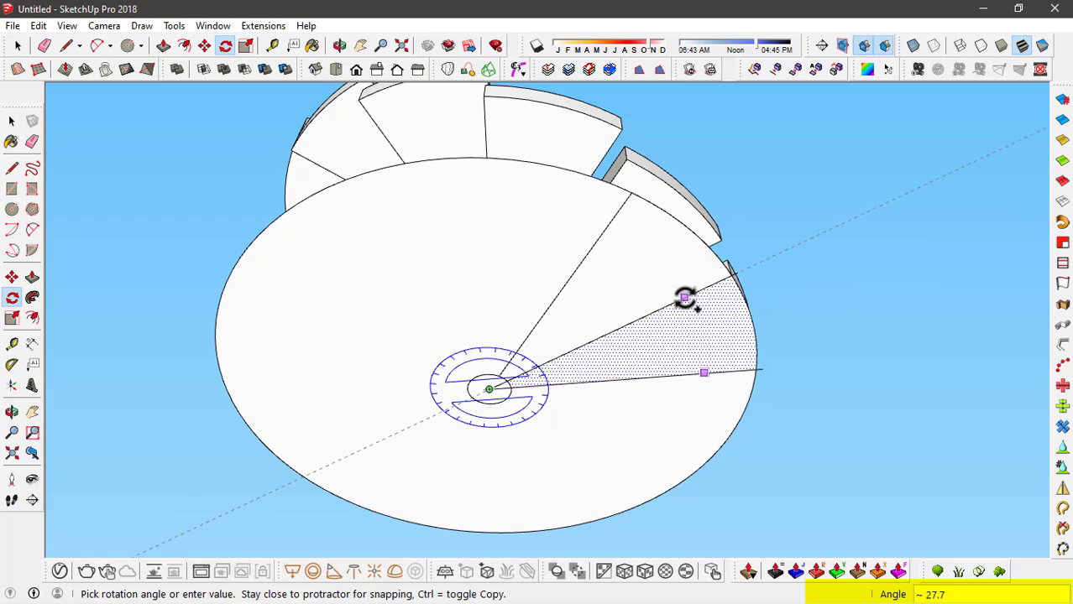
{"action": "left_click", "coordinate": [685, 298]}
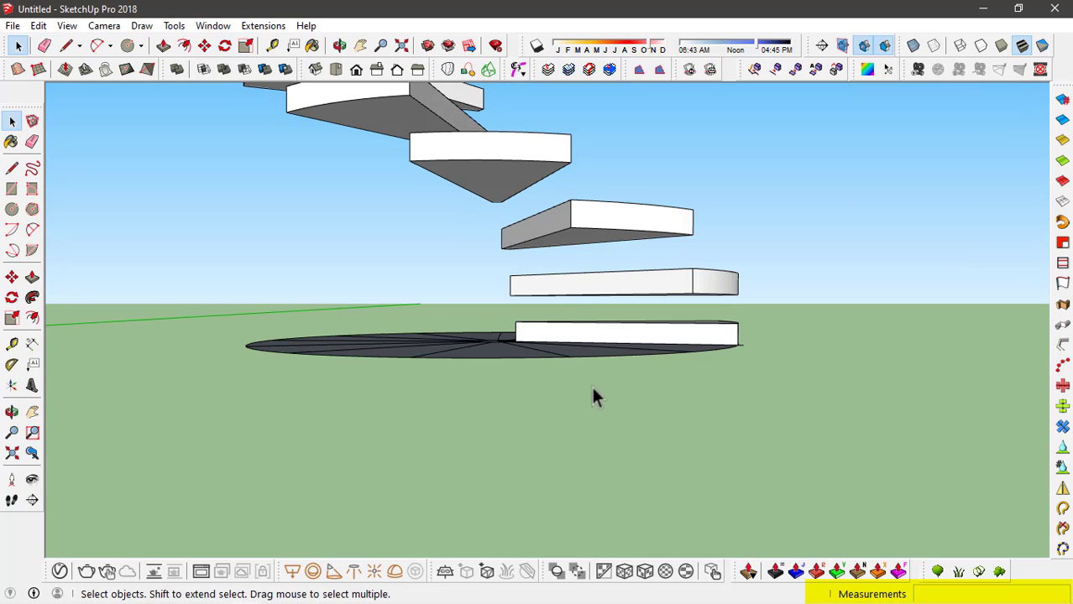
{"action": "middle_click_drag", "start_coordinate": [593, 396], "coordinate": [547, 322]}
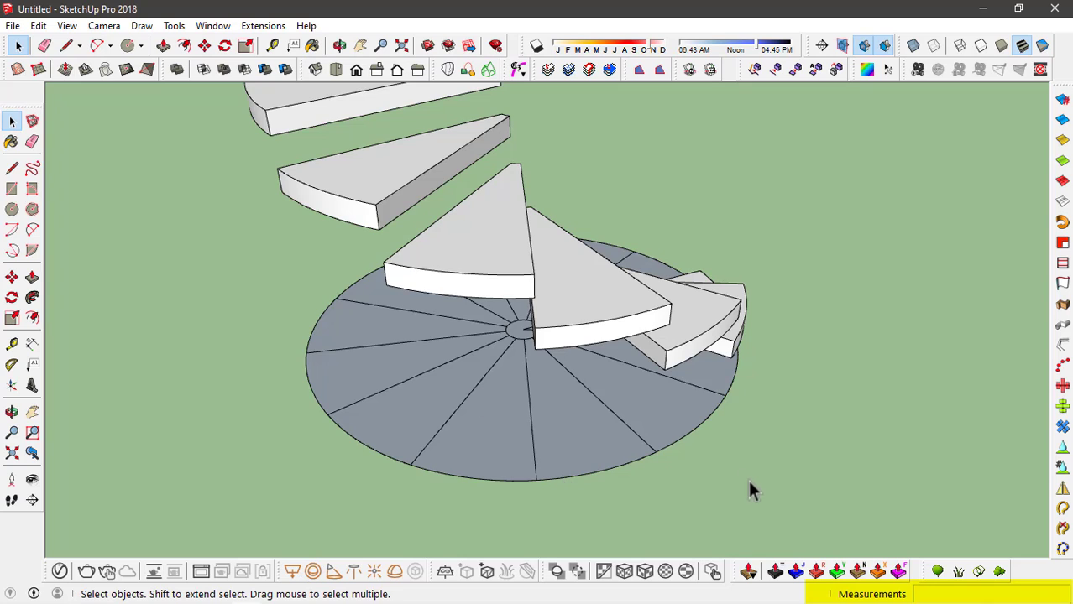
{"action": "scroll", "coordinate": [739, 474], "scroll_direction": "down", "scroll_amount": 2}
{"action": "scroll", "coordinate": [565, 419], "scroll_direction": "up", "scroll_amount": 2}
{"action": "scroll", "coordinate": [464, 301], "scroll_direction": "up", "scroll_amount": 2}
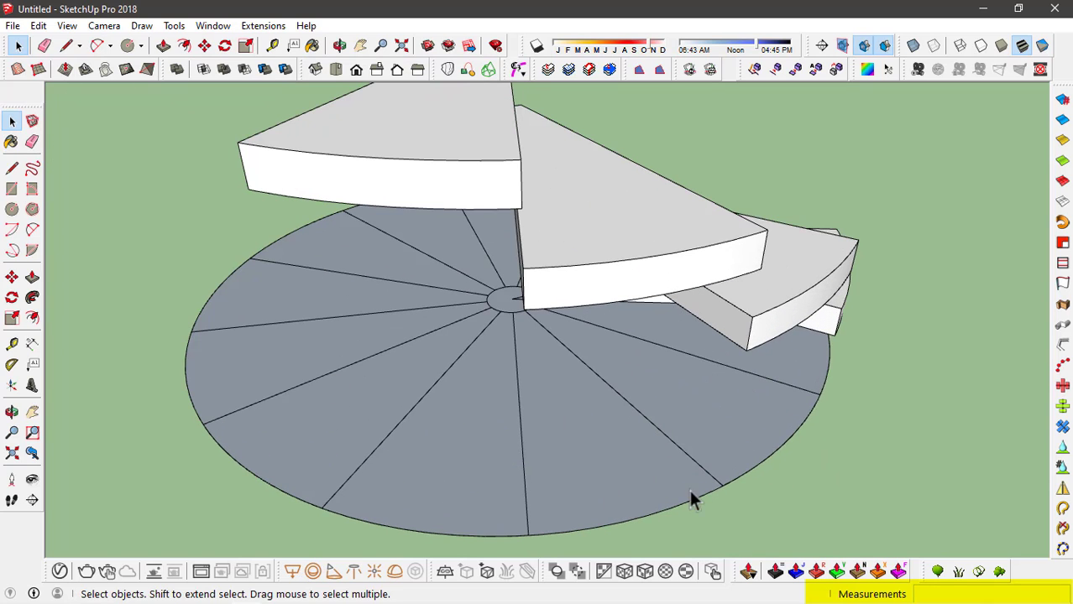
{"action": "scroll", "coordinate": [683, 464], "scroll_direction": "down", "scroll_amount": 3}
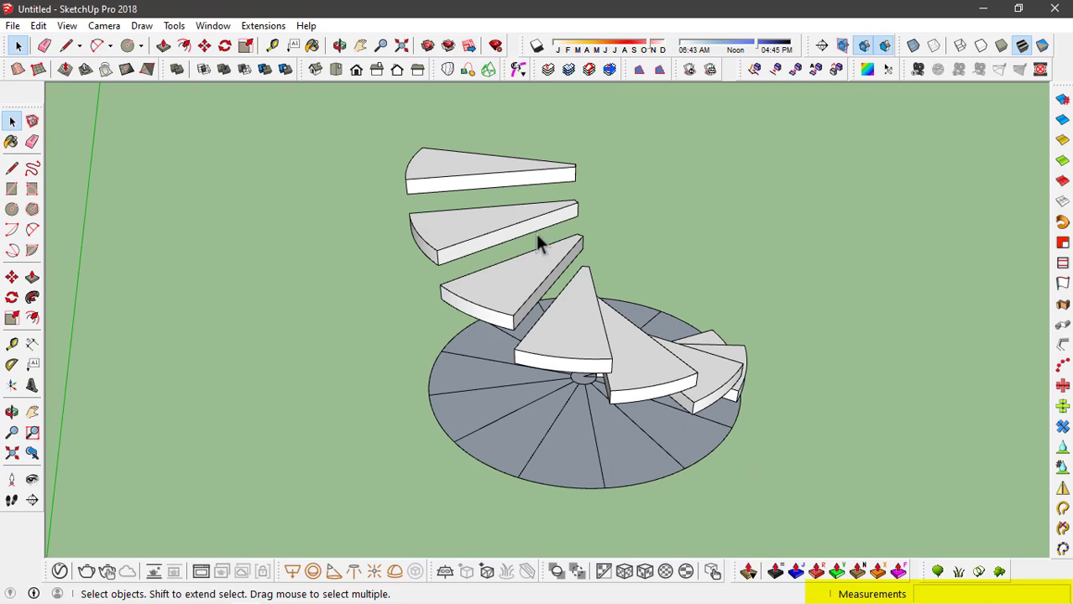
Rotate a copy of all eight treads about the base disc's centre so the set continues around from the existing treads
{"action": "middle_click_drag", "start_coordinate": [684, 306], "coordinate": [476, 165]}
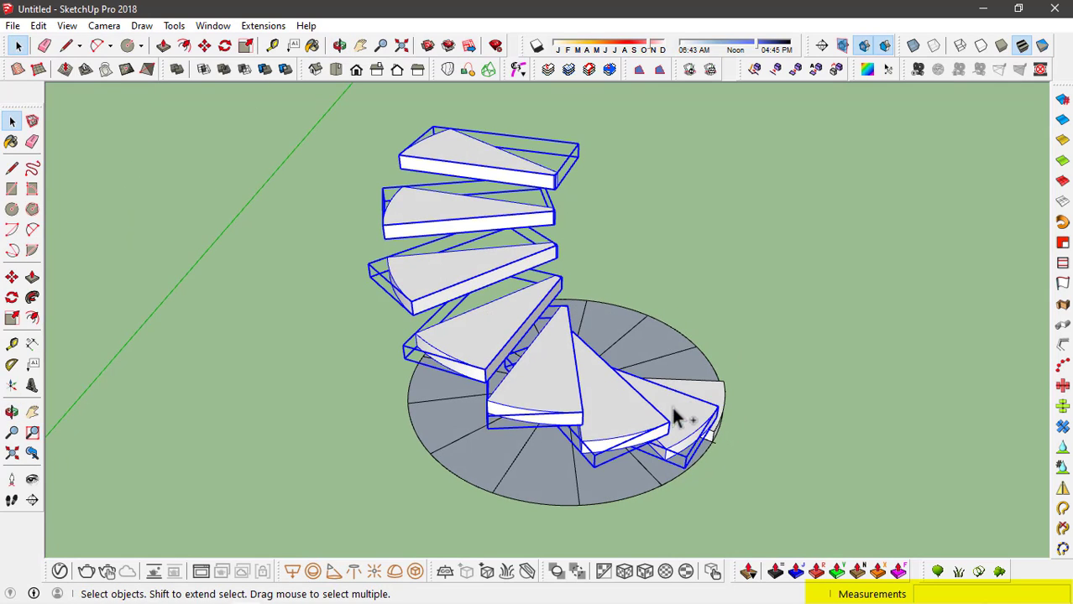
{"action": "middle_click_drag", "start_coordinate": [711, 402], "coordinate": [448, 407]}
{"action": "scroll", "coordinate": [555, 354], "scroll_direction": "up", "scroll_amount": 4}
{"action": "key", "text": "q"}
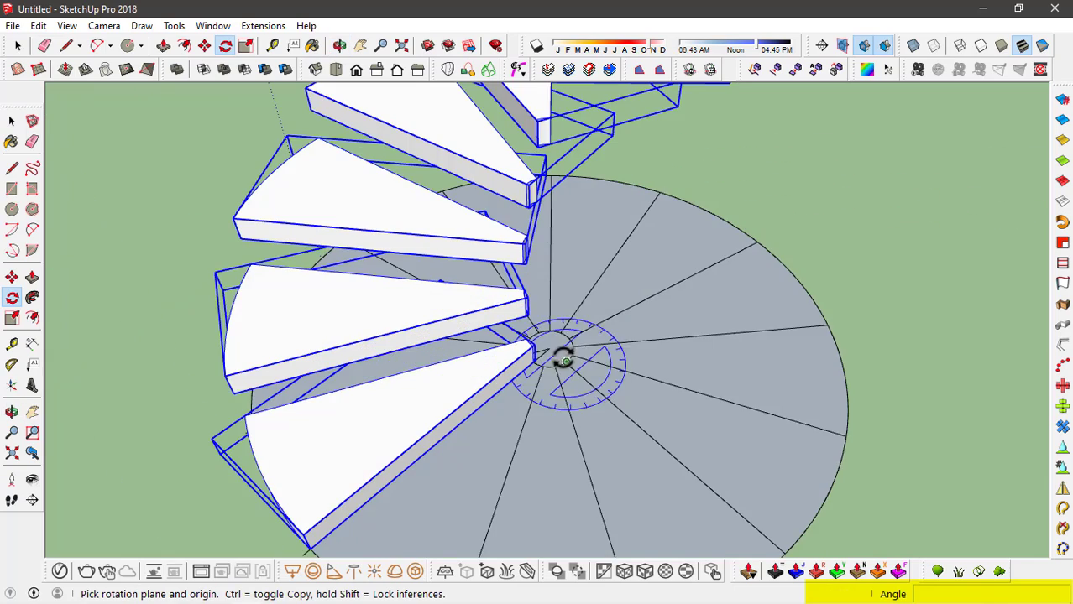
{"action": "scroll", "coordinate": [567, 337], "scroll_direction": "up", "scroll_amount": 5}
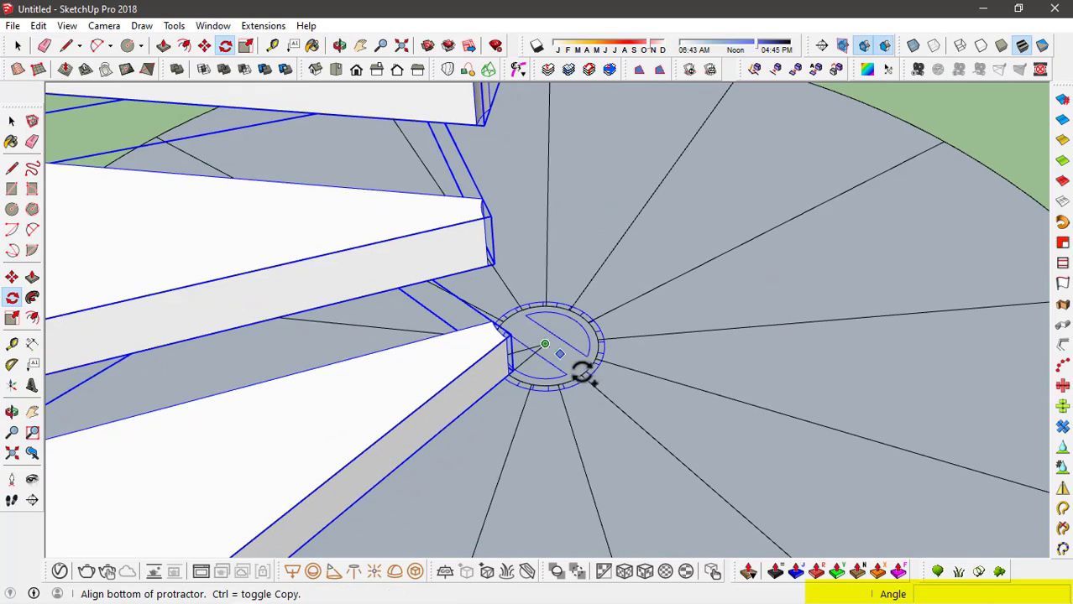
{"action": "scroll", "coordinate": [415, 445], "scroll_direction": "down", "scroll_amount": 5}
{"action": "middle_click_drag", "start_coordinate": [414, 445], "coordinate": [493, 456]}
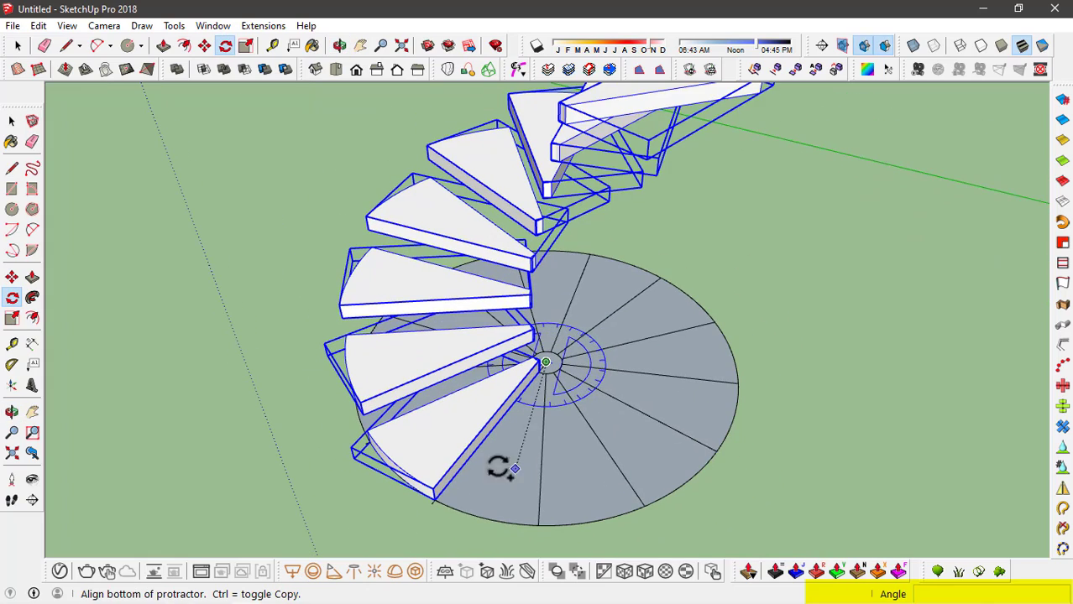
{"action": "left_click", "coordinate": [464, 464]}
{"action": "scroll", "coordinate": [378, 414], "scroll_direction": "down", "scroll_amount": 2}
{"action": "middle_click_drag", "start_coordinate": [352, 409], "coordinate": [420, 419]}
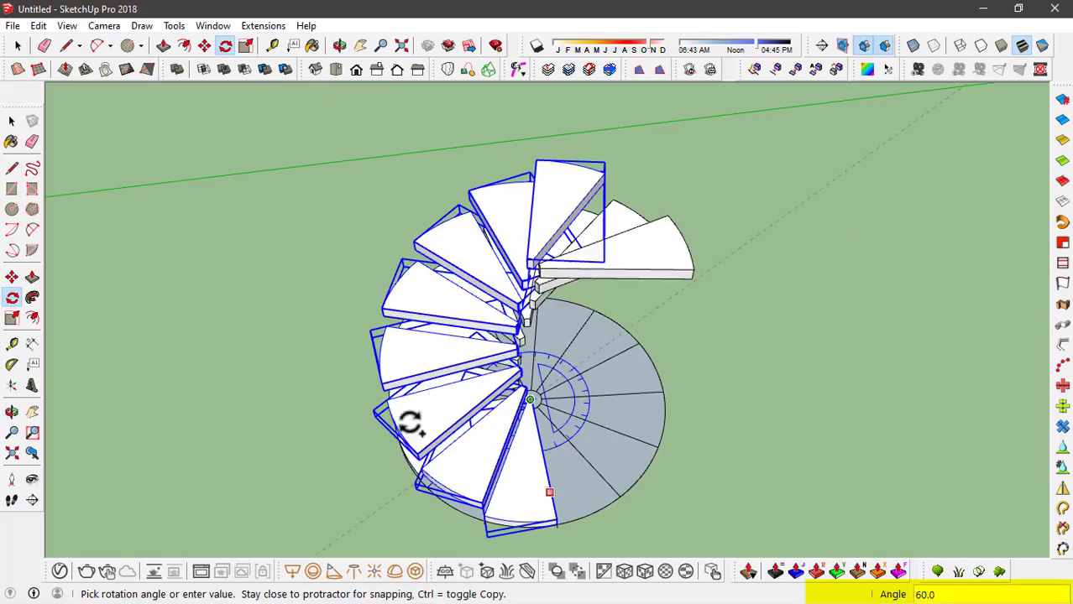
{"action": "middle_click_drag", "start_coordinate": [512, 406], "coordinate": [687, 386]}
{"action": "middle_click_drag", "start_coordinate": [466, 388], "coordinate": [647, 258]}
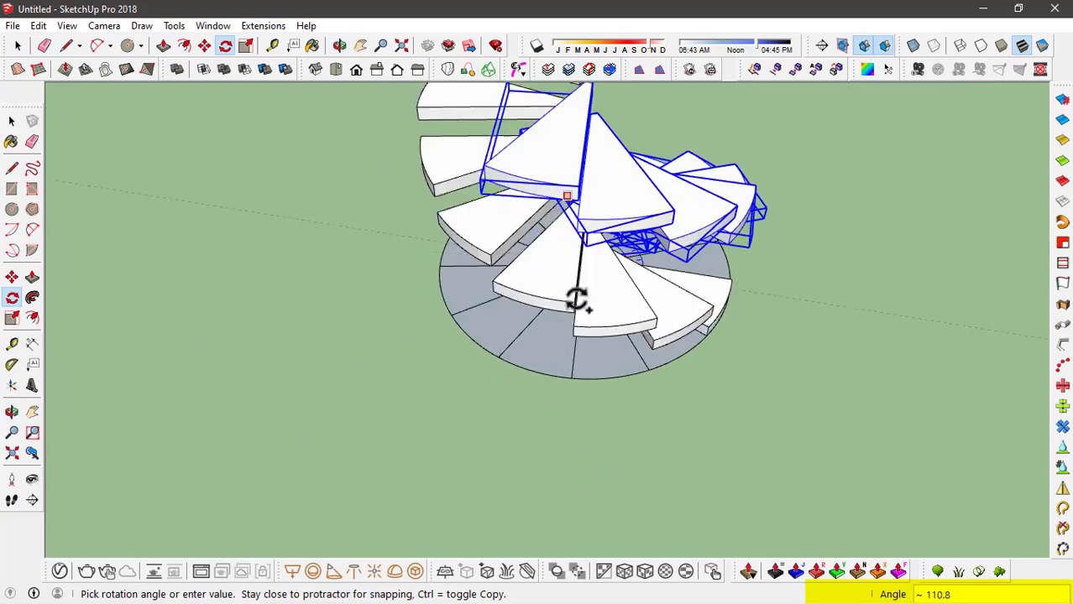
{"action": "middle_click_drag", "start_coordinate": [519, 338], "coordinate": [565, 278]}
{"action": "scroll", "coordinate": [529, 312], "scroll_direction": "up", "scroll_amount": 4}
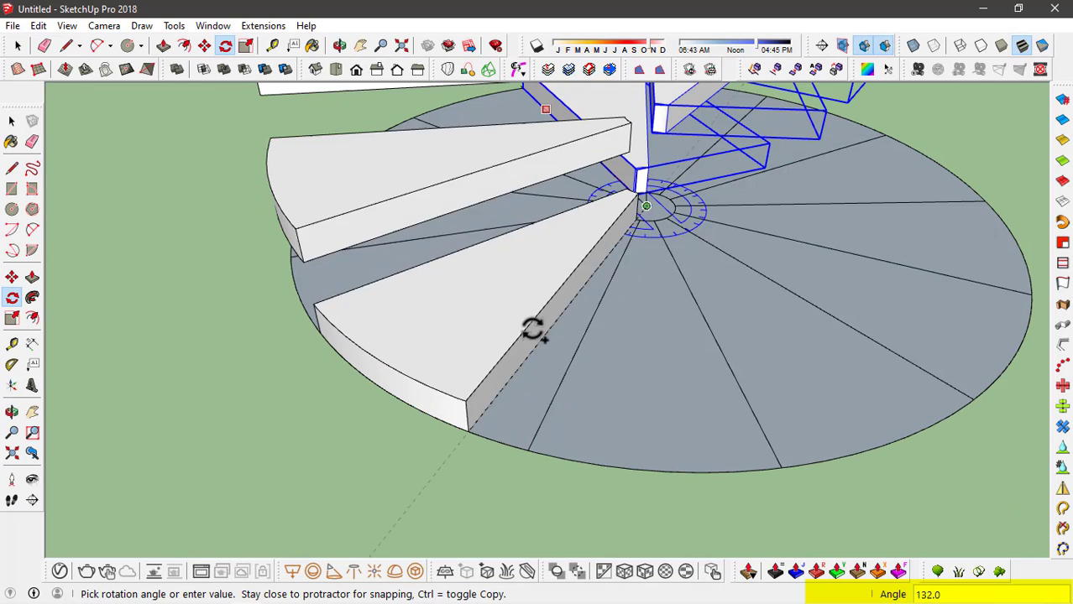
{"action": "left_click", "coordinate": [562, 376]}
Move the eight copied treads up level with the highest original tread and raise them a further 7"
{"action": "scroll", "coordinate": [625, 422], "scroll_direction": "up", "scroll_amount": 5}
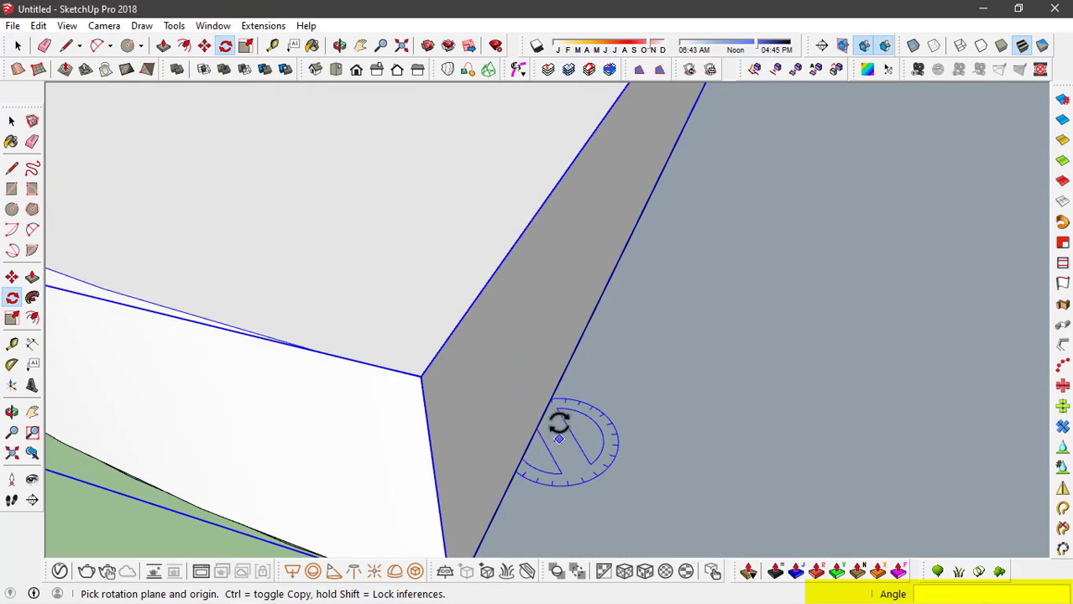
{"action": "scroll", "coordinate": [627, 422], "scroll_direction": "down", "scroll_amount": 5}
{"action": "key", "text": "m"}
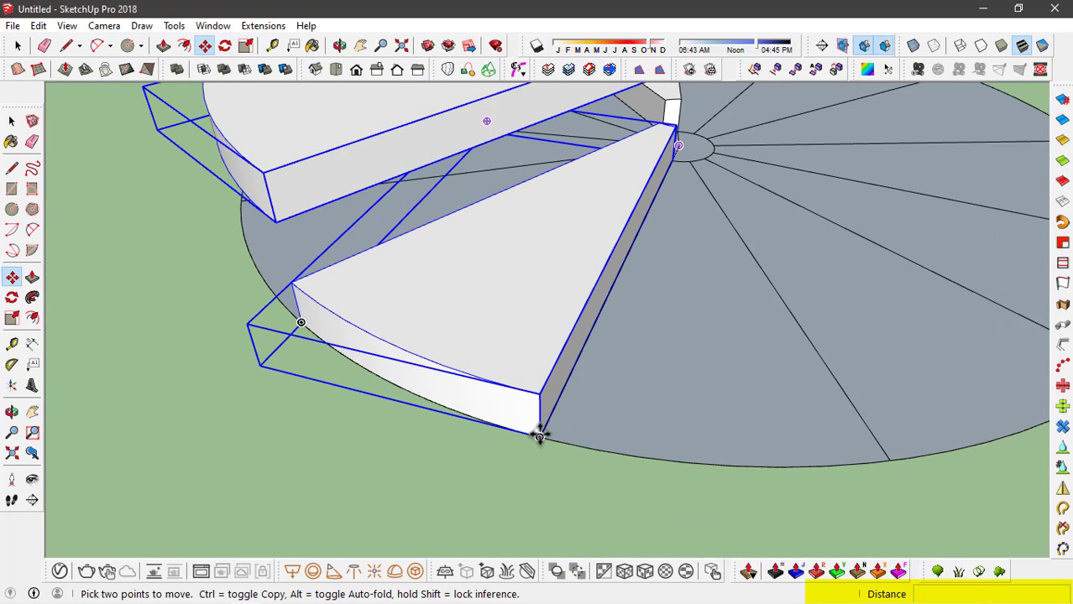
{"action": "left_click", "coordinate": [539, 436]}
{"action": "scroll", "coordinate": [541, 419], "scroll_direction": "down", "scroll_amount": 5}
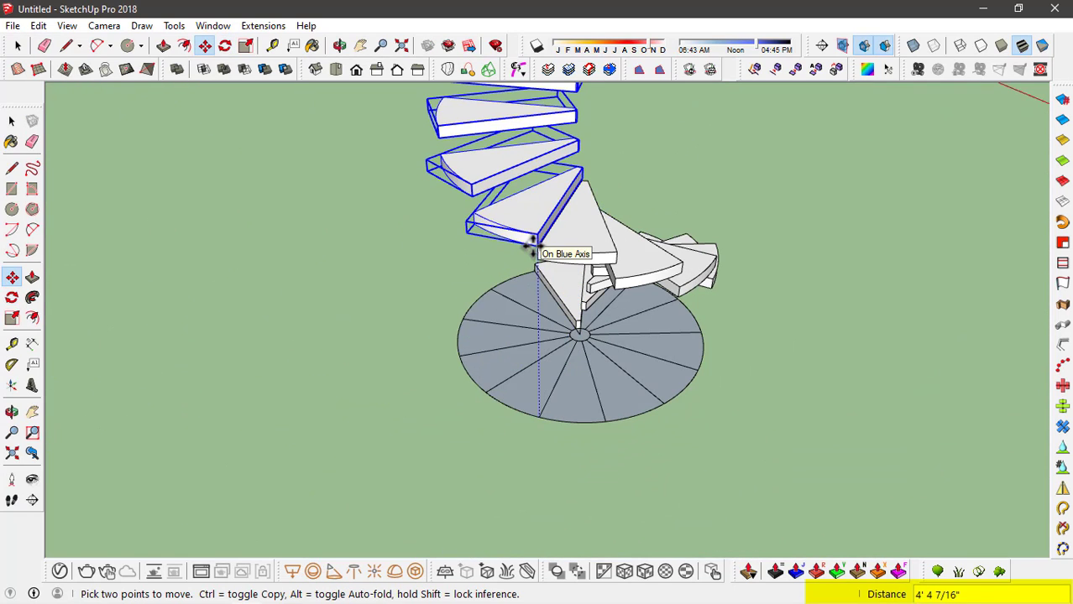
{"action": "scroll", "coordinate": [540, 252], "scroll_direction": "up", "scroll_amount": 3}
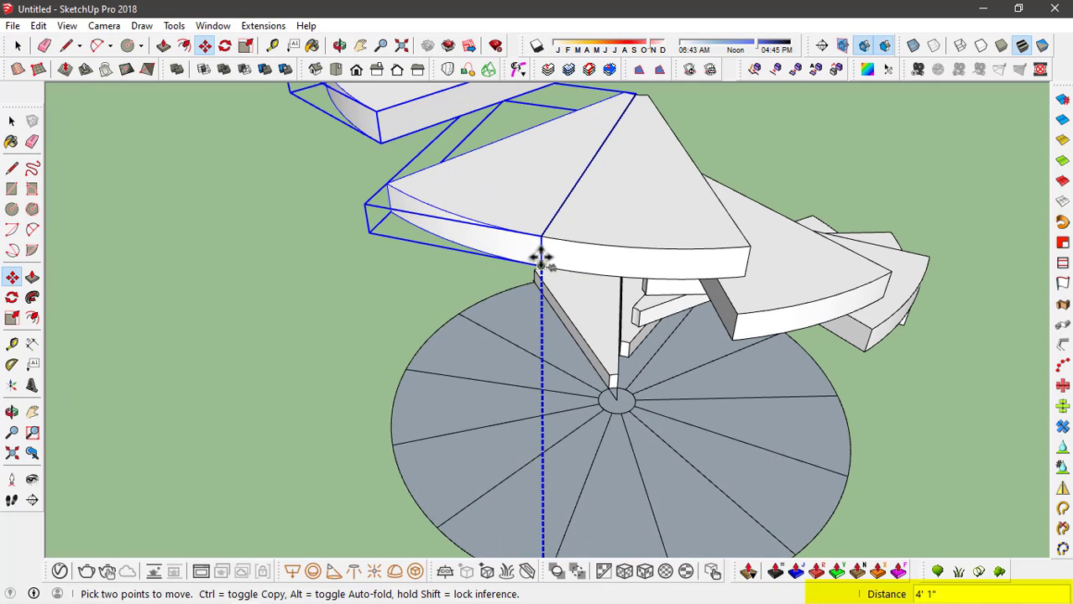
{"action": "left_click", "coordinate": [547, 235]}
{"action": "scroll", "coordinate": [547, 235], "scroll_direction": "up", "scroll_amount": 3}
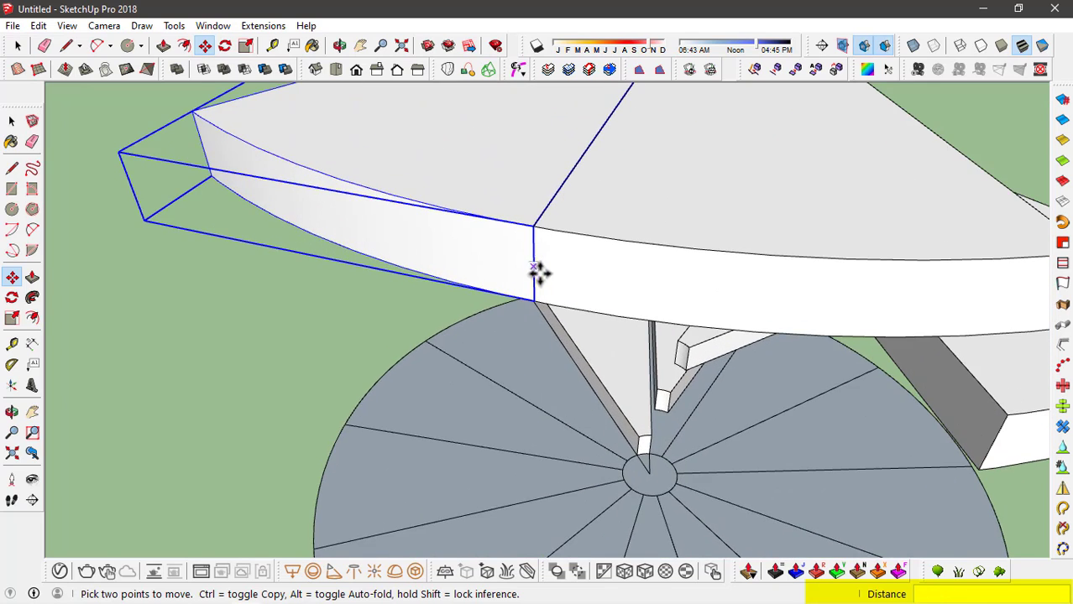
{"action": "scroll", "coordinate": [539, 275], "scroll_direction": "down", "scroll_amount": 2}
{"action": "left_click", "coordinate": [539, 292]}
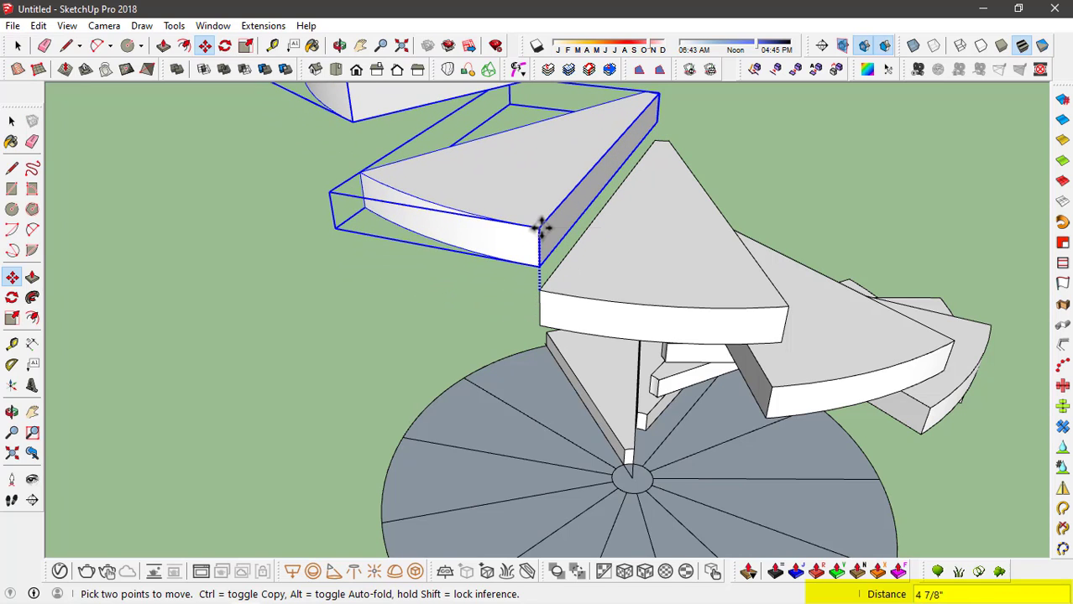
{"action": "key", "text": "Return"}
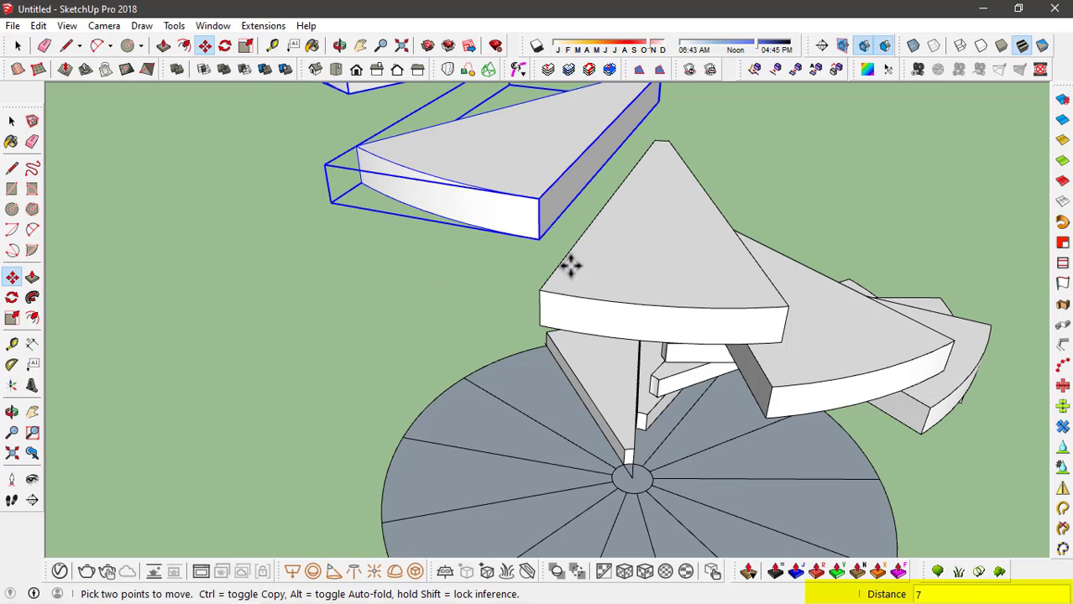
{"action": "scroll", "coordinate": [646, 335], "scroll_direction": "down", "scroll_amount": 3}
{"action": "middle_click_drag", "start_coordinate": [721, 296], "coordinate": [420, 282]}
{"action": "scroll", "coordinate": [576, 295], "scroll_direction": "down", "scroll_amount": 2}
{"action": "key", "text": "space"}
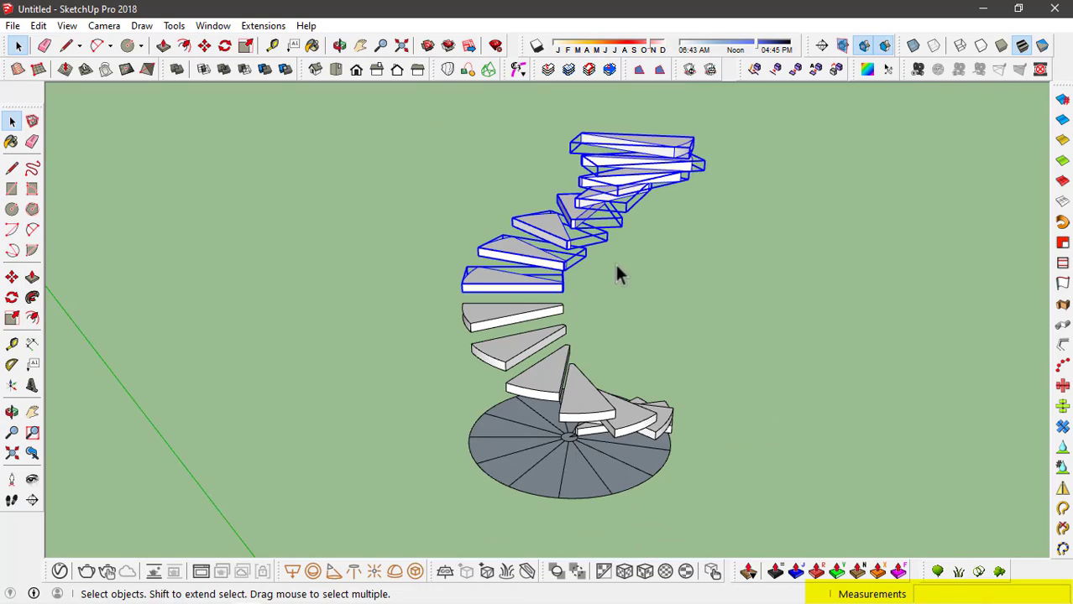
Select all the stair treads and check their number in the entity information
{"action": "mouse_move", "coordinate": [618, 270]}
{"action": "middle_mouse_down"}
{"action": "mouse_move", "coordinate": [691, 301]}
{"action": "mouse_move", "coordinate": [604, 271]}
{"action": "middle_mouse_up"}
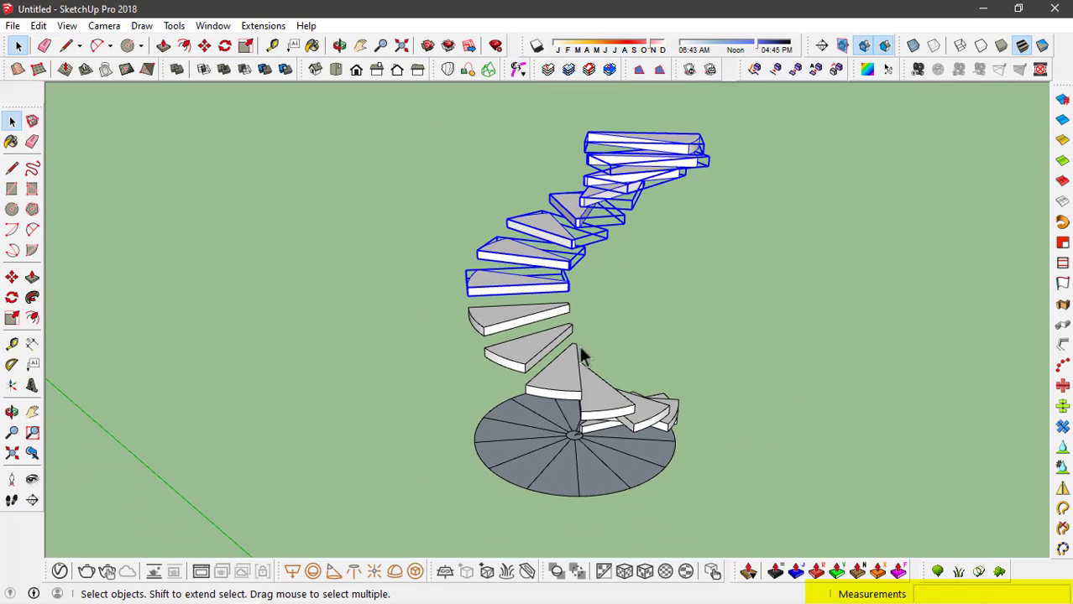
{"action": "middle_click_drag", "start_coordinate": [585, 357], "coordinate": [653, 293]}
{"action": "left_click_drag", "start_coordinate": [415, 396], "coordinate": [415, 396], "text": "shift"}
{"action": "mouse_move", "coordinate": [414, 397]}
{"action": "middle_mouse_down"}
{"action": "mouse_move", "coordinate": [611, 330]}
{"action": "mouse_move", "coordinate": [665, 445]}
{"action": "middle_mouse_up"}
{"action": "scroll", "coordinate": [661, 395], "scroll_direction": "down", "scroll_amount": 3}
{"action": "scroll", "coordinate": [658, 314], "scroll_direction": "up", "scroll_amount": 2}
{"action": "key", "text": "b"}
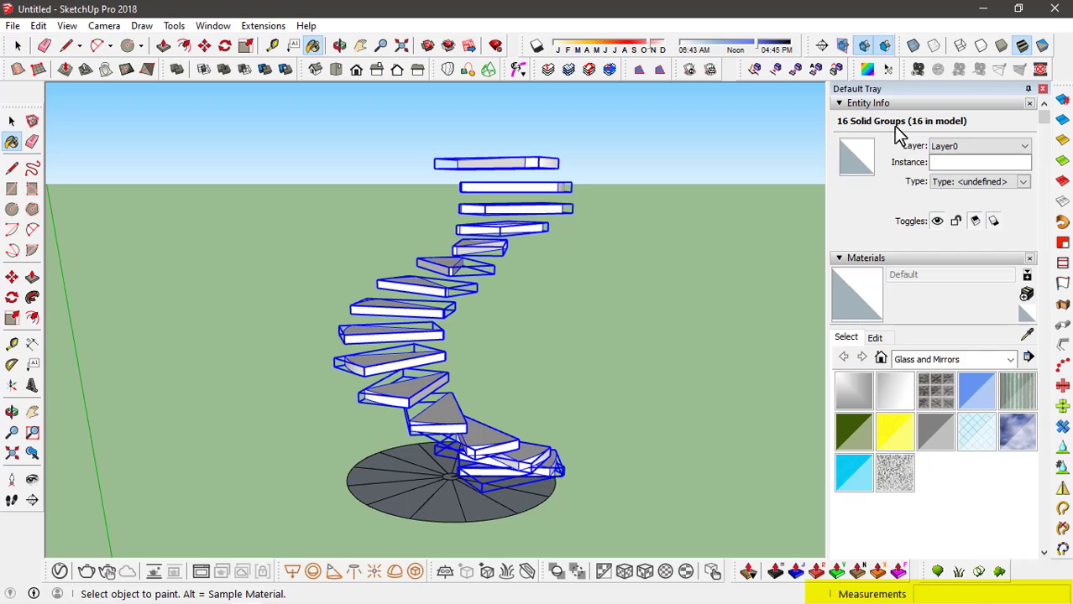
{"action": "left_click", "coordinate": [1042, 88]}
{"action": "mouse_move", "coordinate": [578, 252]}
{"action": "middle_mouse_down"}
{"action": "mouse_move", "coordinate": [637, 319]}
{"action": "mouse_move", "coordinate": [629, 326]}
{"action": "mouse_move", "coordinate": [604, 208]}
{"action": "mouse_move", "coordinate": [606, 312]}
{"action": "mouse_move", "coordinate": [512, 285]}
{"action": "middle_mouse_up"}
{"action": "key", "text": "space"}
Rotate a copy of two upper treads about the base disc's centre by two tread sectors
{"action": "scroll", "coordinate": [641, 309], "scroll_direction": "up", "scroll_amount": 2}
{"action": "scroll", "coordinate": [641, 307], "scroll_direction": "down", "scroll_amount": 2}
{"action": "scroll", "coordinate": [512, 281], "scroll_direction": "up", "scroll_amount": 1}
{"action": "left_click", "coordinate": [483, 267]}
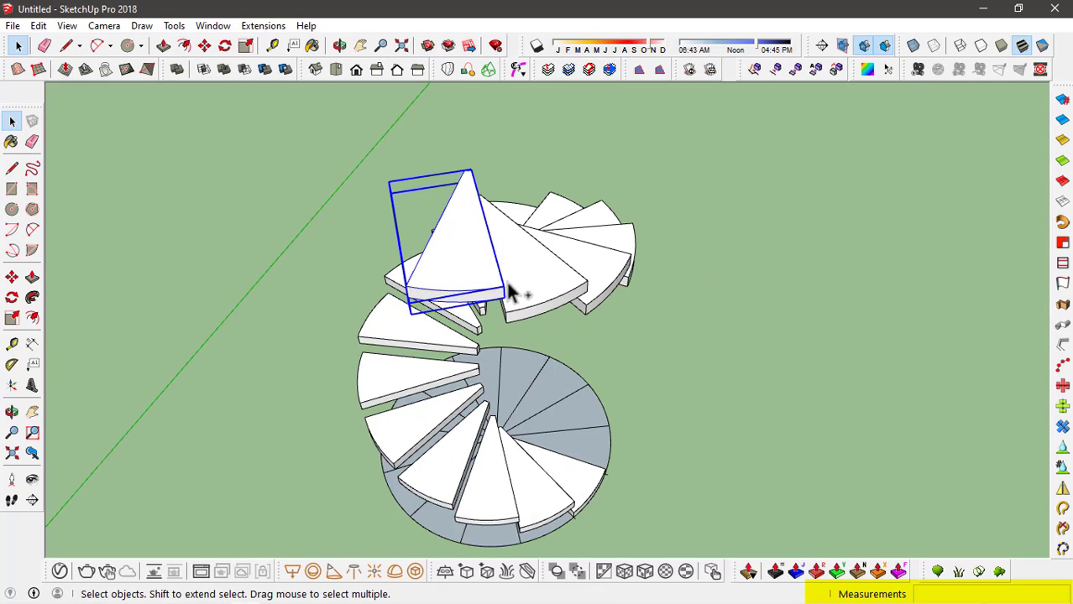
{"action": "middle_click_drag", "start_coordinate": [558, 288], "coordinate": [332, 238]}
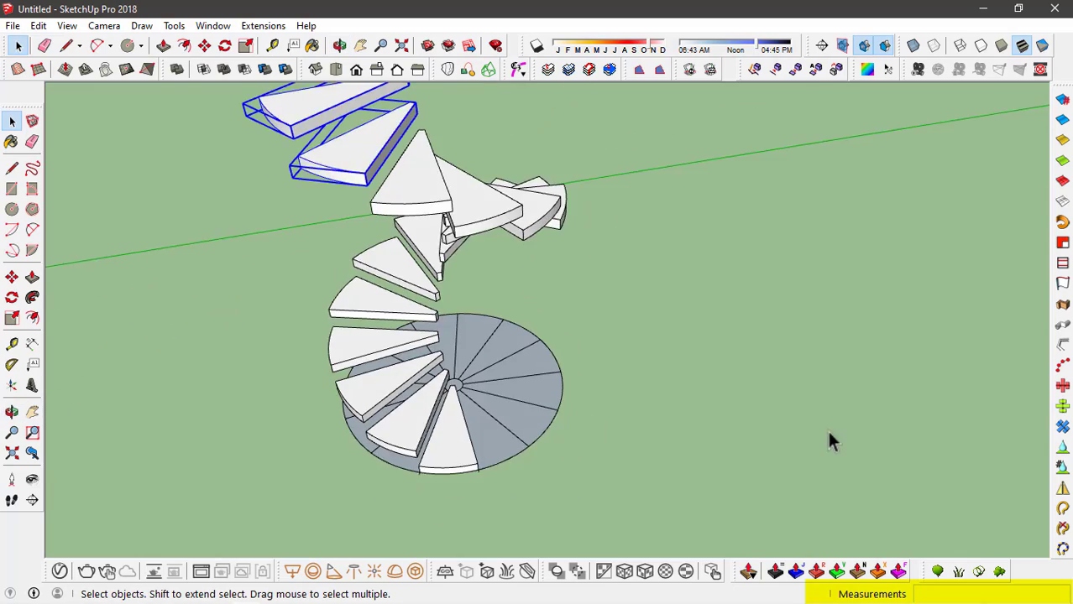
{"action": "scroll", "coordinate": [827, 430], "scroll_direction": "down", "scroll_amount": 1}
{"action": "scroll", "coordinate": [352, 179], "scroll_direction": "up", "scroll_amount": 1}
{"action": "middle_click_drag", "start_coordinate": [501, 280], "coordinate": [386, 295]}
{"action": "scroll", "coordinate": [386, 296], "scroll_direction": "up", "scroll_amount": 1}
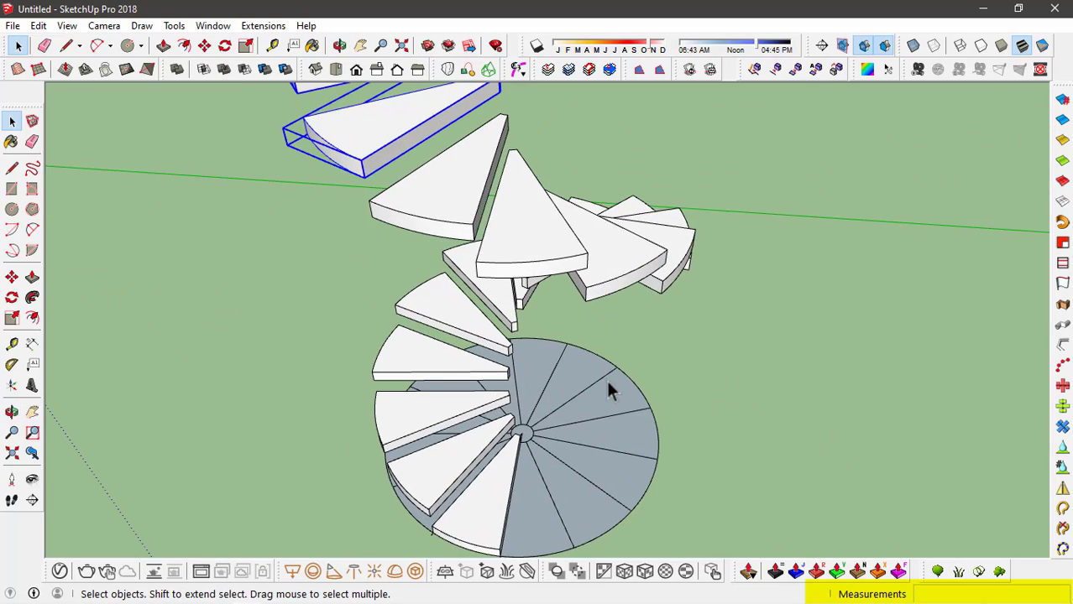
{"action": "middle_click_drag", "start_coordinate": [610, 386], "coordinate": [556, 405]}
{"action": "key", "text": "q"}
{"action": "scroll", "coordinate": [537, 435], "scroll_direction": "up", "scroll_amount": 4}
{"action": "scroll", "coordinate": [527, 430], "scroll_direction": "up", "scroll_amount": 1}
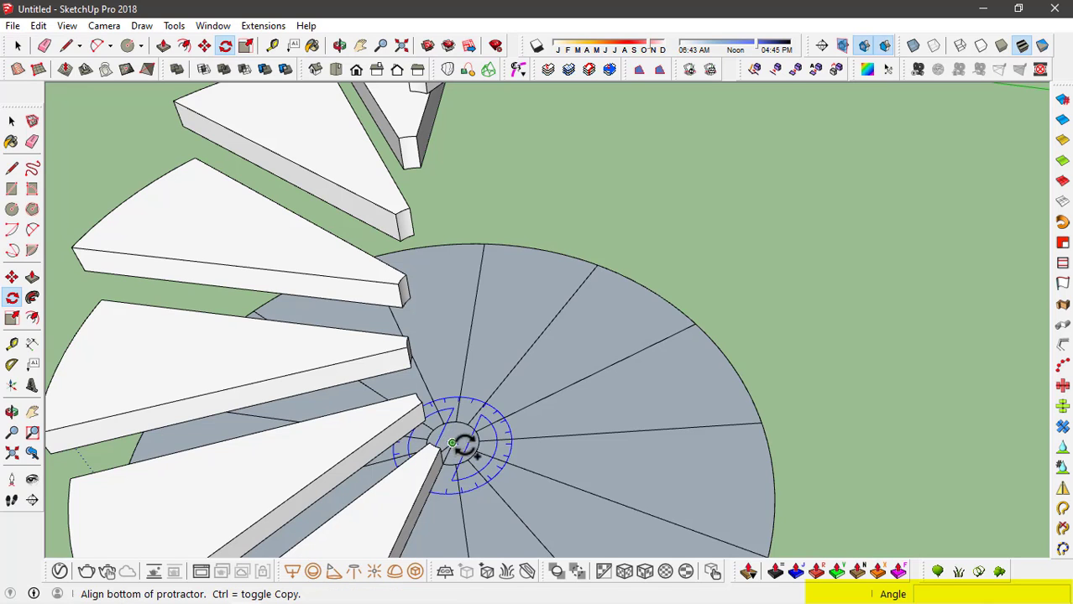
{"action": "scroll", "coordinate": [465, 447], "scroll_direction": "down", "scroll_amount": 3}
{"action": "middle_click_drag", "start_coordinate": [549, 447], "coordinate": [559, 503]}
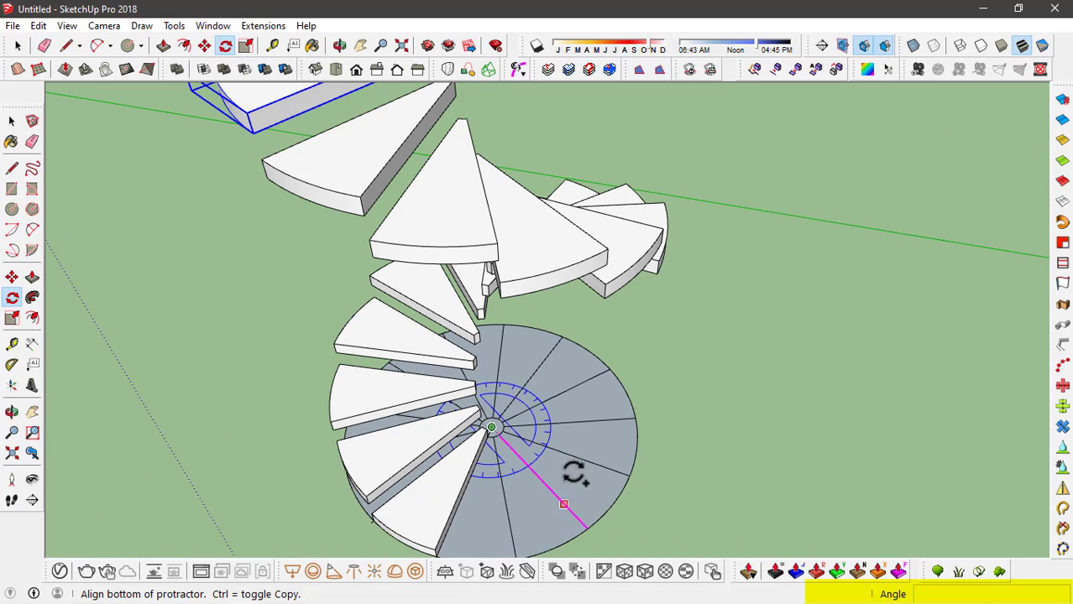
{"action": "left_click", "coordinate": [592, 421]}
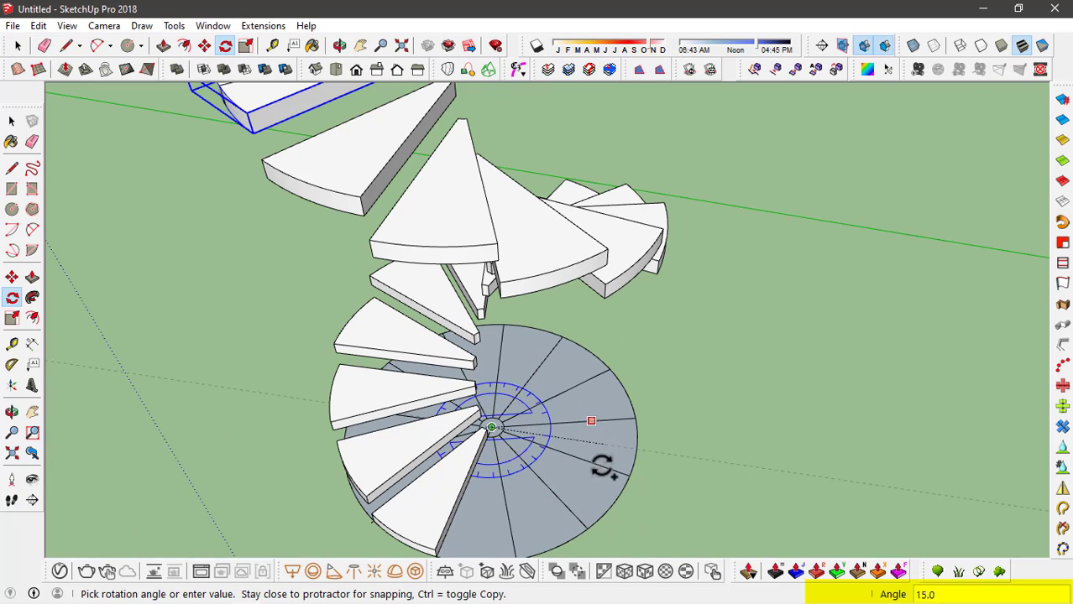
{"action": "left_click", "coordinate": [568, 509]}
Move the two copied treads up level with the highest existing tread and raise them a further 7"
{"action": "scroll", "coordinate": [569, 507], "scroll_direction": "down", "scroll_amount": 4}
{"action": "scroll", "coordinate": [565, 374], "scroll_direction": "up", "scroll_amount": 2}
{"action": "middle_click_drag", "start_coordinate": [588, 361], "coordinate": [758, 218]}
{"action": "scroll", "coordinate": [742, 170], "scroll_direction": "up", "scroll_amount": 6}
{"action": "key", "text": "m"}
{"action": "left_click", "coordinate": [607, 356]}
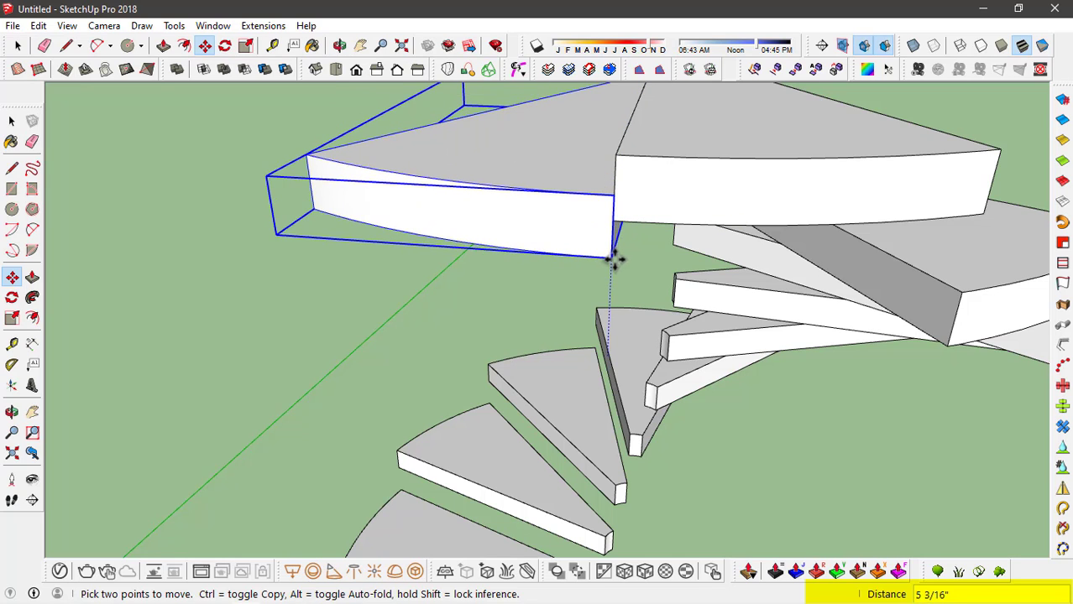
{"action": "left_click", "coordinate": [612, 218]}
{"action": "left_click", "coordinate": [613, 219]}
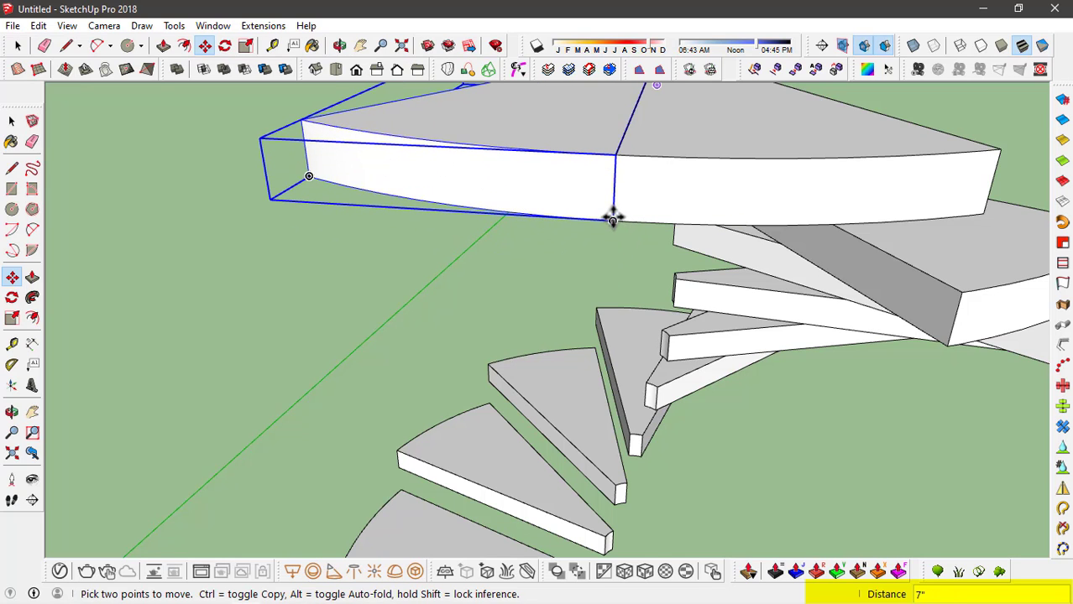
{"action": "scroll", "coordinate": [625, 156], "scroll_direction": "down", "scroll_amount": 3}
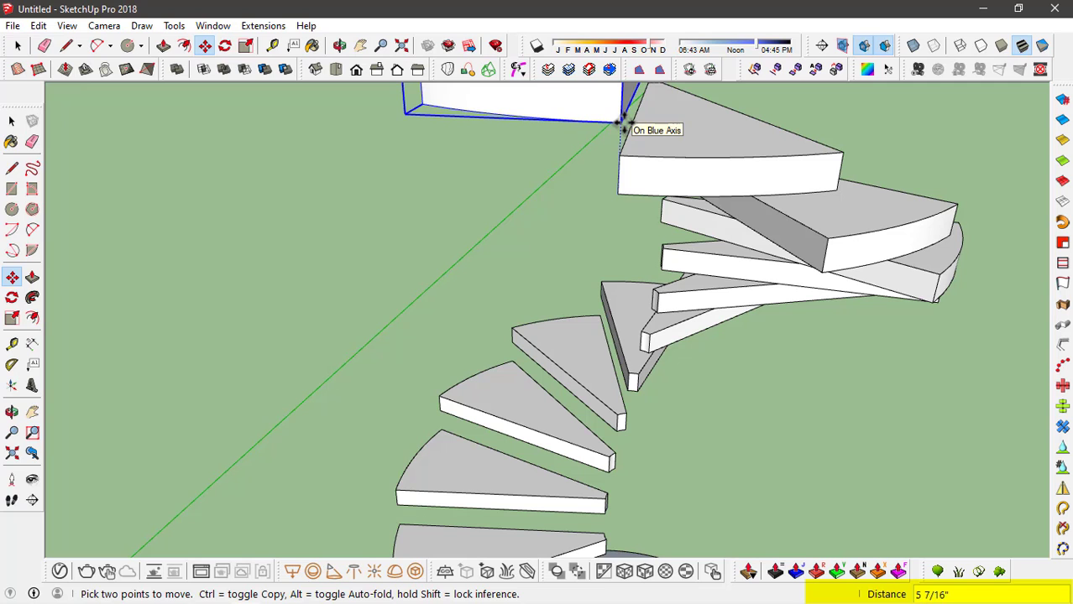
{"action": "type", "text": "7"}
{"action": "key", "text": "Return"}
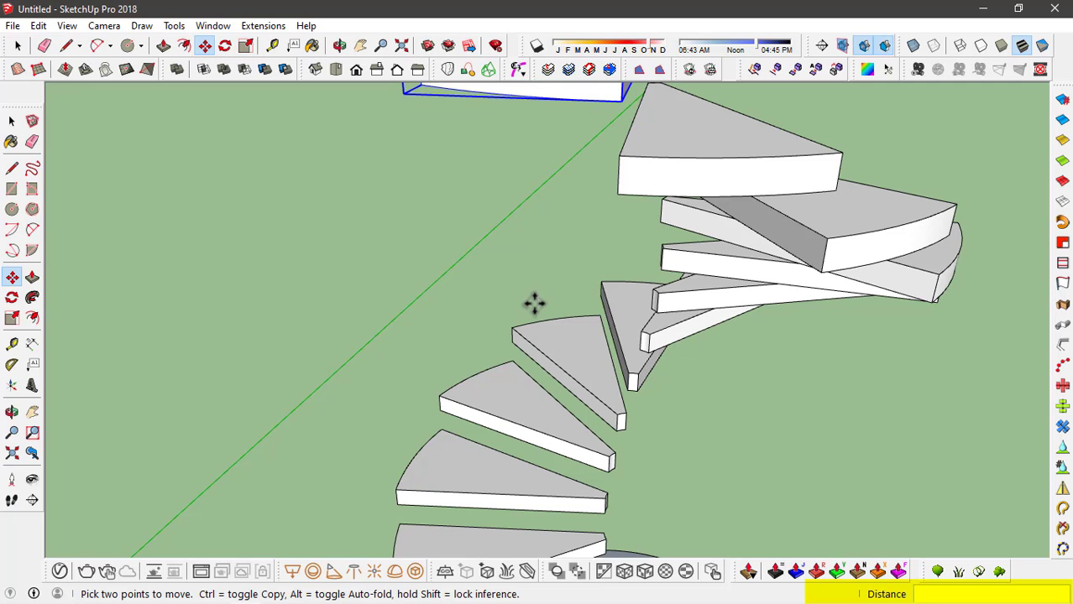
{"action": "middle_click_drag", "start_coordinate": [534, 302], "coordinate": [385, 235]}
{"action": "scroll", "coordinate": [634, 323], "scroll_direction": "down", "scroll_amount": 3}
{"action": "key", "text": "space"}
Examine the full run of treads from above and from the side
{"action": "scroll", "coordinate": [471, 220], "scroll_direction": "down", "scroll_amount": 2}
{"action": "scroll", "coordinate": [601, 222], "scroll_direction": "down", "scroll_amount": 1}
{"action": "left_click", "coordinate": [684, 306]}
{"action": "scroll", "coordinate": [431, 237], "scroll_direction": "down", "scroll_amount": 3}
{"action": "middle_click_drag", "start_coordinate": [684, 306], "coordinate": [801, 268]}
{"action": "scroll", "coordinate": [627, 233], "scroll_direction": "up", "scroll_amount": 2}
{"action": "scroll", "coordinate": [479, 310], "scroll_direction": "down", "scroll_amount": 3}
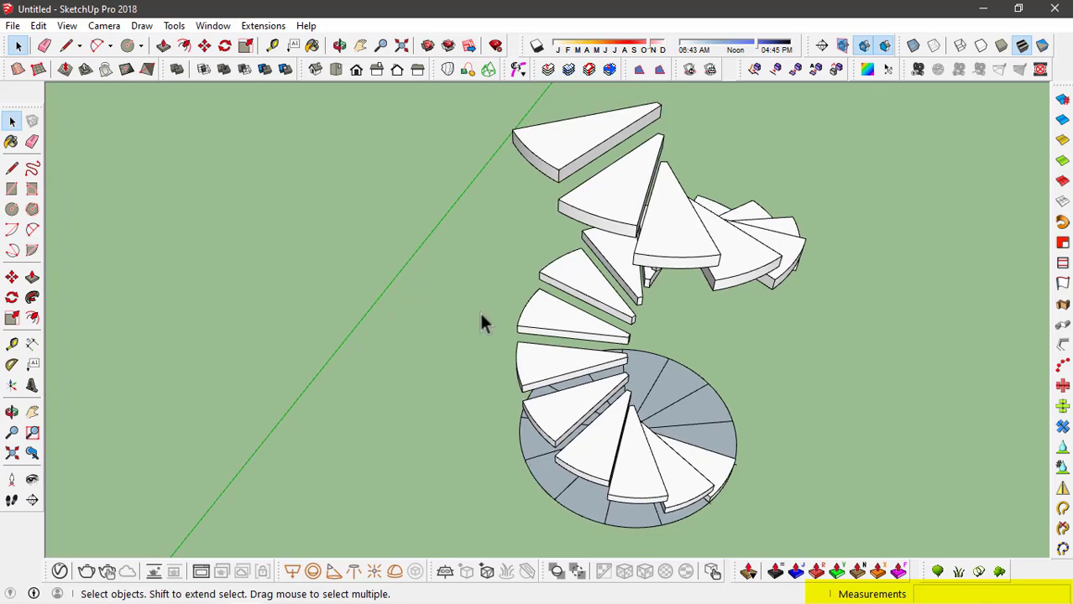
{"action": "middle_click_drag", "start_coordinate": [685, 287], "coordinate": [477, 415]}
{"action": "scroll", "coordinate": [550, 397], "scroll_direction": "down", "scroll_amount": 1}
{"action": "middle_click_drag", "start_coordinate": [549, 398], "coordinate": [580, 217]}
{"action": "scroll", "coordinate": [578, 216], "scroll_direction": "down", "scroll_amount": 2}
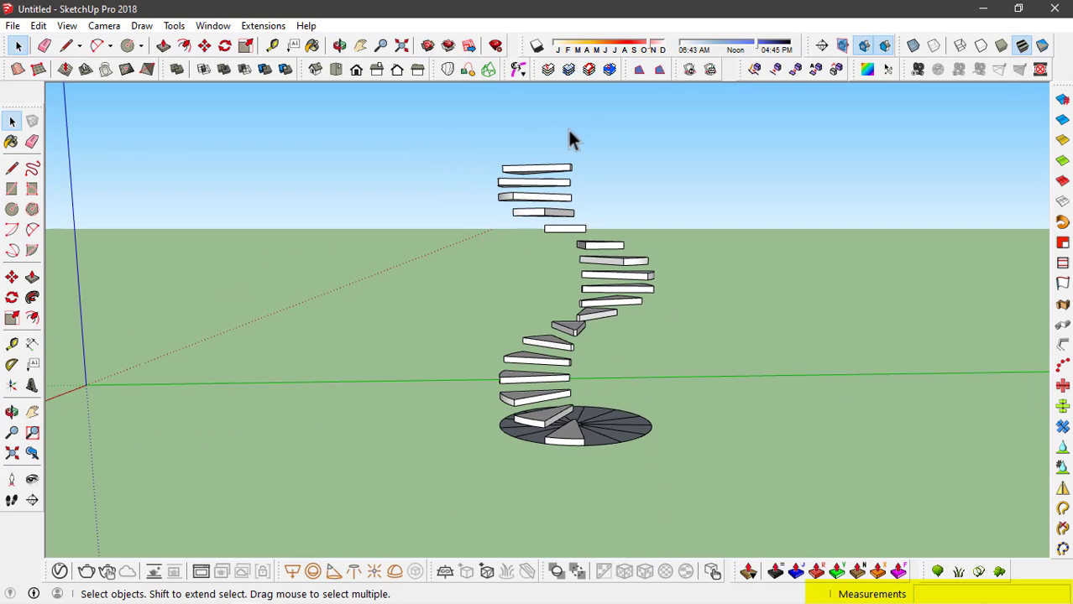
Select all the stair treads without the base disc and make them one group
{"action": "left_click_drag", "start_coordinate": [475, 387], "coordinate": [477, 388]}
{"action": "scroll", "coordinate": [537, 420], "scroll_direction": "up", "scroll_amount": 3}
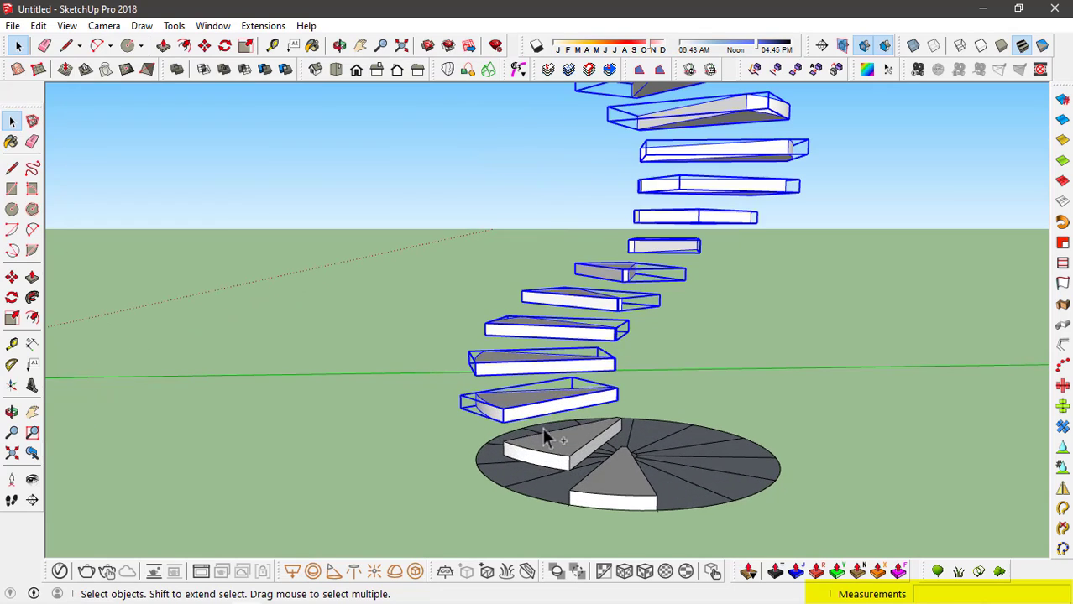
{"action": "scroll", "coordinate": [602, 480], "scroll_direction": "down", "scroll_amount": 3}
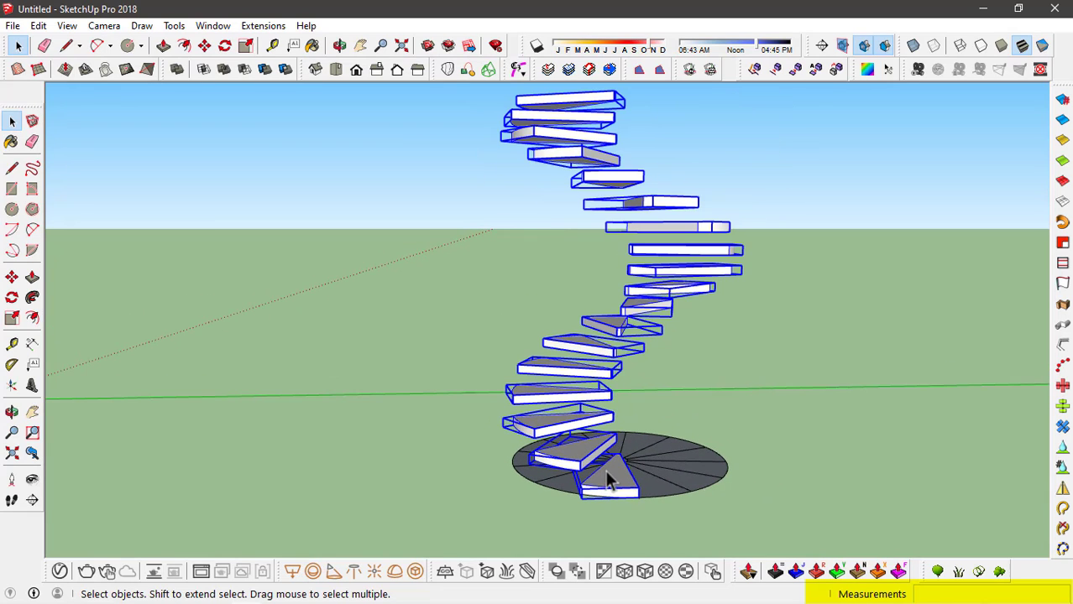
{"action": "right_click", "coordinate": [601, 361]}
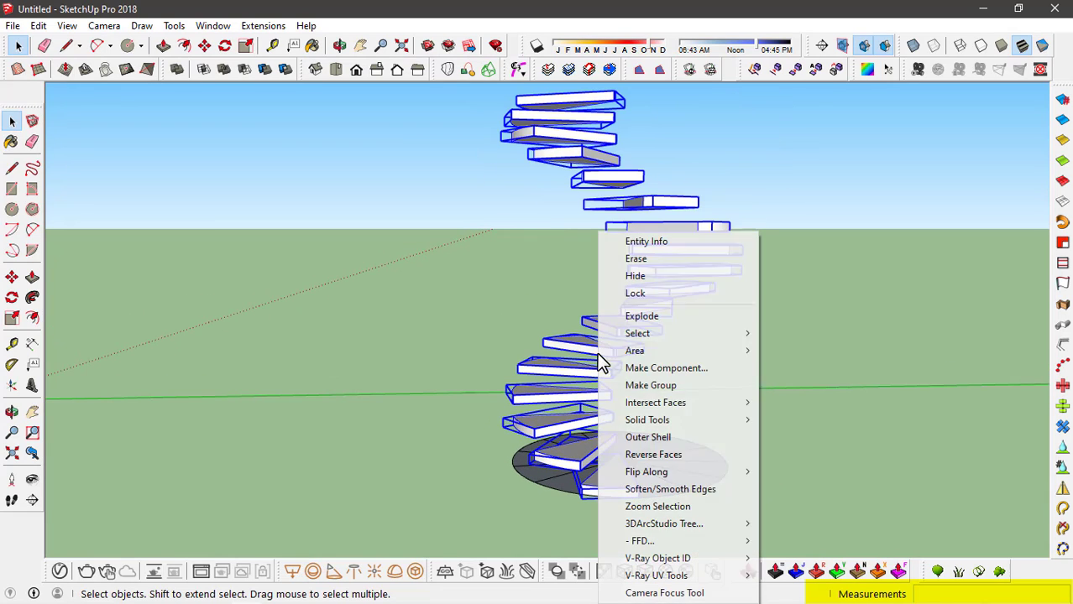
{"action": "left_click", "coordinate": [647, 385]}
{"action": "scroll", "coordinate": [750, 291], "scroll_direction": "down", "scroll_amount": 2}
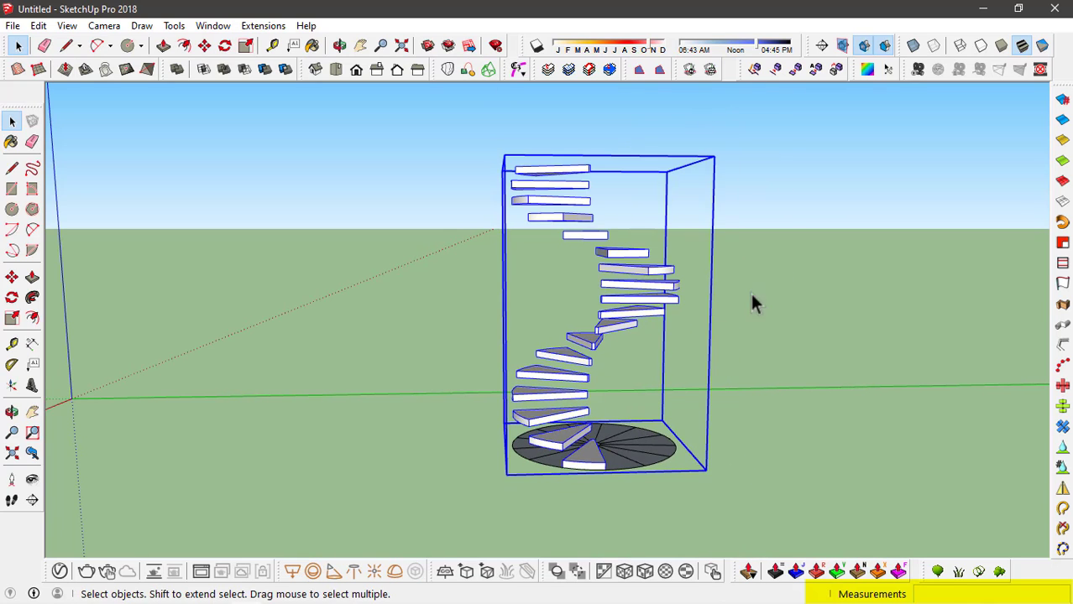
{"action": "left_click", "coordinate": [749, 290]}
Unhide the imported AutoCAD drawing beneath the stair
{"action": "scroll", "coordinate": [568, 335], "scroll_direction": "up", "scroll_amount": 3}
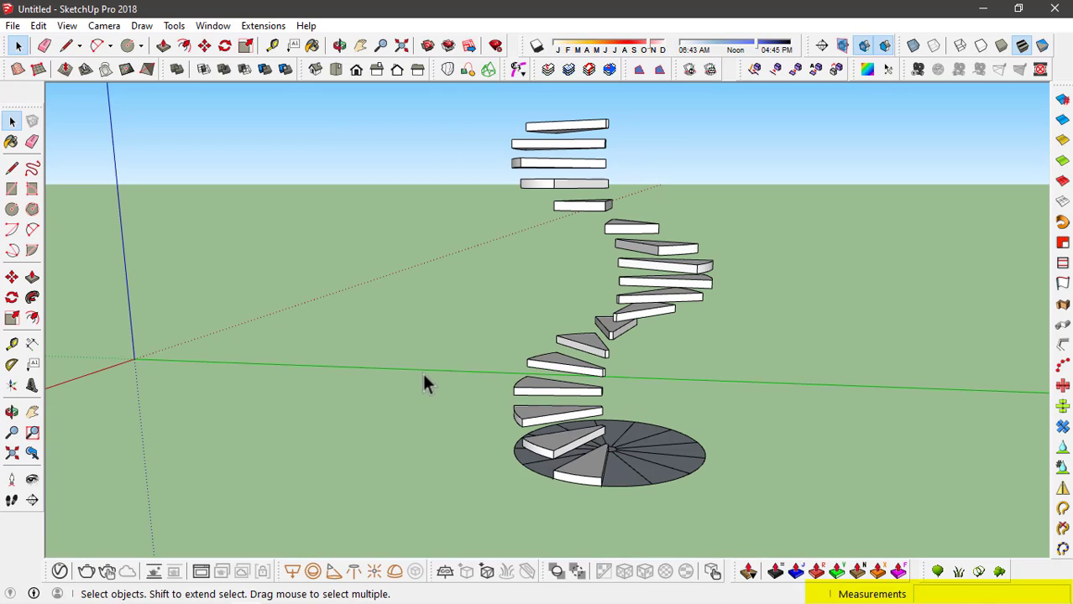
{"action": "mouse_move", "coordinate": [530, 313]}
{"action": "middle_mouse_down"}
{"action": "mouse_move", "coordinate": [561, 308]}
{"action": "mouse_move", "coordinate": [444, 416]}
{"action": "mouse_move", "coordinate": [261, 449]}
{"action": "middle_mouse_up"}
{"action": "scroll", "coordinate": [563, 315], "scroll_direction": "down", "scroll_amount": 4}
{"action": "scroll", "coordinate": [483, 443], "scroll_direction": "up", "scroll_amount": 4}
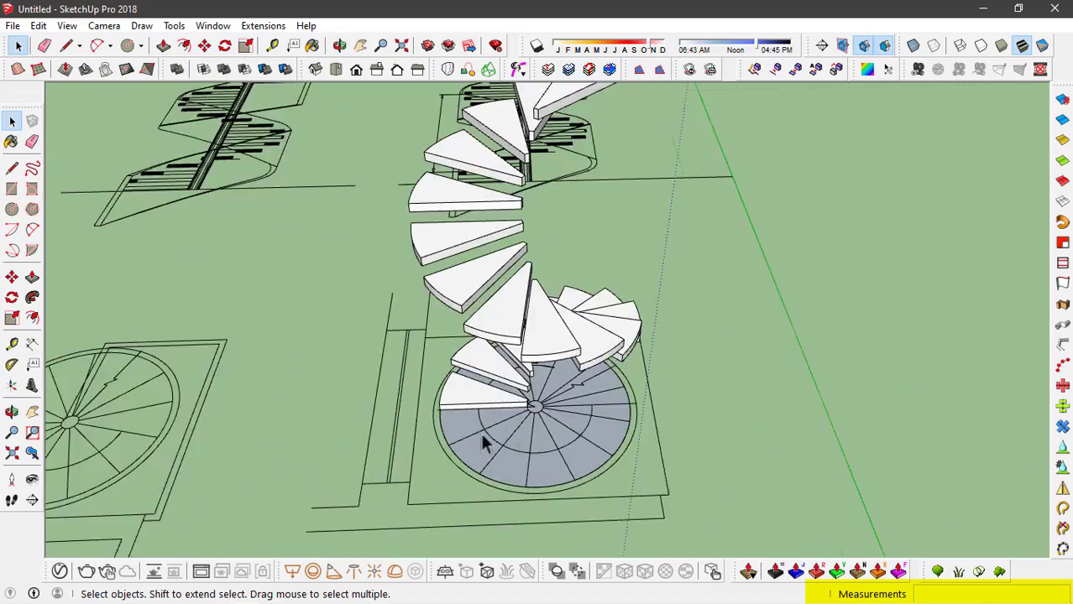
Erase the stray line segments inside the small centre circle of the base disc
{"action": "mouse_move", "coordinate": [538, 449]}
{"action": "middle_mouse_down"}
{"action": "mouse_move", "coordinate": [568, 455]}
{"action": "mouse_move", "coordinate": [448, 400]}
{"action": "mouse_move", "coordinate": [361, 382]}
{"action": "middle_mouse_up"}
{"action": "scroll", "coordinate": [538, 361], "scroll_direction": "up", "scroll_amount": 4}
{"action": "key", "text": "e"}
{"action": "scroll", "coordinate": [565, 349], "scroll_direction": "down", "scroll_amount": 3}
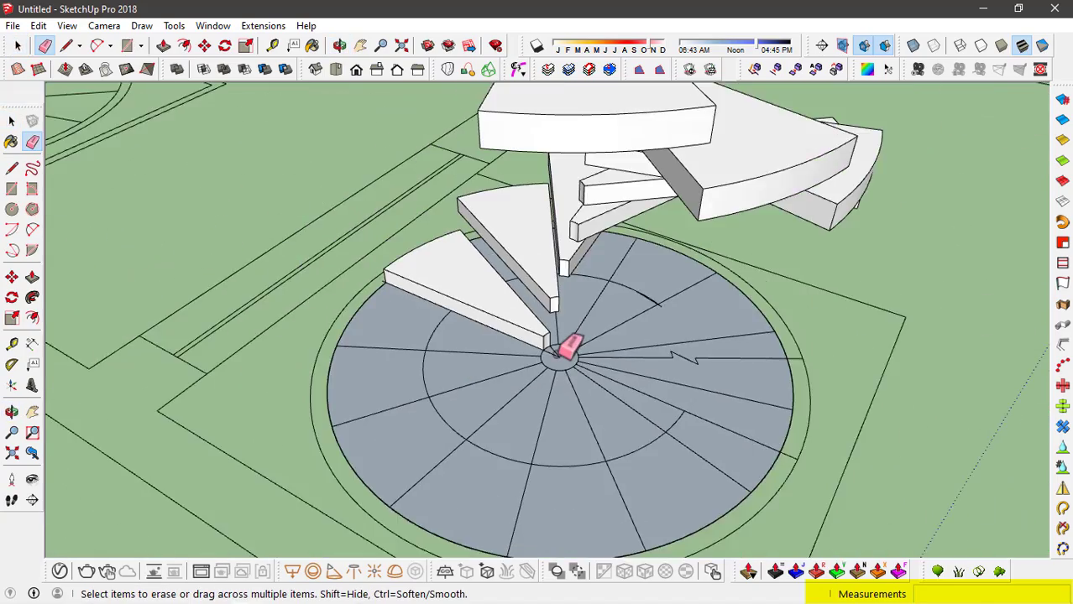
{"action": "scroll", "coordinate": [576, 351], "scroll_direction": "up", "scroll_amount": 3}
{"action": "scroll", "coordinate": [552, 325], "scroll_direction": "up", "scroll_amount": 2}
{"action": "scroll", "coordinate": [563, 353], "scroll_direction": "down", "scroll_amount": 2}
{"action": "key", "text": "space"}
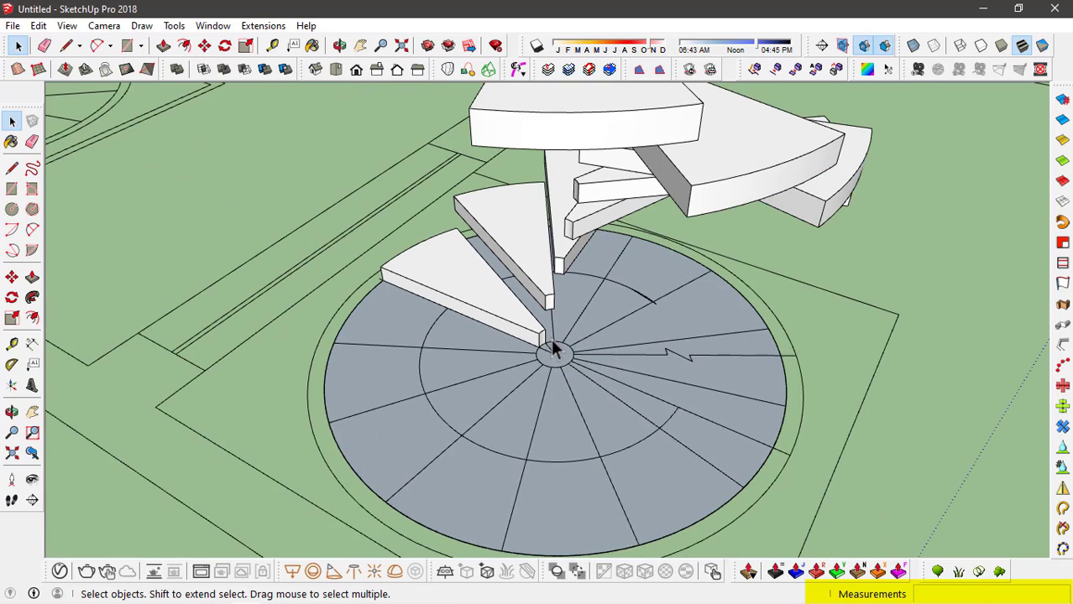
{"action": "scroll", "coordinate": [553, 349], "scroll_direction": "up", "scroll_amount": 5}
{"action": "key", "text": "e"}
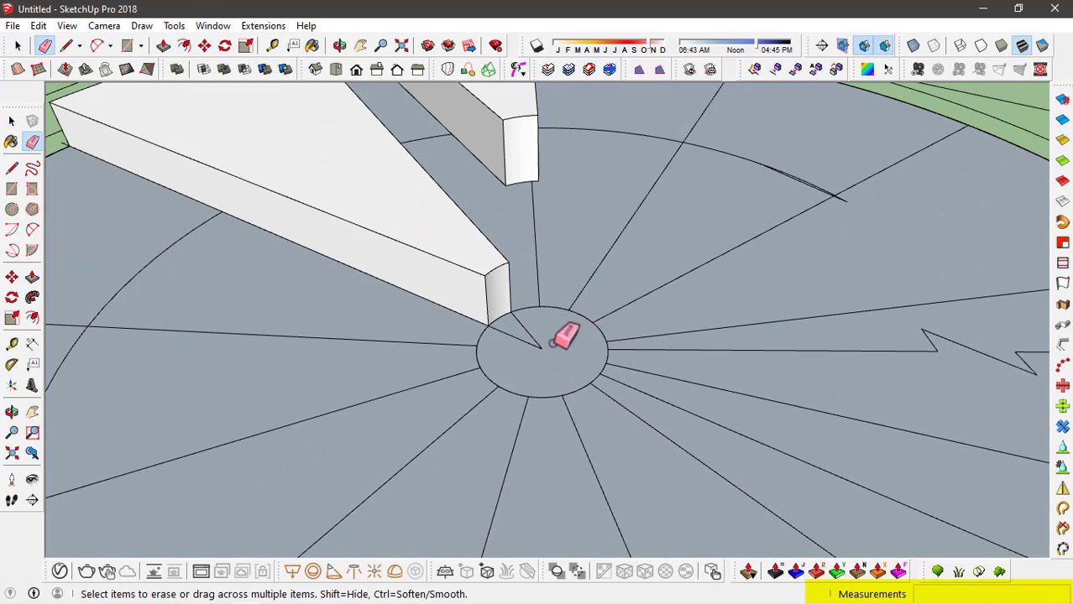
{"action": "left_click_drag", "start_coordinate": [527, 361], "coordinate": [541, 337]}
{"action": "key", "text": "space"}
Group the small centre circle and extrude it 10' 2" up to the top of the highest tread as a central pole
{"action": "left_click", "coordinate": [547, 390]}
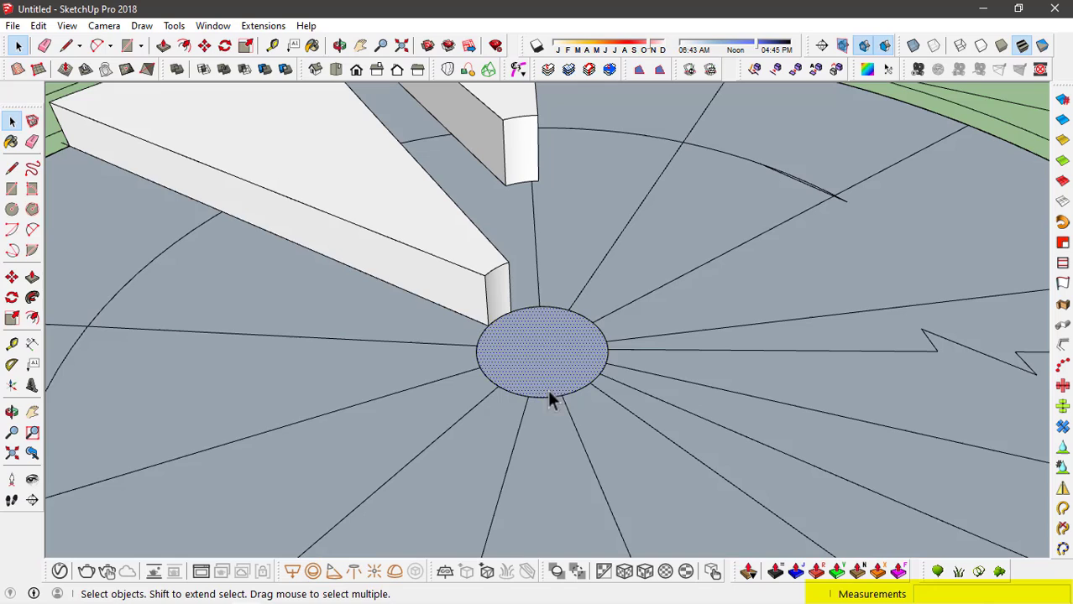
{"action": "double_click", "coordinate": [530, 340]}
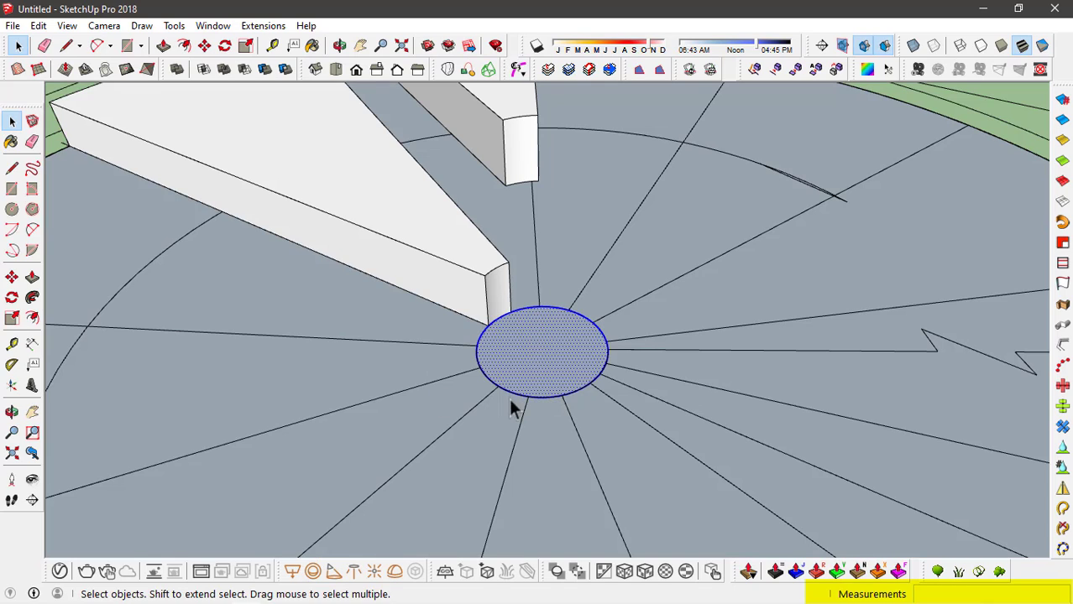
{"action": "key", "text": "p"}
{"action": "left_click", "coordinate": [544, 357]}
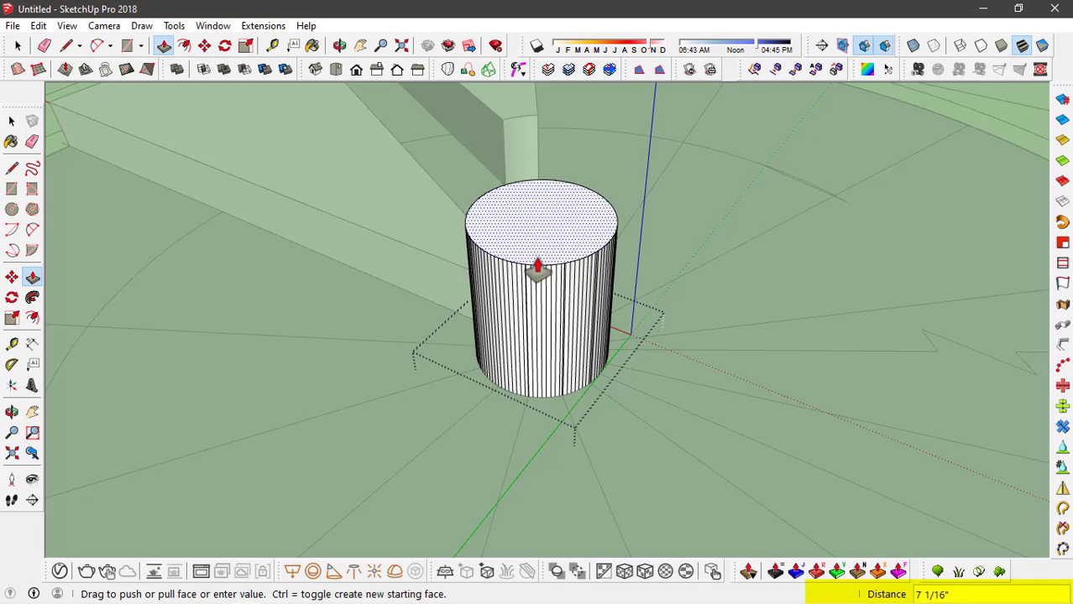
{"action": "scroll", "coordinate": [514, 390], "scroll_direction": "down", "scroll_amount": 6}
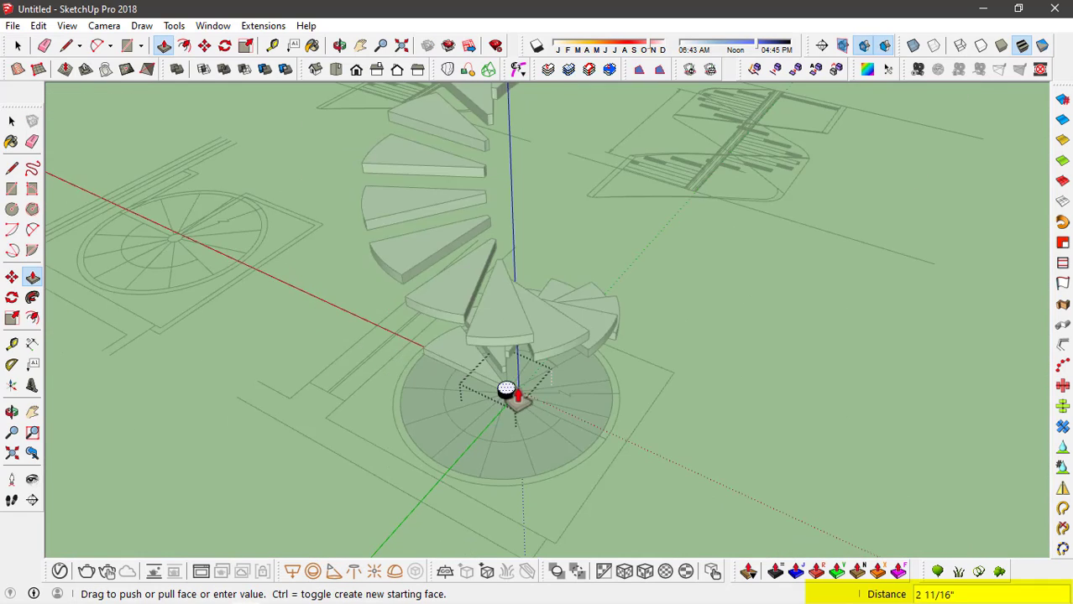
{"action": "scroll", "coordinate": [512, 260], "scroll_direction": "up", "scroll_amount": 6}
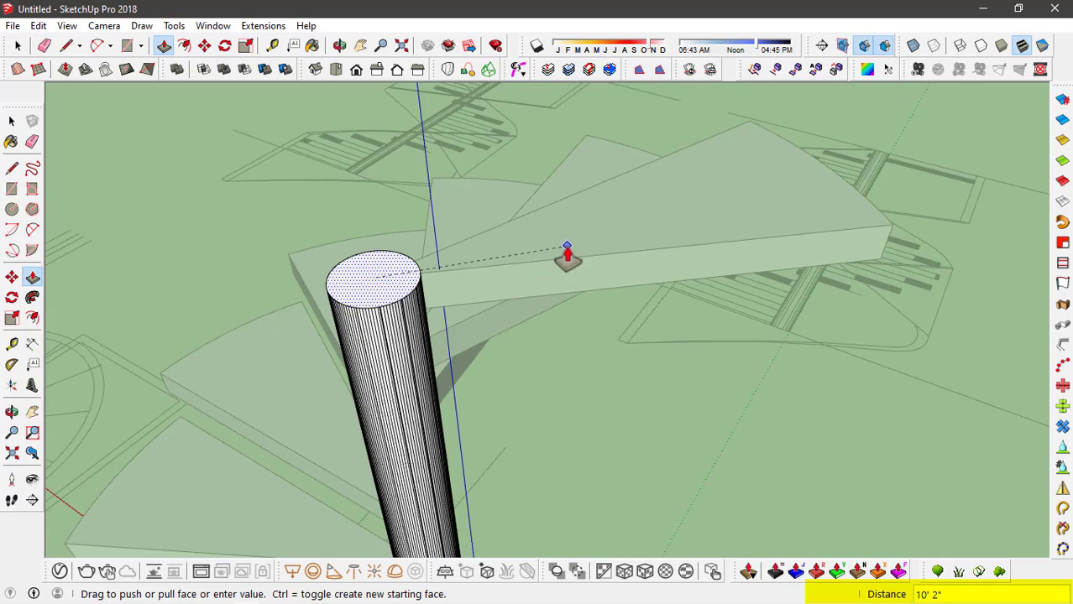
{"action": "scroll", "coordinate": [528, 252], "scroll_direction": "down", "scroll_amount": 3}
{"action": "scroll", "coordinate": [504, 248], "scroll_direction": "up", "scroll_amount": 4}
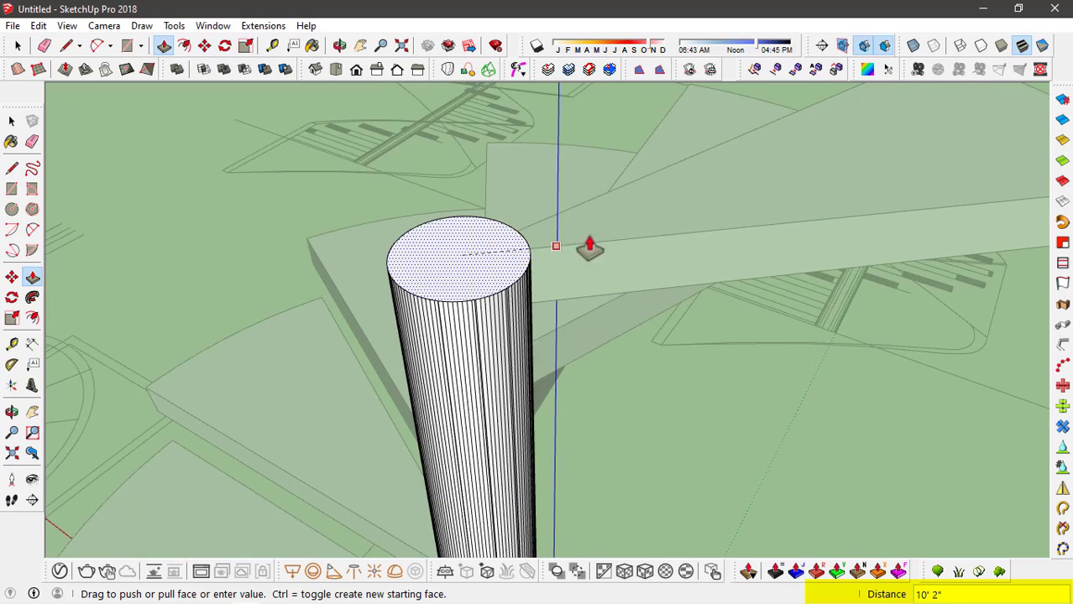
{"action": "scroll", "coordinate": [593, 253], "scroll_direction": "down", "scroll_amount": 5}
{"action": "left_click", "coordinate": [730, 229]}
{"action": "scroll", "coordinate": [618, 239], "scroll_direction": "up", "scroll_amount": 2}
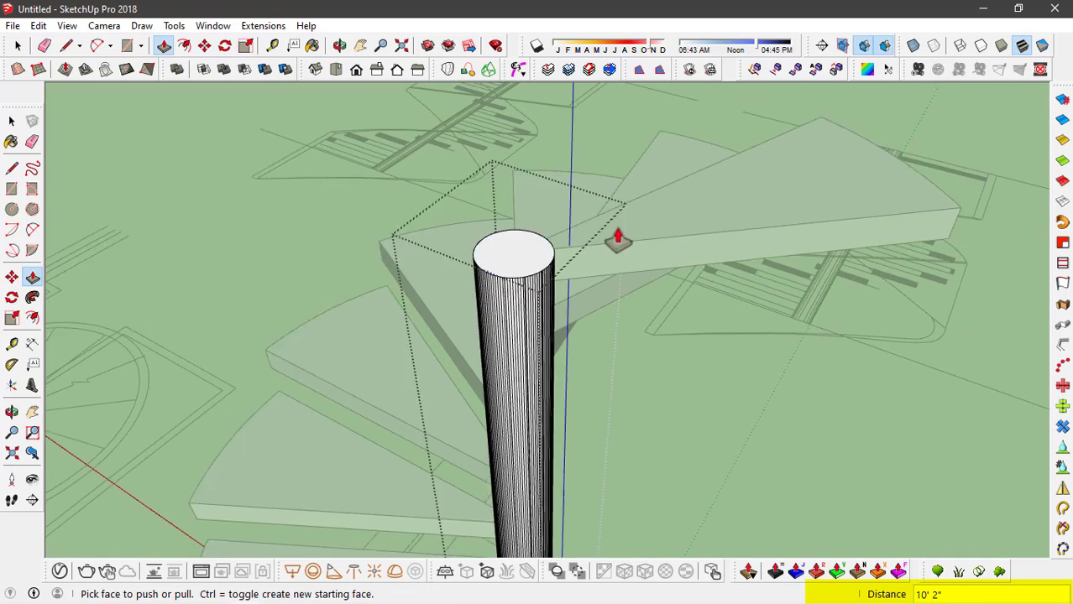
Extend the central pole's top face upward by a further 1'
{"action": "middle_click_drag", "start_coordinate": [618, 240], "coordinate": [512, 239]}
{"action": "left_click", "coordinate": [506, 240]}
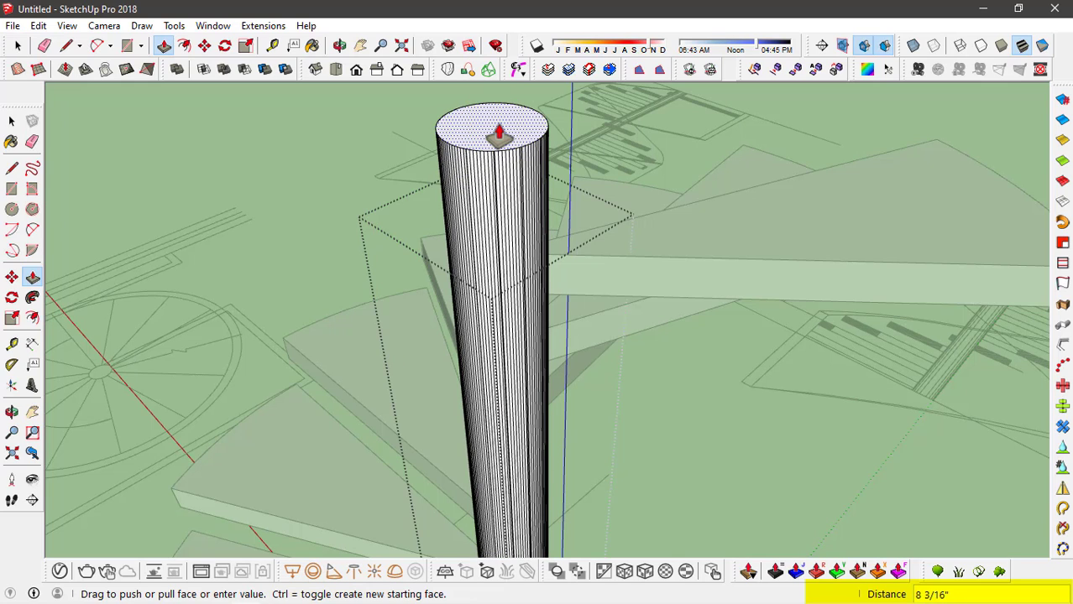
{"action": "type", "text": "1'"}
{"action": "key", "text": "Return"}
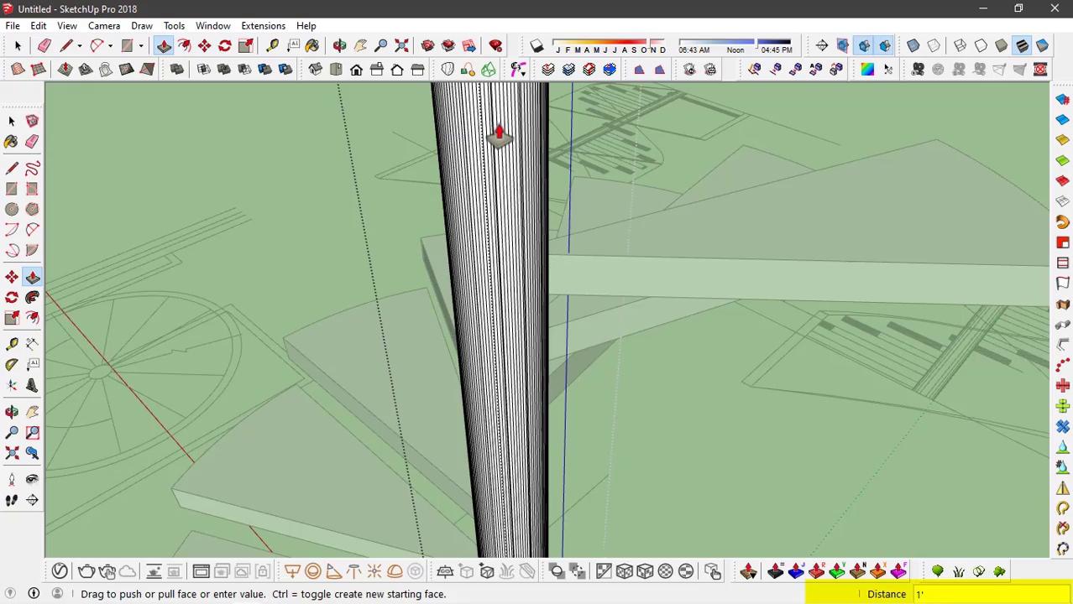
{"action": "left_click", "coordinate": [18, 45]}
Examine the treads around the central pole and how the lowest tread sits on the base disc
{"action": "scroll", "coordinate": [338, 256], "scroll_direction": "down", "scroll_amount": 7}
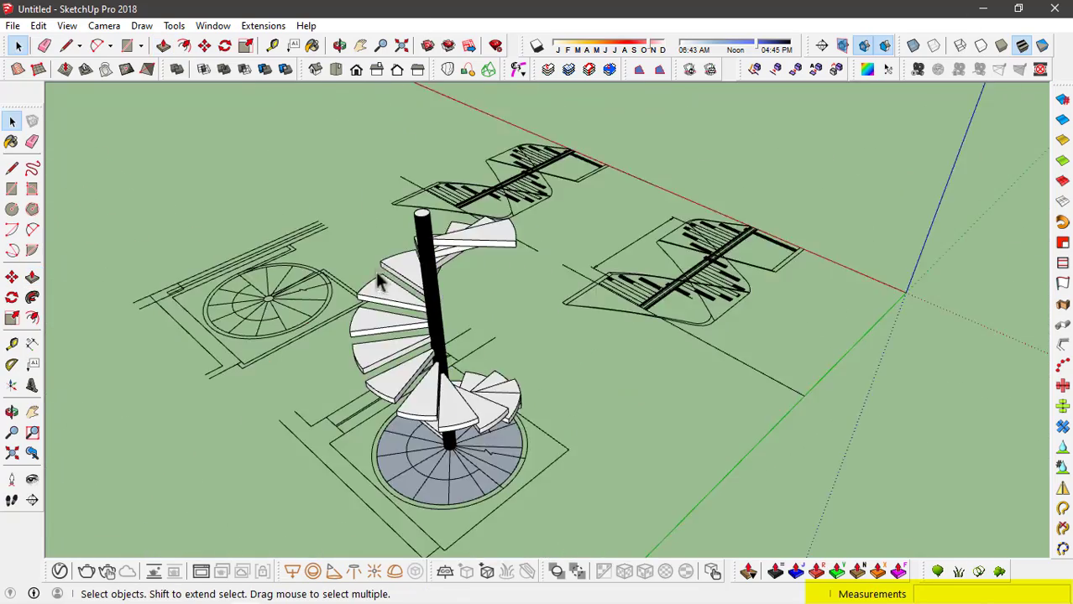
{"action": "middle_click_drag", "start_coordinate": [375, 270], "coordinate": [497, 134]}
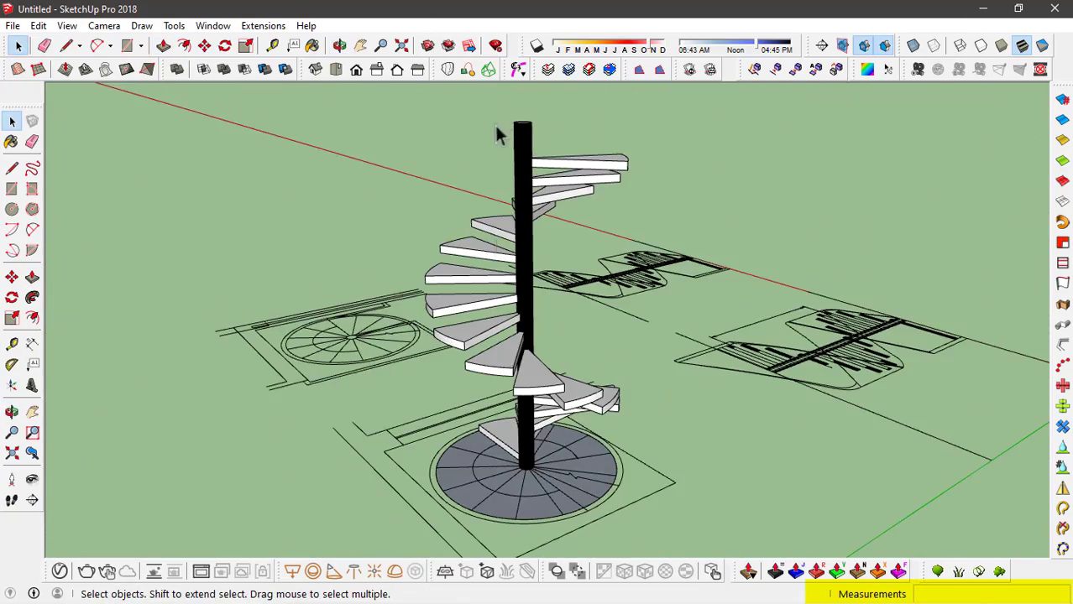
{"action": "middle_click_drag", "start_coordinate": [543, 267], "coordinate": [421, 206]}
{"action": "scroll", "coordinate": [503, 382], "scroll_direction": "up", "scroll_amount": 5}
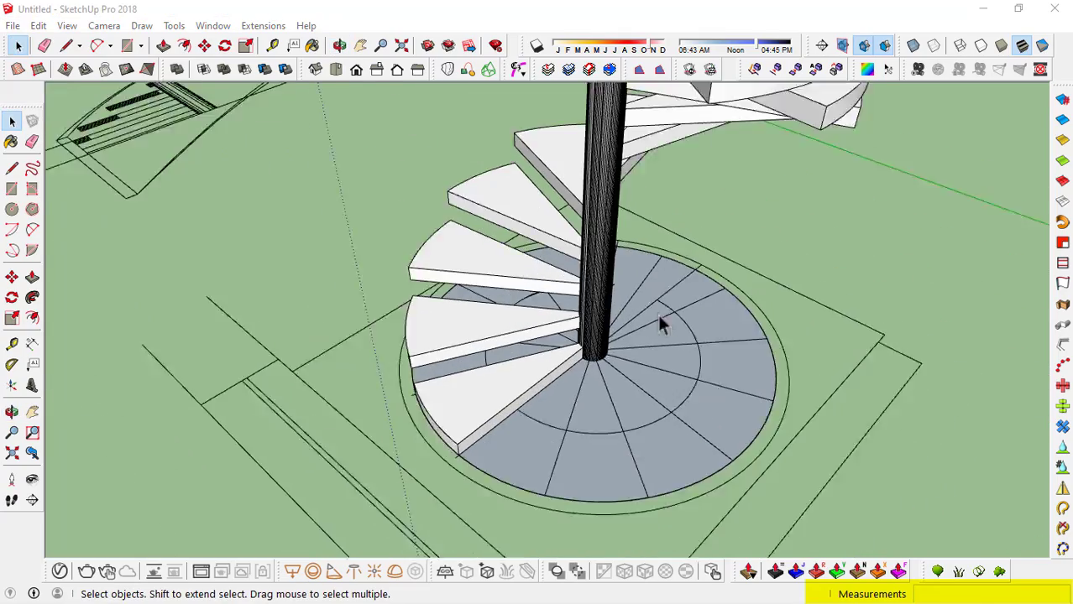
{"action": "middle_click_drag", "start_coordinate": [663, 318], "coordinate": [578, 327]}
{"action": "scroll", "coordinate": [579, 326], "scroll_direction": "up", "scroll_amount": 2}
{"action": "scroll", "coordinate": [495, 338], "scroll_direction": "down", "scroll_amount": 2}
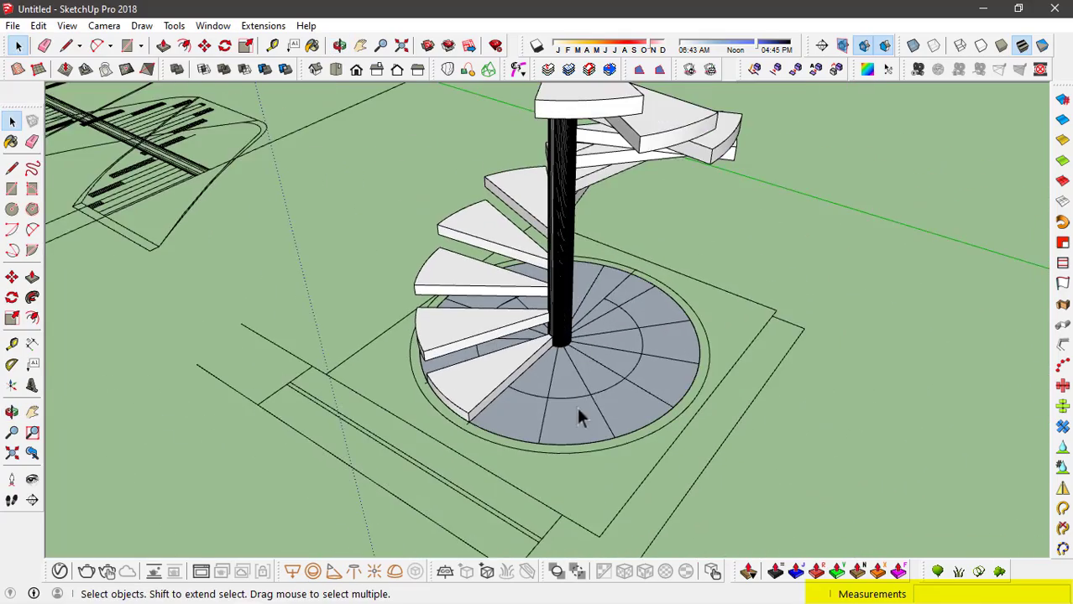
{"action": "middle_click_drag", "start_coordinate": [578, 413], "coordinate": [480, 412]}
{"action": "scroll", "coordinate": [444, 401], "scroll_direction": "up", "scroll_amount": 2}
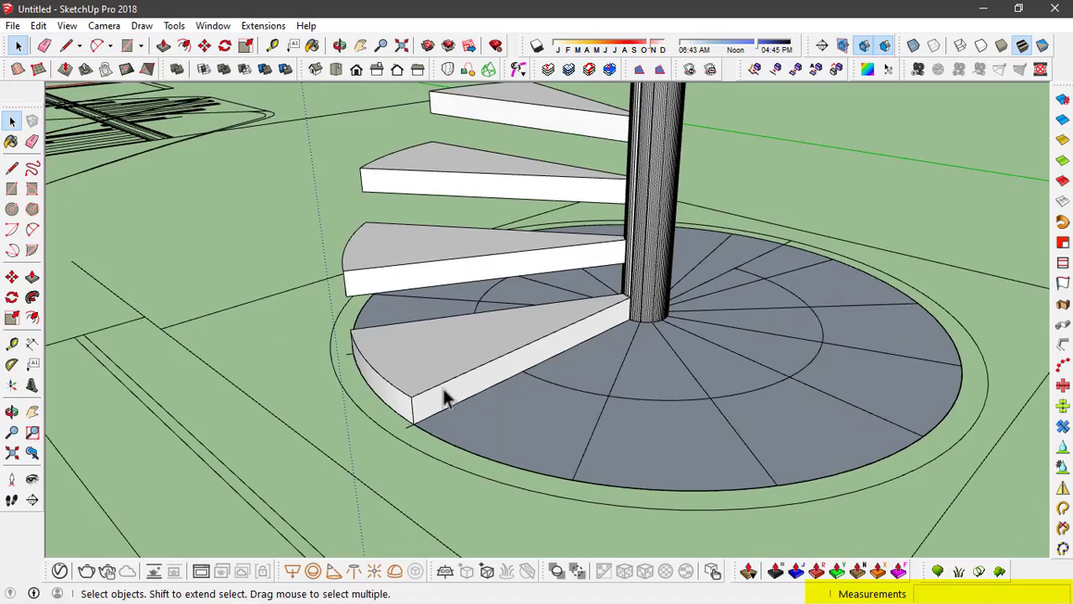
{"action": "scroll", "coordinate": [523, 418], "scroll_direction": "down", "scroll_amount": 4}
{"action": "scroll", "coordinate": [563, 428], "scroll_direction": "up", "scroll_amount": 4}
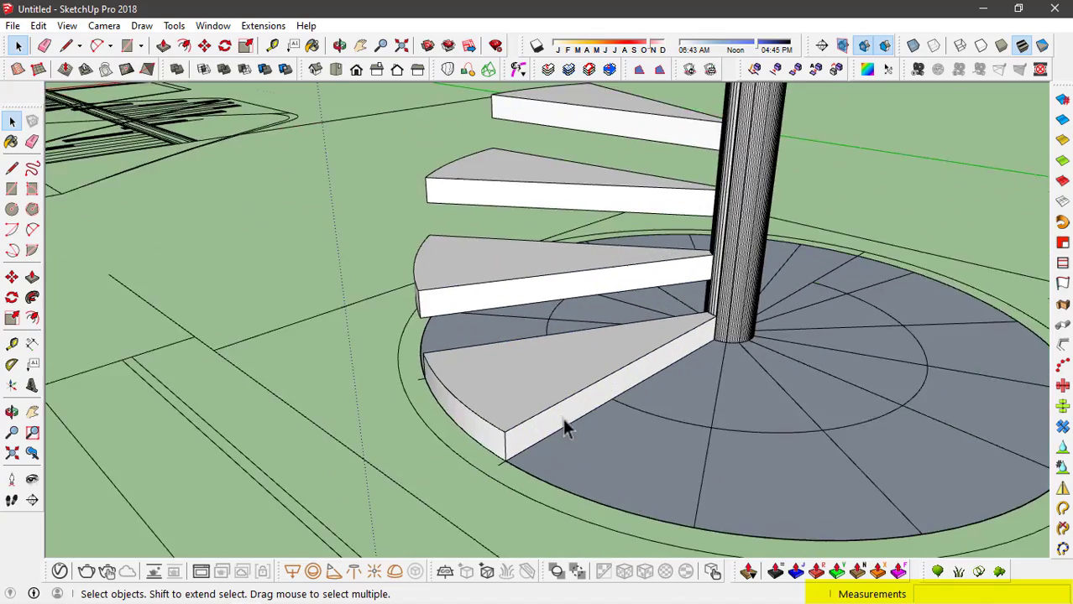
{"action": "scroll", "coordinate": [508, 429], "scroll_direction": "down", "scroll_amount": 2}
{"action": "scroll", "coordinate": [509, 429], "scroll_direction": "up", "scroll_amount": 2}
Move the grouped treads vertically upward from the lowest tread's bottom corner so they clear the base disc
{"action": "left_click", "coordinate": [509, 429]}
{"action": "middle_click_drag", "start_coordinate": [523, 435], "coordinate": [504, 349]}
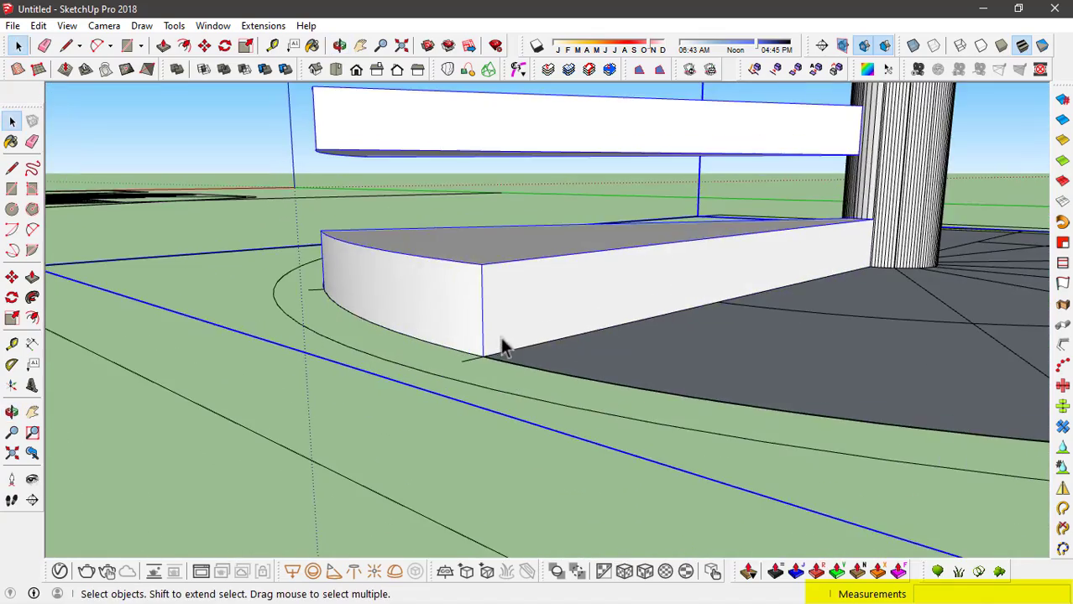
{"action": "key", "text": "m"}
{"action": "left_click", "coordinate": [484, 357]}
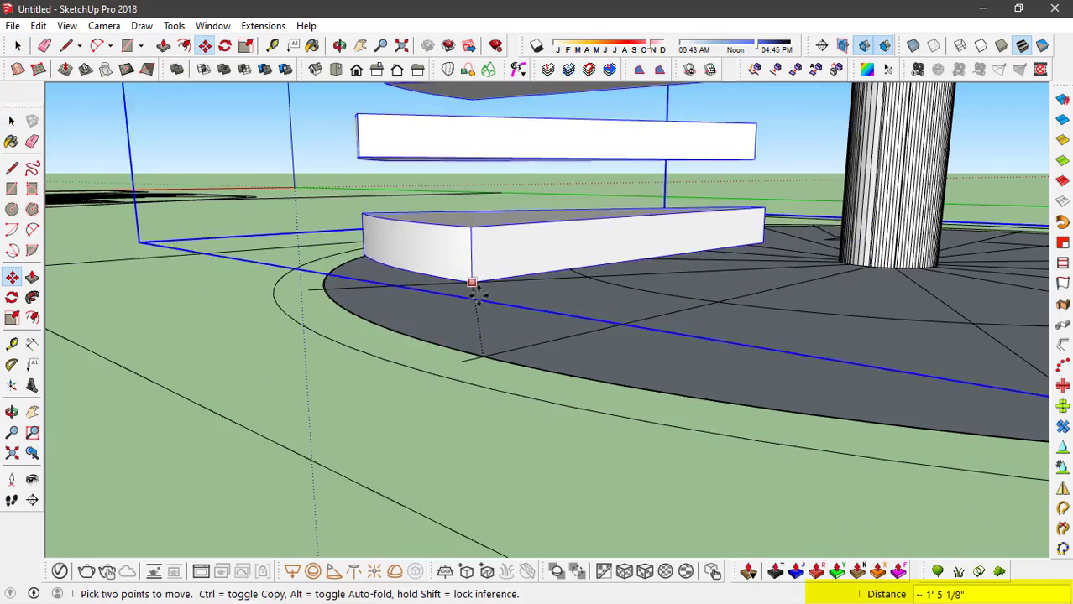
{"action": "left_click", "coordinate": [481, 233]}
{"action": "key", "text": "space"}
Delete the base disc geometry beneath the treads, keeping the imported drawing
{"action": "scroll", "coordinate": [465, 352], "scroll_direction": "down", "scroll_amount": 3}
{"action": "mouse_move", "coordinate": [465, 351]}
{"action": "middle_mouse_down"}
{"action": "mouse_move", "coordinate": [872, 314]}
{"action": "mouse_move", "coordinate": [506, 343]}
{"action": "mouse_move", "coordinate": [477, 363]}
{"action": "middle_mouse_up"}
{"action": "middle_click_drag", "start_coordinate": [787, 314], "coordinate": [787, 265]}
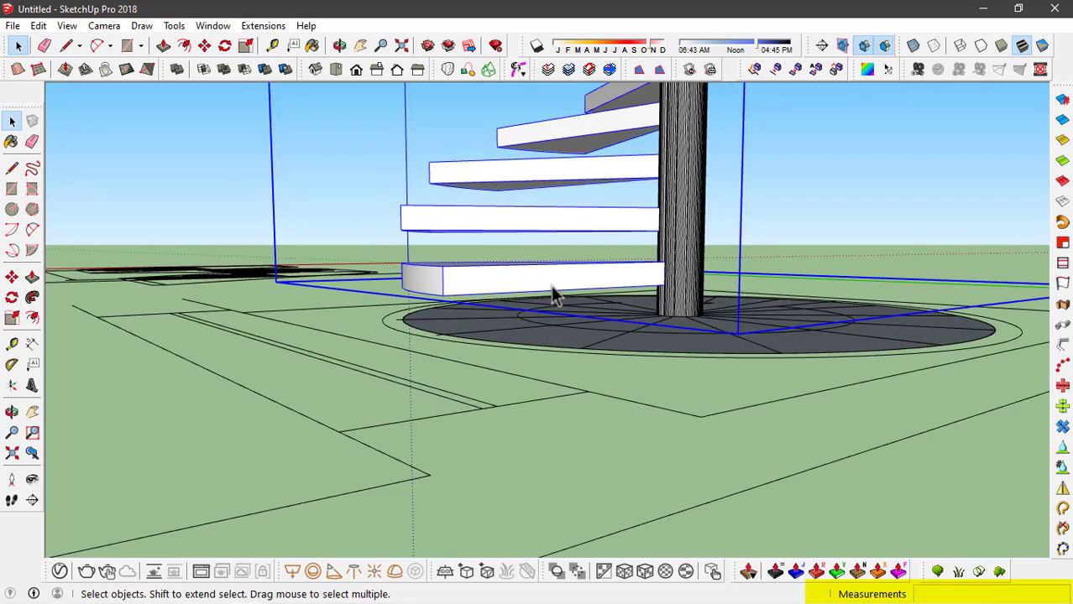
{"action": "middle_click_drag", "start_coordinate": [551, 290], "coordinate": [550, 270]}
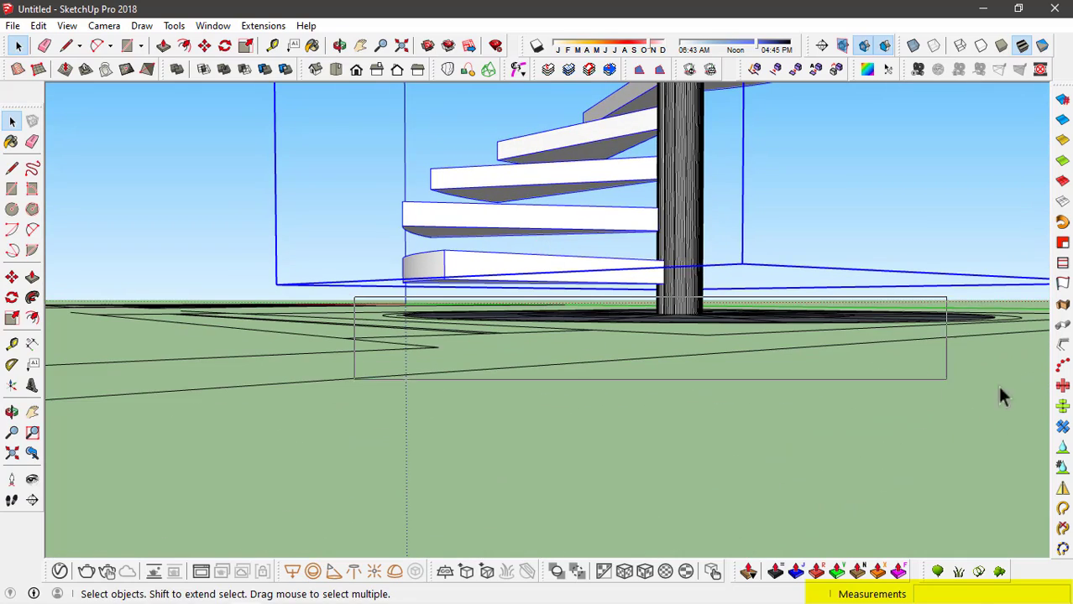
{"action": "left_click_drag", "start_coordinate": [997, 386], "coordinate": [962, 391]}
{"action": "scroll", "coordinate": [592, 293], "scroll_direction": "down", "scroll_amount": 4}
{"action": "scroll", "coordinate": [577, 304], "scroll_direction": "up", "scroll_amount": 4}
{"action": "middle_click_drag", "start_coordinate": [592, 292], "coordinate": [582, 330]}
{"action": "key", "text": "Delete"}
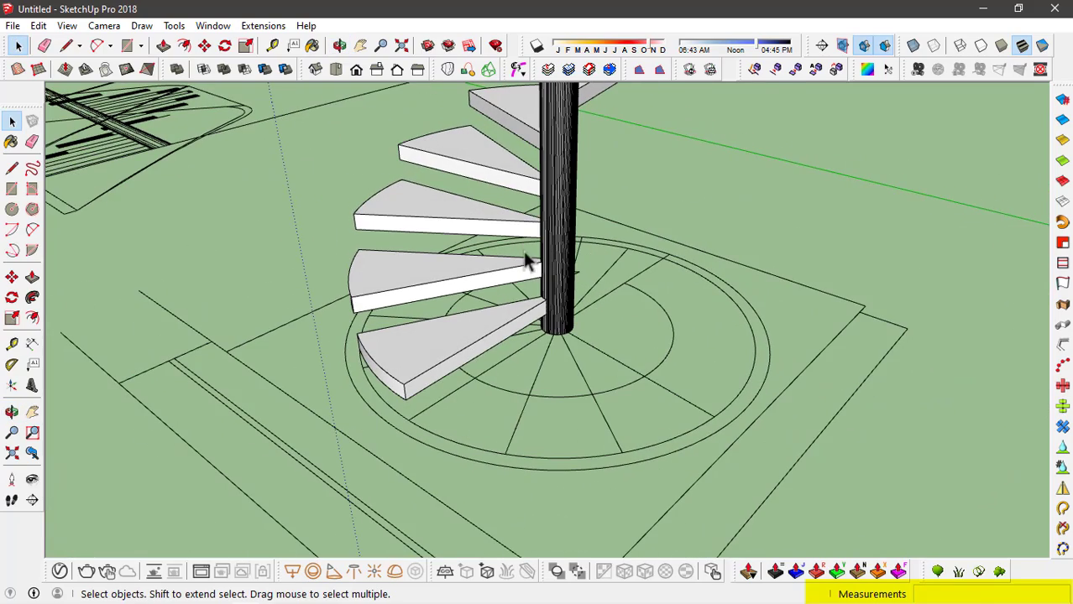
Delete the central pole from the middle of the stair
{"action": "middle_click_drag", "start_coordinate": [682, 422], "coordinate": [563, 260]}
{"action": "left_click", "coordinate": [564, 306]}
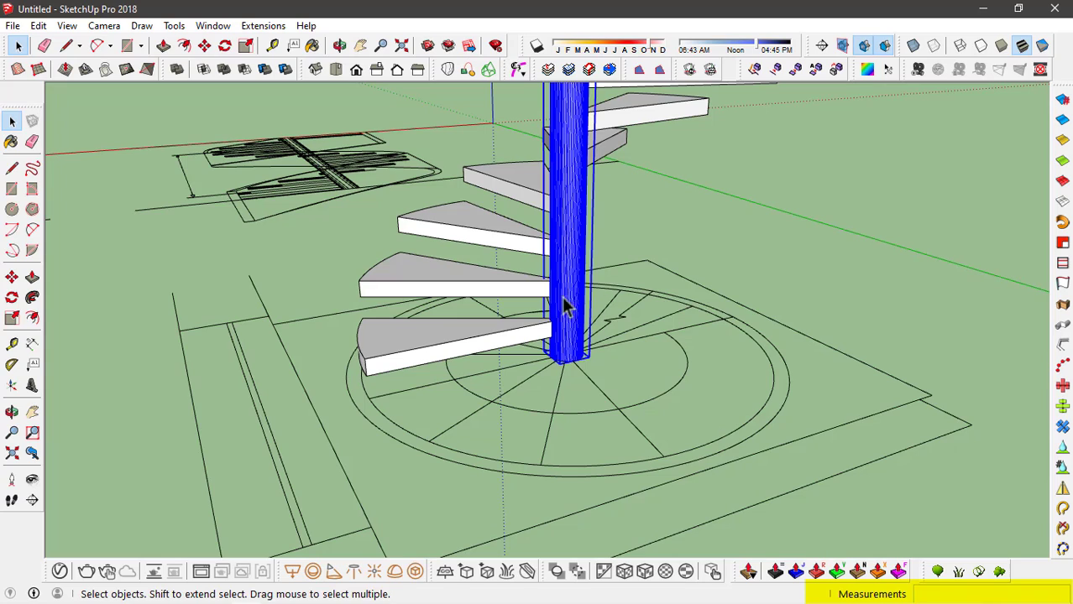
{"action": "key", "text": "Delete"}
Draw a circle with a radius of about 3" over the small centre circle of the drawing
{"action": "middle_click_drag", "start_coordinate": [624, 307], "coordinate": [643, 386]}
{"action": "key", "text": "c"}
{"action": "scroll", "coordinate": [558, 371], "scroll_direction": "up", "scroll_amount": 2}
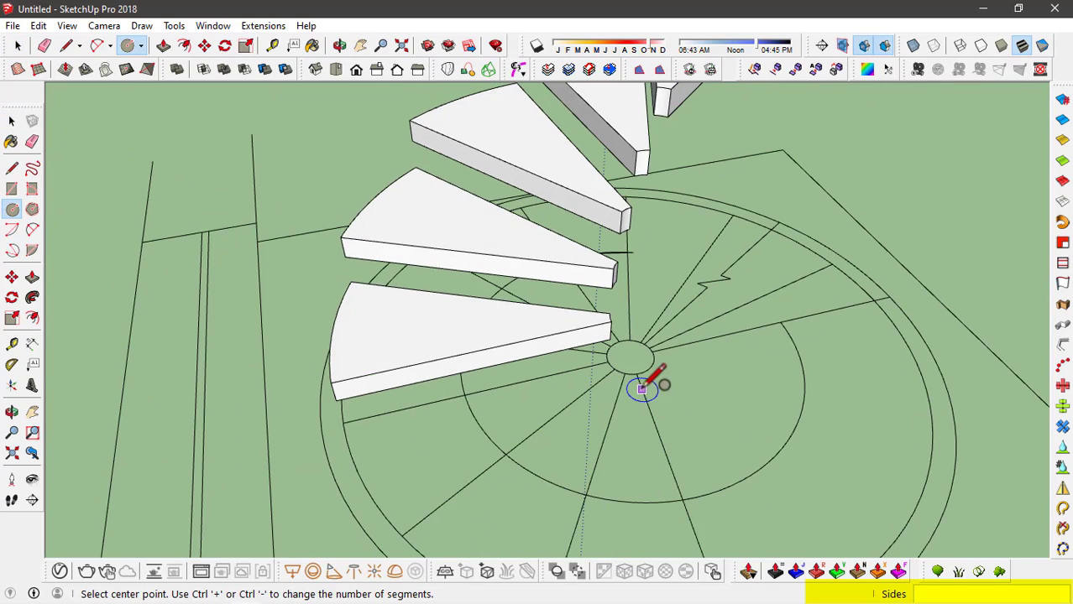
{"action": "scroll", "coordinate": [591, 311], "scroll_direction": "down", "scroll_amount": 2}
{"action": "left_click", "coordinate": [621, 346]}
{"action": "scroll", "coordinate": [623, 353], "scroll_direction": "up", "scroll_amount": 3}
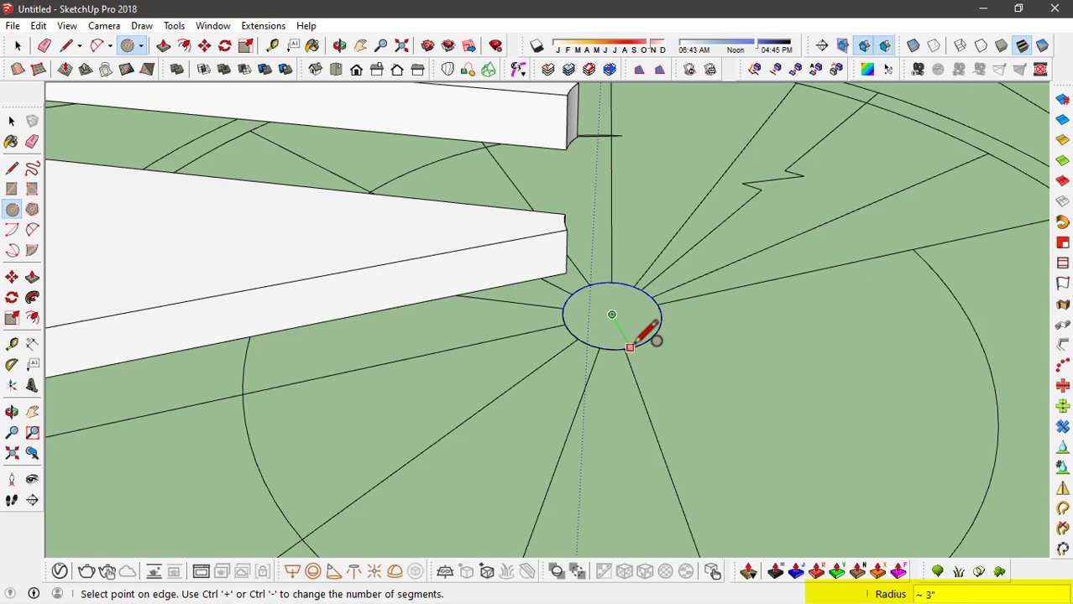
{"action": "left_click", "coordinate": [630, 346]}
{"action": "key", "text": "space"}
Offset the centre circle outward by about 2' 9 1/16" to the stair's outer circle in the drawing
{"action": "key", "text": "f"}
{"action": "left_click", "coordinate": [642, 341]}
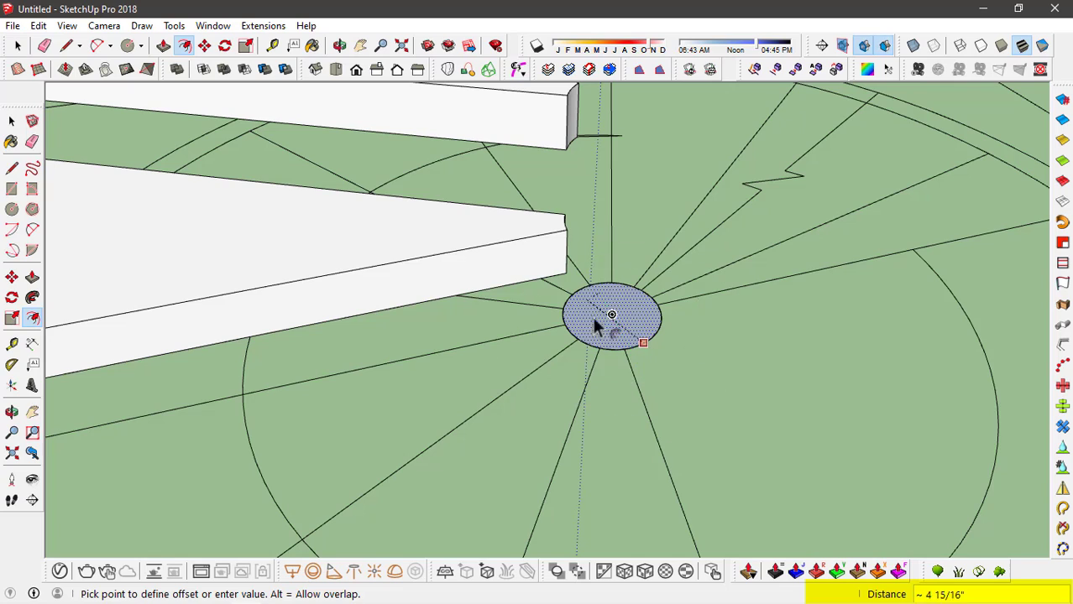
{"action": "scroll", "coordinate": [594, 325], "scroll_direction": "down", "scroll_amount": 8}
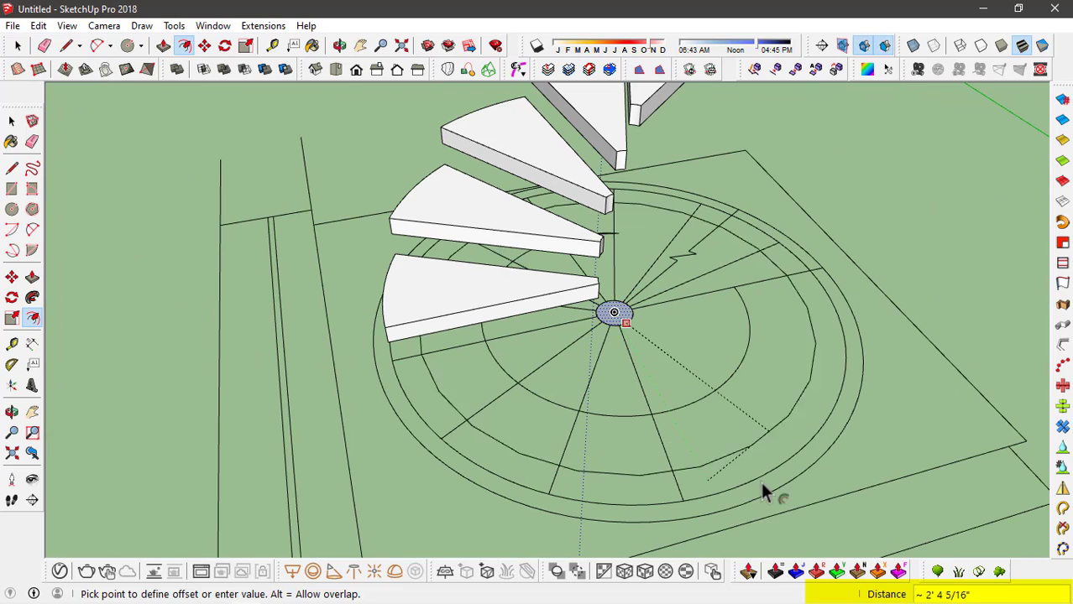
{"action": "scroll", "coordinate": [762, 492], "scroll_direction": "up", "scroll_amount": 6}
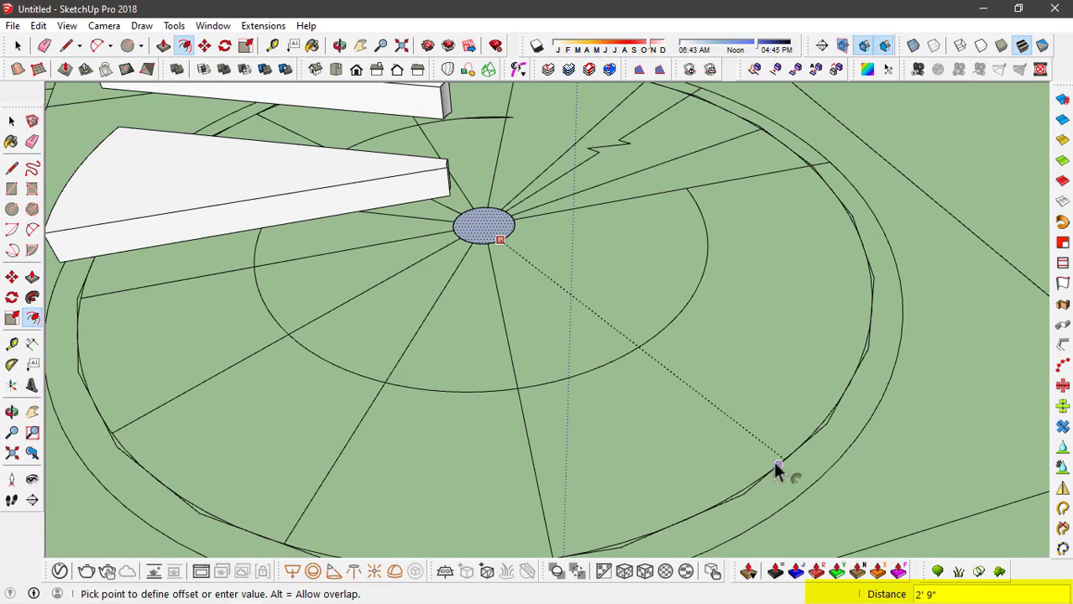
{"action": "scroll", "coordinate": [777, 470], "scroll_direction": "up", "scroll_amount": 2}
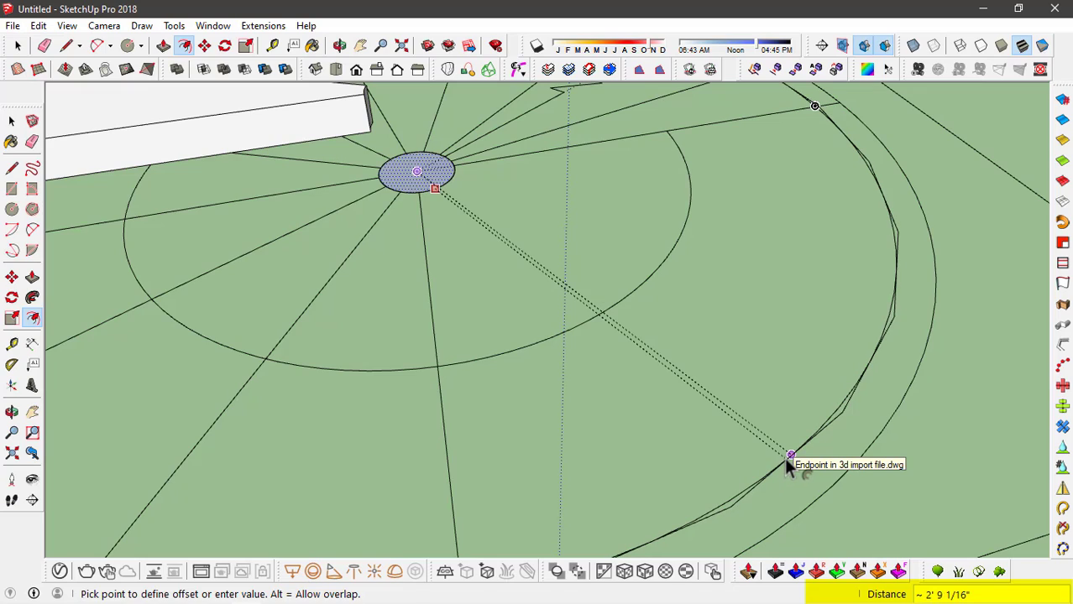
{"action": "left_click", "coordinate": [786, 466]}
{"action": "key", "text": "space"}
Set the outer offset circle's segments to 50
{"action": "scroll", "coordinate": [685, 399], "scroll_direction": "down", "scroll_amount": 2}
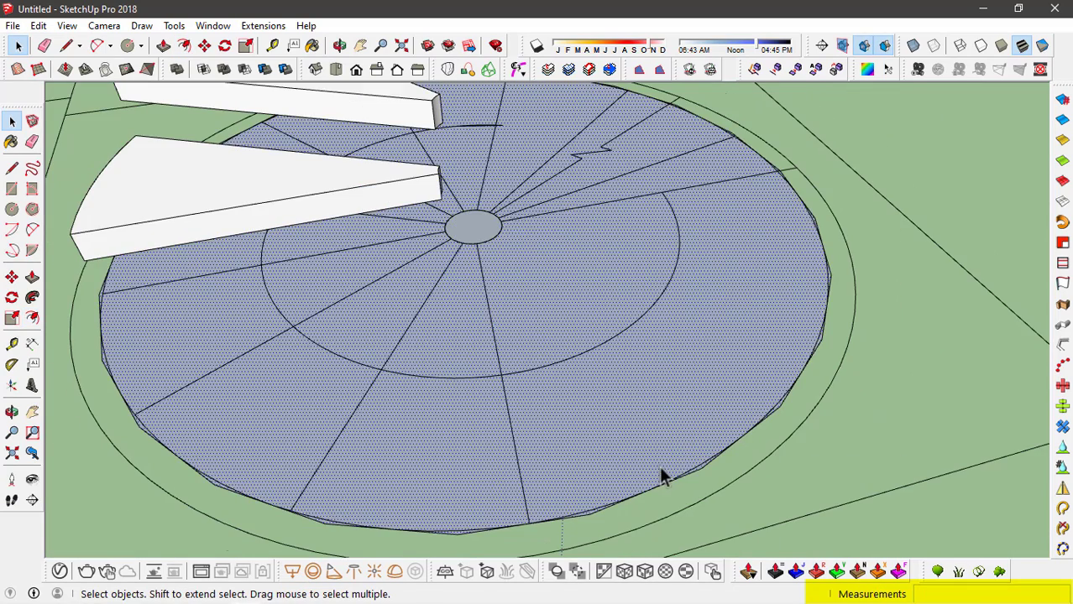
{"action": "scroll", "coordinate": [672, 476], "scroll_direction": "up", "scroll_amount": 2}
{"action": "right_click", "coordinate": [700, 476]}
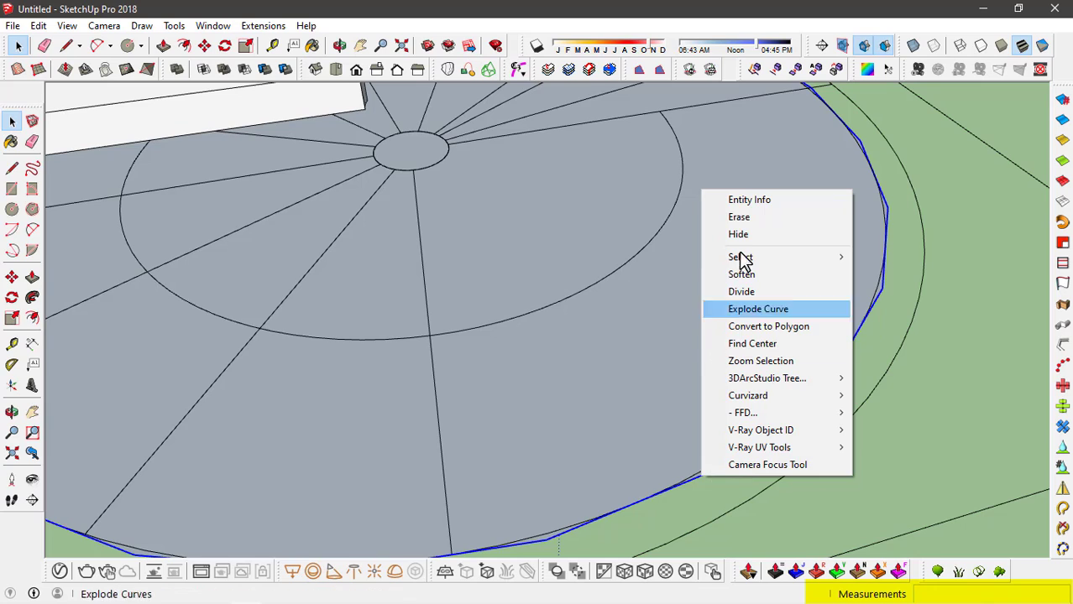
{"action": "left_click", "coordinate": [763, 203]}
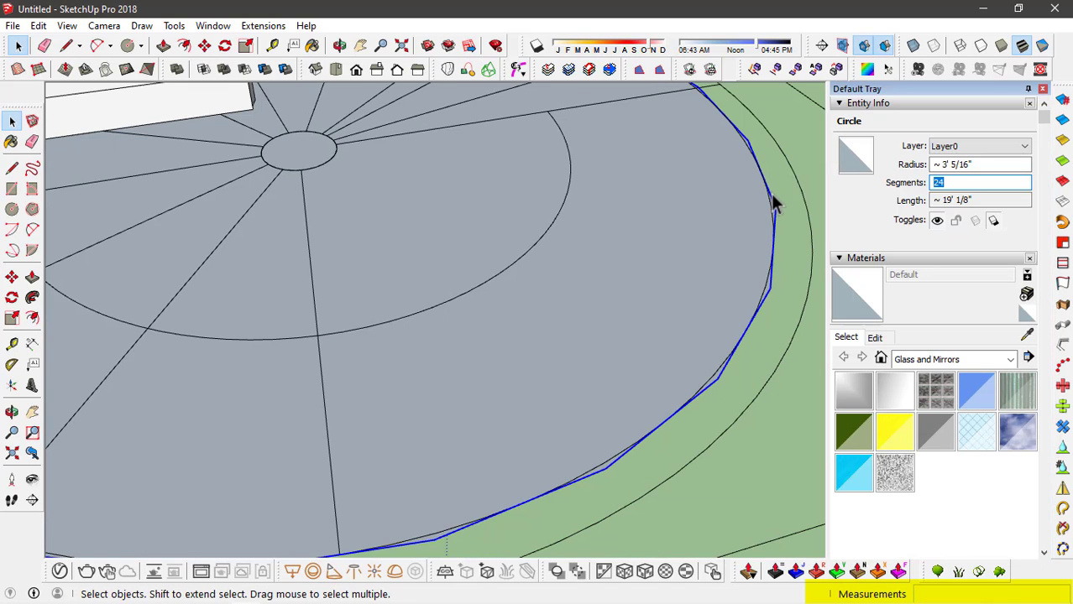
{"action": "type", "text": "50"}
{"action": "key", "text": "Return"}
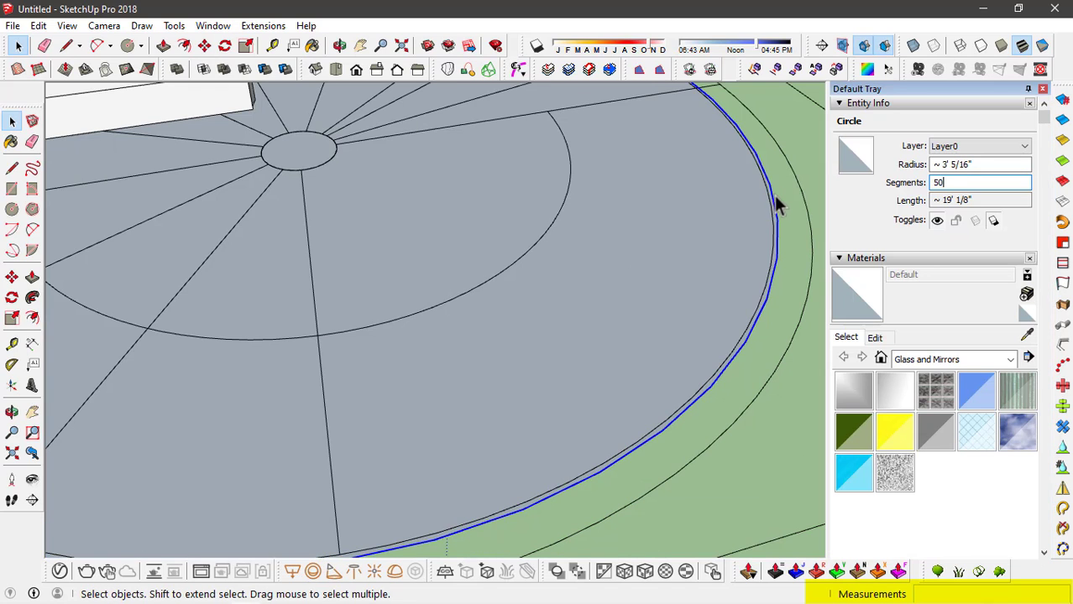
{"action": "scroll", "coordinate": [601, 223], "scroll_direction": "down", "scroll_amount": 3}
{"action": "scroll", "coordinate": [343, 475], "scroll_direction": "up", "scroll_amount": 4}
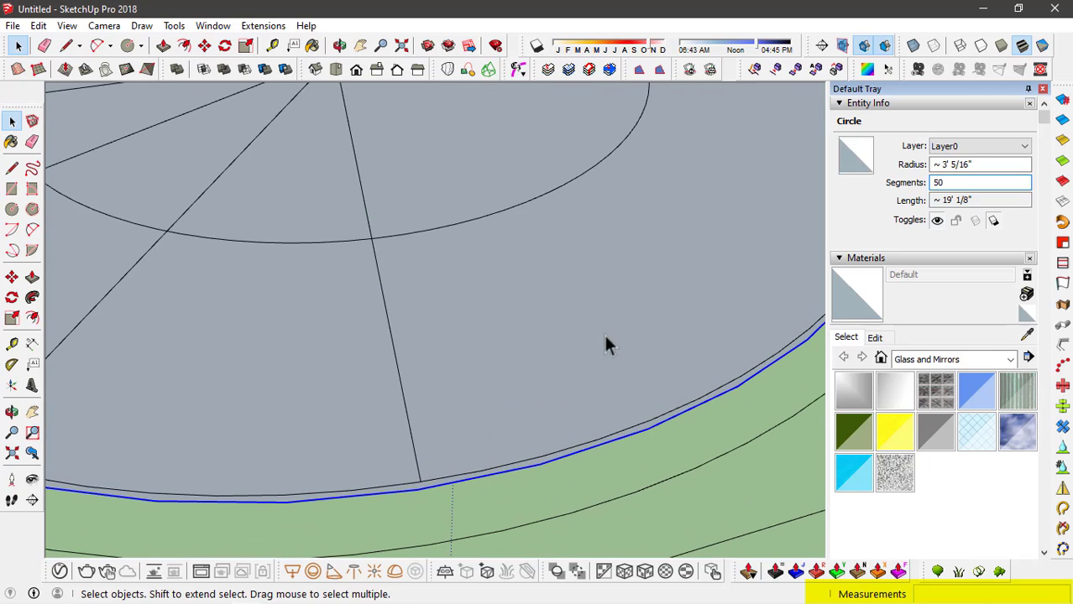
Close the Default Tray to widen the modelling area
{"action": "left_click", "coordinate": [1042, 89]}
{"action": "scroll", "coordinate": [460, 401], "scroll_direction": "down", "scroll_amount": 3}
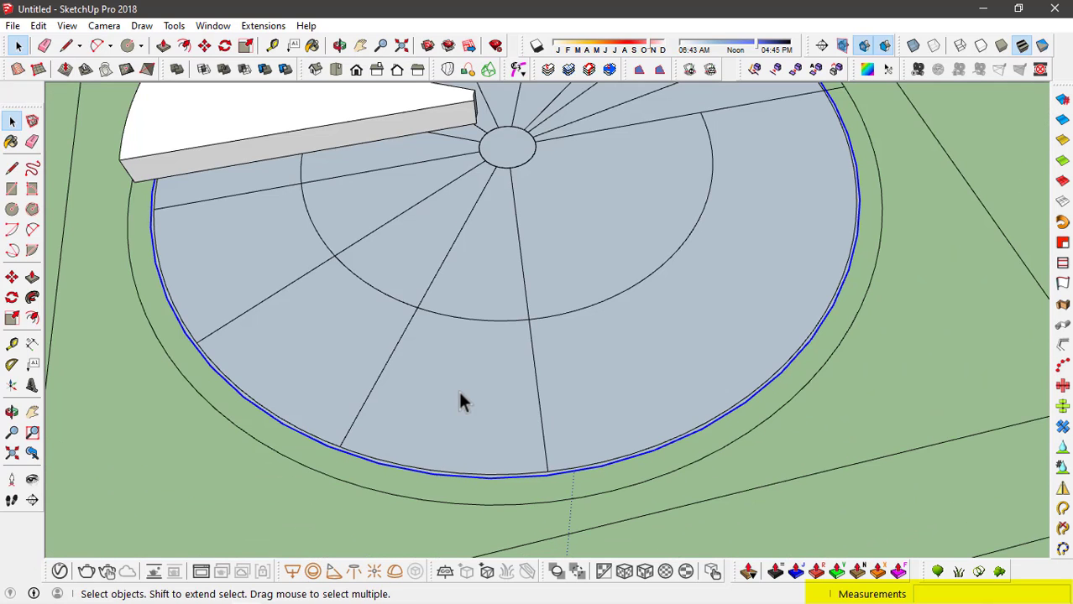
{"action": "scroll", "coordinate": [487, 412], "scroll_direction": "up", "scroll_amount": 8}
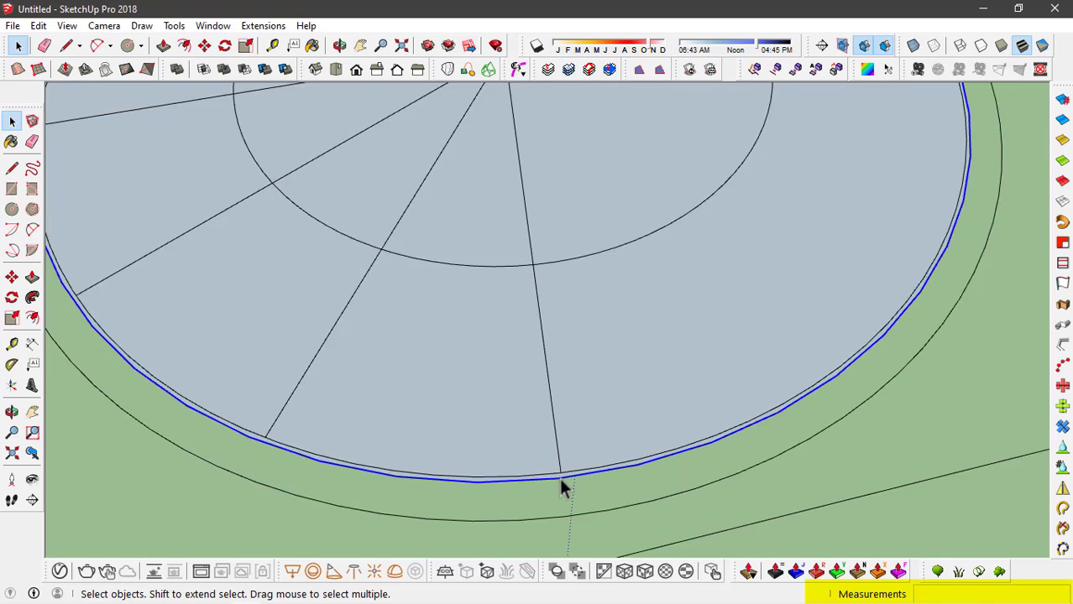
Offset the 50-segment circle inward by about 5/16" onto the tread line ends and erase the original circle
{"action": "key", "text": "f"}
{"action": "left_click", "coordinate": [586, 480]}
{"action": "scroll", "coordinate": [579, 460], "scroll_direction": "down", "scroll_amount": 2}
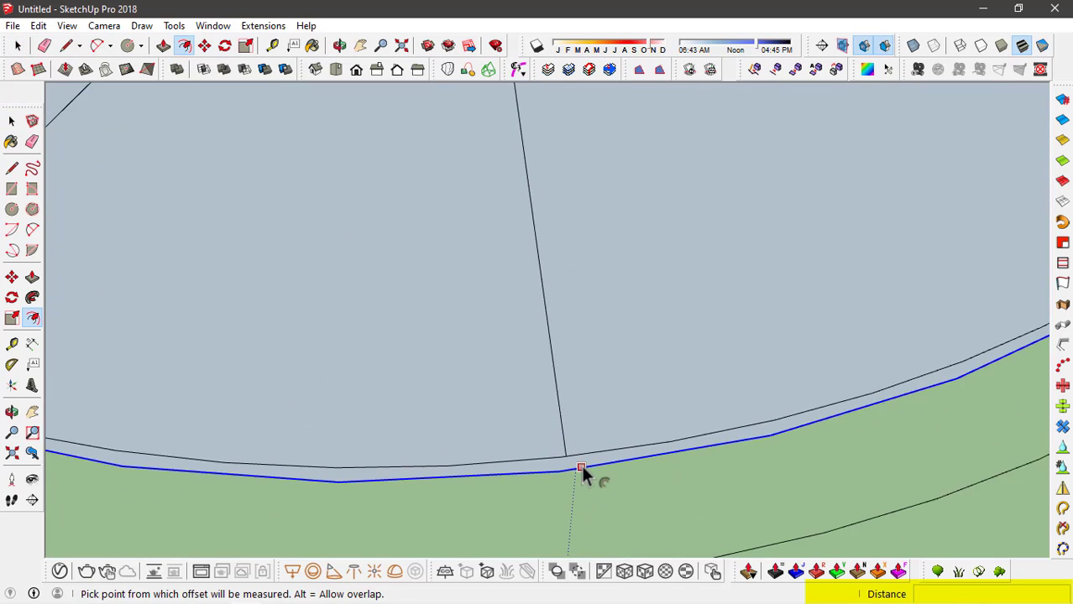
{"action": "scroll", "coordinate": [571, 453], "scroll_direction": "up", "scroll_amount": 2}
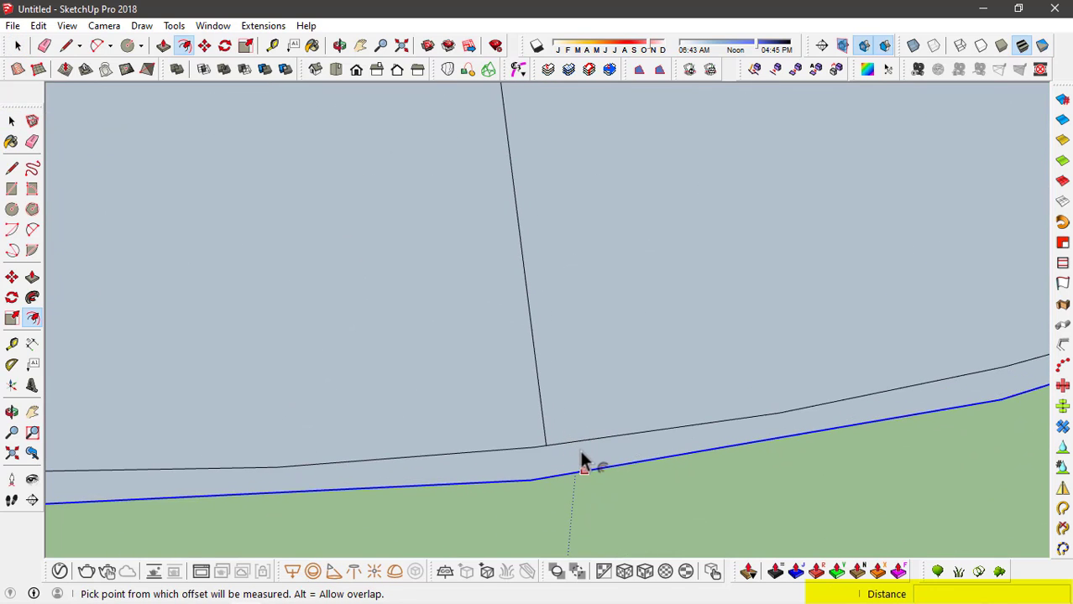
{"action": "left_click", "coordinate": [581, 455]}
{"action": "scroll", "coordinate": [568, 458], "scroll_direction": "down", "scroll_amount": 1}
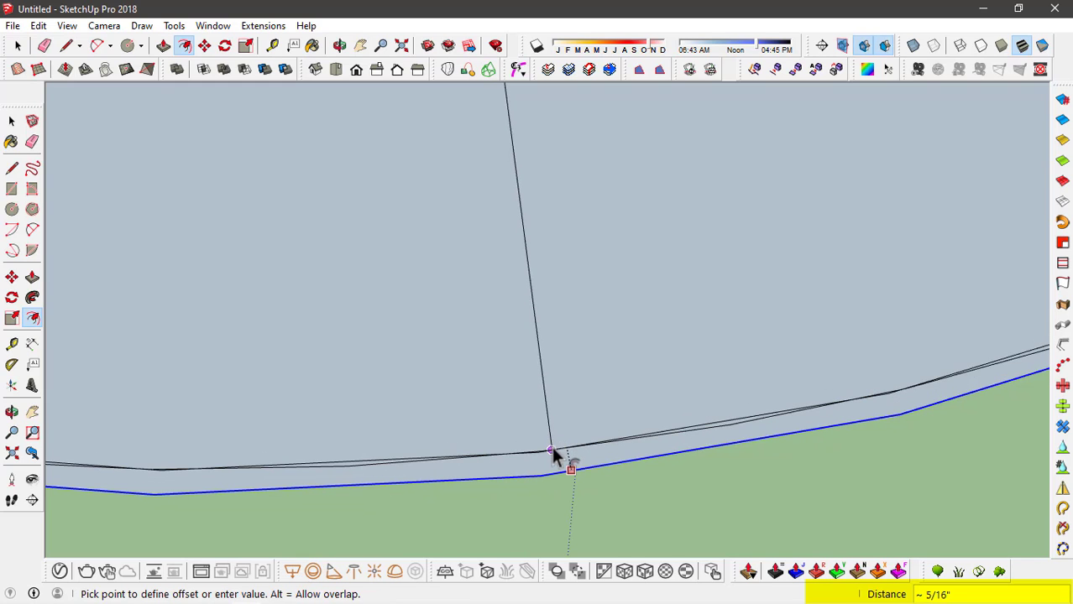
{"action": "left_click", "coordinate": [547, 452]}
{"action": "key", "text": "space"}
{"action": "key", "text": "e"}
{"action": "left_click", "coordinate": [571, 456]}
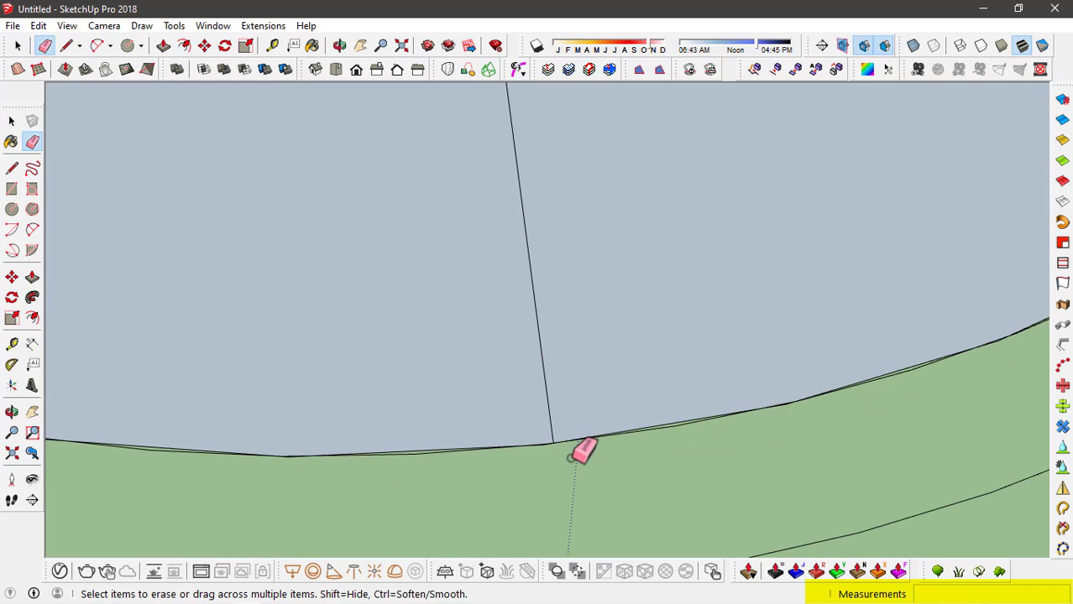
Offset the circular face outward to the drawing's outermost stair circle to form a ring
{"action": "key", "text": "f"}
{"action": "scroll", "coordinate": [578, 394], "scroll_direction": "down", "scroll_amount": 1}
{"action": "left_click", "coordinate": [570, 408]}
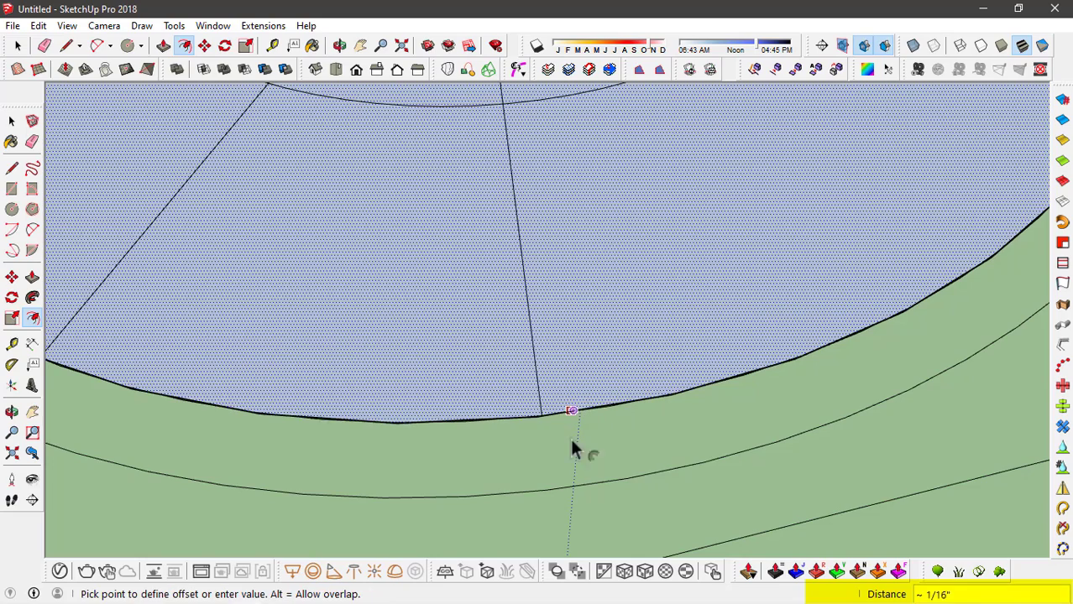
{"action": "left_click", "coordinate": [581, 491]}
{"action": "key", "text": "space"}
{"action": "scroll", "coordinate": [592, 470], "scroll_direction": "down", "scroll_amount": 4}
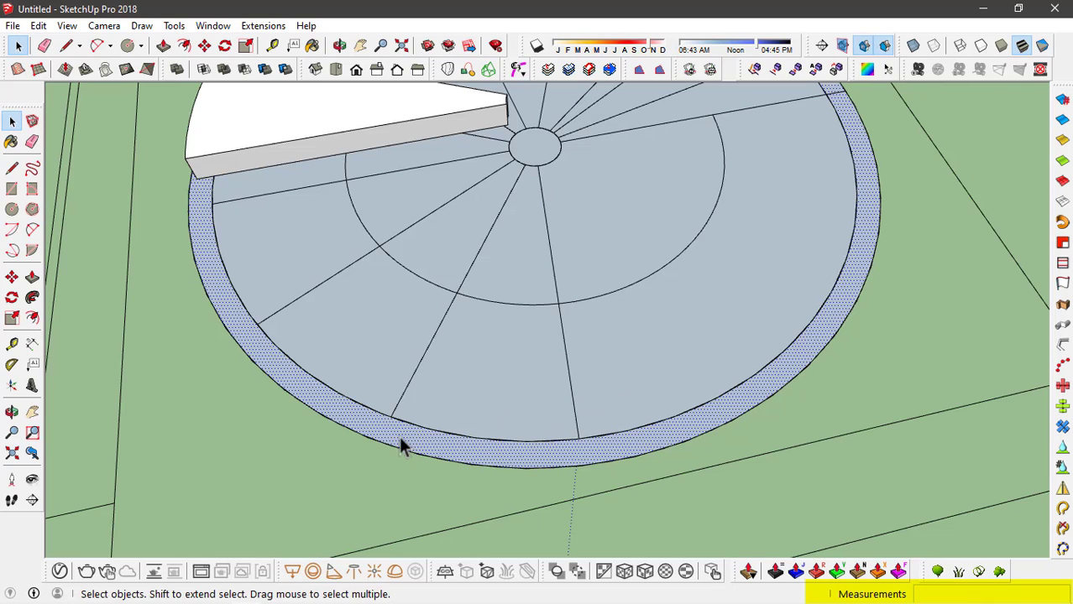
Delete the large face inside the ring and the small circular face at the stair's centre
{"action": "left_click", "coordinate": [644, 328]}
{"action": "key", "text": "Delete"}
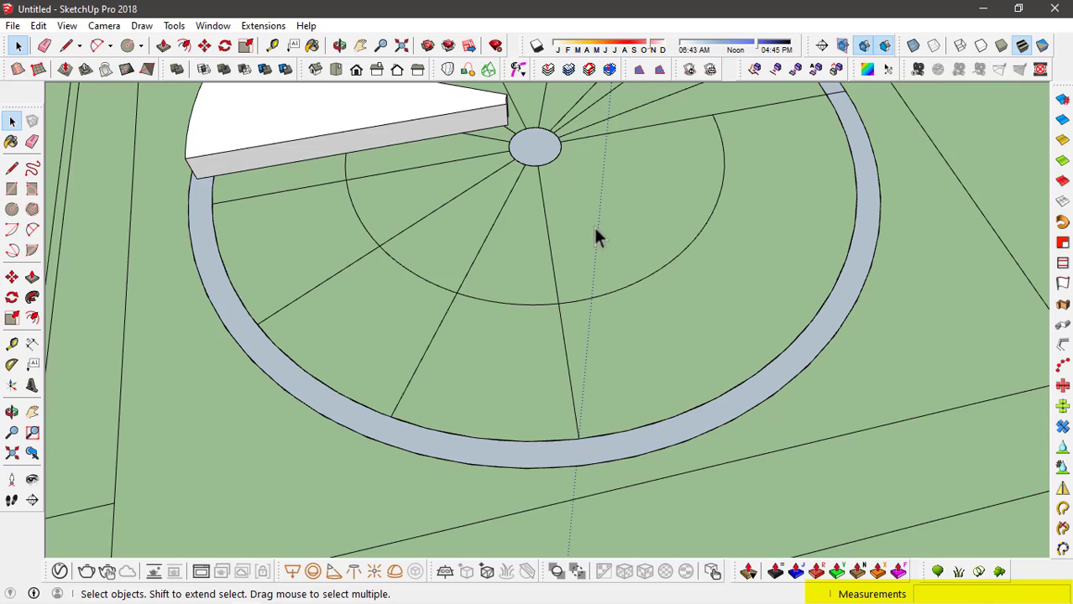
{"action": "left_click", "coordinate": [537, 151]}
{"action": "key", "text": "Delete"}
Draw two lines extending neighbouring tread lines across the ring and erase the ends that overshoot it
{"action": "scroll", "coordinate": [545, 436], "scroll_direction": "up", "scroll_amount": 5}
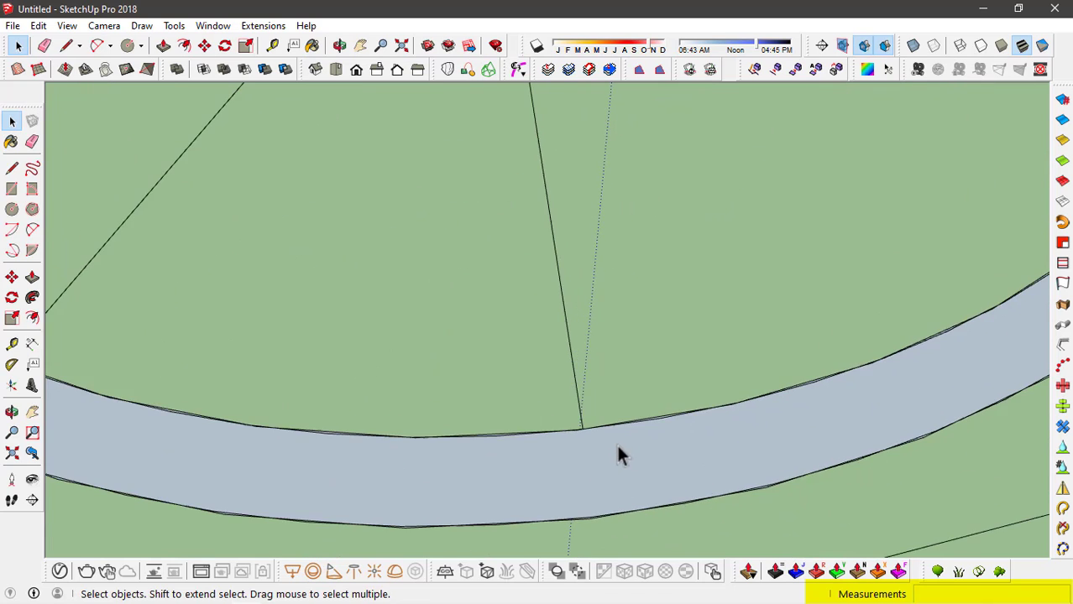
{"action": "scroll", "coordinate": [618, 447], "scroll_direction": "down", "scroll_amount": 1}
{"action": "key", "text": "l"}
{"action": "scroll", "coordinate": [619, 344], "scroll_direction": "down", "scroll_amount": 3}
{"action": "scroll", "coordinate": [620, 394], "scroll_direction": "up", "scroll_amount": 1}
{"action": "left_click", "coordinate": [616, 368]}
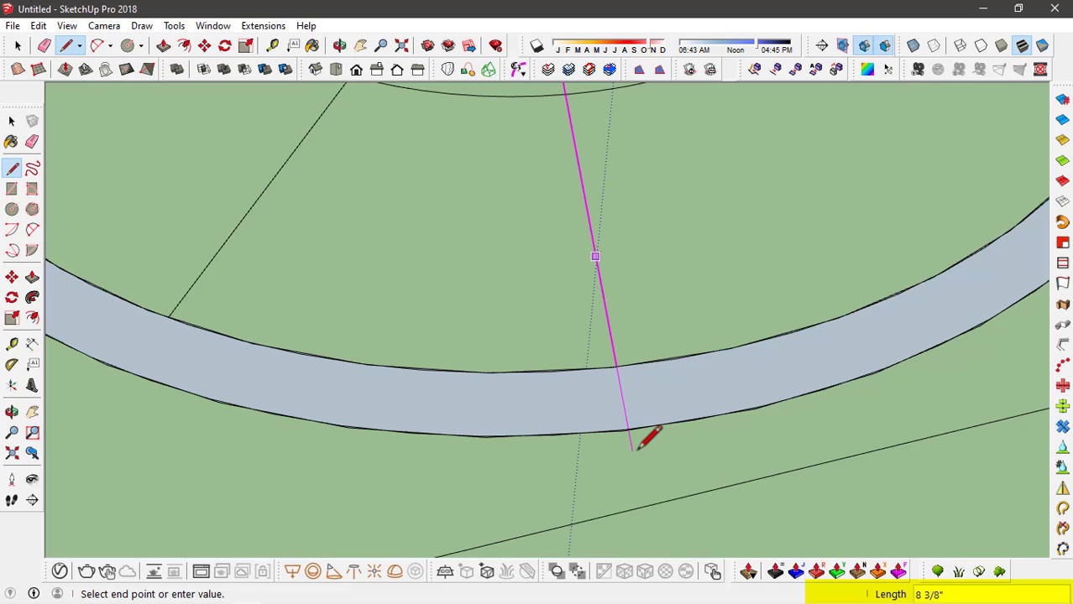
{"action": "left_click", "coordinate": [632, 451]}
{"action": "scroll", "coordinate": [419, 312], "scroll_direction": "down", "scroll_amount": 2}
{"action": "scroll", "coordinate": [395, 281], "scroll_direction": "up", "scroll_amount": 2}
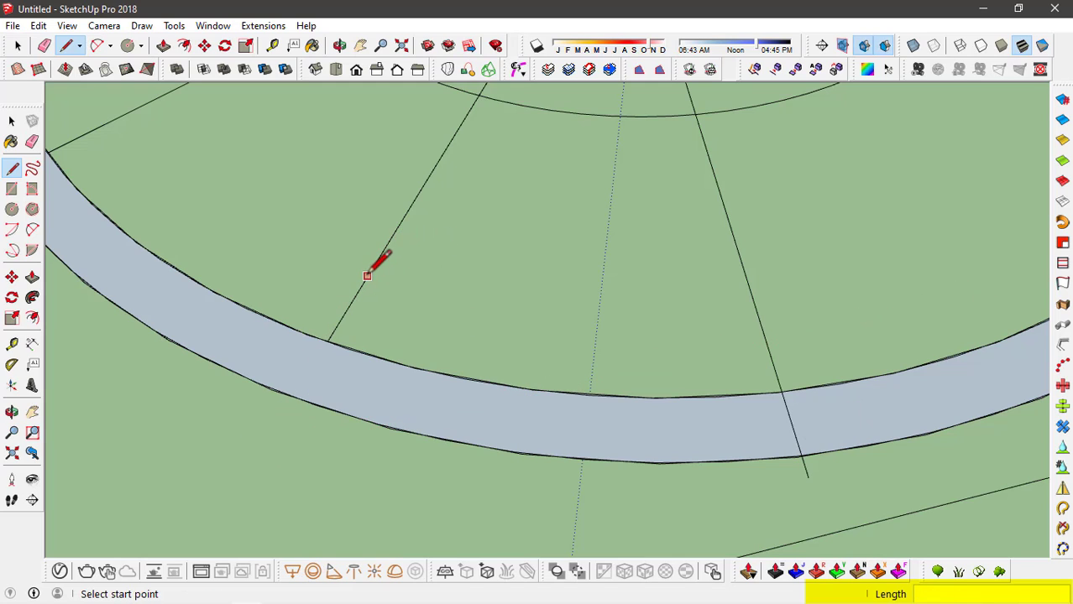
{"action": "scroll", "coordinate": [338, 423], "scroll_direction": "down", "scroll_amount": 2}
{"action": "key", "text": "space"}
{"action": "key", "text": "e"}
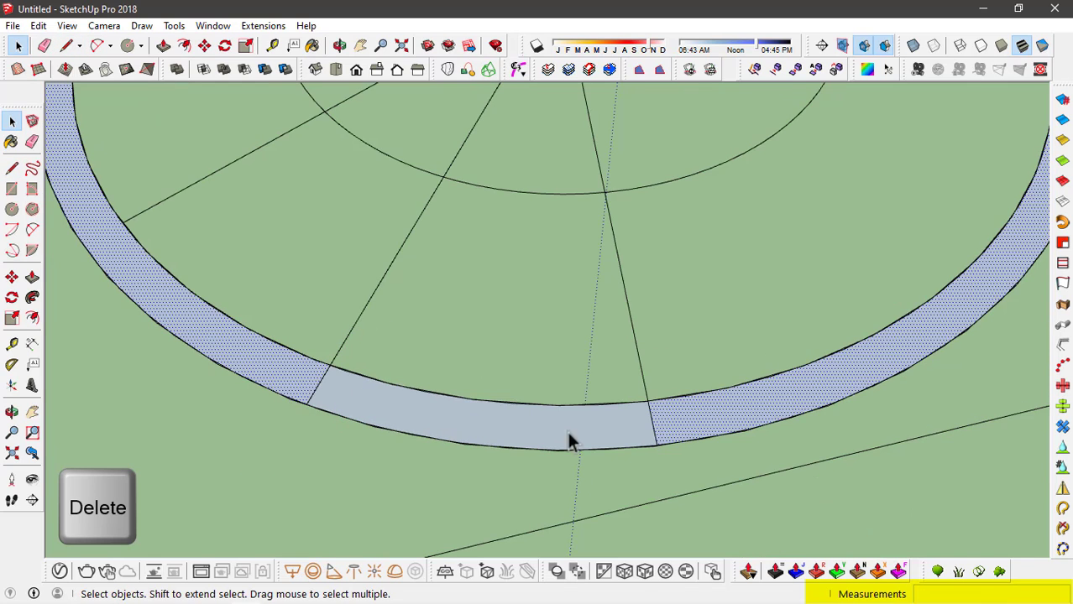
Delete the ring's face except for the segment between the two dividing lines
{"action": "scroll", "coordinate": [488, 460], "scroll_direction": "down", "scroll_amount": 1}
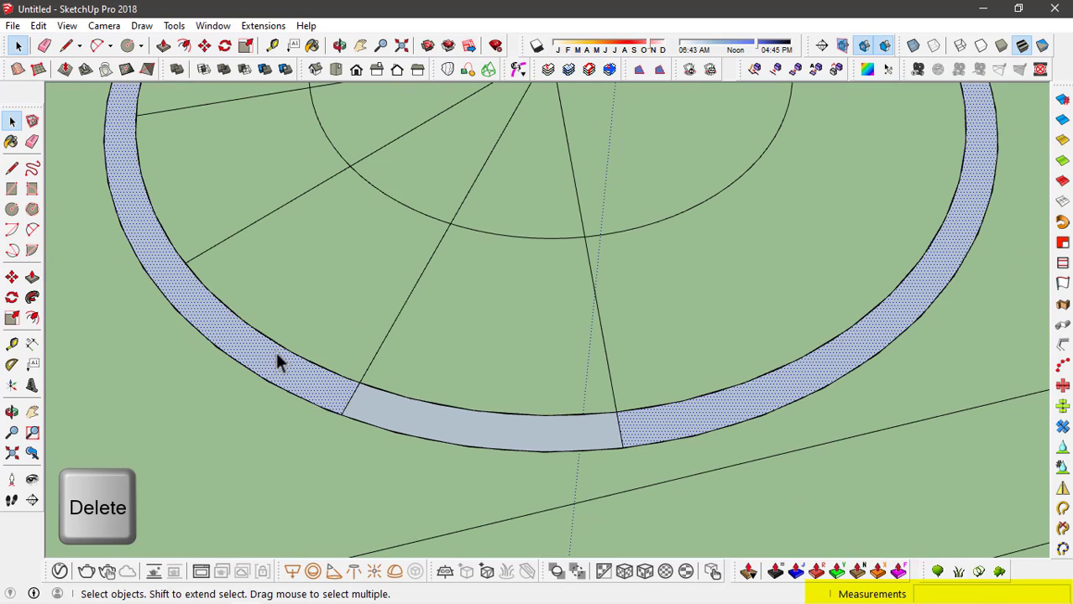
{"action": "key", "text": "Delete"}
{"action": "scroll", "coordinate": [433, 415], "scroll_direction": "up", "scroll_amount": 2}
Push/Pull the remaining ring segment upward into a tall curved panel
{"action": "left_click", "coordinate": [397, 419]}
{"action": "key", "text": "p"}
{"action": "scroll", "coordinate": [464, 389], "scroll_direction": "down", "scroll_amount": 2}
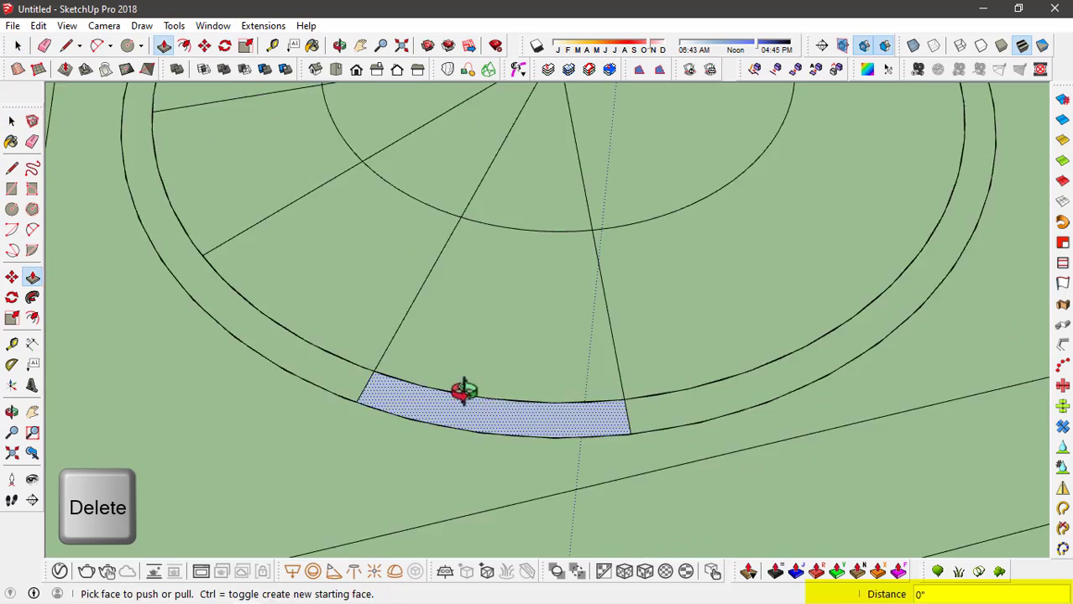
{"action": "middle_click_drag", "start_coordinate": [464, 390], "coordinate": [537, 323]}
{"action": "scroll", "coordinate": [527, 340], "scroll_direction": "up", "scroll_amount": 1}
{"action": "scroll", "coordinate": [537, 420], "scroll_direction": "down", "scroll_amount": 1}
{"action": "key", "text": "space"}
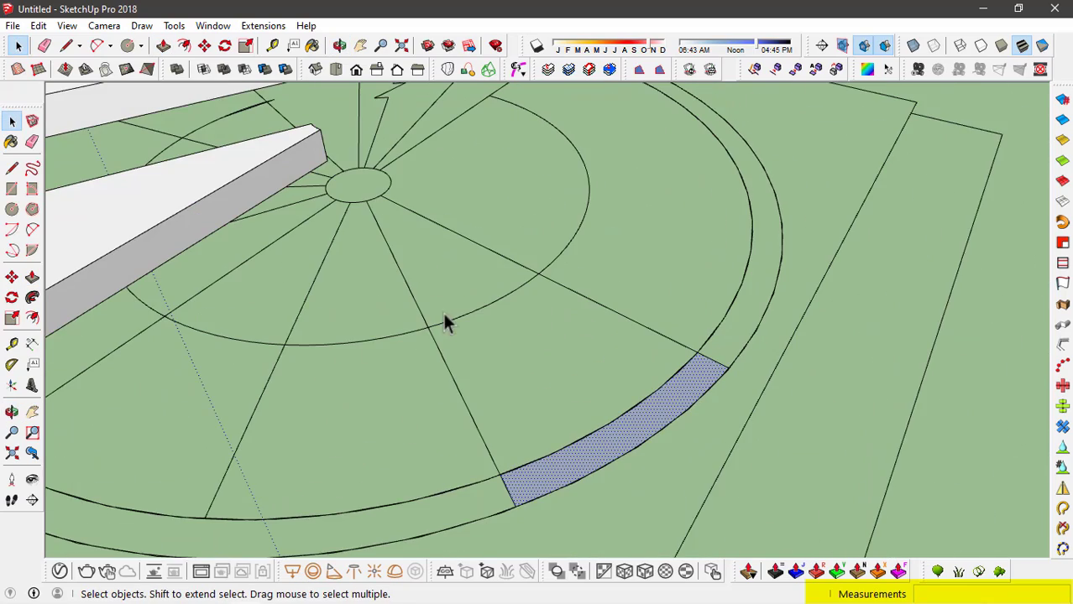
{"action": "scroll", "coordinate": [506, 346], "scroll_direction": "up", "scroll_amount": 1}
{"action": "scroll", "coordinate": [581, 468], "scroll_direction": "up", "scroll_amount": 3}
{"action": "scroll", "coordinate": [581, 468], "scroll_direction": "down", "scroll_amount": 2}
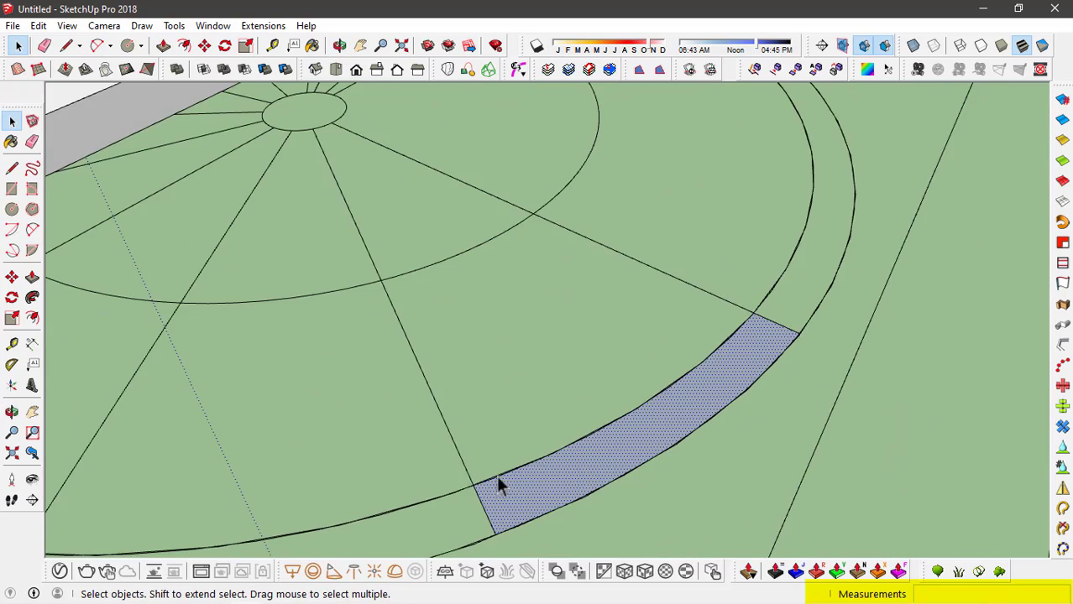
{"action": "scroll", "coordinate": [747, 348], "scroll_direction": "down", "scroll_amount": 1}
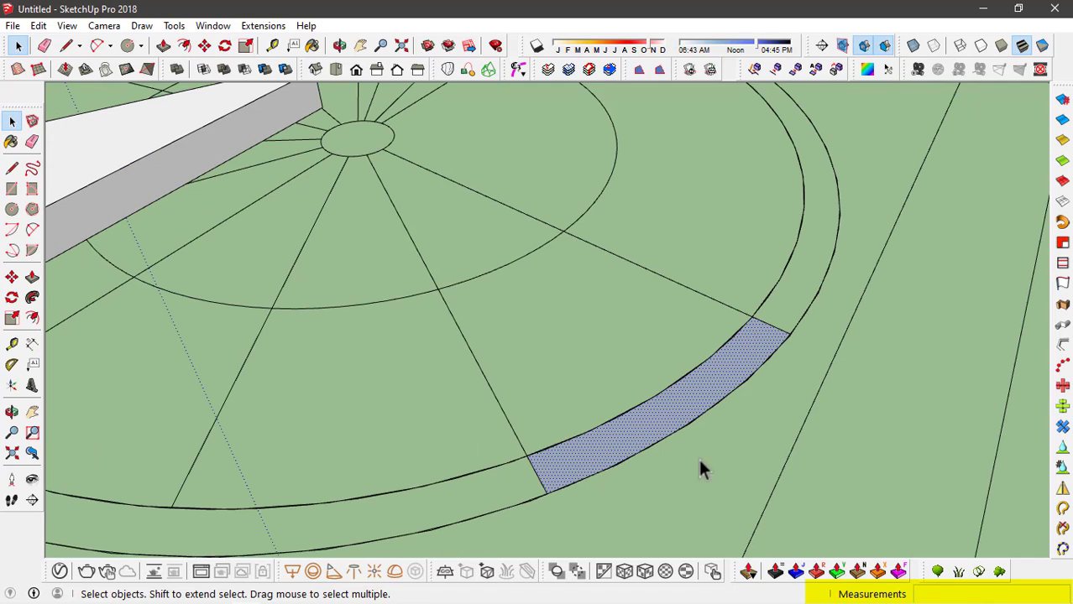
{"action": "key", "text": "p"}
{"action": "left_click", "coordinate": [635, 440]}
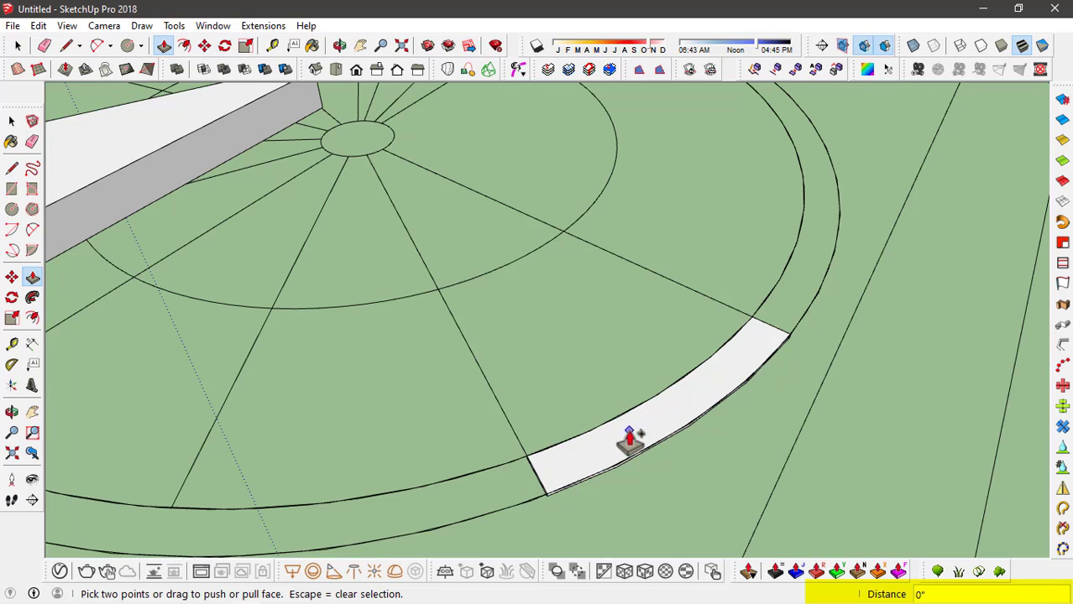
{"action": "left_click", "coordinate": [625, 441]}
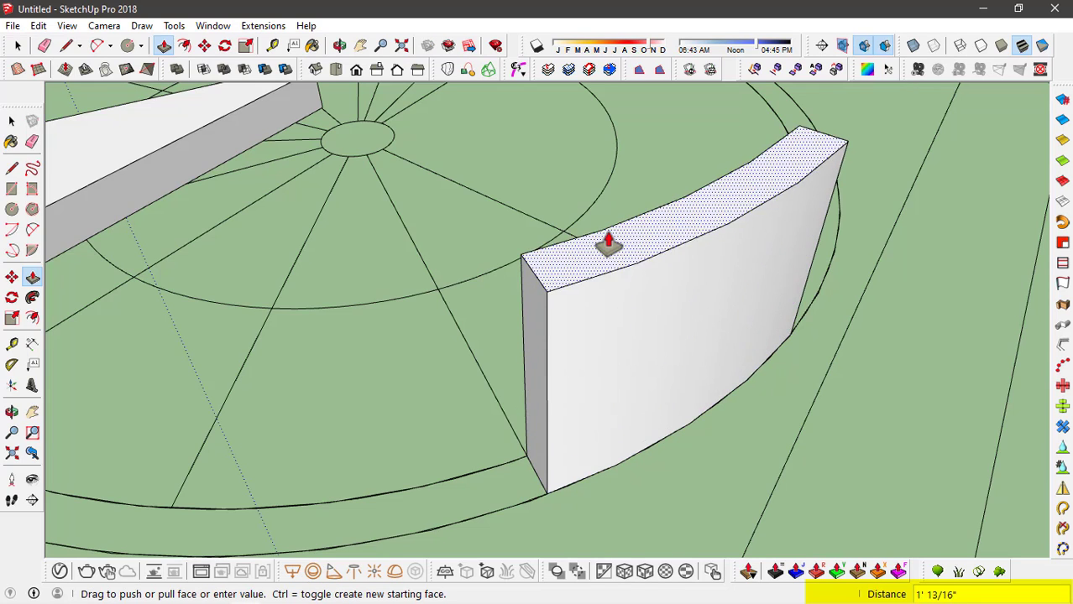
{"action": "key", "text": "Return"}
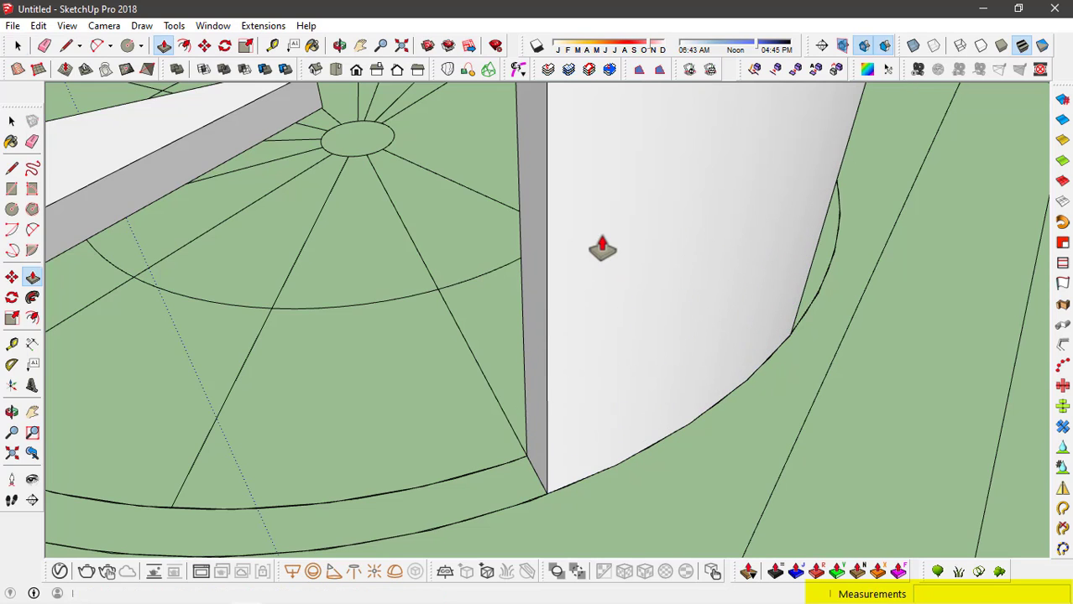
Remove the imported drawing from around the stair, leaving the treads, curved panel and drawn circles
{"action": "scroll", "coordinate": [495, 267], "scroll_direction": "down", "scroll_amount": 4}
{"action": "middle_click_drag", "start_coordinate": [624, 309], "coordinate": [522, 285]}
{"action": "scroll", "coordinate": [505, 218], "scroll_direction": "up", "scroll_amount": 2}
{"action": "left_click", "coordinate": [509, 231]}
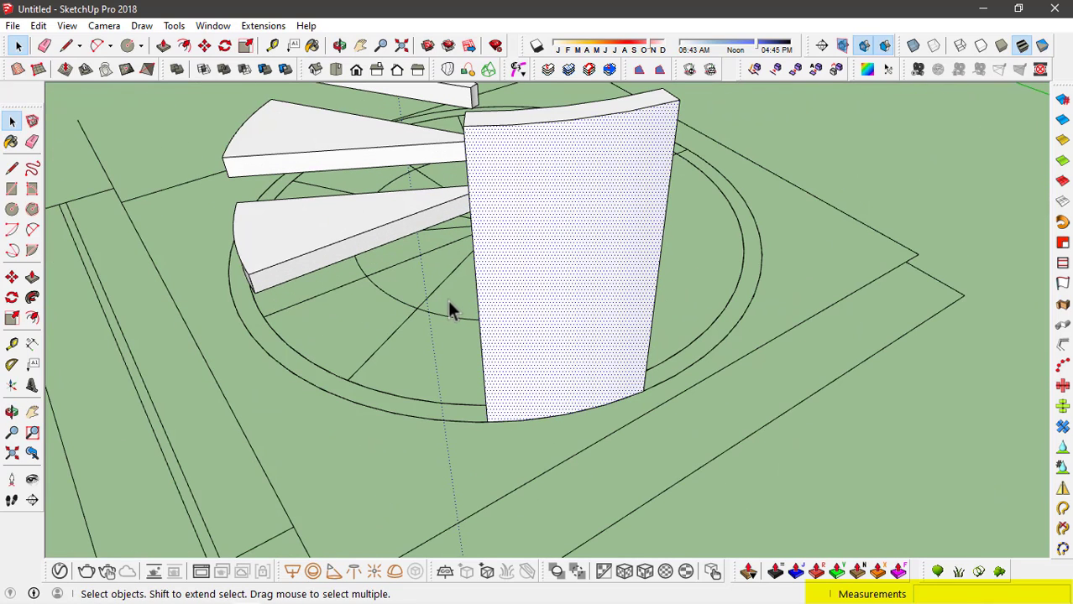
{"action": "triple_click", "coordinate": [375, 345]}
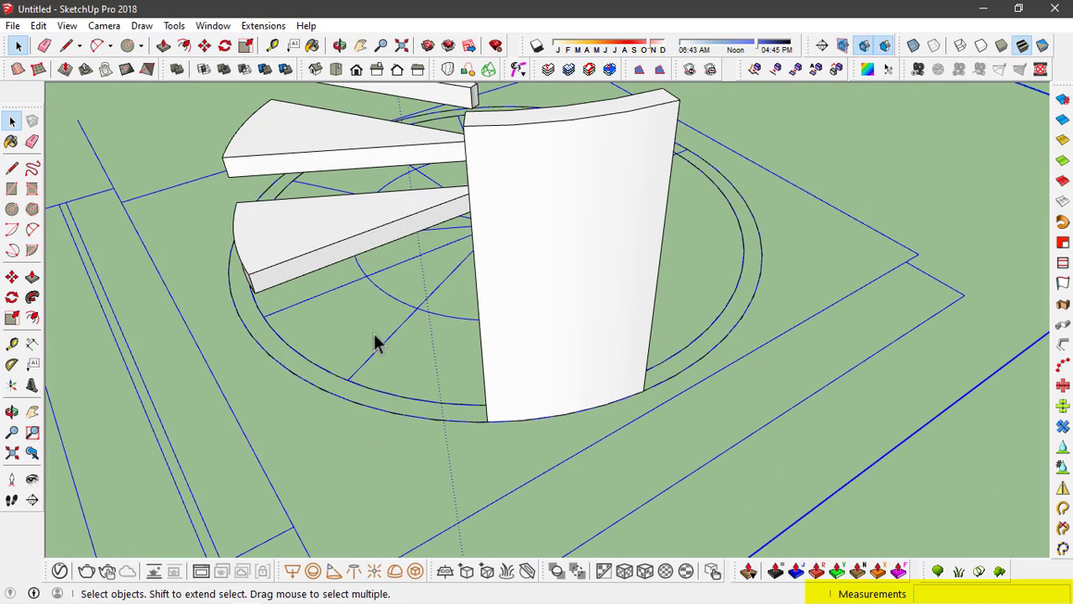
{"action": "key", "text": "Delete"}
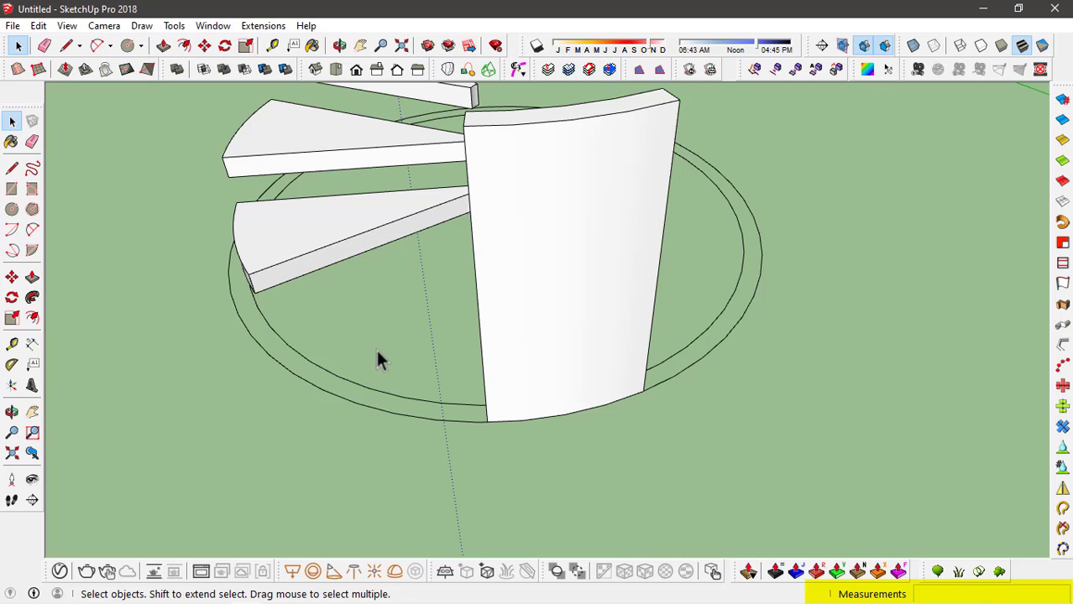
Erase the leftover circle edges around the base of the curved panel
{"action": "key", "text": "e"}
{"action": "left_click_drag", "start_coordinate": [375, 361], "coordinate": [339, 416]}
{"action": "middle_click_drag", "start_coordinate": [682, 342], "coordinate": [1062, 278]}
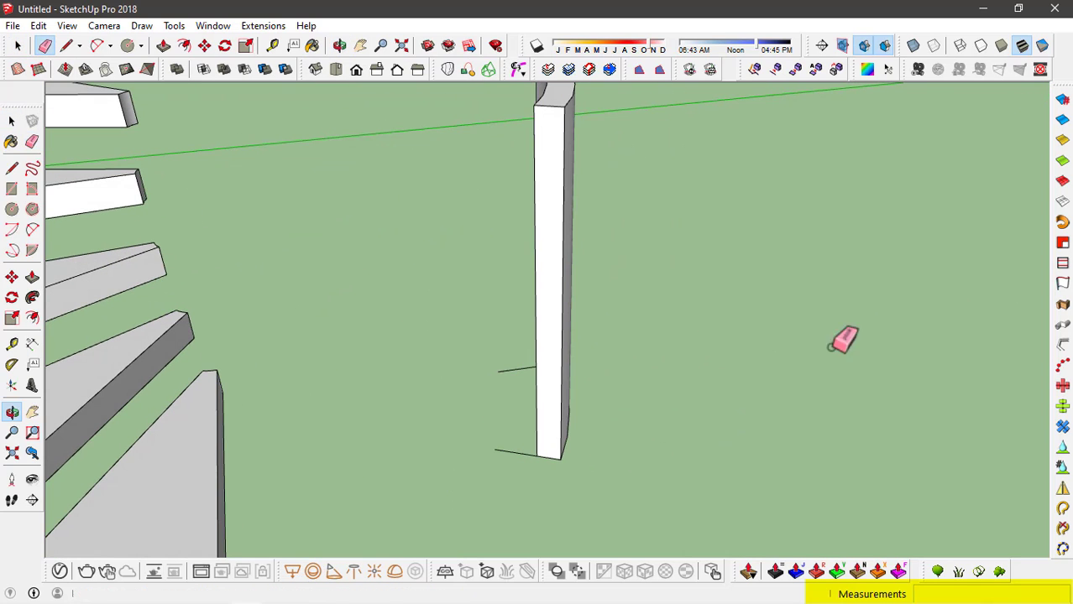
{"action": "mouse_move", "coordinate": [508, 403]}
{"action": "middle_mouse_down"}
{"action": "mouse_move", "coordinate": [542, 443]}
{"action": "mouse_move", "coordinate": [569, 438]}
{"action": "middle_mouse_up"}
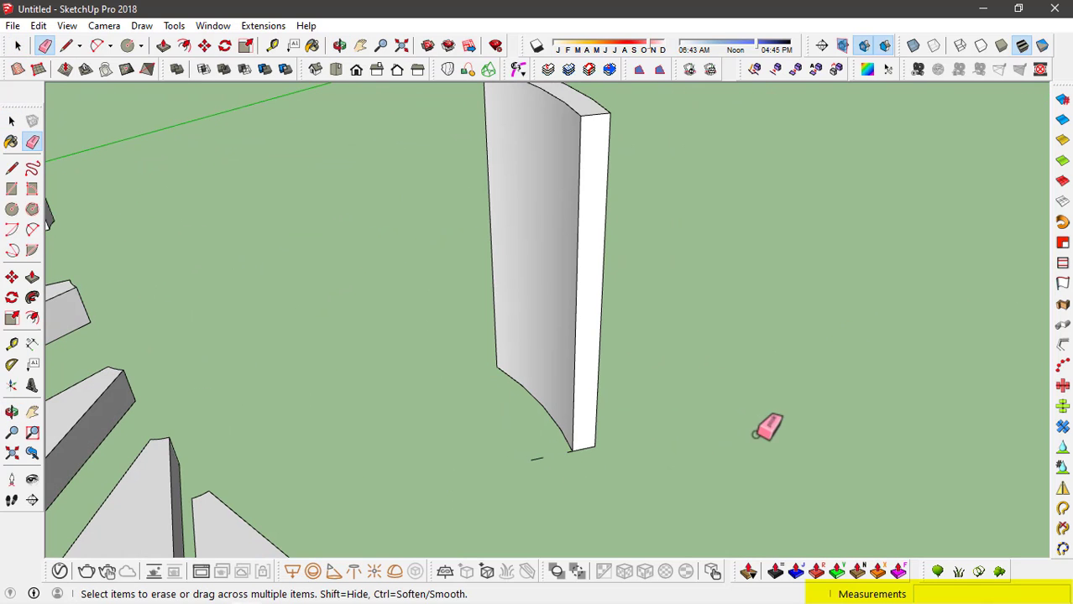
{"action": "scroll", "coordinate": [546, 445], "scroll_direction": "up", "scroll_amount": 2}
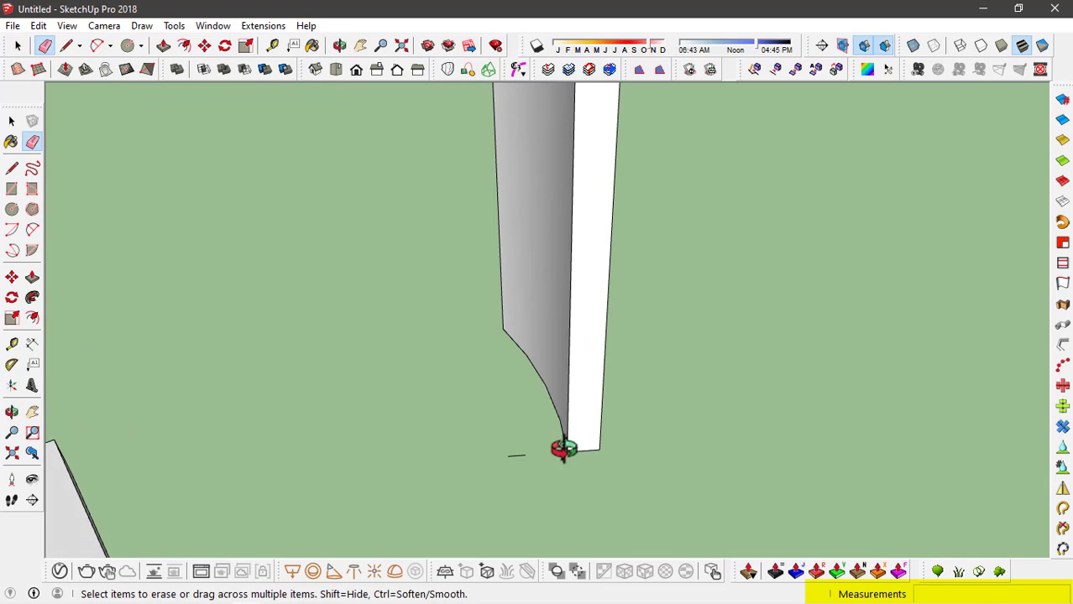
{"action": "mouse_move", "coordinate": [564, 449]}
{"action": "middle_mouse_down"}
{"action": "mouse_move", "coordinate": [492, 438]}
{"action": "mouse_move", "coordinate": [722, 438]}
{"action": "mouse_move", "coordinate": [1007, 372]}
{"action": "mouse_move", "coordinate": [713, 304]}
{"action": "mouse_move", "coordinate": [682, 331]}
{"action": "middle_mouse_up"}
{"action": "scroll", "coordinate": [659, 308], "scroll_direction": "up", "scroll_amount": 3}
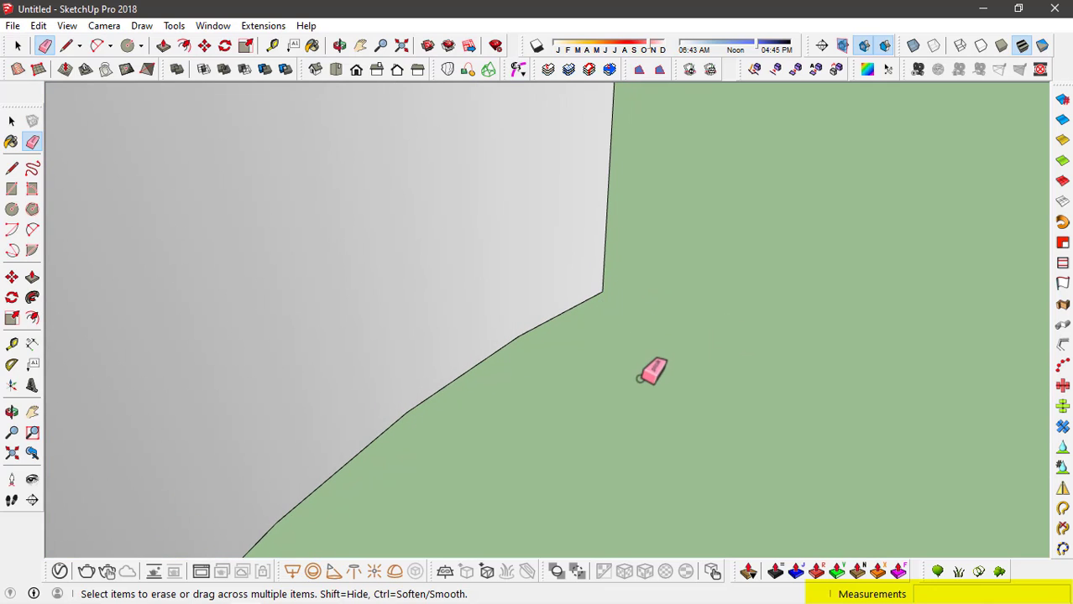
{"action": "mouse_move", "coordinate": [643, 378]}
{"action": "middle_mouse_down"}
{"action": "mouse_move", "coordinate": [644, 369]}
{"action": "mouse_move", "coordinate": [354, 415]}
{"action": "mouse_move", "coordinate": [491, 347]}
{"action": "mouse_move", "coordinate": [721, 360]}
{"action": "mouse_move", "coordinate": [508, 258]}
{"action": "mouse_move", "coordinate": [657, 445]}
{"action": "mouse_move", "coordinate": [494, 312]}
{"action": "mouse_move", "coordinate": [688, 328]}
{"action": "mouse_move", "coordinate": [958, 314]}
{"action": "mouse_move", "coordinate": [760, 319]}
{"action": "middle_mouse_up"}
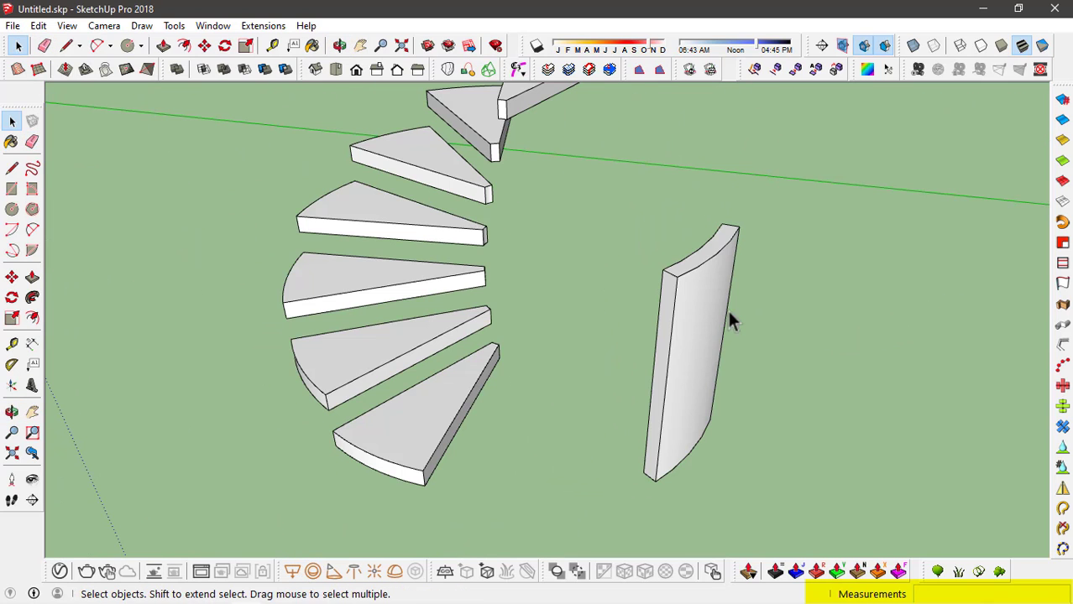
Make the whole curved panel a component, keeping the default definition settings
{"action": "left_click", "coordinate": [709, 332]}
{"action": "left_click", "coordinate": [865, 349]}
{"action": "left_click_drag", "start_coordinate": [830, 534], "coordinate": [831, 534]}
{"action": "scroll", "coordinate": [711, 371], "scroll_direction": "up", "scroll_amount": 3}
{"action": "middle_click_drag", "start_coordinate": [711, 371], "coordinate": [670, 262]}
{"action": "right_click", "coordinate": [670, 263]}
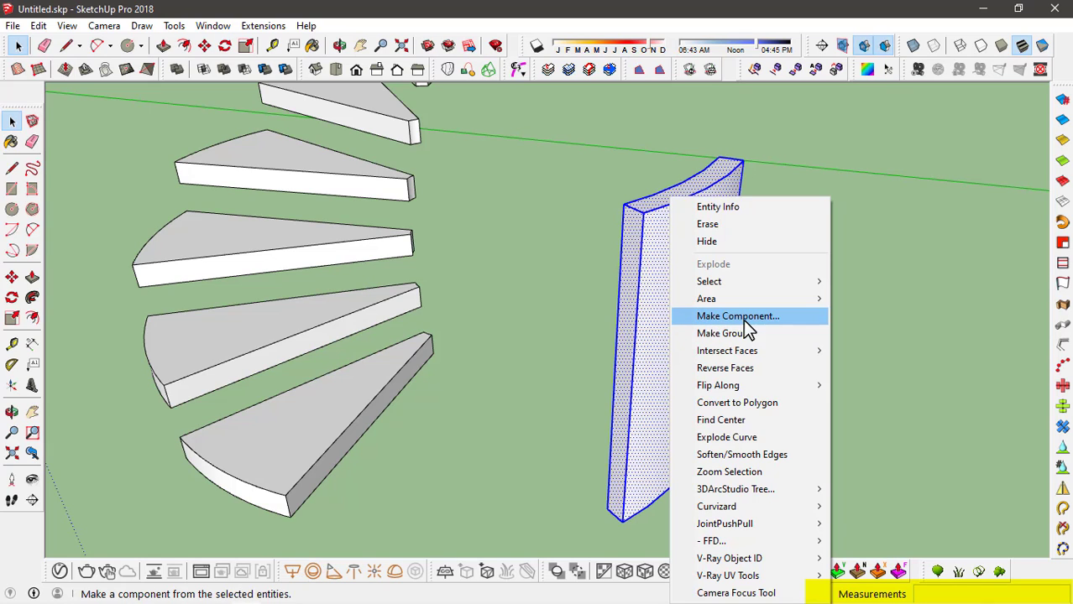
{"action": "left_click", "coordinate": [742, 318]}
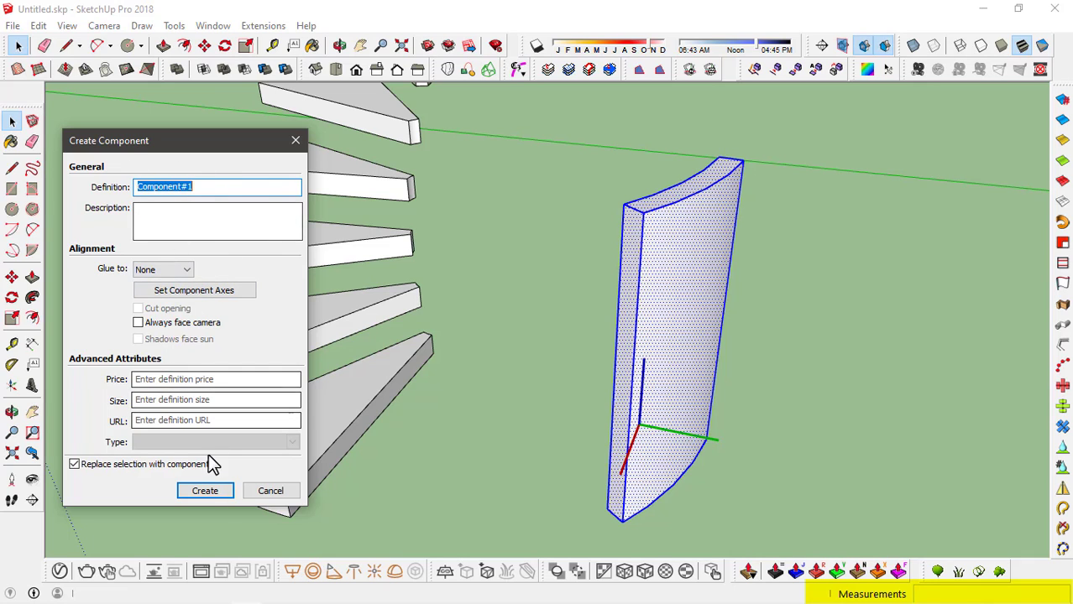
{"action": "left_click", "coordinate": [205, 491]}
{"action": "middle_click_drag", "start_coordinate": [625, 361], "coordinate": [627, 299]}
{"action": "left_click", "coordinate": [577, 327]}
Remove the central pole from the middle of the stair and clear the selection
{"action": "scroll", "coordinate": [578, 327], "scroll_direction": "down", "scroll_amount": 3}
{"action": "scroll", "coordinate": [575, 327], "scroll_direction": "up", "scroll_amount": 1}
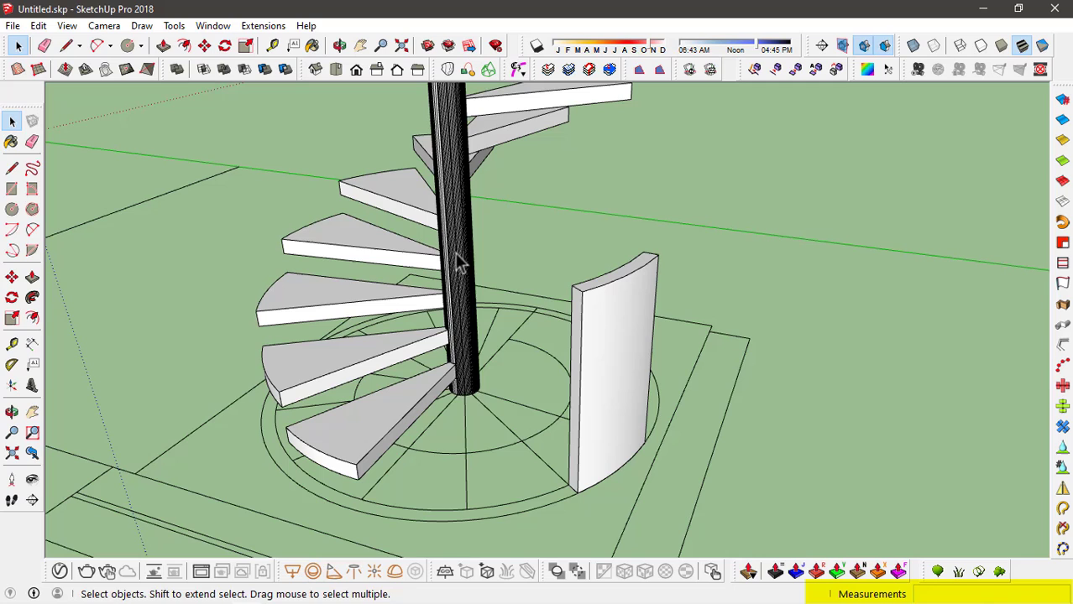
{"action": "left_click", "coordinate": [455, 265]}
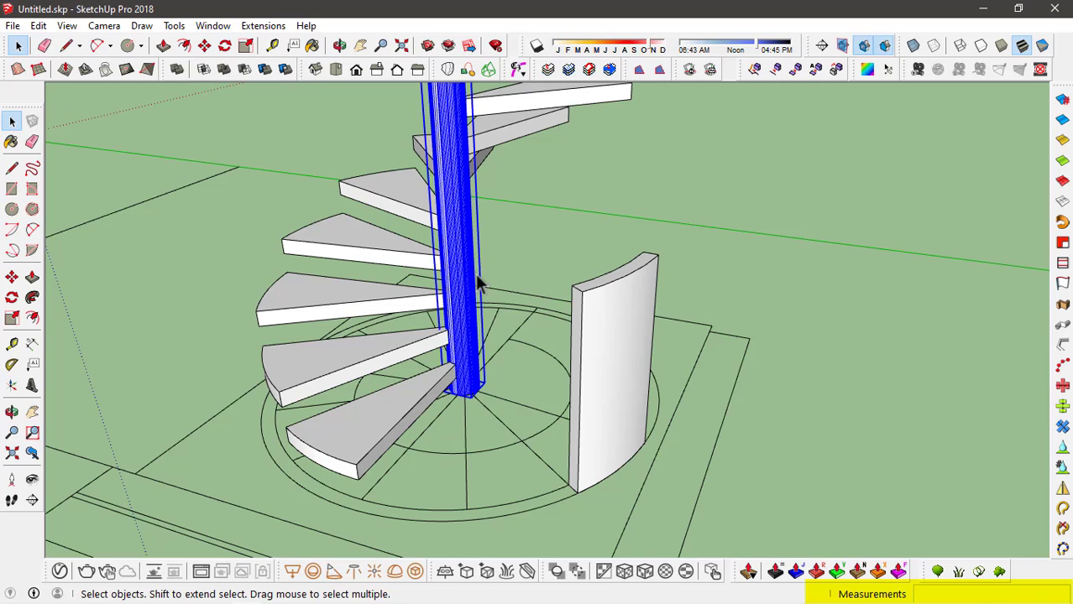
{"action": "key", "text": "Delete"}
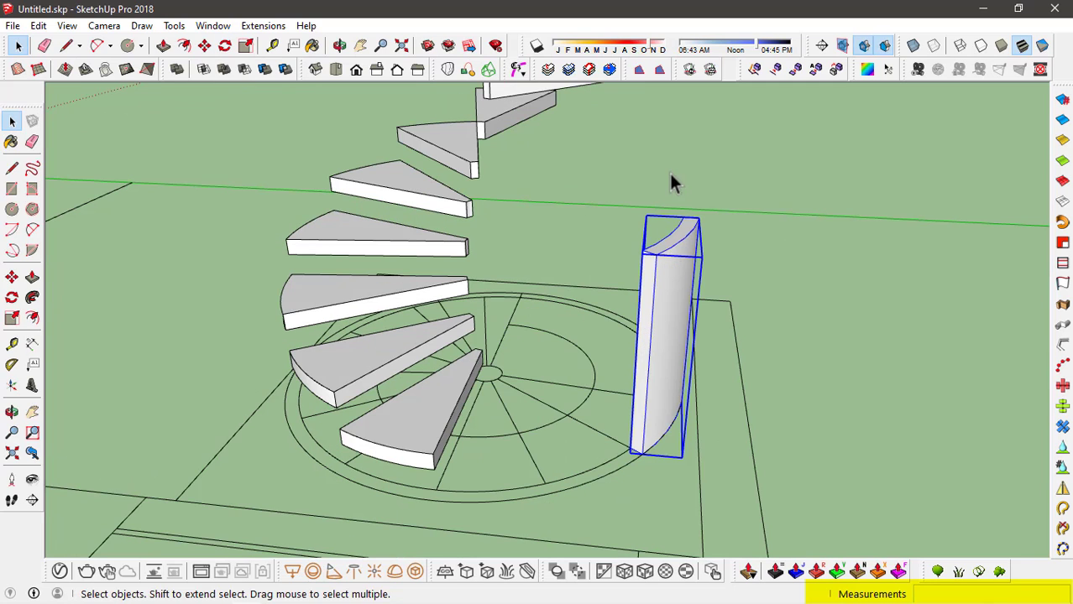
{"action": "left_click", "coordinate": [671, 183]}
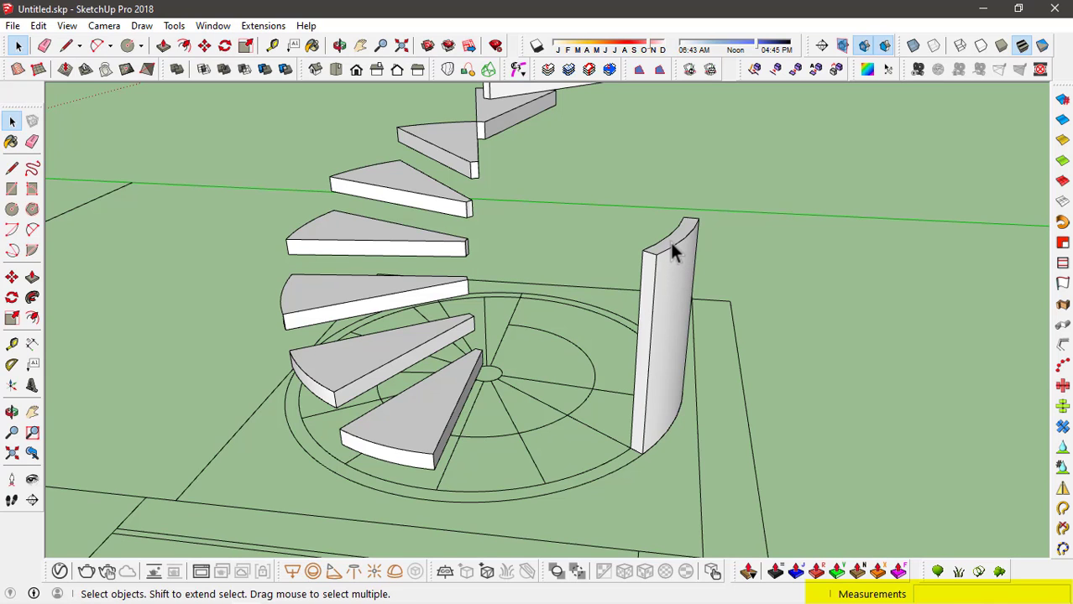
Rotate the curved panel about the stair's centre so it lines up with the outer edge of the lowest tread
{"action": "left_click", "coordinate": [690, 282]}
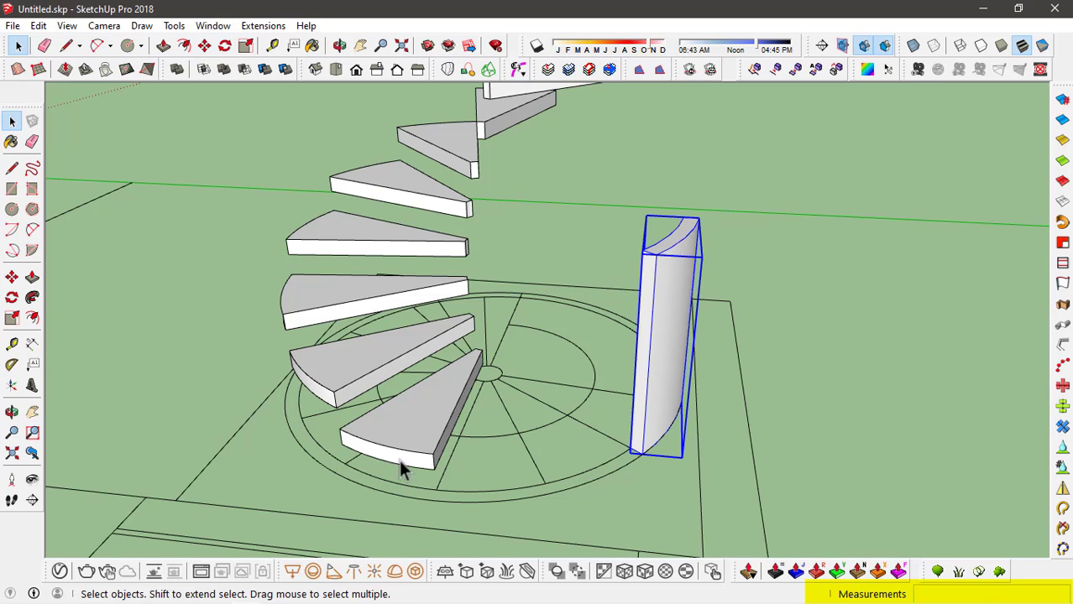
{"action": "middle_click_drag", "start_coordinate": [340, 451], "coordinate": [550, 365]}
{"action": "scroll", "coordinate": [548, 355], "scroll_direction": "up", "scroll_amount": 1}
{"action": "key", "text": "q"}
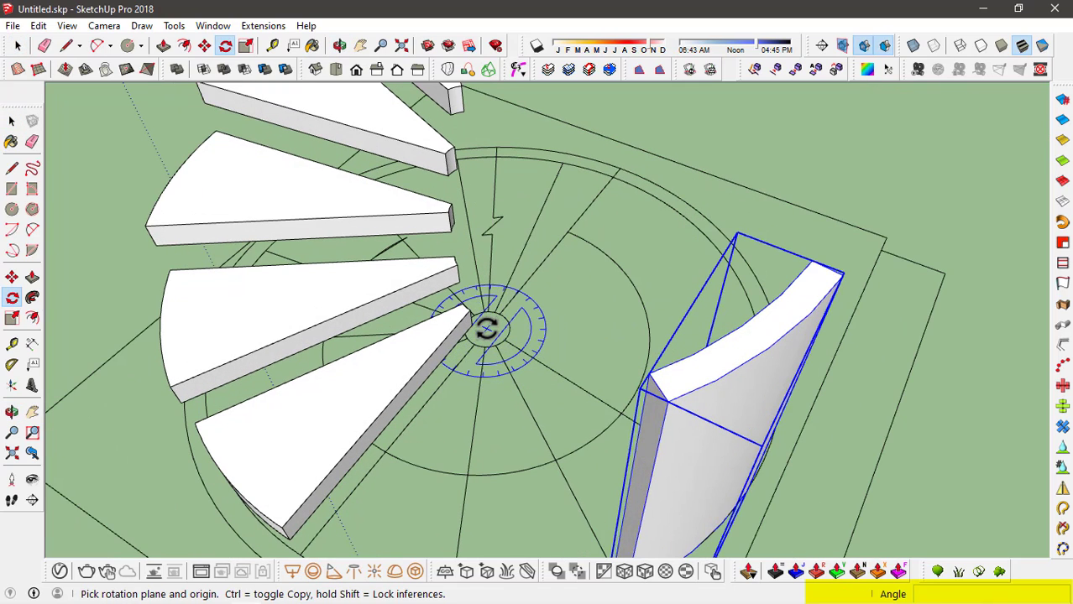
{"action": "scroll", "coordinate": [504, 339], "scroll_direction": "up", "scroll_amount": 3}
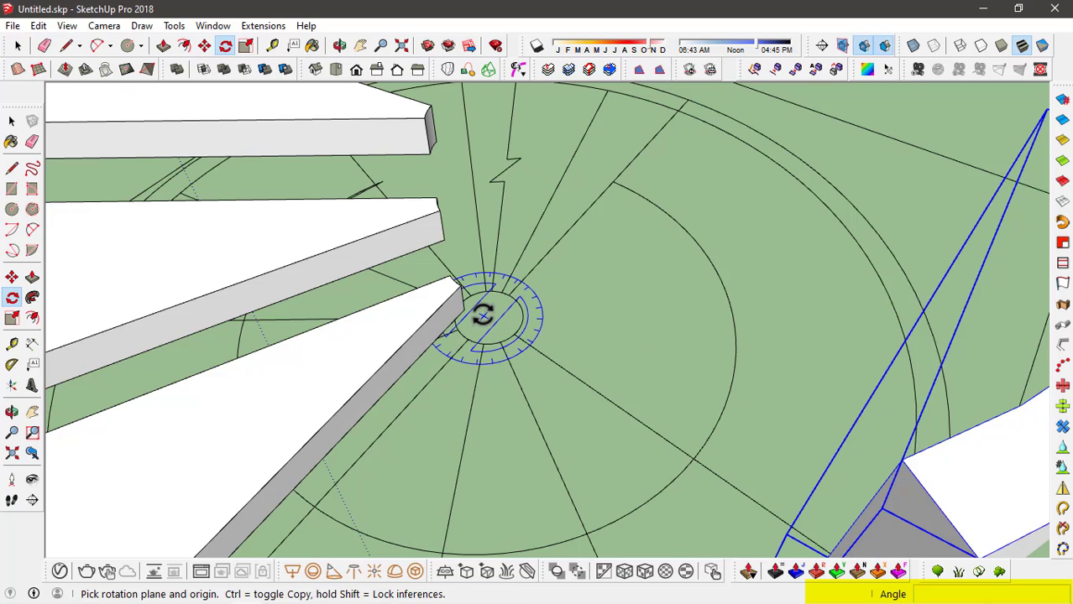
{"action": "left_click", "coordinate": [490, 318]}
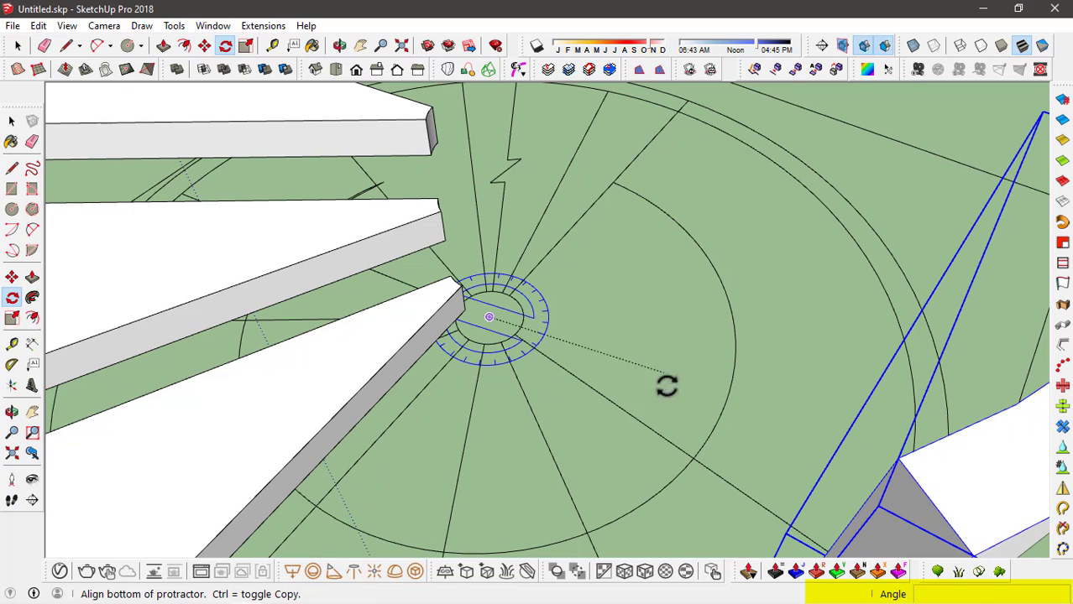
{"action": "left_click", "coordinate": [722, 477]}
{"action": "middle_click_drag", "start_coordinate": [587, 501], "coordinate": [258, 319]}
{"action": "middle_click_drag", "start_coordinate": [293, 270], "coordinate": [300, 360]}
{"action": "scroll", "coordinate": [282, 377], "scroll_direction": "up", "scroll_amount": 3}
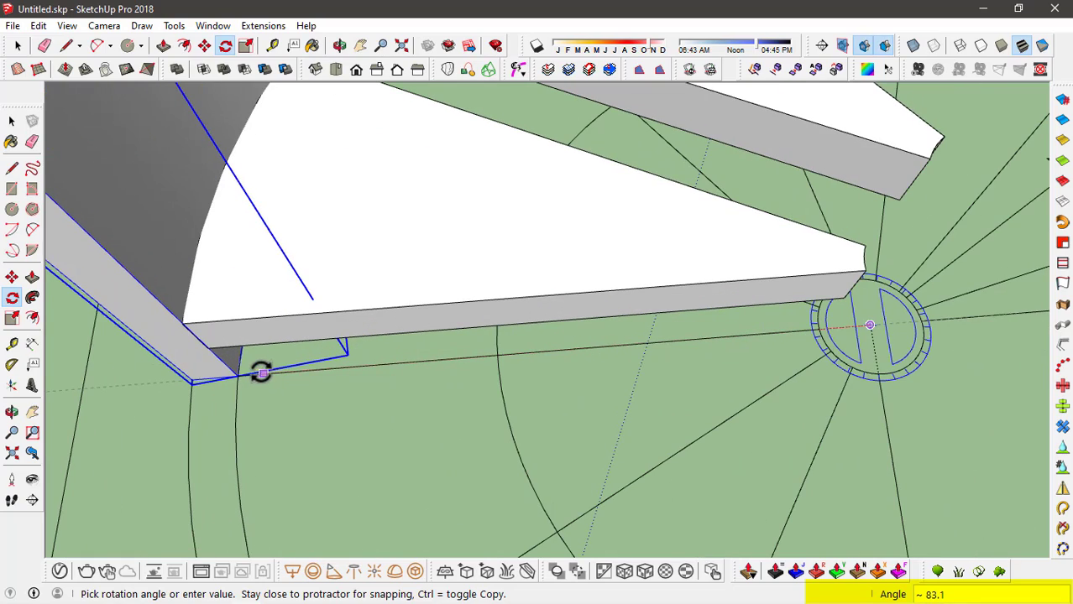
{"action": "left_click", "coordinate": [282, 372]}
{"action": "scroll", "coordinate": [615, 398], "scroll_direction": "down", "scroll_amount": 5}
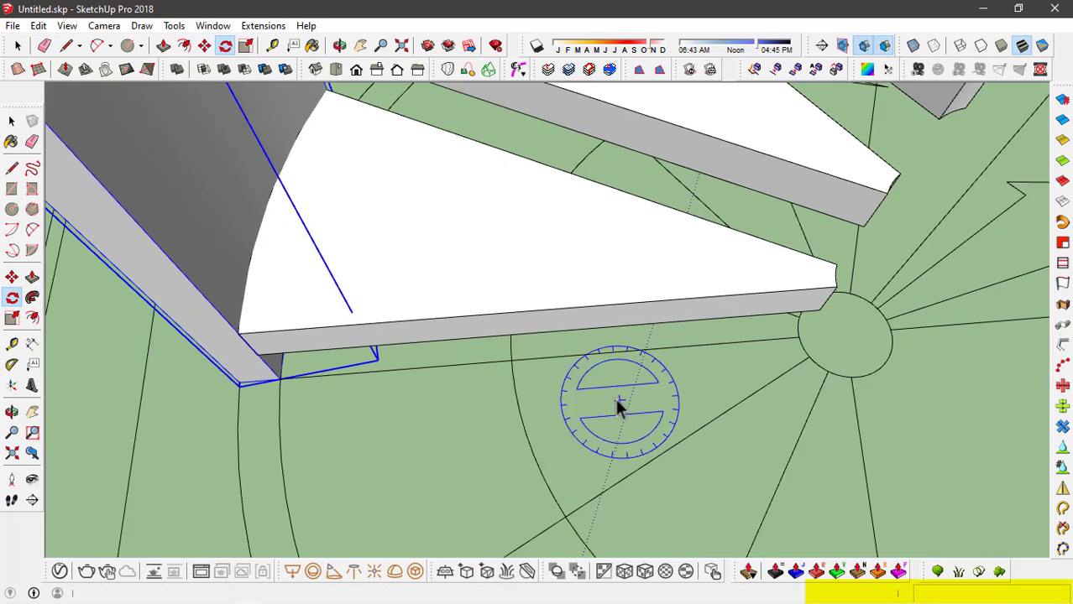
{"action": "key", "text": "space"}
Rotate a copy of the curved panel about the stair's centre by one tread division, placing it beside the second tread
{"action": "middle_click_drag", "start_coordinate": [587, 396], "coordinate": [268, 221]}
{"action": "scroll", "coordinate": [590, 344], "scroll_direction": "up", "scroll_amount": 3}
{"action": "middle_click_drag", "start_coordinate": [550, 380], "coordinate": [349, 254]}
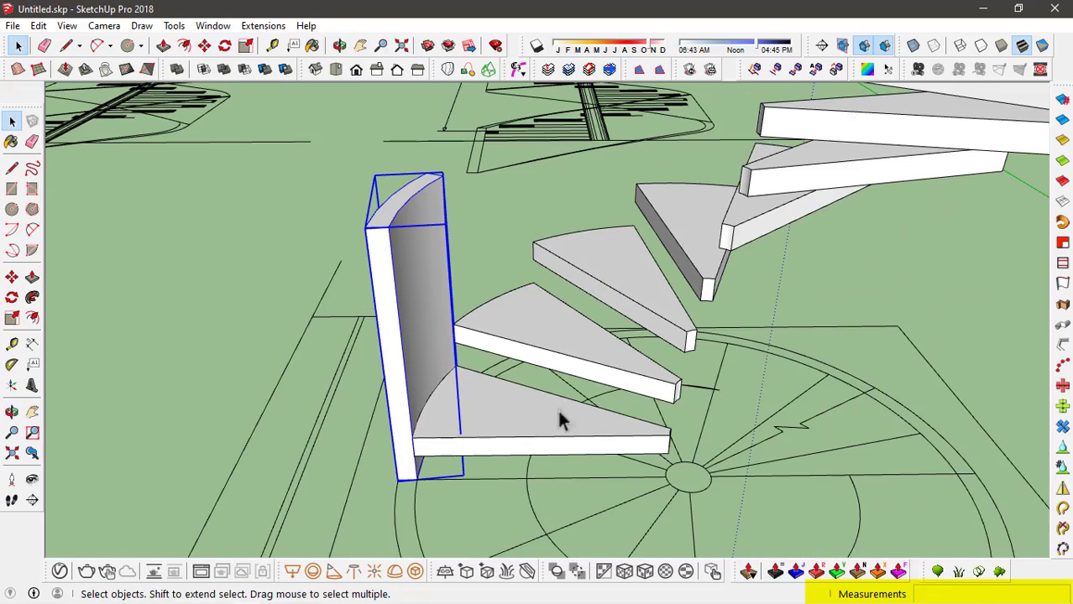
{"action": "middle_click_drag", "start_coordinate": [561, 420], "coordinate": [589, 465]}
{"action": "scroll", "coordinate": [590, 466], "scroll_direction": "up", "scroll_amount": 4}
{"action": "key", "text": "q"}
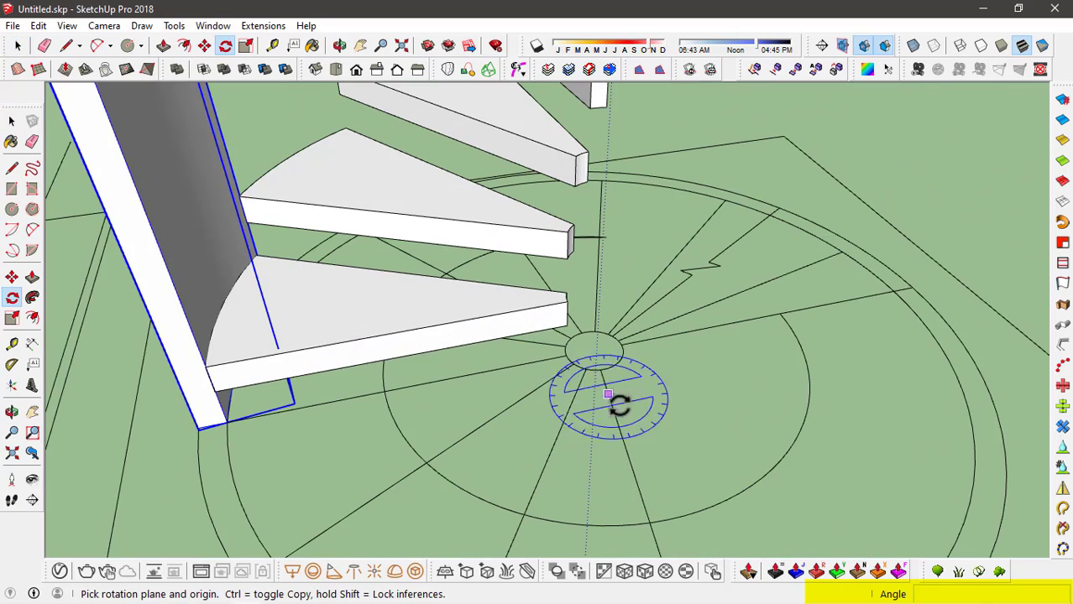
{"action": "left_click", "coordinate": [594, 351]}
{"action": "middle_click_drag", "start_coordinate": [594, 351], "coordinate": [671, 521]}
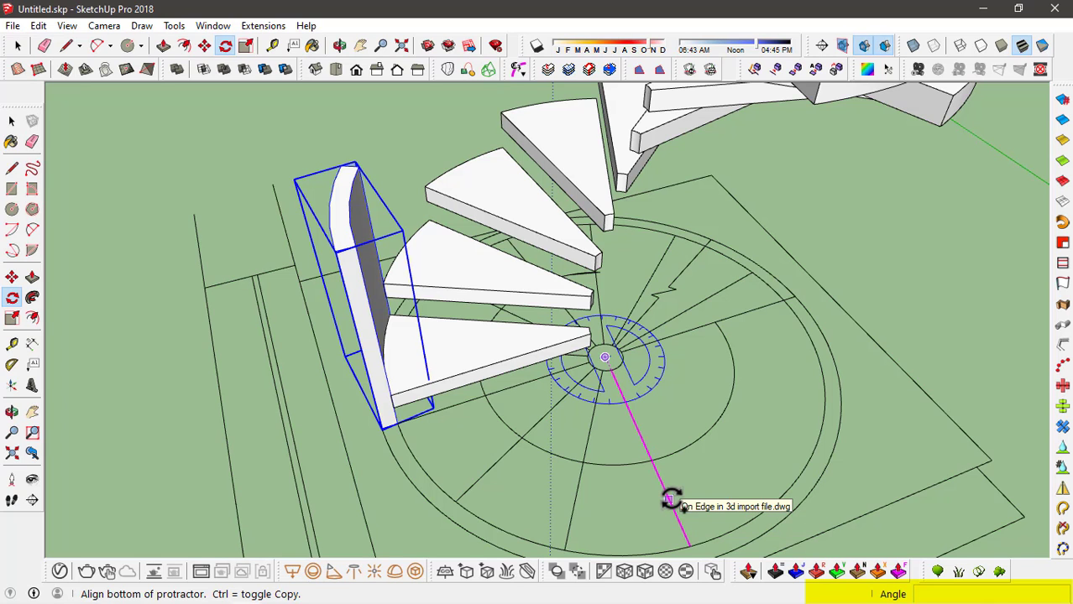
{"action": "left_click", "coordinate": [669, 501]}
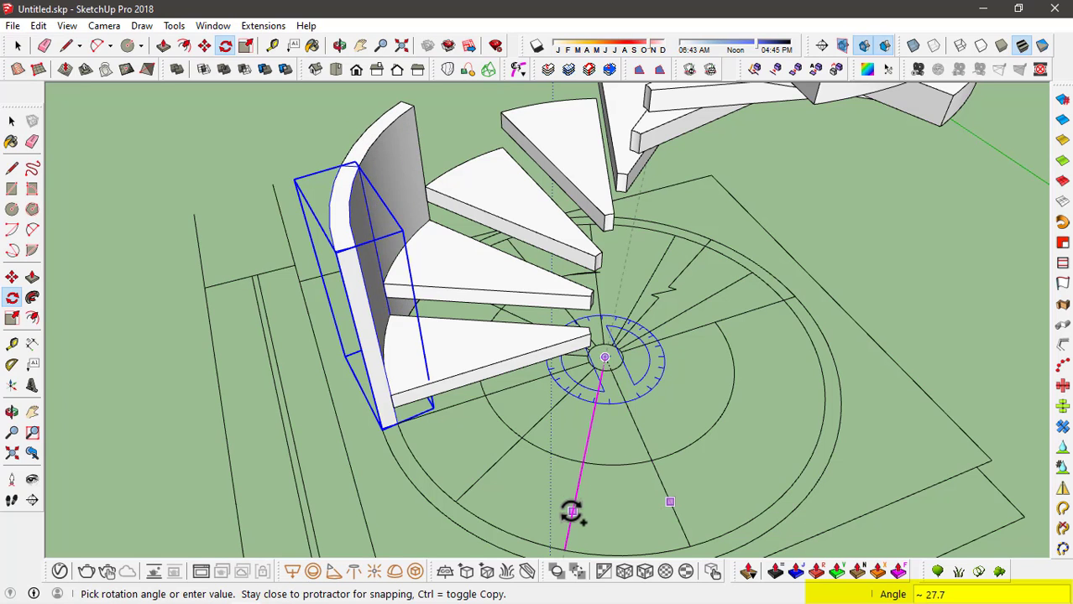
{"action": "left_click", "coordinate": [573, 511]}
Raise the copied panel 7 inches along the blue axis
{"action": "middle_click_drag", "start_coordinate": [574, 509], "coordinate": [827, 281]}
{"action": "middle_click_drag", "start_coordinate": [419, 407], "coordinate": [555, 345]}
{"action": "scroll", "coordinate": [453, 448], "scroll_direction": "up", "scroll_amount": 3}
{"action": "mouse_move", "coordinate": [371, 458]}
{"action": "middle_mouse_down"}
{"action": "mouse_move", "coordinate": [572, 363]}
{"action": "mouse_move", "coordinate": [548, 436]}
{"action": "middle_mouse_up"}
{"action": "key", "text": "m"}
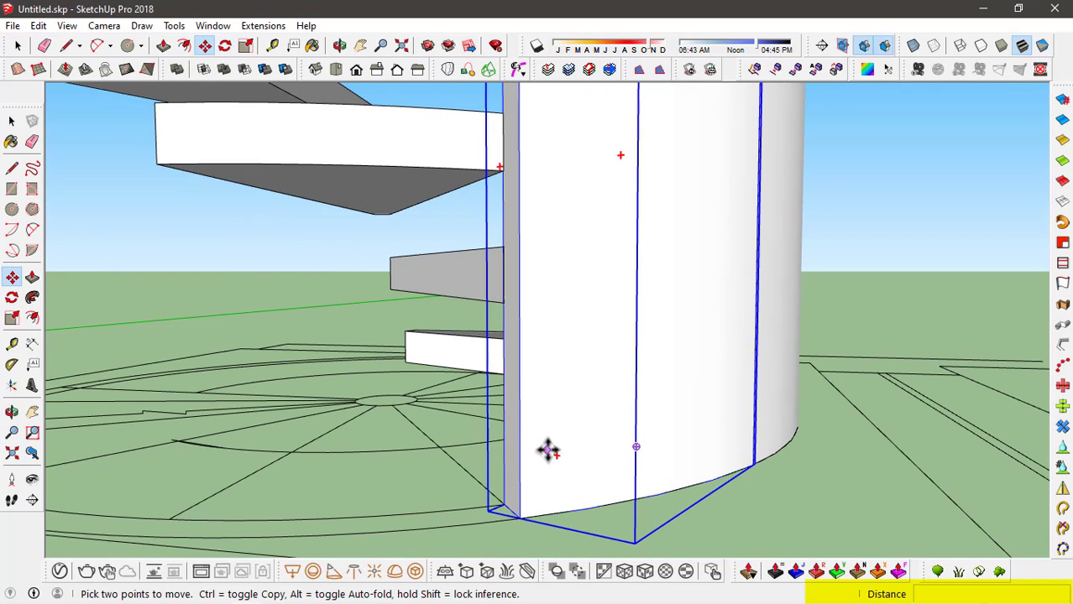
{"action": "left_click", "coordinate": [547, 448]}
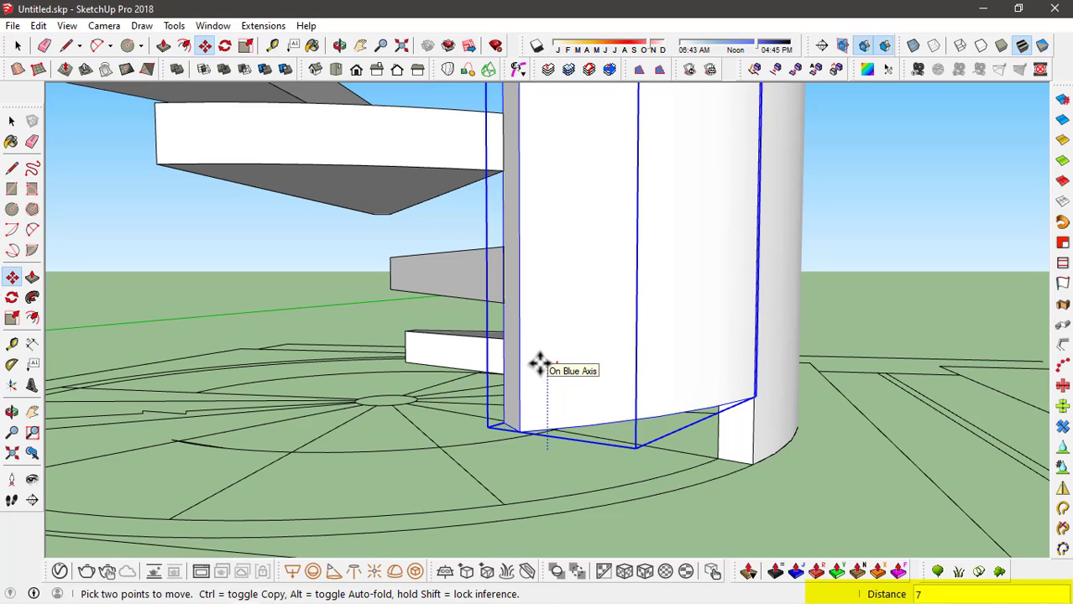
{"action": "key", "text": "Return"}
{"action": "key", "text": "space"}
Rotate a copy of both curved panels together about the stair's centre by two tread divisions
{"action": "scroll", "coordinate": [635, 363], "scroll_direction": "down", "scroll_amount": 3}
{"action": "middle_click_drag", "start_coordinate": [714, 375], "coordinate": [462, 394]}
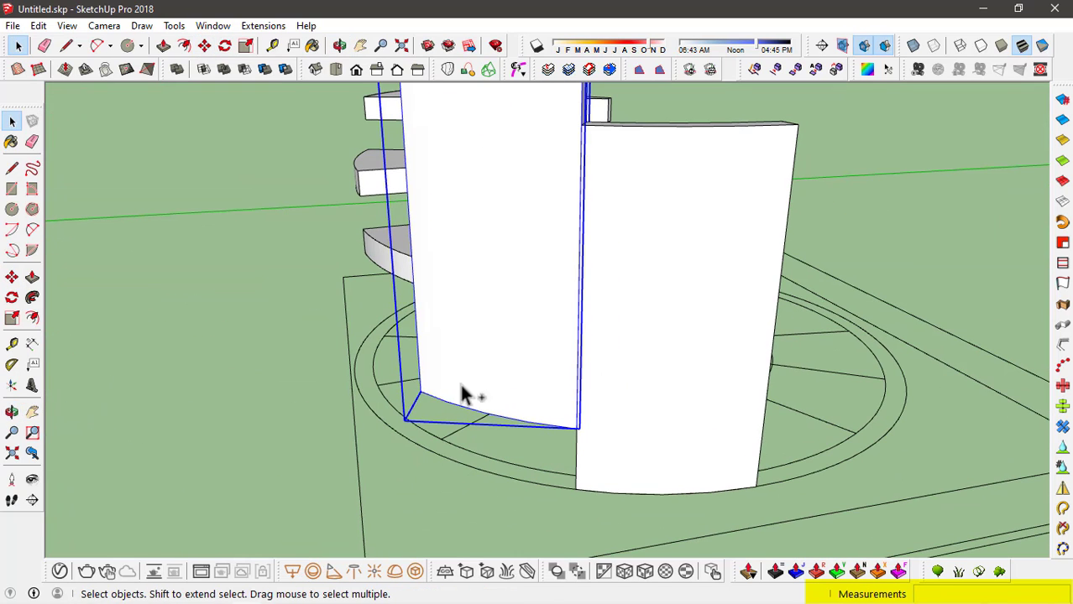
{"action": "left_click", "coordinate": [667, 344], "text": "ctrl"}
{"action": "left_click", "coordinate": [659, 352], "text": "shift"}
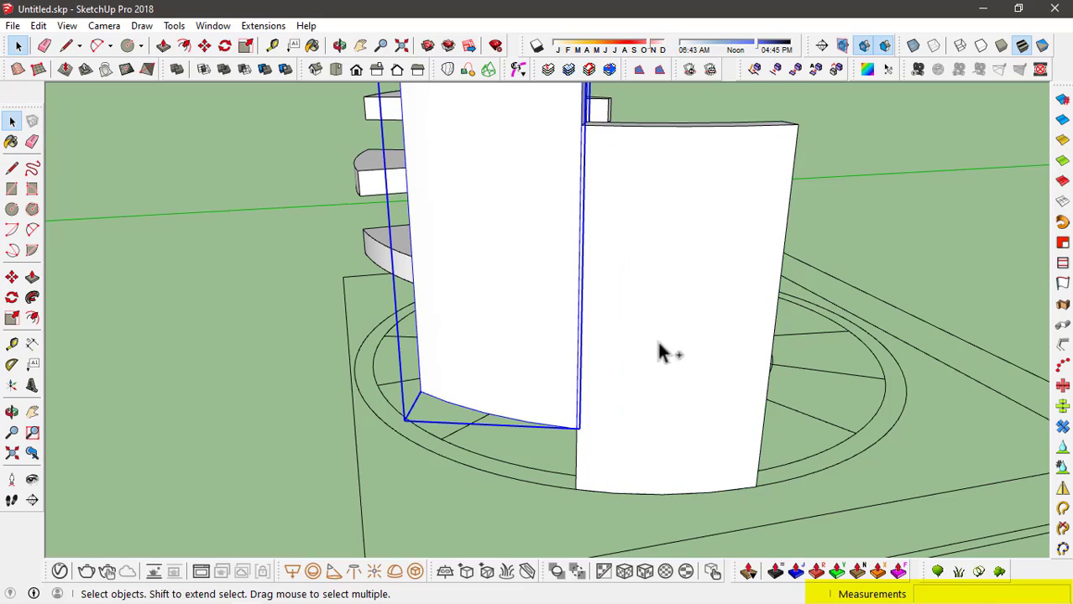
{"action": "middle_click_drag", "start_coordinate": [498, 283], "coordinate": [682, 304]}
{"action": "left_click", "coordinate": [724, 168], "text": "ctrl"}
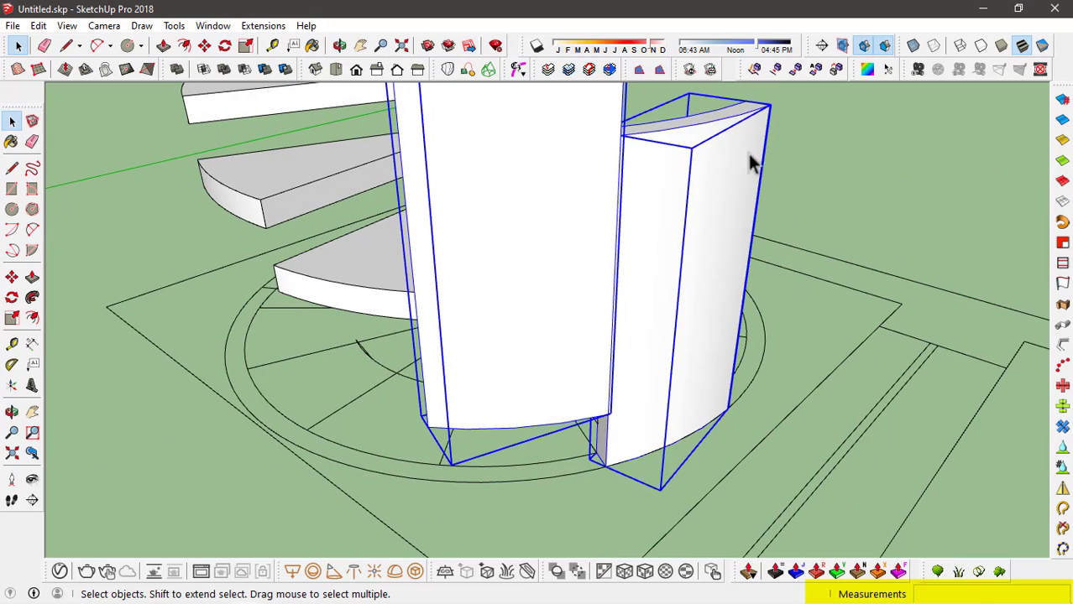
{"action": "middle_click_drag", "start_coordinate": [831, 137], "coordinate": [719, 333]}
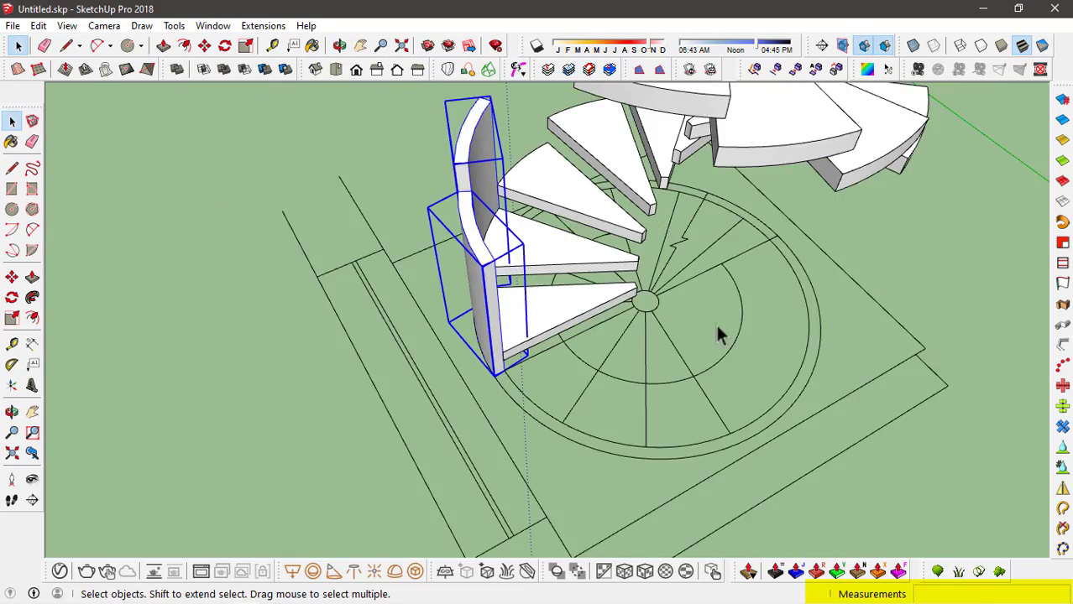
{"action": "scroll", "coordinate": [718, 331], "scroll_direction": "up", "scroll_amount": 5}
{"action": "key", "text": "q"}
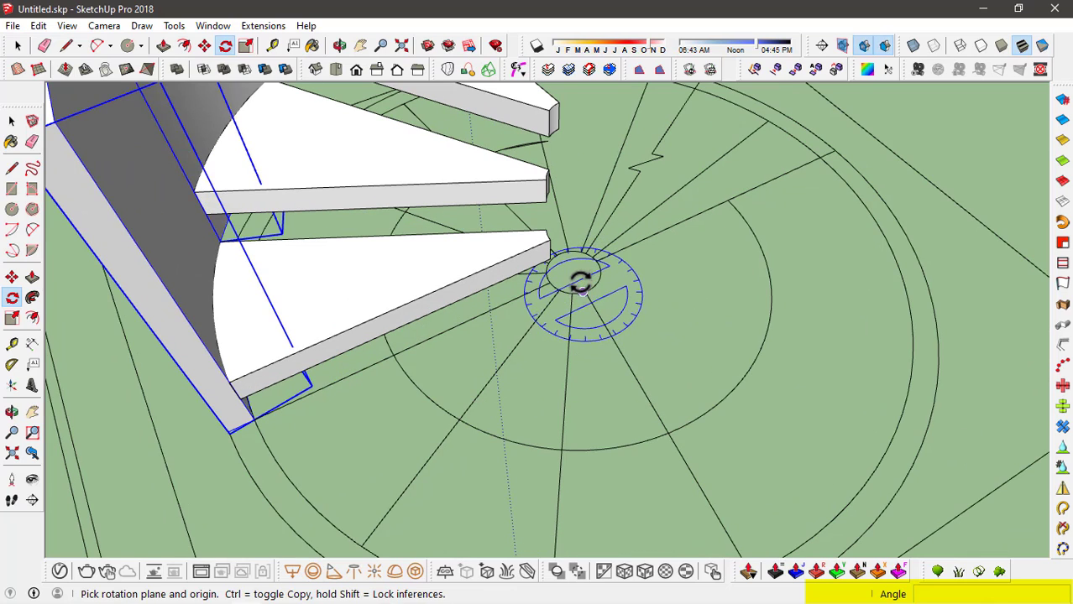
{"action": "left_click", "coordinate": [572, 271]}
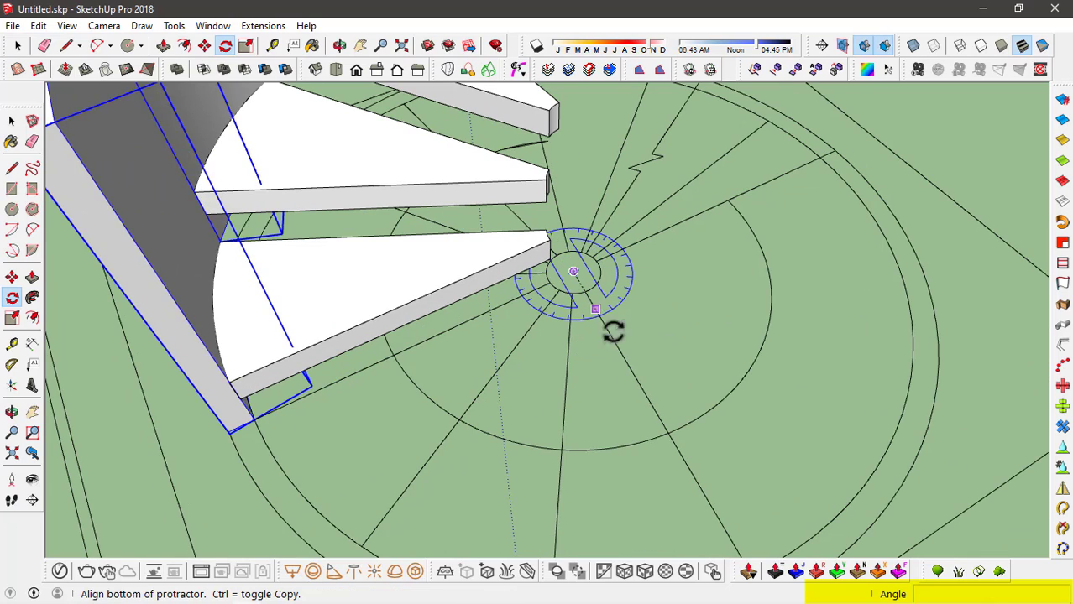
{"action": "left_click", "coordinate": [702, 494]}
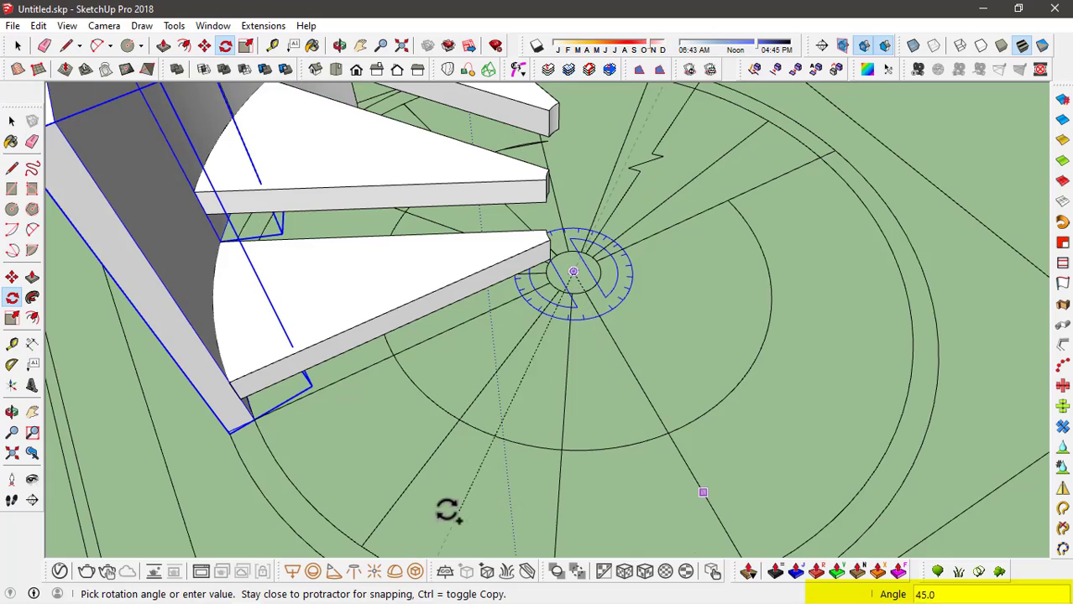
{"action": "left_click", "coordinate": [396, 501]}
{"action": "key", "text": "space"}
Raise the two newly copied panels along the blue axis by 7 inches twice, so they continue the stepped outer wall
{"action": "scroll", "coordinate": [607, 457], "scroll_direction": "down", "scroll_amount": 5}
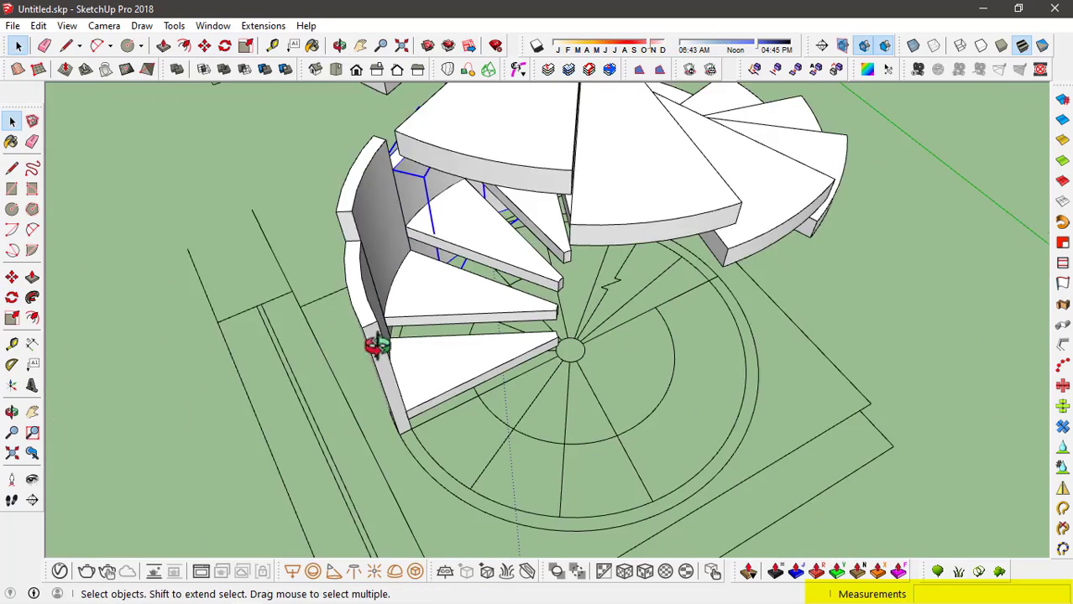
{"action": "middle_click_drag", "start_coordinate": [376, 345], "coordinate": [562, 327]}
{"action": "middle_click_drag", "start_coordinate": [469, 309], "coordinate": [522, 349]}
{"action": "scroll", "coordinate": [640, 420], "scroll_direction": "down", "scroll_amount": 3}
{"action": "middle_click_drag", "start_coordinate": [640, 419], "coordinate": [396, 348]}
{"action": "scroll", "coordinate": [419, 343], "scroll_direction": "down", "scroll_amount": 4}
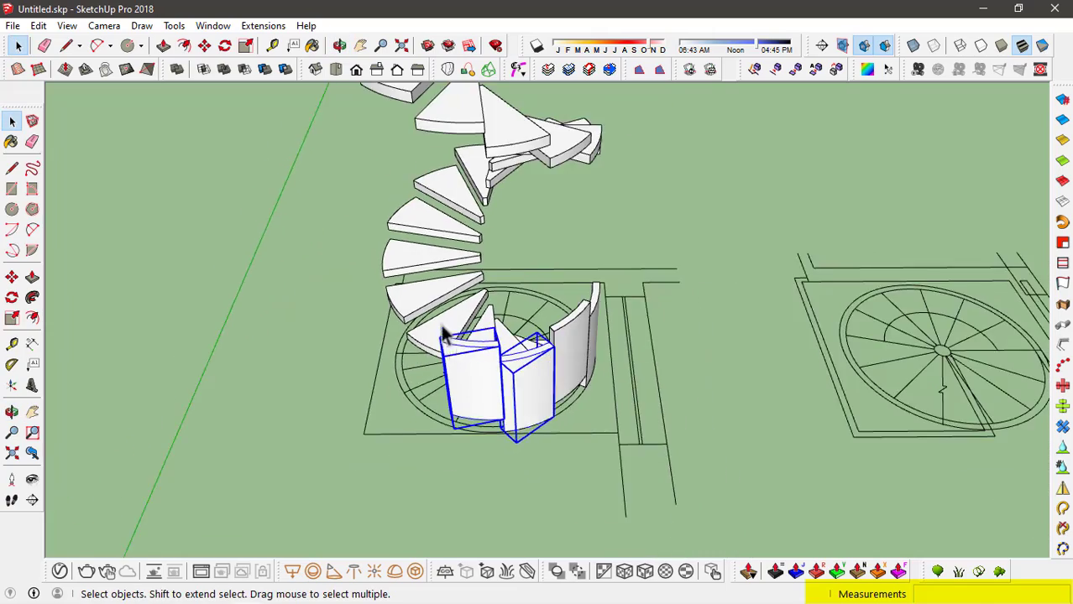
{"action": "scroll", "coordinate": [413, 212], "scroll_direction": "up", "scroll_amount": 3}
{"action": "scroll", "coordinate": [478, 352], "scroll_direction": "up", "scroll_amount": 3}
{"action": "middle_click_drag", "start_coordinate": [649, 371], "coordinate": [480, 471]}
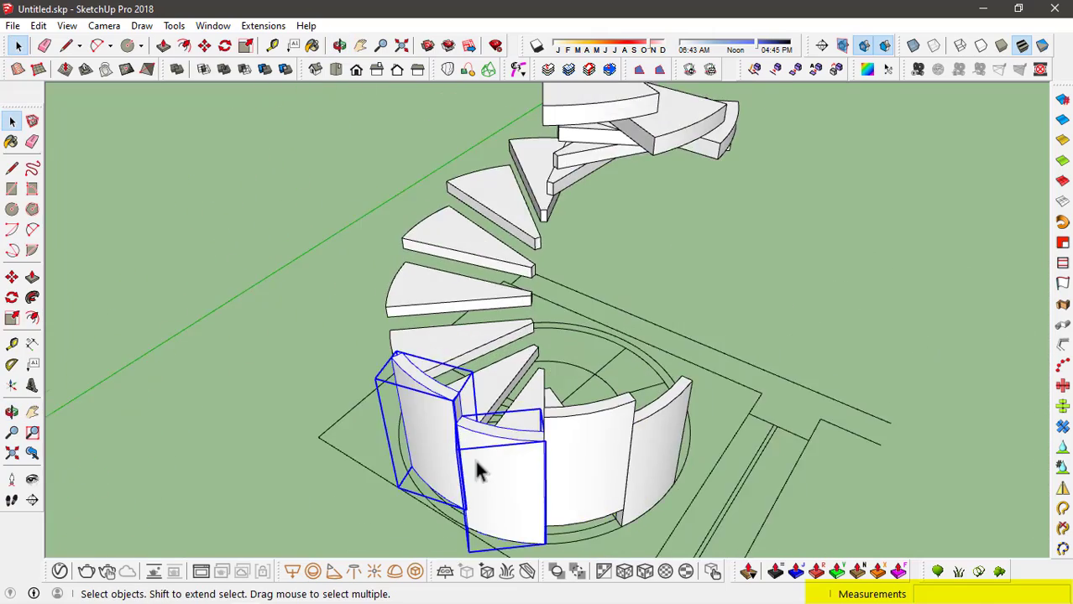
{"action": "scroll", "coordinate": [479, 472], "scroll_direction": "up", "scroll_amount": 2}
{"action": "scroll", "coordinate": [579, 336], "scroll_direction": "up", "scroll_amount": 3}
{"action": "middle_click_drag", "start_coordinate": [578, 336], "coordinate": [585, 289]}
{"action": "middle_click_drag", "start_coordinate": [584, 290], "coordinate": [590, 147], "text": "shift"}
{"action": "middle_click_drag", "start_coordinate": [602, 340], "coordinate": [565, 460]}
{"action": "scroll", "coordinate": [563, 468], "scroll_direction": "up", "scroll_amount": 4}
{"action": "middle_click_drag", "start_coordinate": [568, 420], "coordinate": [535, 516]}
{"action": "key", "text": "m"}
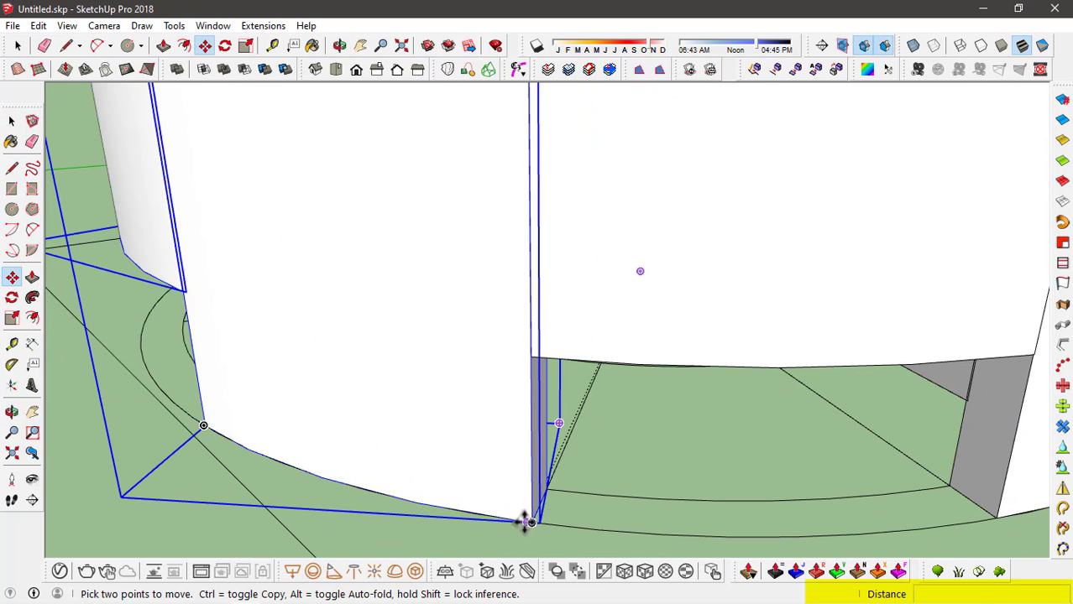
{"action": "left_click", "coordinate": [532, 521]}
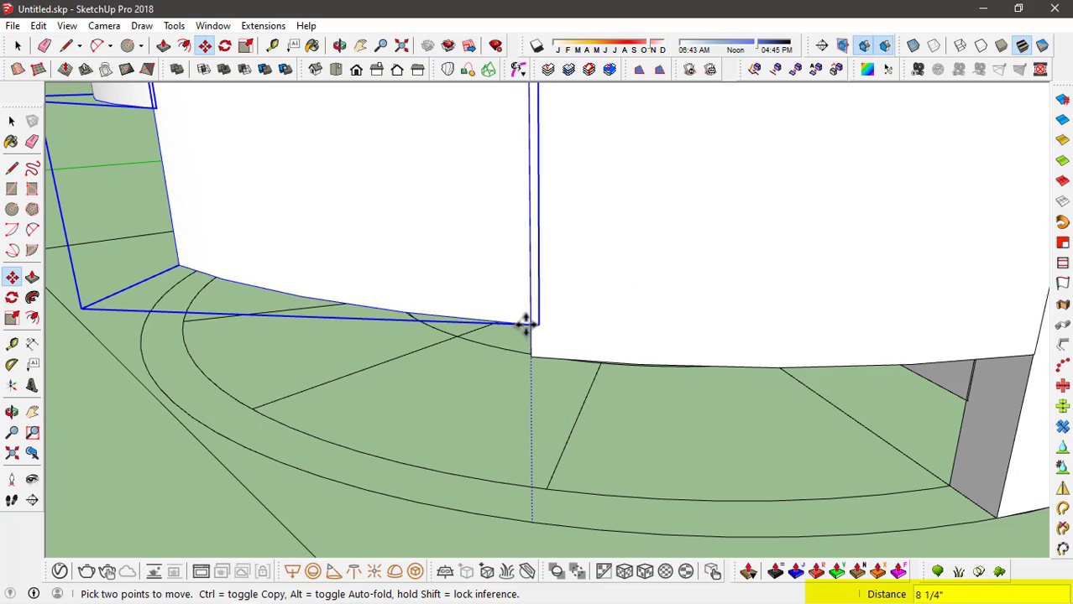
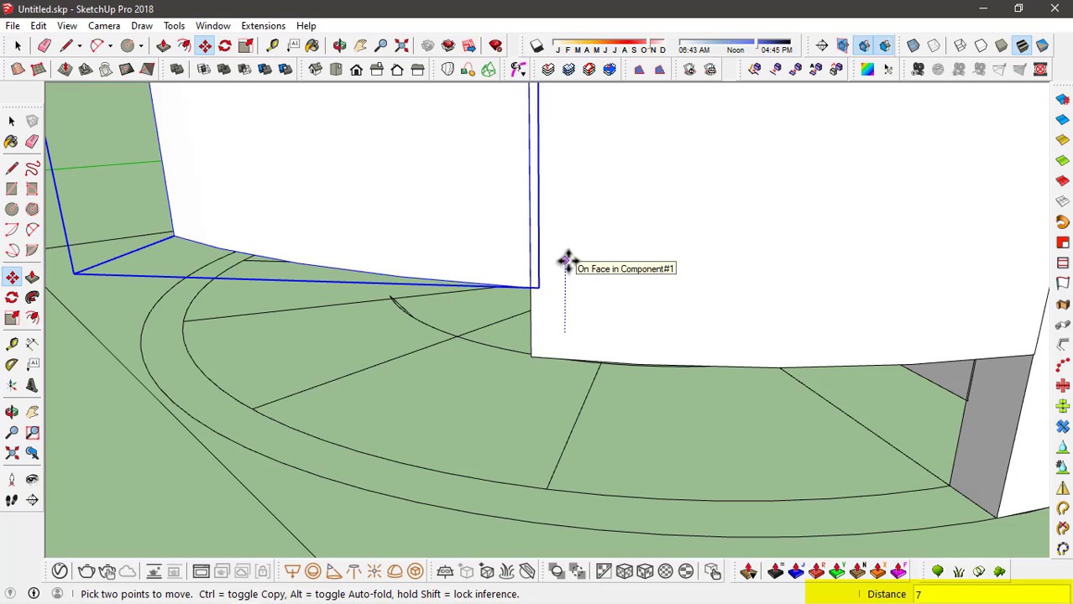
{"action": "key", "text": "Return"}
{"action": "scroll", "coordinate": [563, 327], "scroll_direction": "down", "scroll_amount": 2}
{"action": "key", "text": "space"}
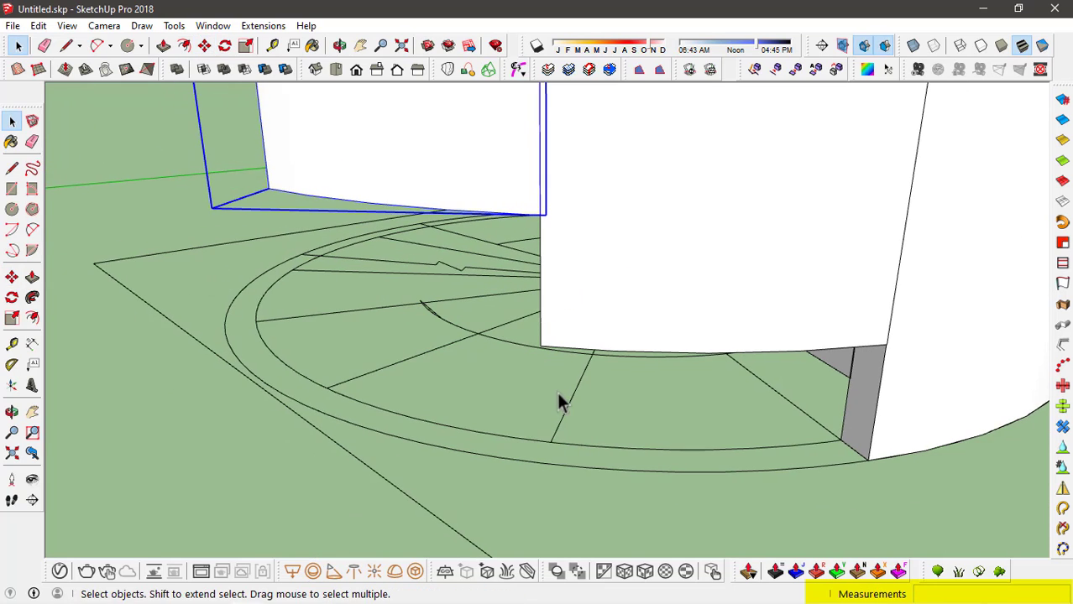
Rotate a copy of all four curved panels about the stair's centre to continue the outer wall
{"action": "middle_click_drag", "start_coordinate": [733, 320], "coordinate": [503, 376]}
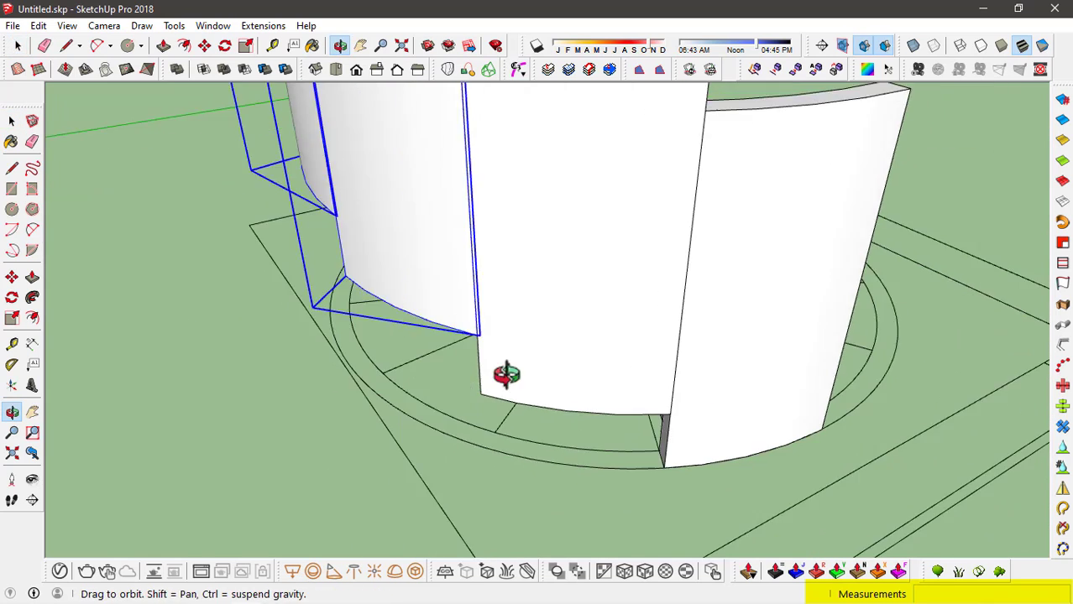
{"action": "scroll", "coordinate": [380, 312], "scroll_direction": "down", "scroll_amount": 4}
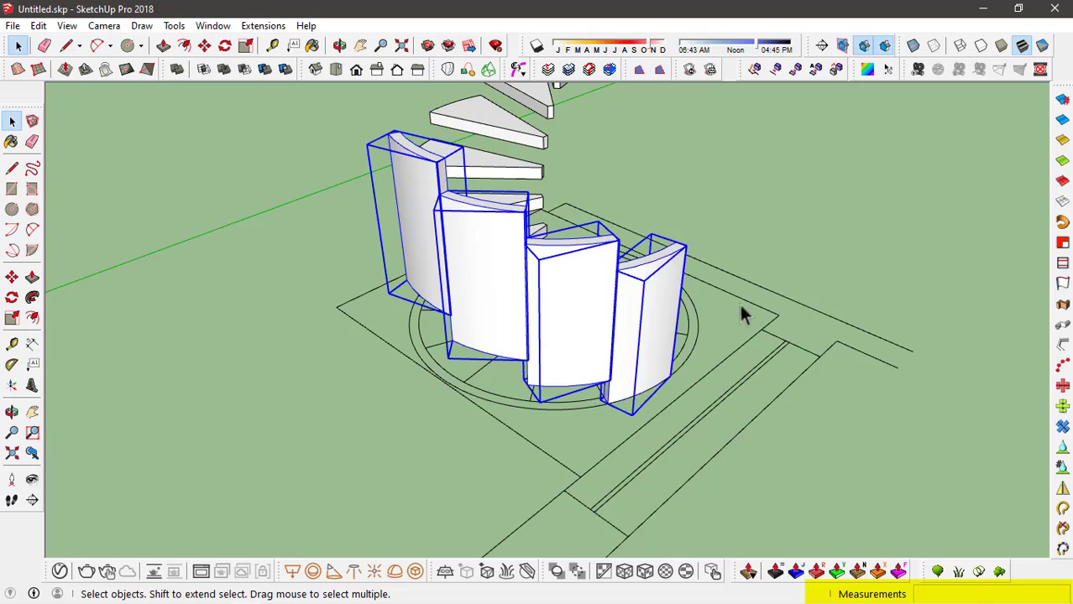
{"action": "scroll", "coordinate": [610, 393], "scroll_direction": "up", "scroll_amount": 8}
{"action": "key", "text": "q"}
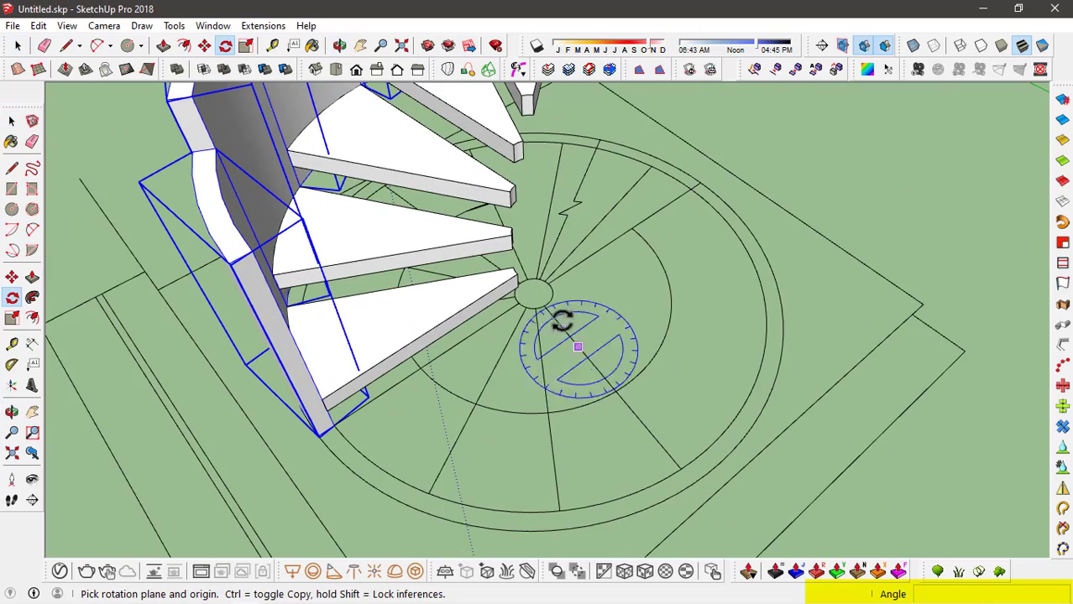
{"action": "left_click", "coordinate": [532, 293]}
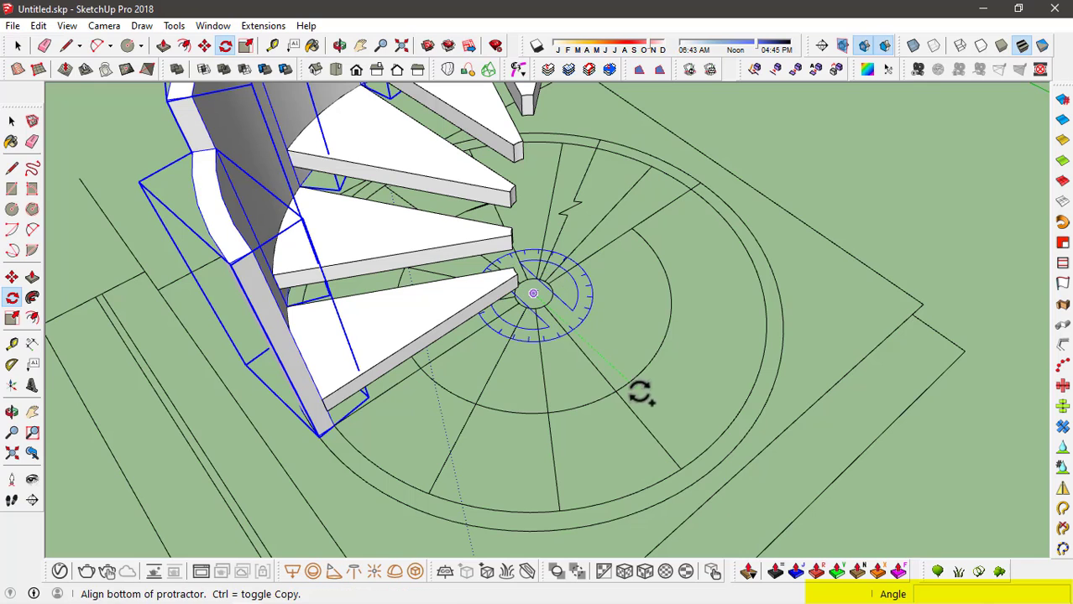
{"action": "left_click", "coordinate": [652, 434]}
{"action": "middle_click_drag", "start_coordinate": [539, 449], "coordinate": [716, 394]}
{"action": "middle_click_drag", "start_coordinate": [611, 452], "coordinate": [700, 439]}
{"action": "key", "text": "ctrl"}
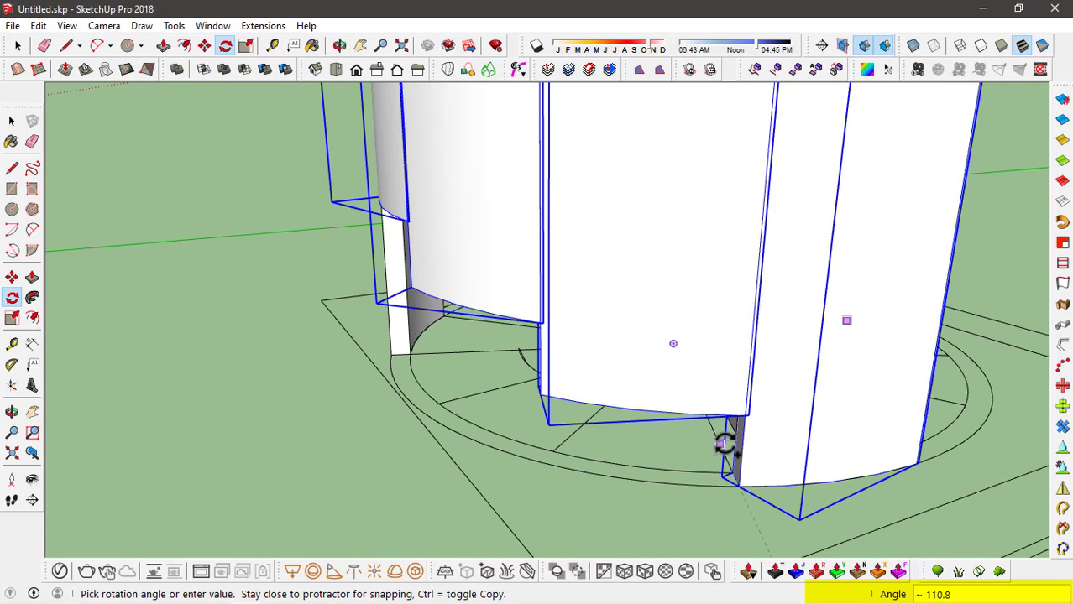
Move the selected curved wall panels straight up from the bottom corner of the lowest selected panel
{"action": "key", "text": "Escape"}
{"action": "middle_click_drag", "start_coordinate": [497, 338], "coordinate": [894, 357]}
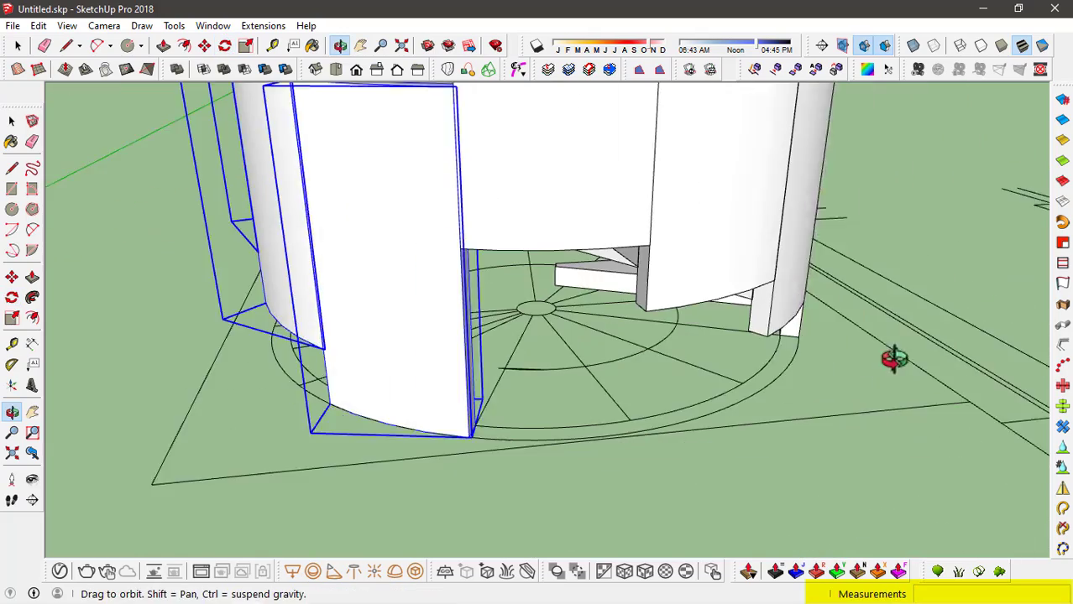
{"action": "scroll", "coordinate": [460, 322], "scroll_direction": "up", "scroll_amount": 2}
{"action": "scroll", "coordinate": [448, 461], "scroll_direction": "up", "scroll_amount": 3}
{"action": "key", "text": "m"}
{"action": "left_click", "coordinate": [521, 465]}
{"action": "middle_click_drag", "start_coordinate": [541, 412], "coordinate": [550, 504]}
{"action": "scroll", "coordinate": [545, 438], "scroll_direction": "down", "scroll_amount": 4}
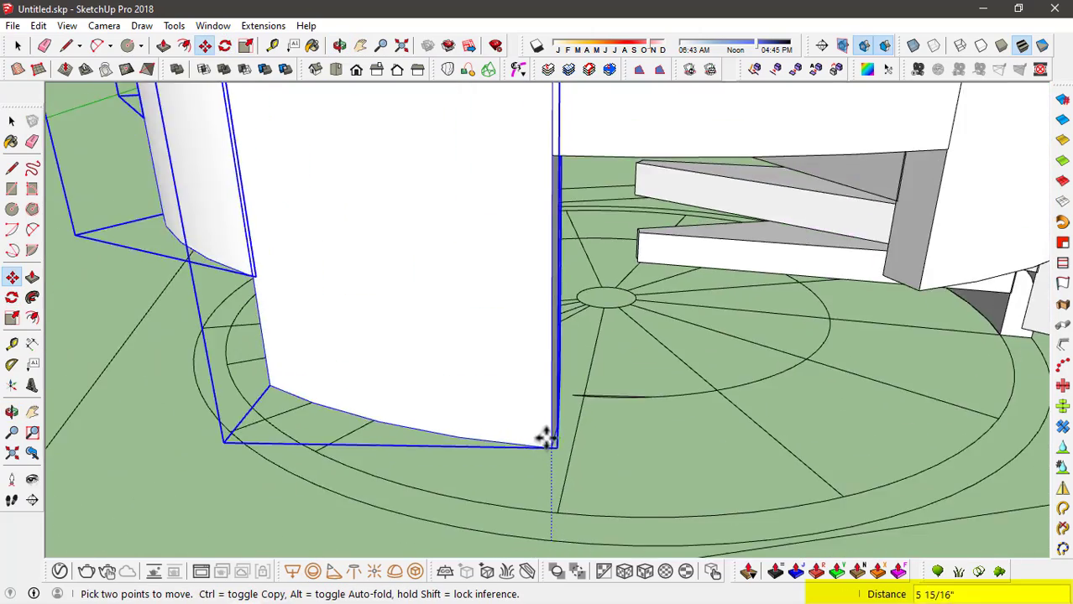
{"action": "scroll", "coordinate": [542, 303], "scroll_direction": "up", "scroll_amount": 3}
{"action": "scroll", "coordinate": [554, 267], "scroll_direction": "down", "scroll_amount": 2}
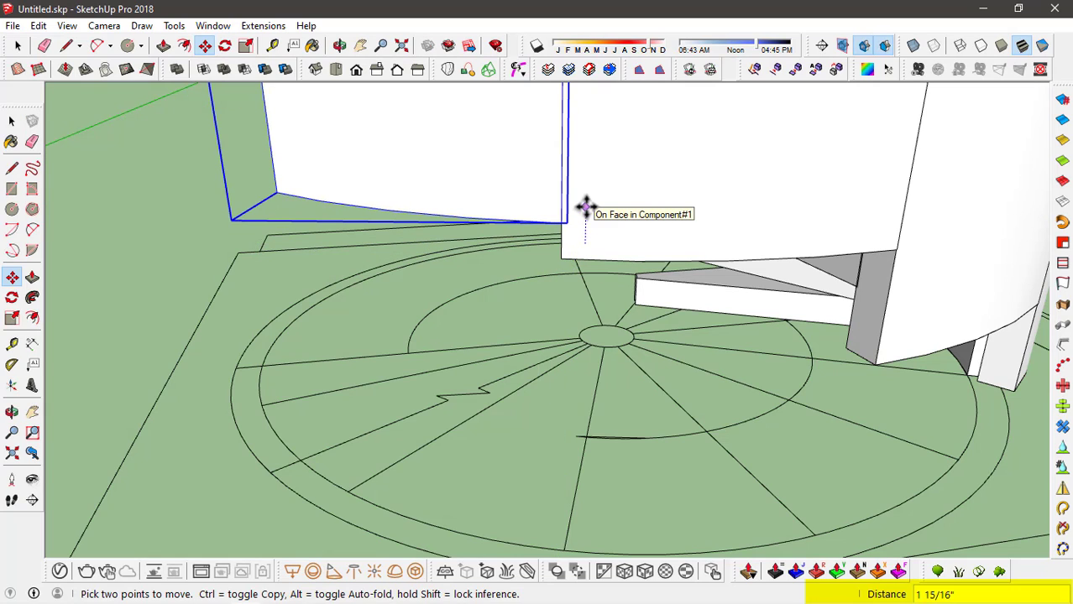
{"action": "key", "text": "Return"}
{"action": "scroll", "coordinate": [464, 312], "scroll_direction": "down", "scroll_amount": 2}
{"action": "key", "text": "space"}
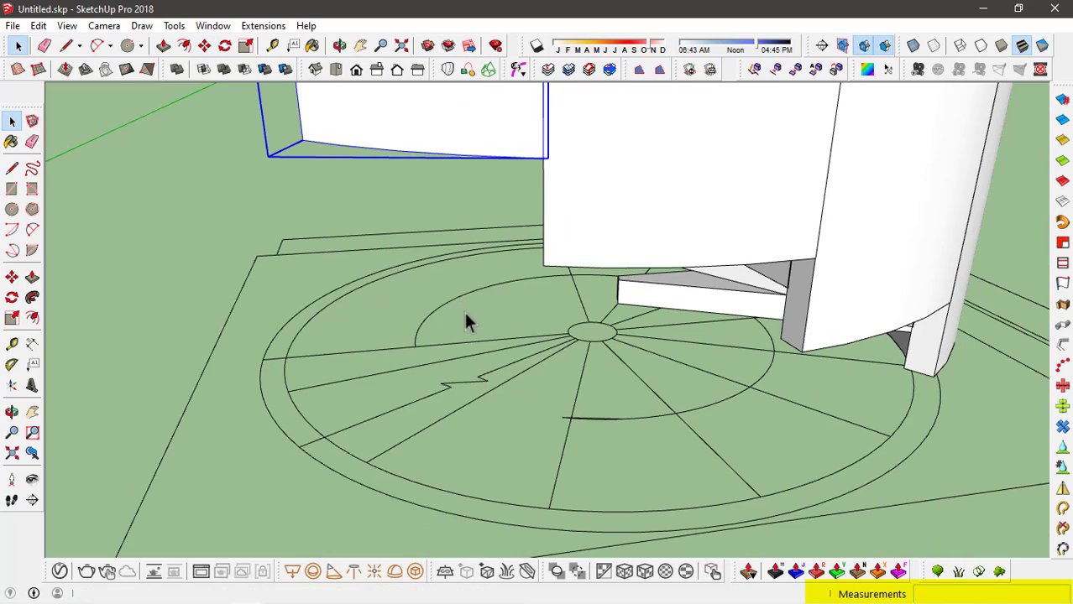
Measure the vertical offset between the bottom corners of the raised panel and the adjacent wall panel
{"action": "middle_click_drag", "start_coordinate": [564, 294], "coordinate": [599, 211]}
{"action": "scroll", "coordinate": [605, 177], "scroll_direction": "up", "scroll_amount": 3}
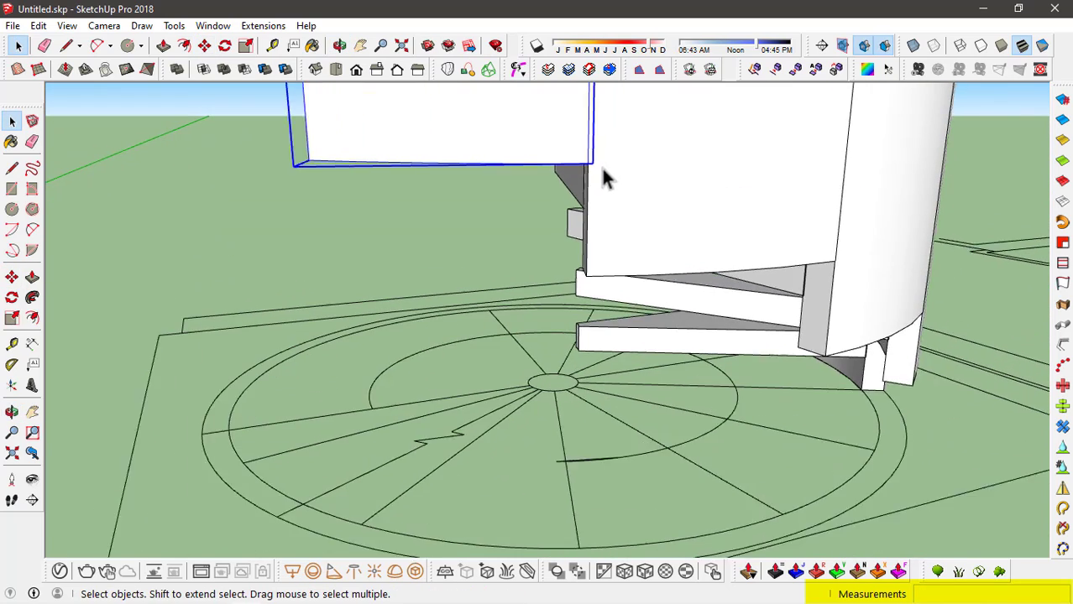
{"action": "key", "text": "t"}
{"action": "left_click", "coordinate": [575, 161]}
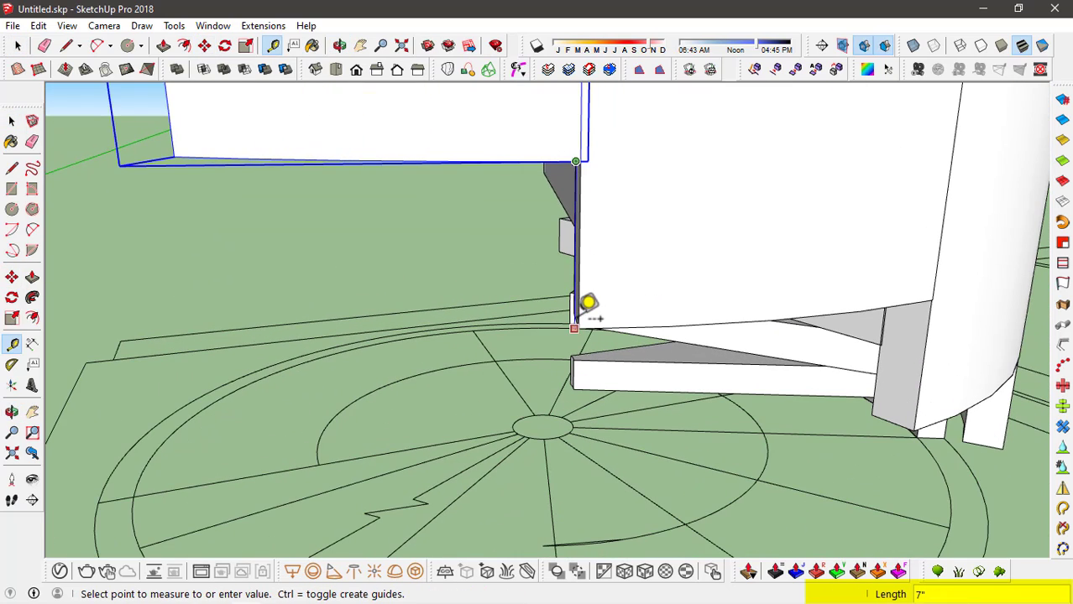
{"action": "key", "text": "space"}
Examine the stepped curved wall panels and treads of the spiral stair from several sides and from above
{"action": "scroll", "coordinate": [531, 307], "scroll_direction": "down", "scroll_amount": 3}
{"action": "middle_click_drag", "start_coordinate": [532, 307], "coordinate": [881, 270]}
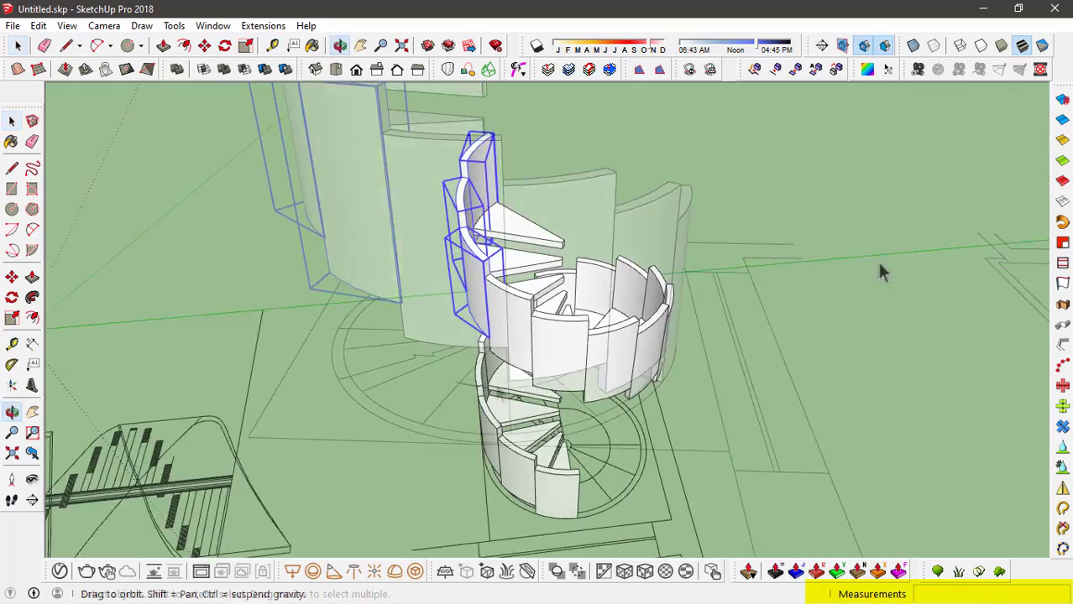
{"action": "scroll", "coordinate": [541, 286], "scroll_direction": "up", "scroll_amount": 3}
{"action": "middle_click_drag", "start_coordinate": [541, 286], "coordinate": [791, 289]}
{"action": "scroll", "coordinate": [755, 252], "scroll_direction": "up", "scroll_amount": 3}
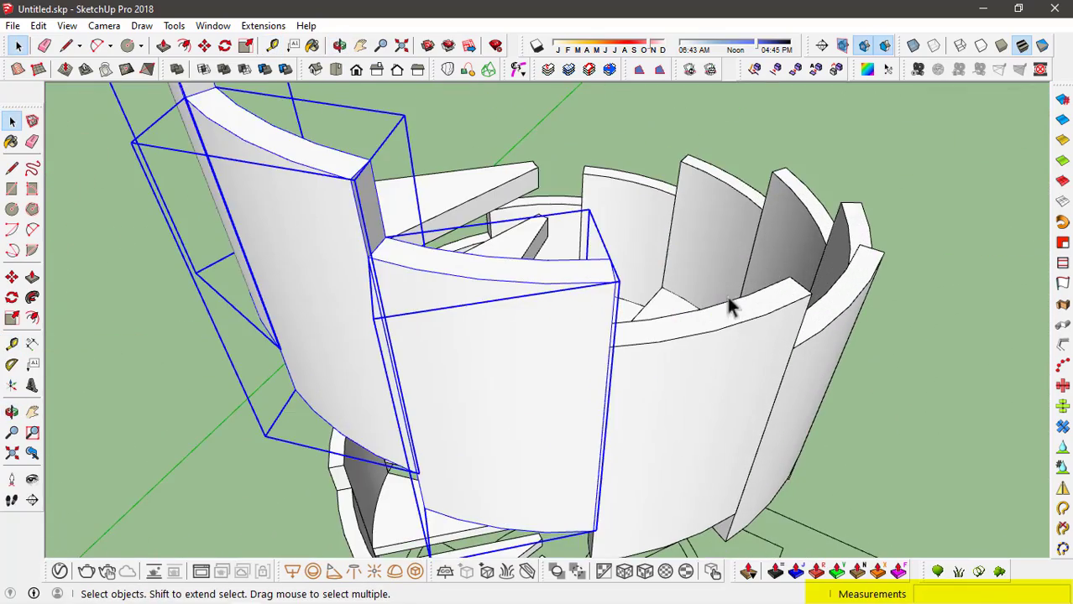
{"action": "scroll", "coordinate": [726, 298], "scroll_direction": "down", "scroll_amount": 3}
{"action": "middle_click_drag", "start_coordinate": [719, 293], "coordinate": [411, 329]}
{"action": "scroll", "coordinate": [698, 348], "scroll_direction": "down", "scroll_amount": 2}
{"action": "middle_click_drag", "start_coordinate": [699, 348], "coordinate": [541, 187]}
{"action": "scroll", "coordinate": [643, 315], "scroll_direction": "down", "scroll_amount": 2}
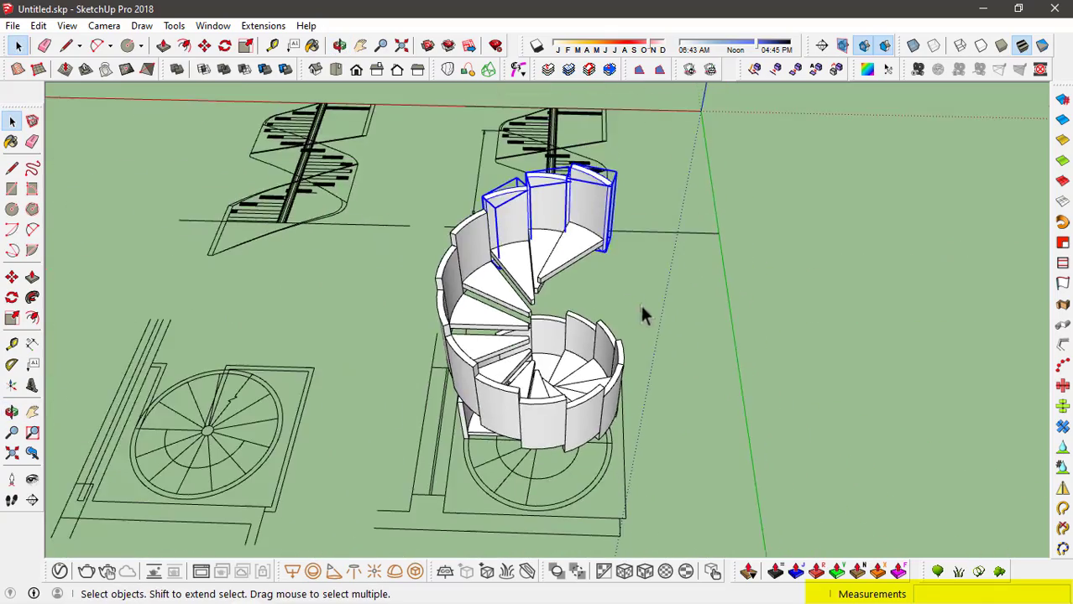
Open the lowest curved wall panel for editing and raise its bottom end edge vertically to the adjacent panel's lower corner
{"action": "middle_click_drag", "start_coordinate": [642, 314], "coordinate": [675, 471]}
{"action": "scroll", "coordinate": [539, 485], "scroll_direction": "up", "scroll_amount": 3}
{"action": "scroll", "coordinate": [670, 467], "scroll_direction": "up", "scroll_amount": 3}
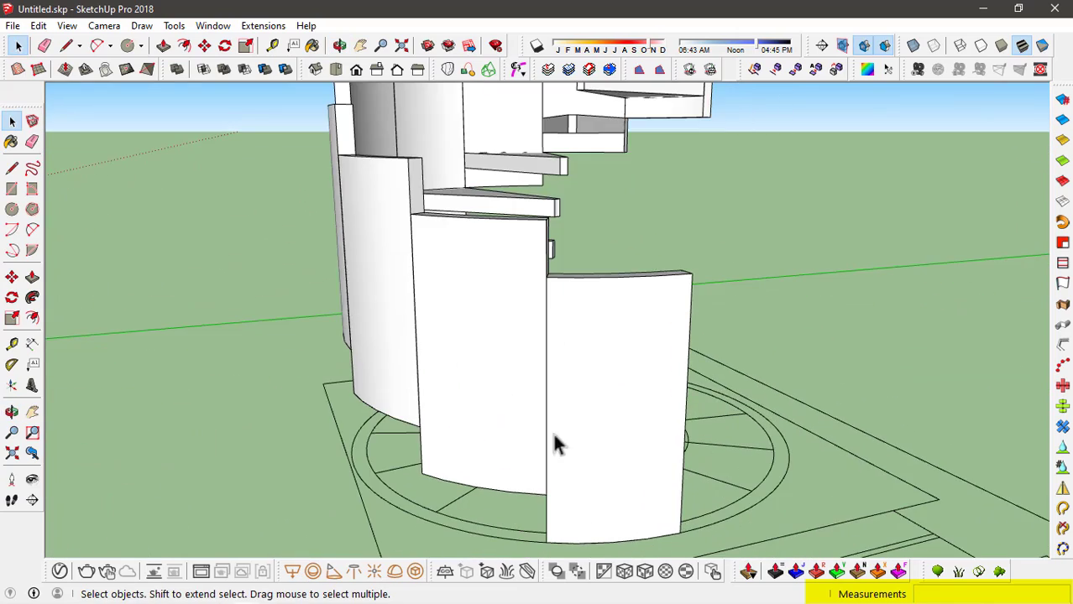
{"action": "middle_click_drag", "start_coordinate": [555, 445], "coordinate": [623, 410]}
{"action": "scroll", "coordinate": [623, 409], "scroll_direction": "up", "scroll_amount": 2}
{"action": "double_click", "coordinate": [576, 254]}
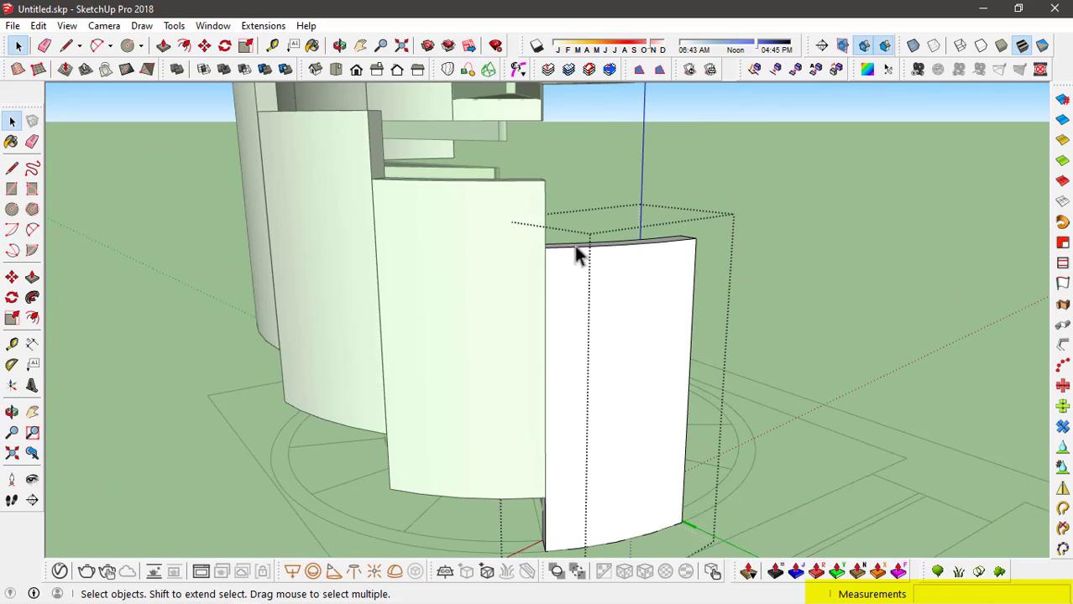
{"action": "scroll", "coordinate": [541, 473], "scroll_direction": "down", "scroll_amount": 2}
{"action": "scroll", "coordinate": [568, 455], "scroll_direction": "up", "scroll_amount": 5}
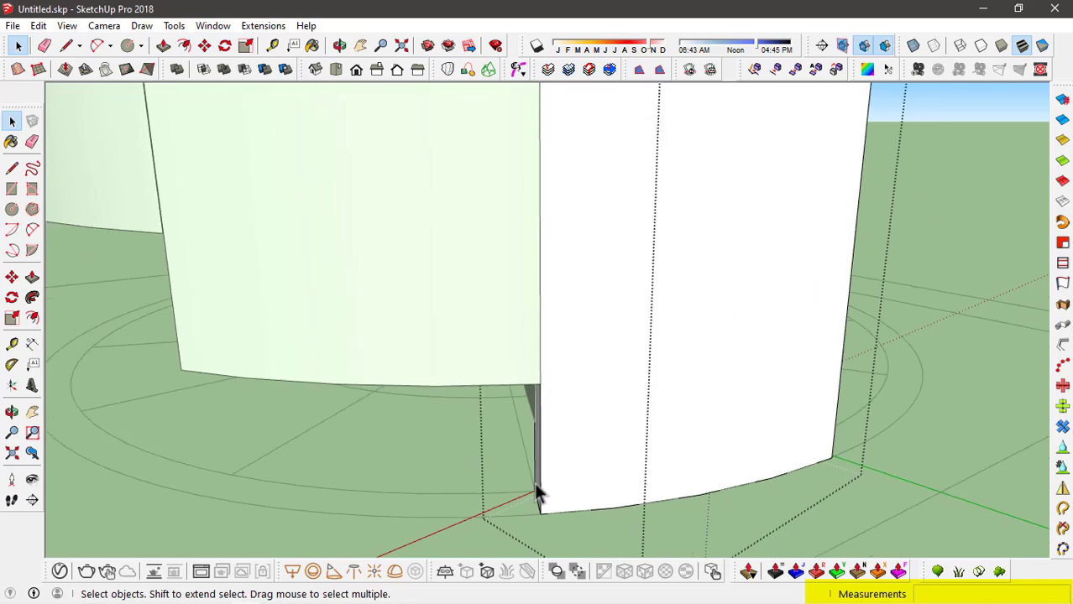
{"action": "middle_click_drag", "start_coordinate": [537, 495], "coordinate": [569, 527]}
{"action": "key", "text": "m"}
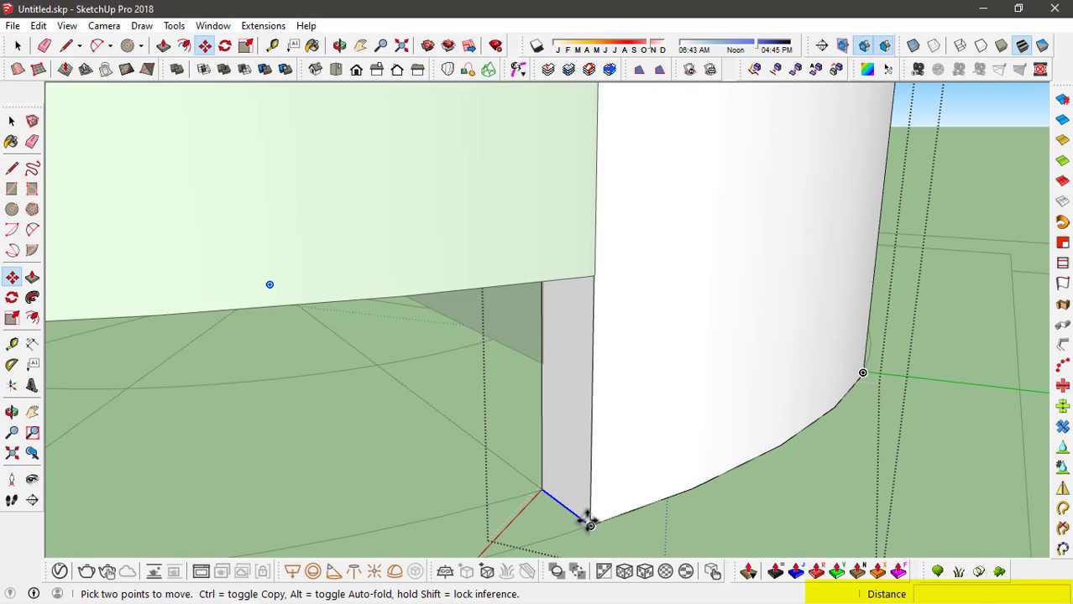
{"action": "left_click", "coordinate": [586, 519]}
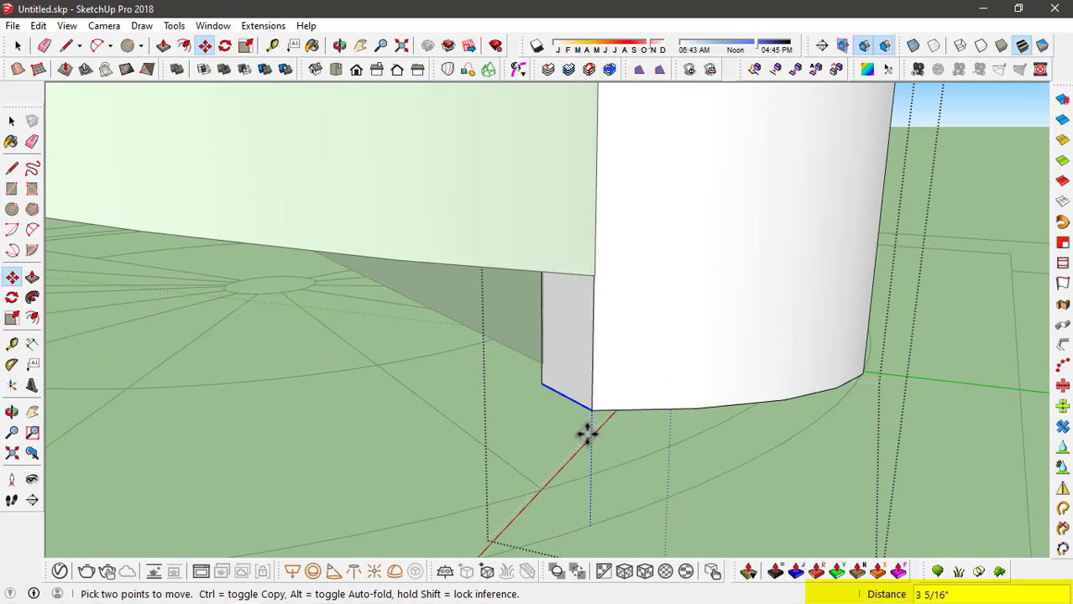
{"action": "middle_click_drag", "start_coordinate": [586, 453], "coordinate": [607, 314]}
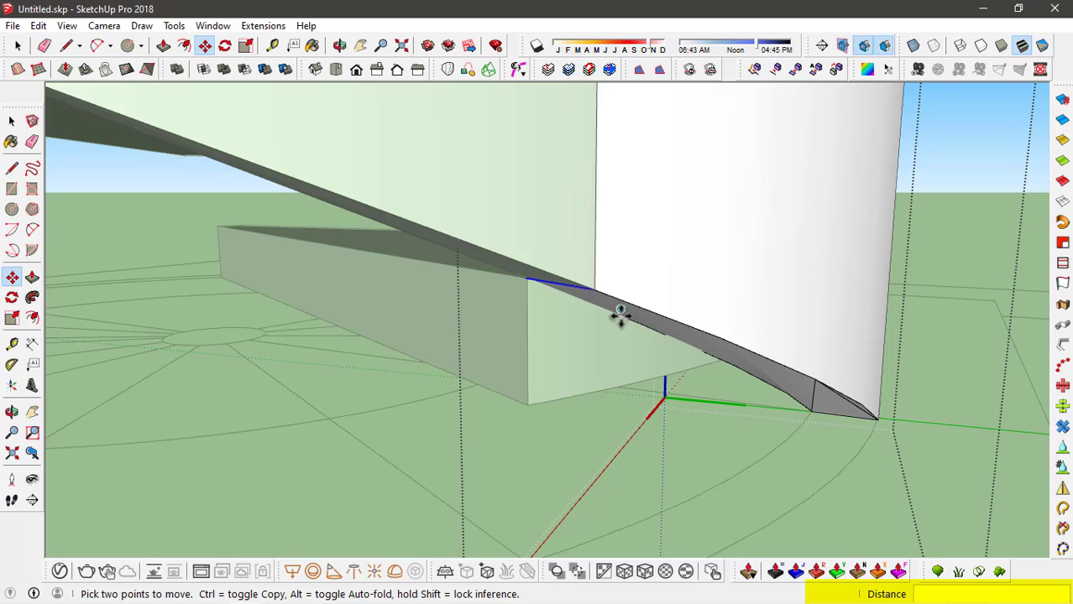
Raise the same panel's top end edge 7 inches along the blue axis to slope its top towards the adjacent panel
{"action": "middle_click_drag", "start_coordinate": [542, 318], "coordinate": [539, 263]}
{"action": "scroll", "coordinate": [489, 200], "scroll_direction": "up", "scroll_amount": 3}
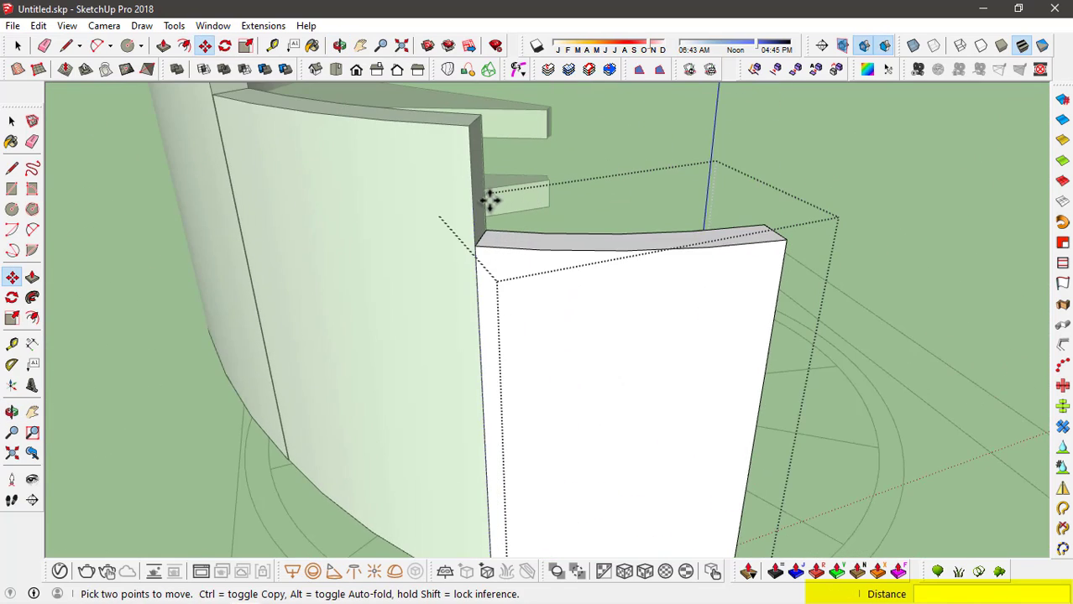
{"action": "middle_click_drag", "start_coordinate": [472, 174], "coordinate": [531, 222]}
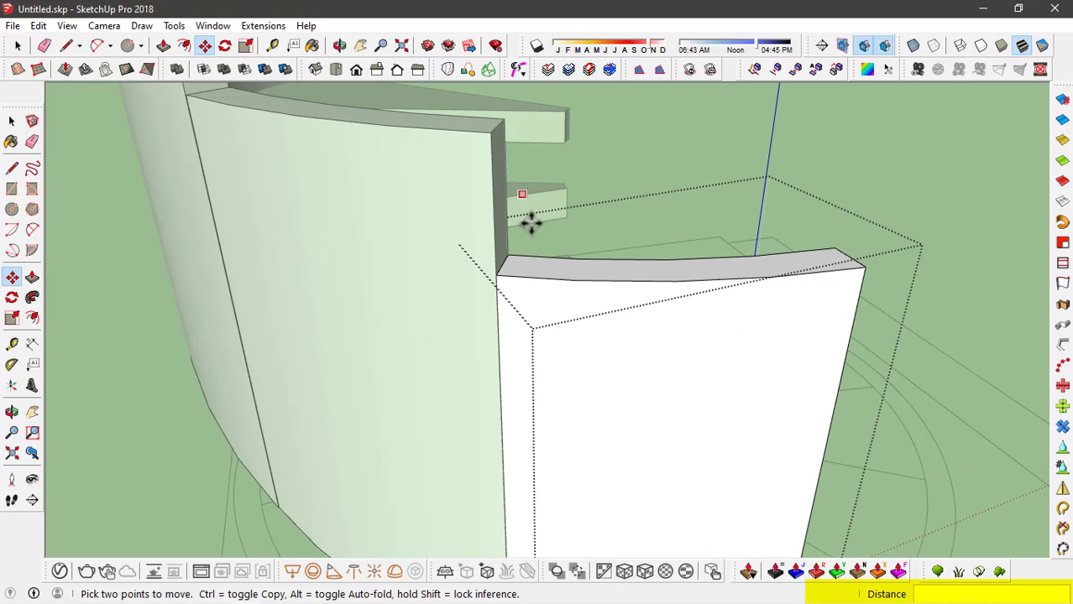
{"action": "middle_click_drag", "start_coordinate": [522, 259], "coordinate": [413, 279]}
{"action": "scroll", "coordinate": [429, 269], "scroll_direction": "up", "scroll_amount": 5}
{"action": "key", "text": "space"}
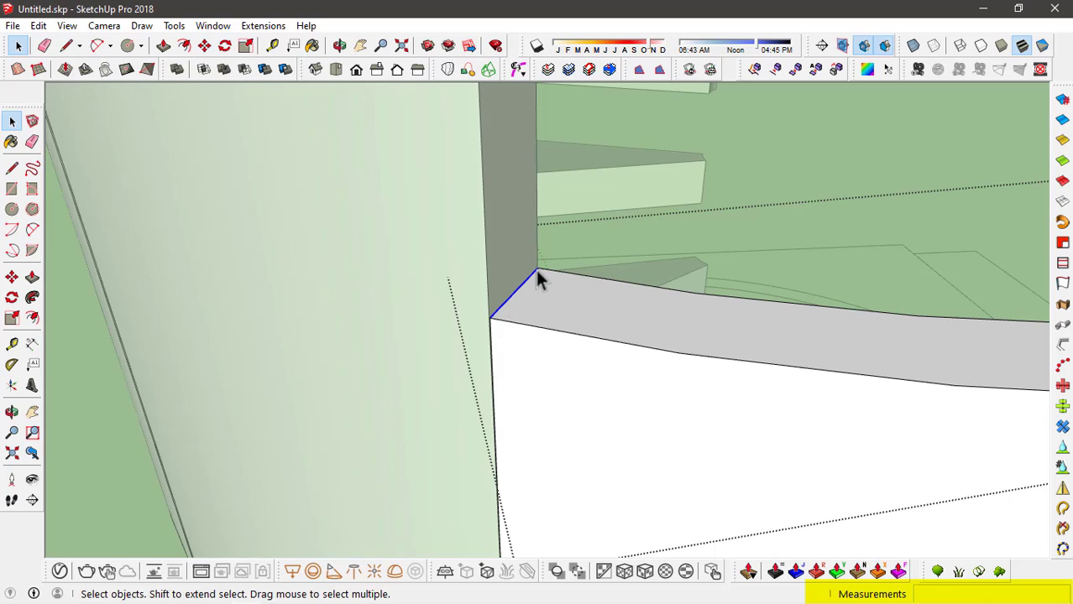
{"action": "key", "text": "m"}
{"action": "left_click", "coordinate": [492, 316]}
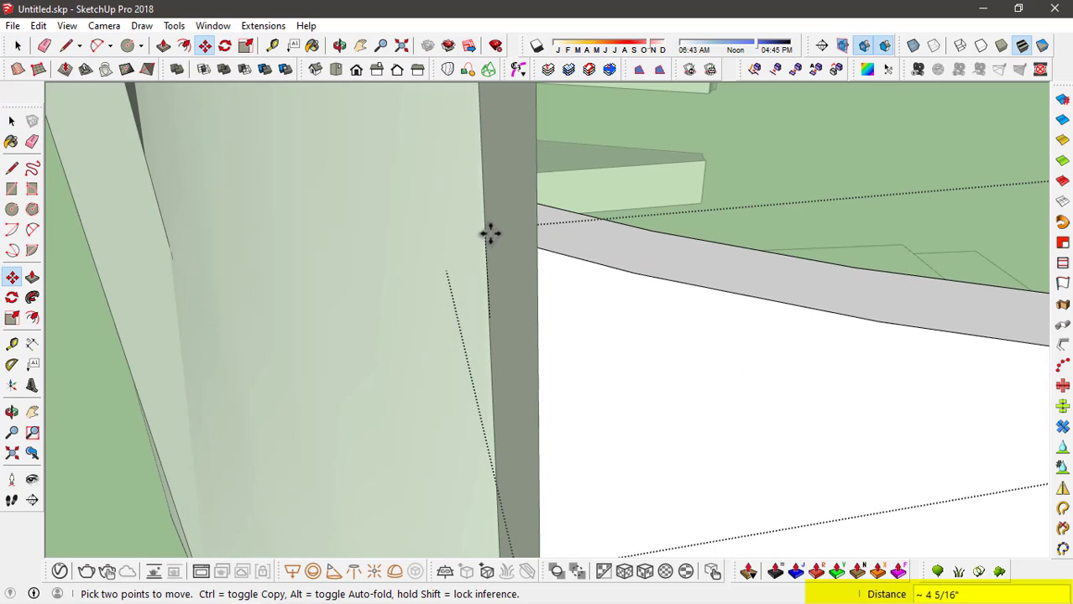
{"action": "key", "text": "Up"}
{"action": "scroll", "coordinate": [470, 236], "scroll_direction": "down", "scroll_amount": 5}
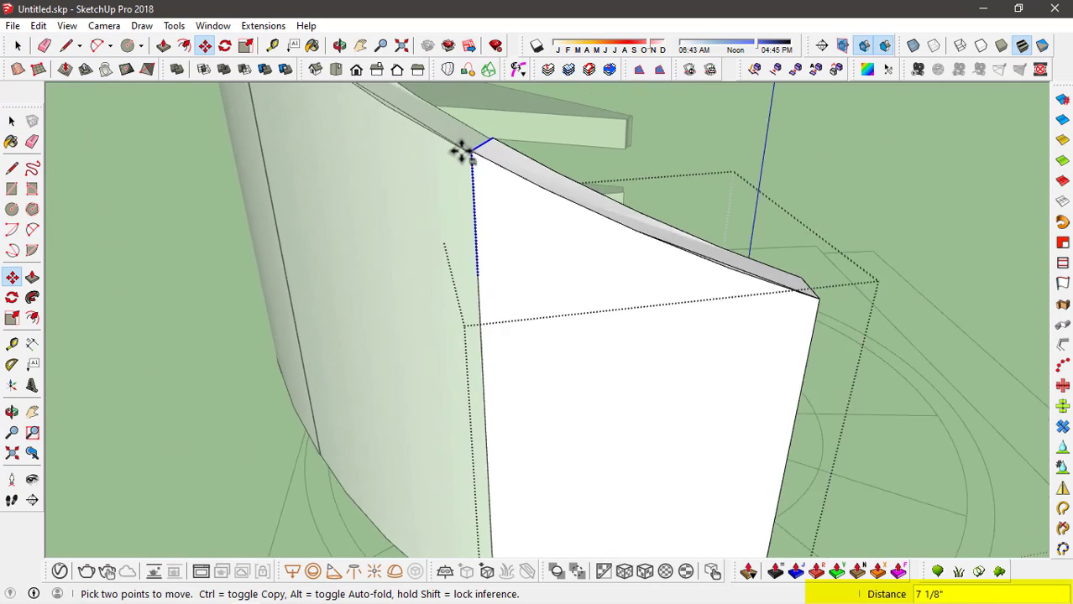
{"action": "scroll", "coordinate": [462, 151], "scroll_direction": "up", "scroll_amount": 4}
{"action": "scroll", "coordinate": [462, 151], "scroll_direction": "up", "scroll_amount": 2}
{"action": "scroll", "coordinate": [472, 160], "scroll_direction": "up", "scroll_amount": 2}
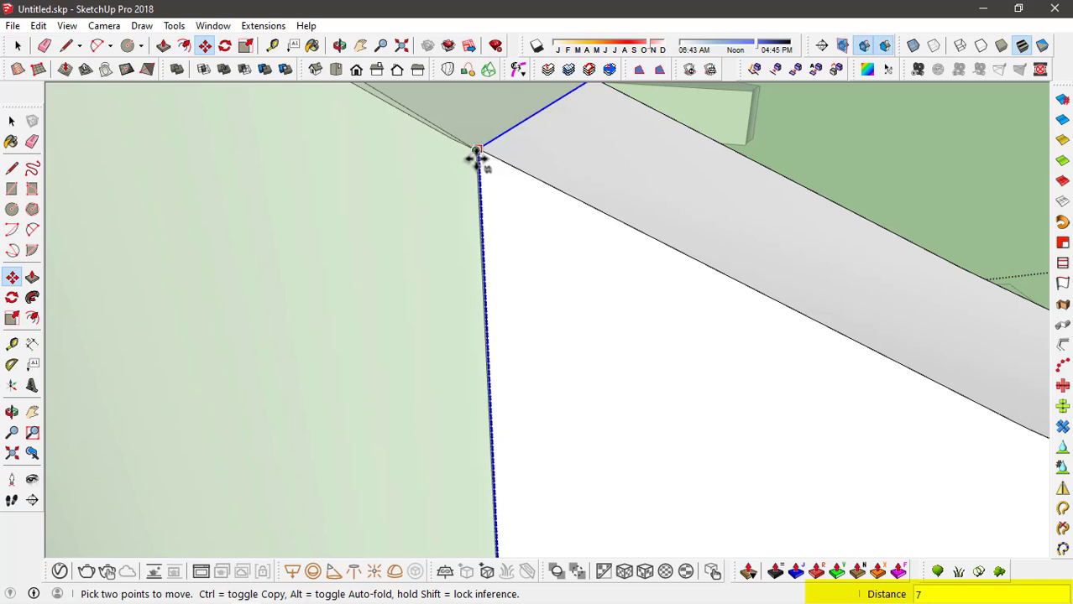
{"action": "left_click", "coordinate": [477, 151]}
{"action": "key", "text": "space"}
{"action": "scroll", "coordinate": [494, 204], "scroll_direction": "down", "scroll_amount": 10}
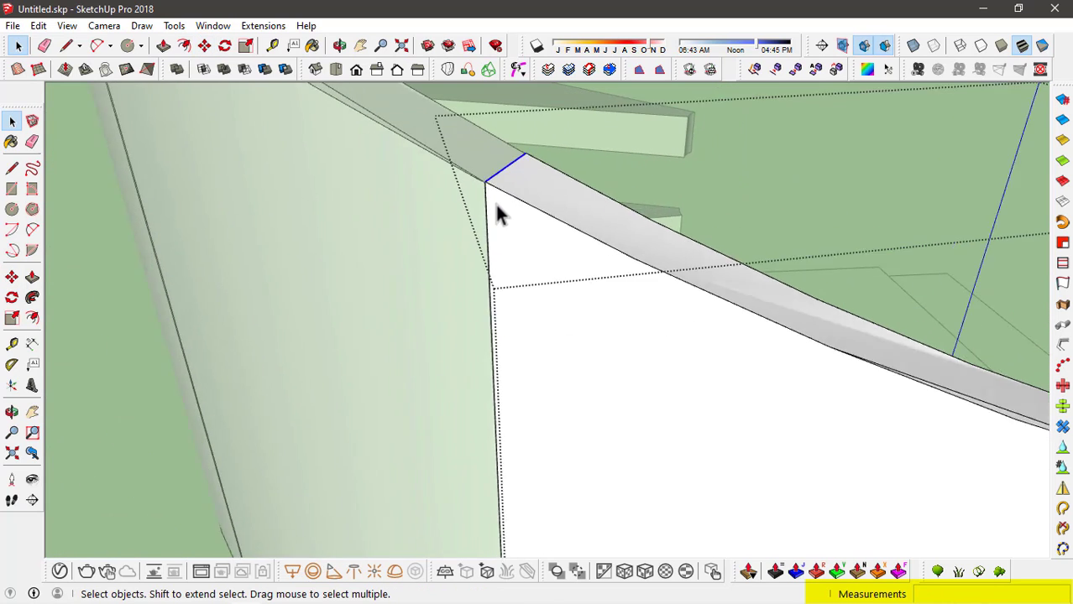
Leave the panel component and delete the stair treads inside the spiral, keeping only the curved wall panels
{"action": "scroll", "coordinate": [502, 198], "scroll_direction": "down", "scroll_amount": 5}
{"action": "middle_click_drag", "start_coordinate": [849, 228], "coordinate": [632, 396]}
{"action": "scroll", "coordinate": [632, 394], "scroll_direction": "down", "scroll_amount": 2}
{"action": "scroll", "coordinate": [632, 393], "scroll_direction": "up", "scroll_amount": 6}
{"action": "middle_click_drag", "start_coordinate": [579, 321], "coordinate": [704, 197]}
{"action": "scroll", "coordinate": [674, 231], "scroll_direction": "down", "scroll_amount": 2}
{"action": "middle_click_drag", "start_coordinate": [674, 233], "coordinate": [542, 324]}
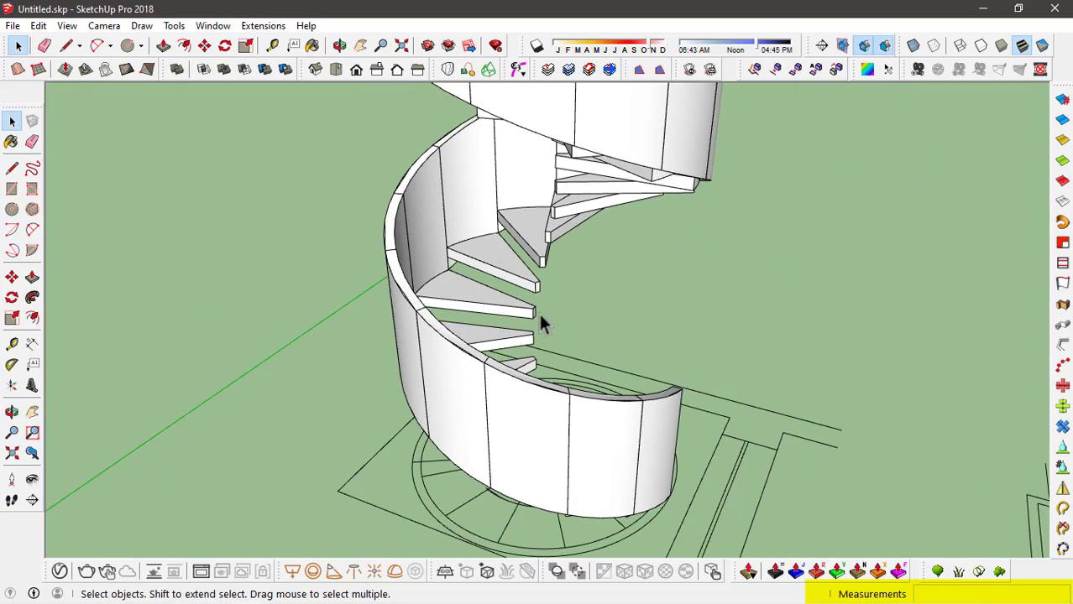
{"action": "left_click", "coordinate": [485, 407]}
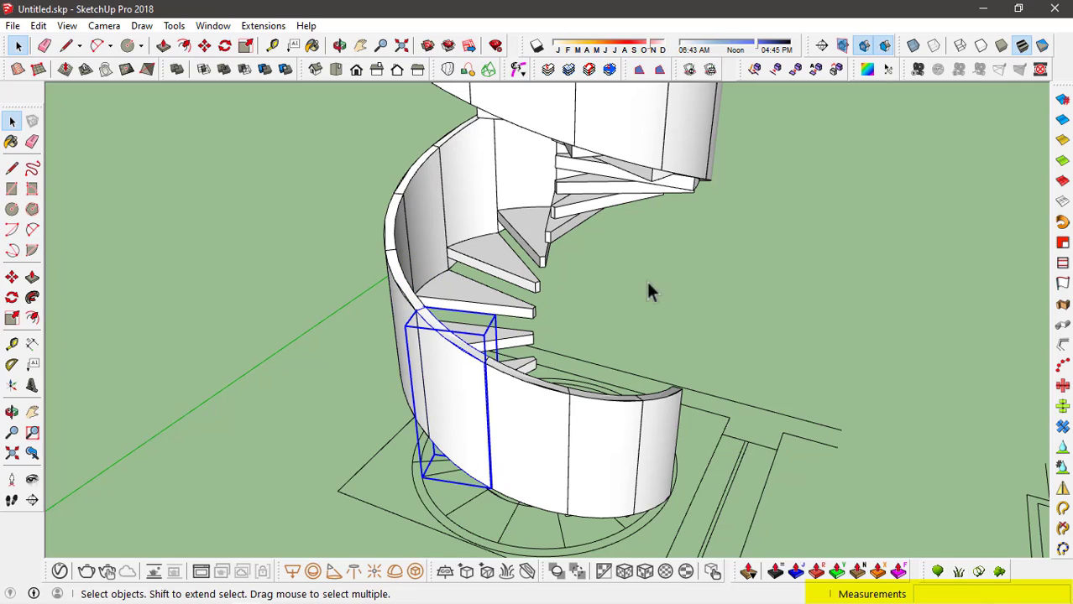
{"action": "left_click", "coordinate": [582, 293]}
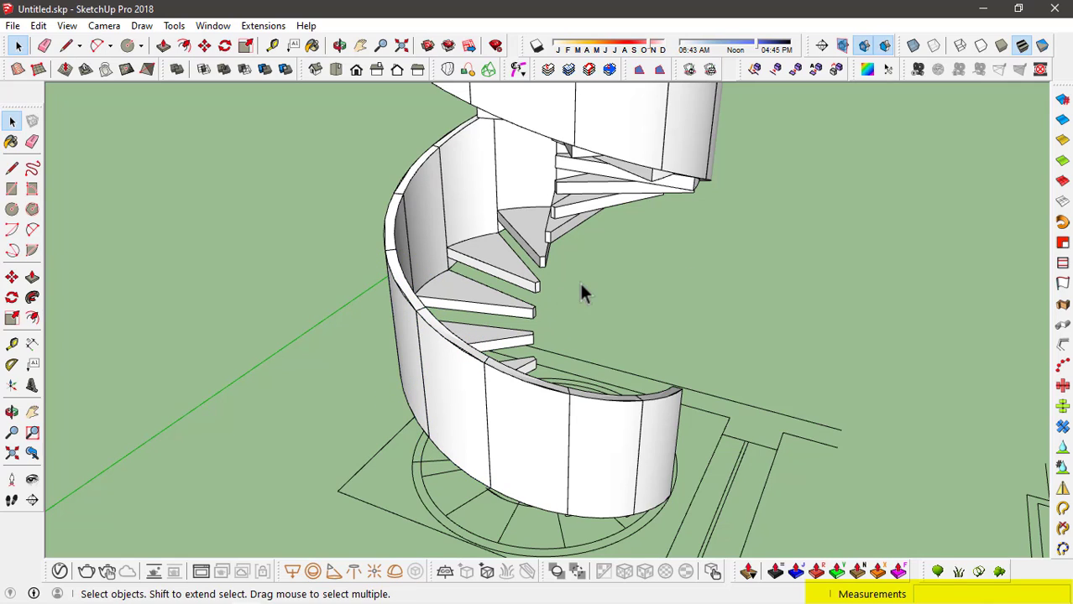
{"action": "left_click", "coordinate": [516, 280]}
{"action": "key", "text": "Delete"}
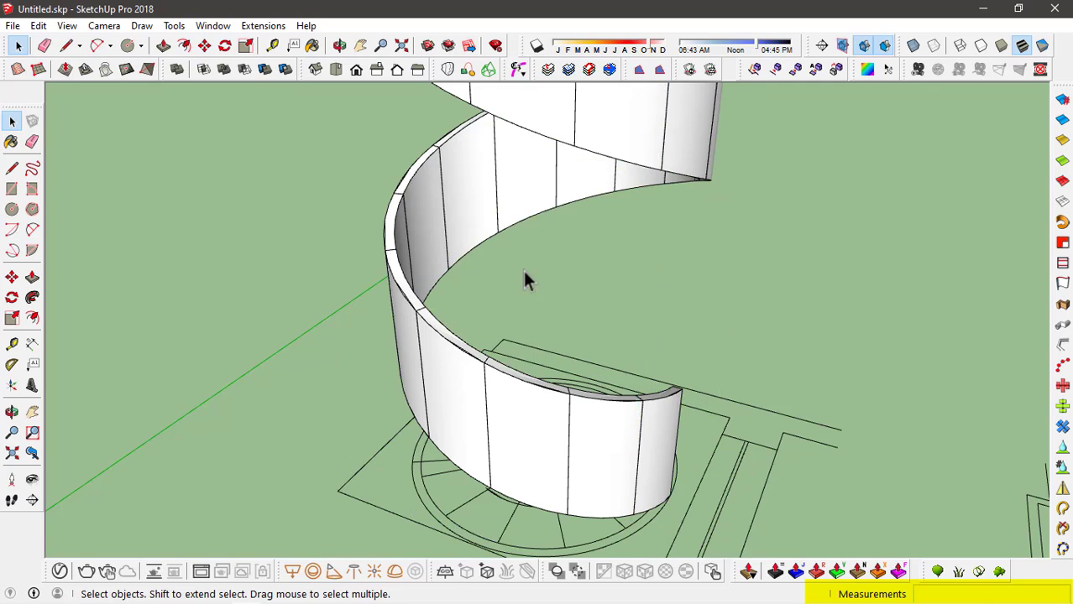
Select all the curved wall panels of the spiral and combine them into one group
{"action": "scroll", "coordinate": [543, 323], "scroll_direction": "down", "scroll_amount": 5}
{"action": "middle_click_drag", "start_coordinate": [546, 289], "coordinate": [544, 255]}
{"action": "scroll", "coordinate": [550, 260], "scroll_direction": "down", "scroll_amount": 2}
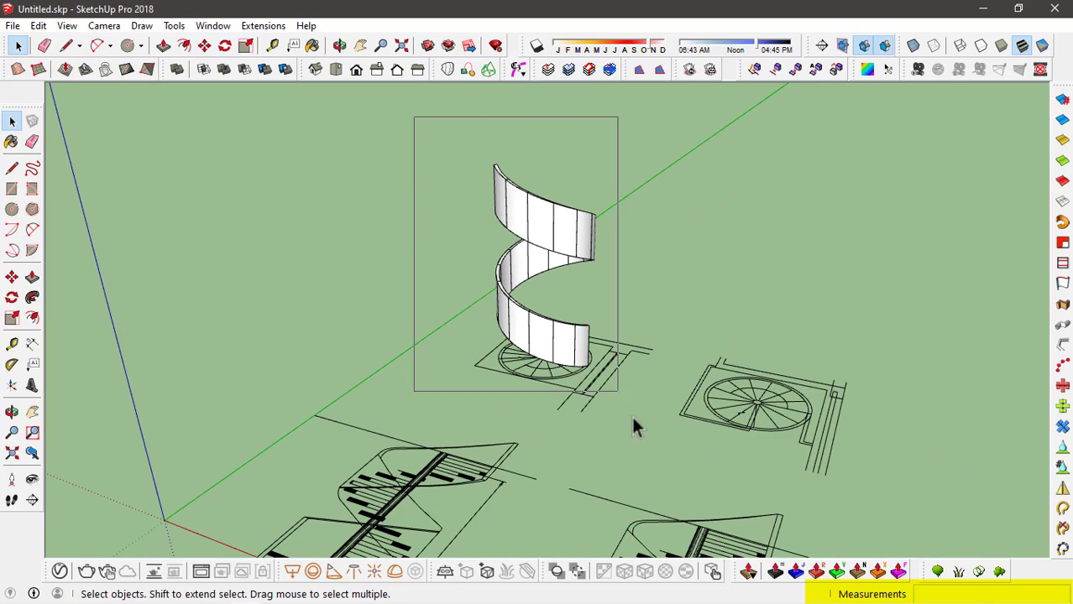
{"action": "key", "text": "ctrl+a"}
{"action": "scroll", "coordinate": [546, 361], "scroll_direction": "up", "scroll_amount": 3}
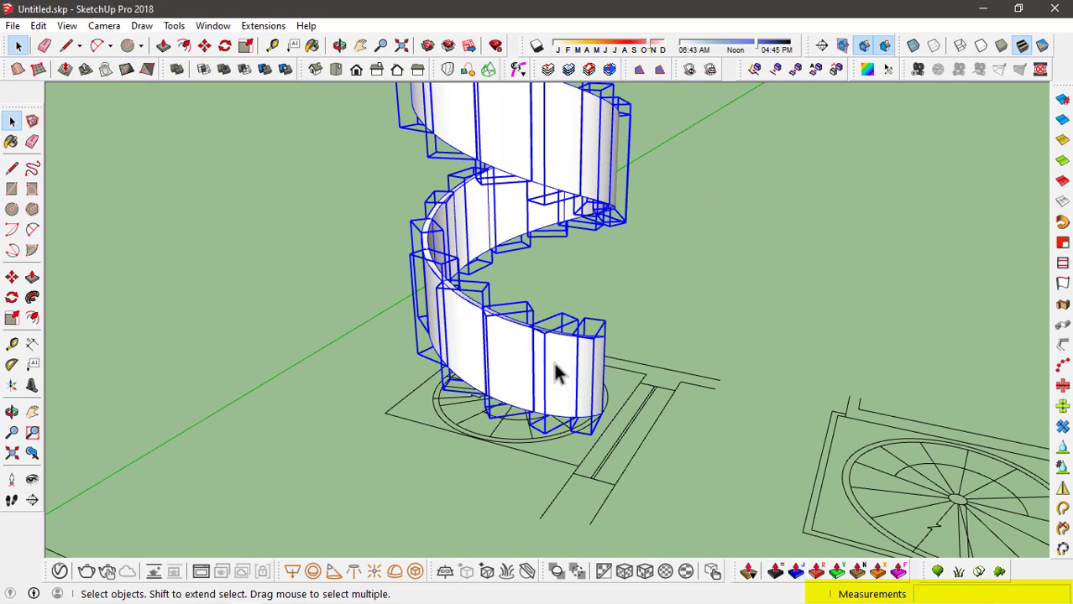
{"action": "key", "text": "ctrl+g"}
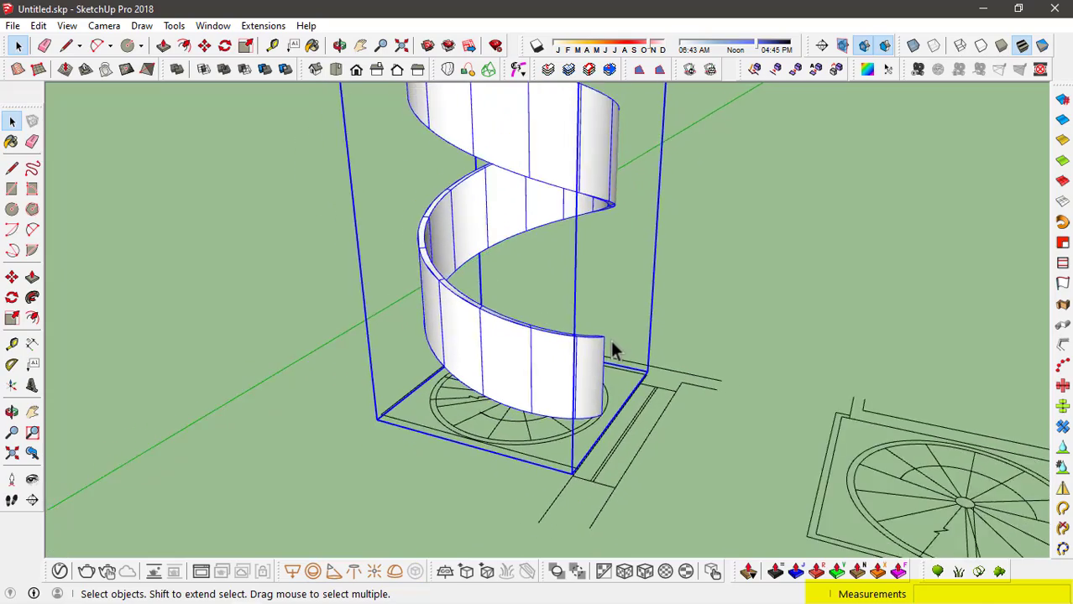
Rotate the wall group about the stair plan's centre by about 27.7 degrees, from one tread line to the next
{"action": "middle_click_drag", "start_coordinate": [612, 342], "coordinate": [504, 361]}
{"action": "scroll", "coordinate": [546, 345], "scroll_direction": "up", "scroll_amount": 5}
{"action": "key", "text": "q"}
{"action": "middle_click_drag", "start_coordinate": [582, 321], "coordinate": [539, 366]}
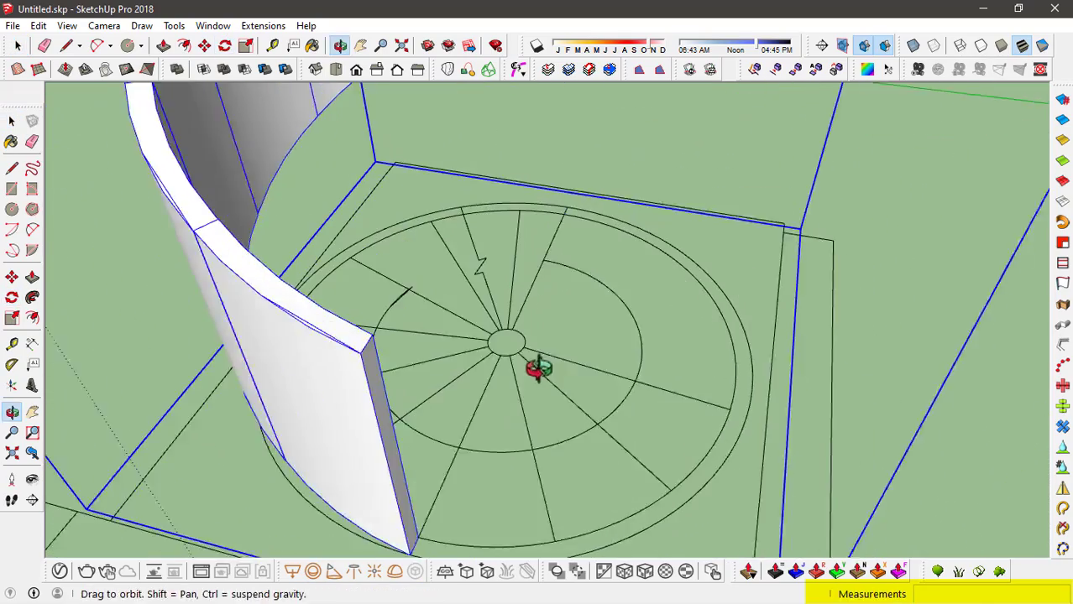
{"action": "scroll", "coordinate": [515, 359], "scroll_direction": "up", "scroll_amount": 3}
{"action": "left_click", "coordinate": [490, 342]}
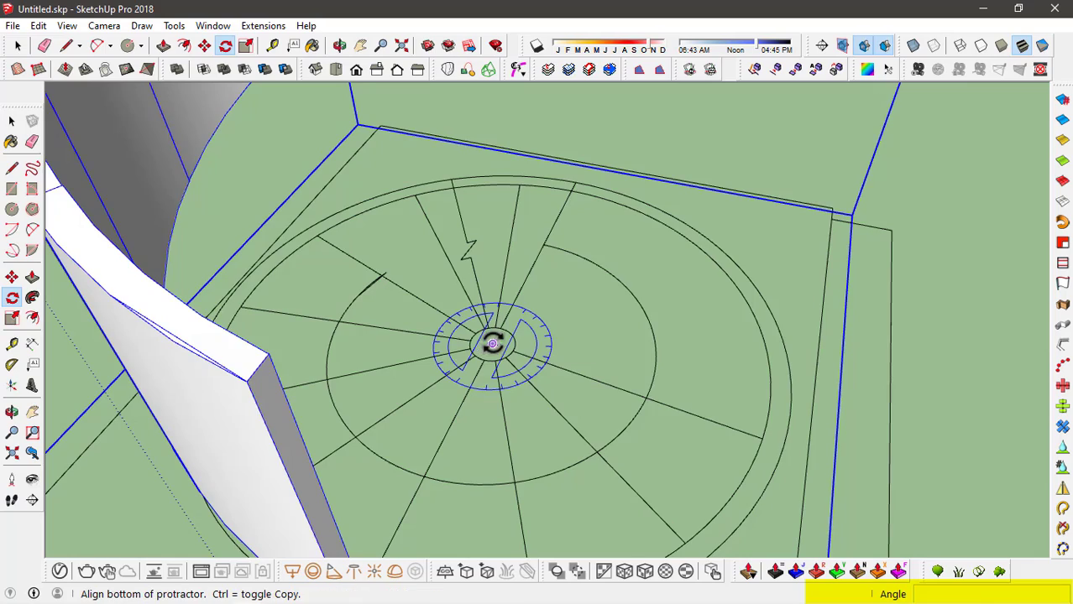
{"action": "middle_click_drag", "start_coordinate": [490, 343], "coordinate": [531, 455]}
{"action": "scroll", "coordinate": [528, 470], "scroll_direction": "up", "scroll_amount": 3}
{"action": "scroll", "coordinate": [524, 485], "scroll_direction": "up", "scroll_amount": 1}
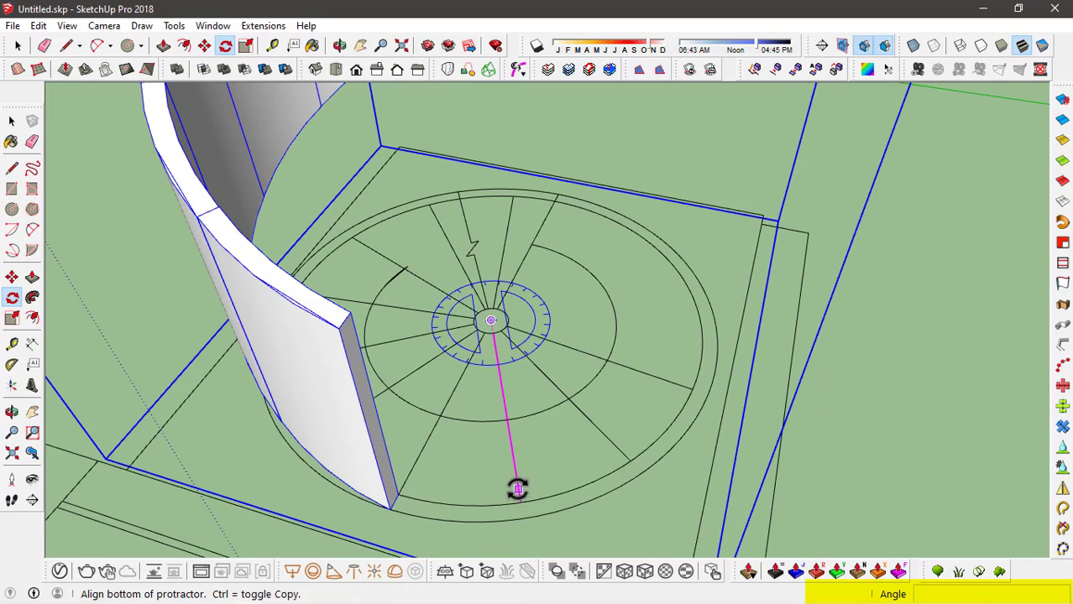
{"action": "left_click", "coordinate": [518, 489]}
{"action": "left_click", "coordinate": [419, 456]}
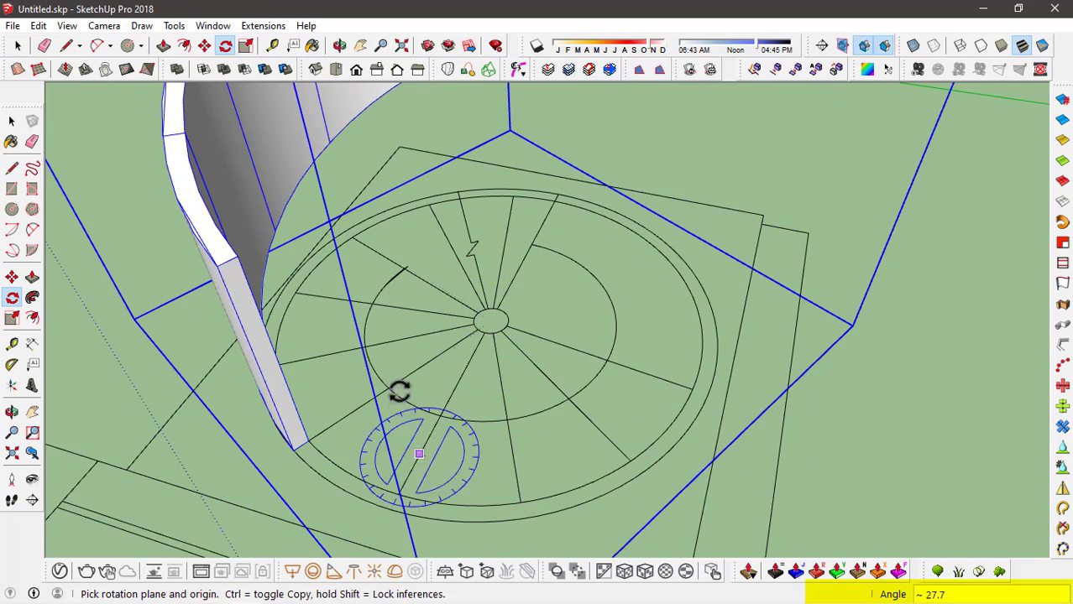
Finish rotating and open the wall group for editing
{"action": "middle_click_drag", "start_coordinate": [400, 392], "coordinate": [721, 295]}
{"action": "key", "text": "space"}
{"action": "left_click", "coordinate": [638, 244]}
{"action": "double_click", "coordinate": [502, 231]}
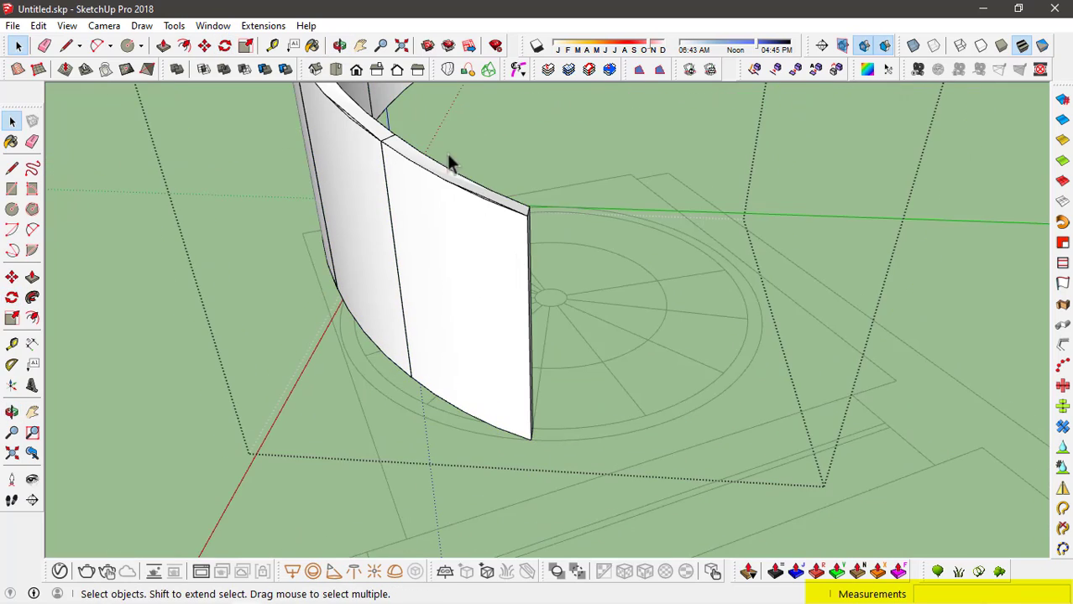
Rotate a copy of the wall's lowest end panel about the stair plan's centre by about 27.7 degrees, onto the next tread line
{"action": "scroll", "coordinate": [399, 174], "scroll_direction": "up", "scroll_amount": 2}
{"action": "middle_click_drag", "start_coordinate": [398, 174], "coordinate": [427, 186], "text": "shift"}
{"action": "left_click", "coordinate": [481, 210]}
{"action": "scroll", "coordinate": [481, 209], "scroll_direction": "up", "scroll_amount": 2}
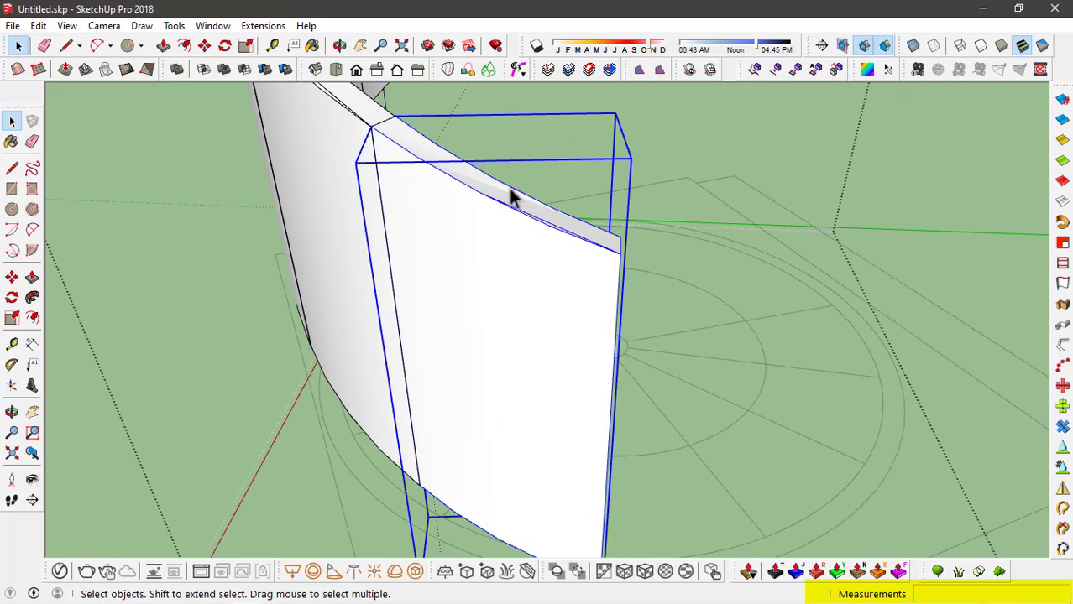
{"action": "scroll", "coordinate": [371, 126], "scroll_direction": "up", "scroll_amount": 3}
{"action": "key", "text": "m"}
{"action": "middle_click_drag", "start_coordinate": [372, 125], "coordinate": [361, 156]}
{"action": "middle_click_drag", "start_coordinate": [571, 307], "coordinate": [583, 374]}
{"action": "middle_click_drag", "start_coordinate": [581, 275], "coordinate": [579, 273]}
{"action": "key", "text": "q"}
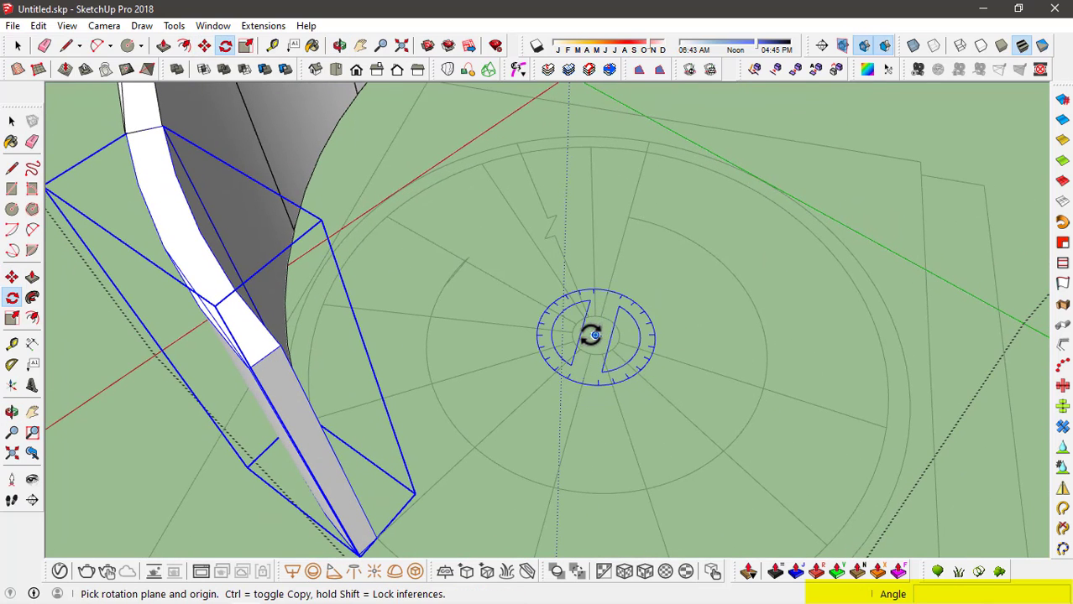
{"action": "left_click", "coordinate": [593, 335]}
{"action": "left_click", "coordinate": [508, 416]}
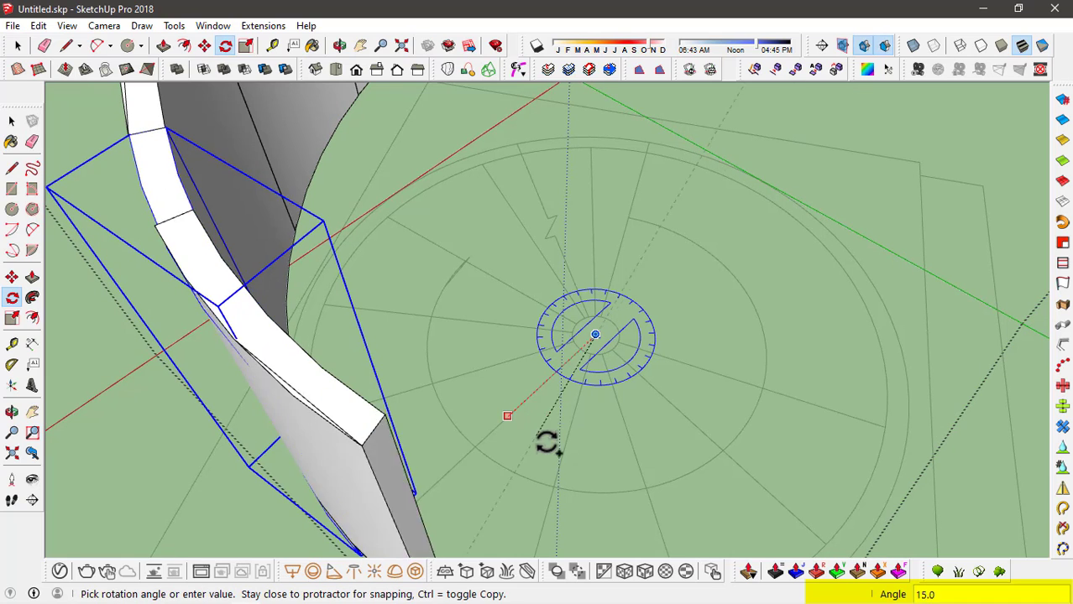
{"action": "left_click", "coordinate": [564, 451]}
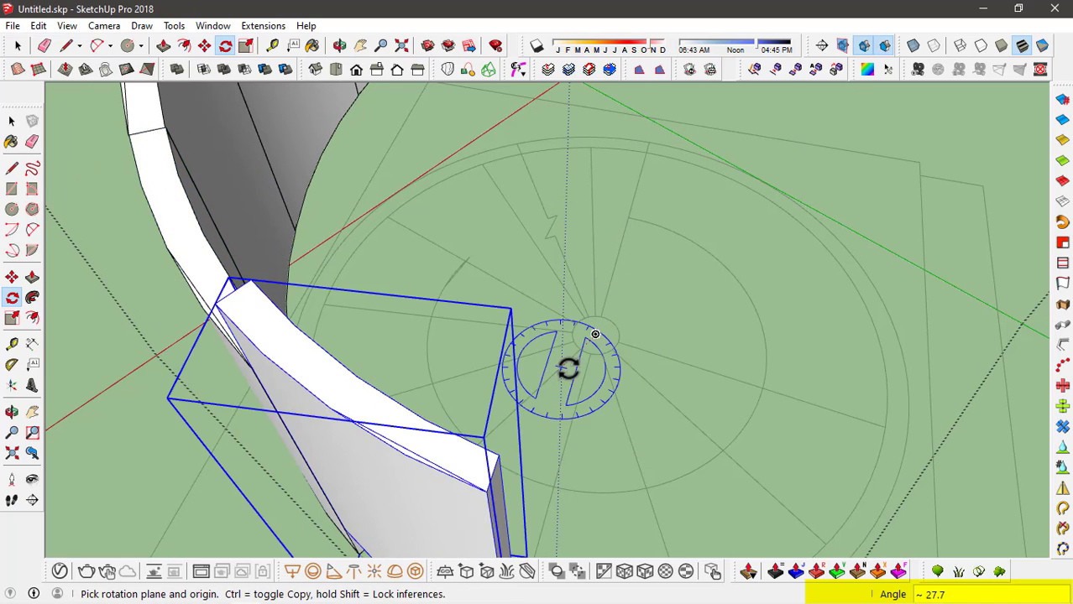
Move the copied end panel down 7 inches so it continues the wall's slope
{"action": "middle_click_drag", "start_coordinate": [565, 458], "coordinate": [550, 342]}
{"action": "key", "text": "m"}
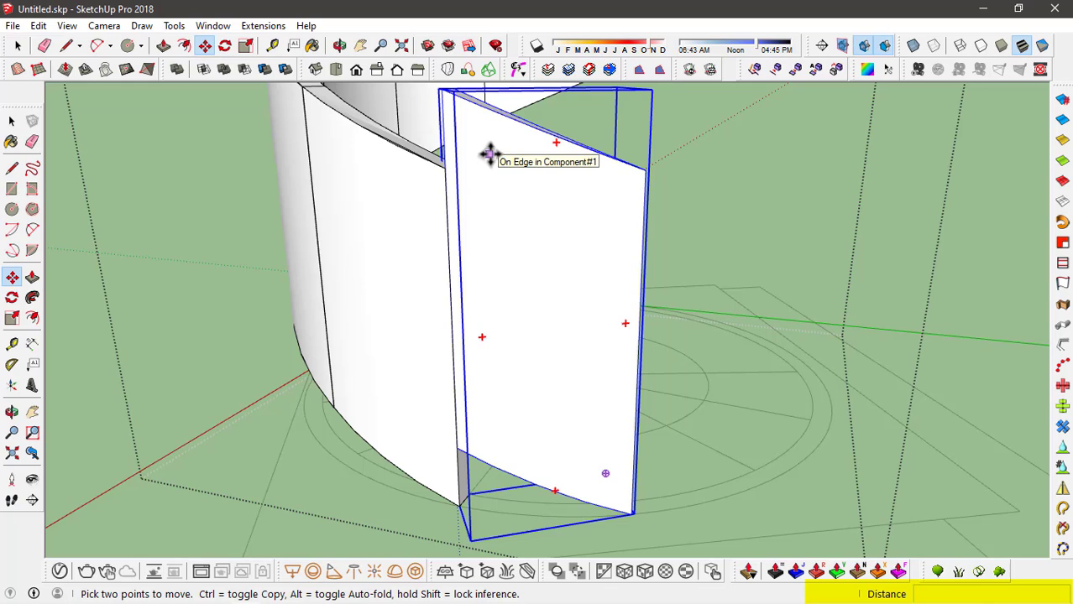
{"action": "left_click", "coordinate": [489, 154]}
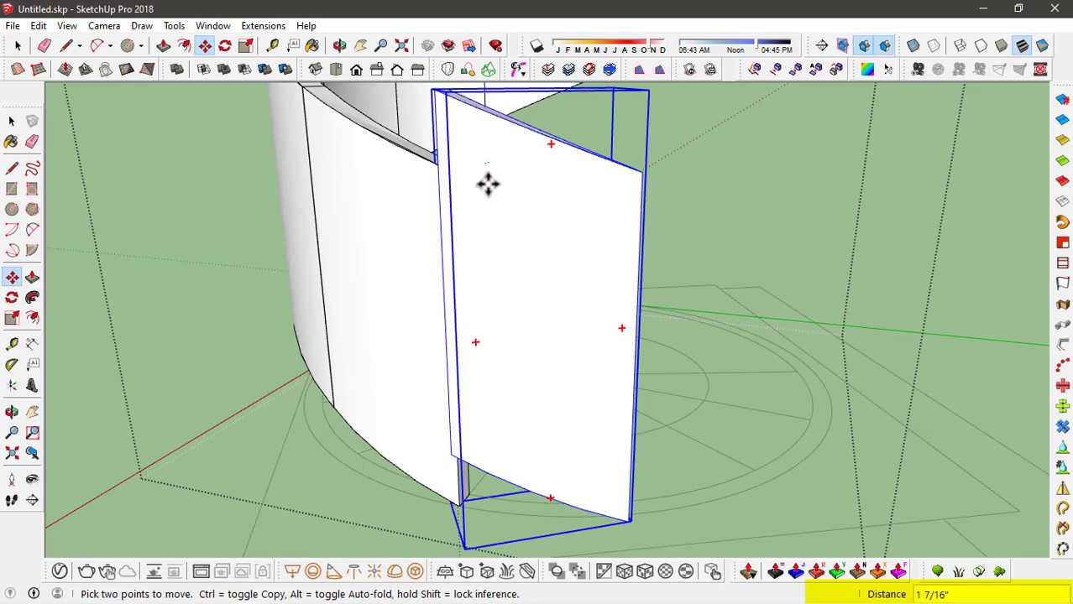
{"action": "left_click", "coordinate": [486, 231]}
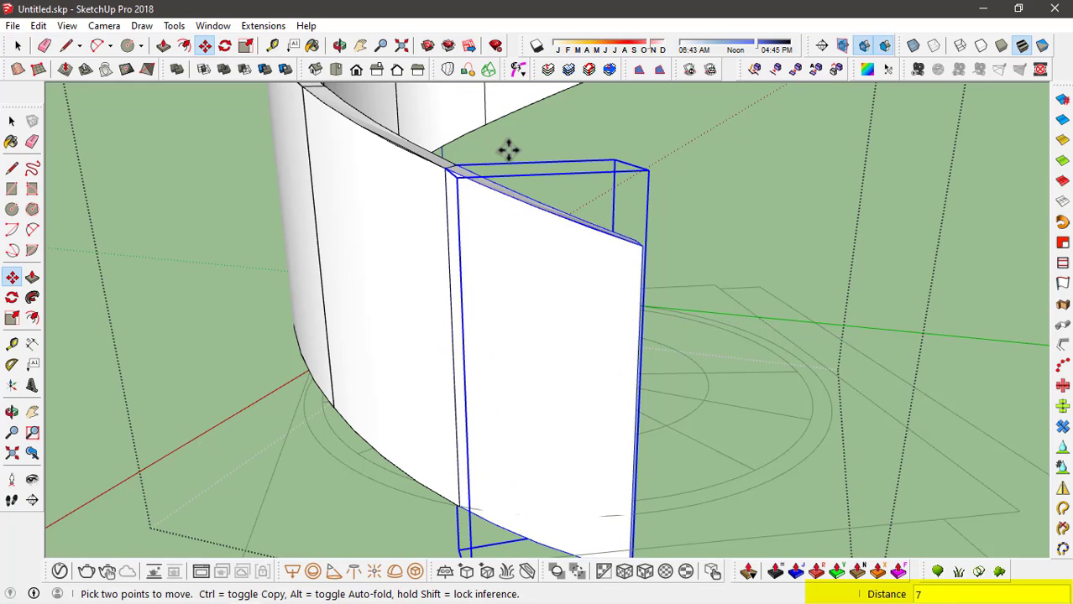
Make the lowest wall panel, whose bottom corner dips below the ground plan, a unique component
{"action": "middle_click_drag", "start_coordinate": [508, 148], "coordinate": [508, 415]}
{"action": "scroll", "coordinate": [537, 411], "scroll_direction": "up", "scroll_amount": 5}
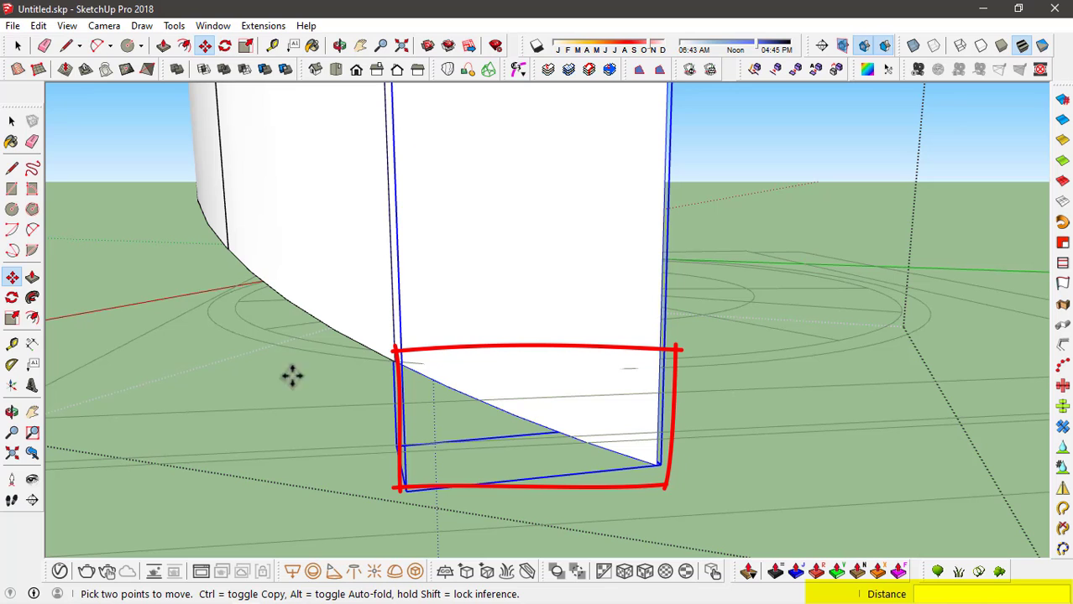
{"action": "mouse_move", "coordinate": [372, 380]}
{"action": "middle_mouse_down"}
{"action": "mouse_move", "coordinate": [462, 412]}
{"action": "mouse_move", "coordinate": [514, 379]}
{"action": "mouse_move", "coordinate": [586, 364]}
{"action": "mouse_move", "coordinate": [519, 356]}
{"action": "middle_mouse_up"}
{"action": "scroll", "coordinate": [520, 356], "scroll_direction": "down", "scroll_amount": 3}
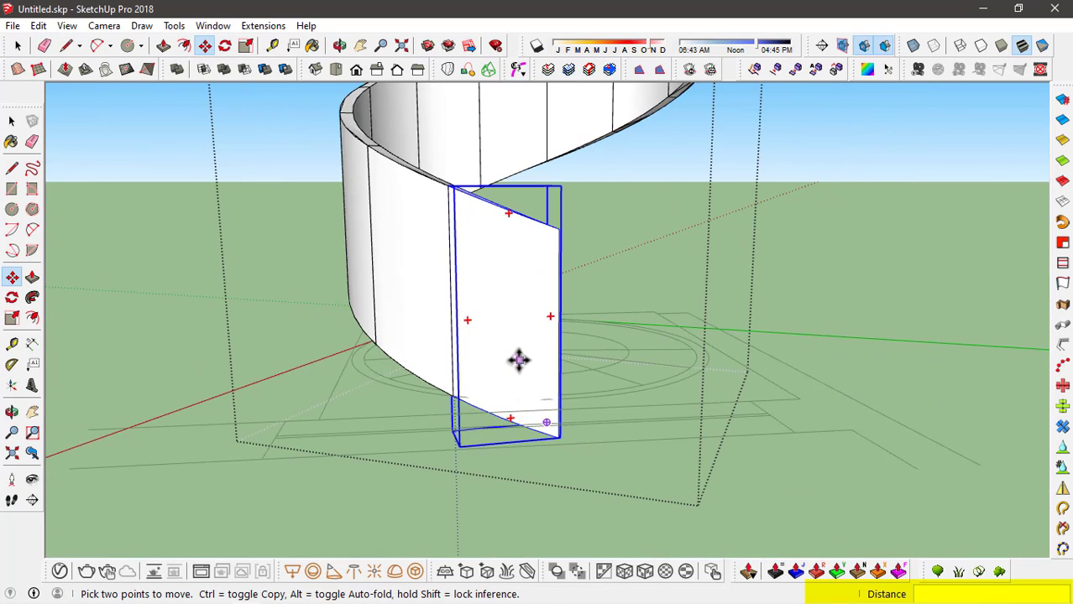
{"action": "scroll", "coordinate": [508, 298], "scroll_direction": "up", "scroll_amount": 4}
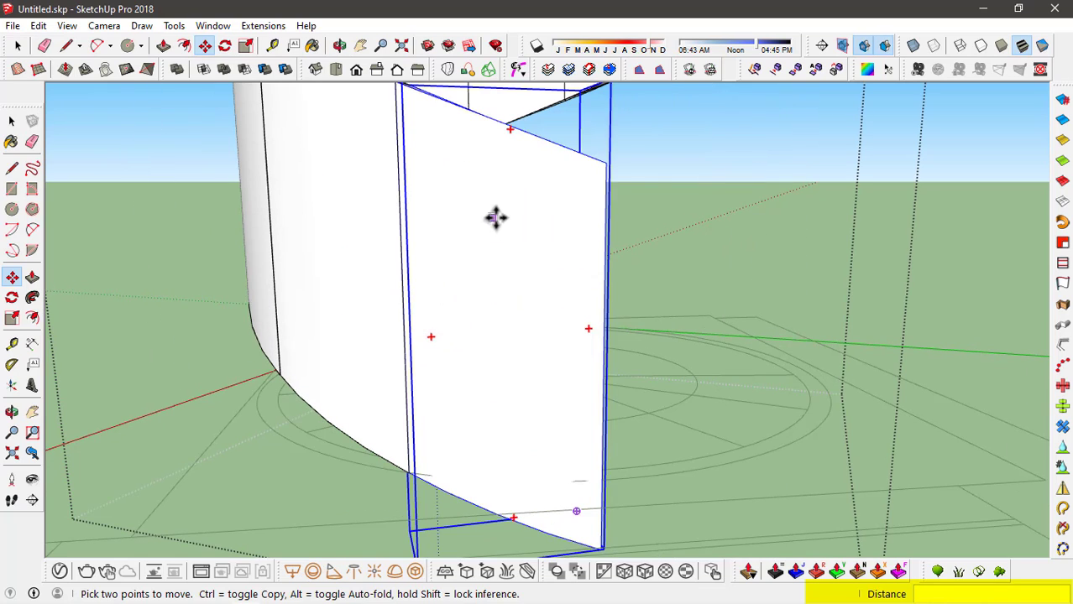
{"action": "right_click", "coordinate": [495, 218]}
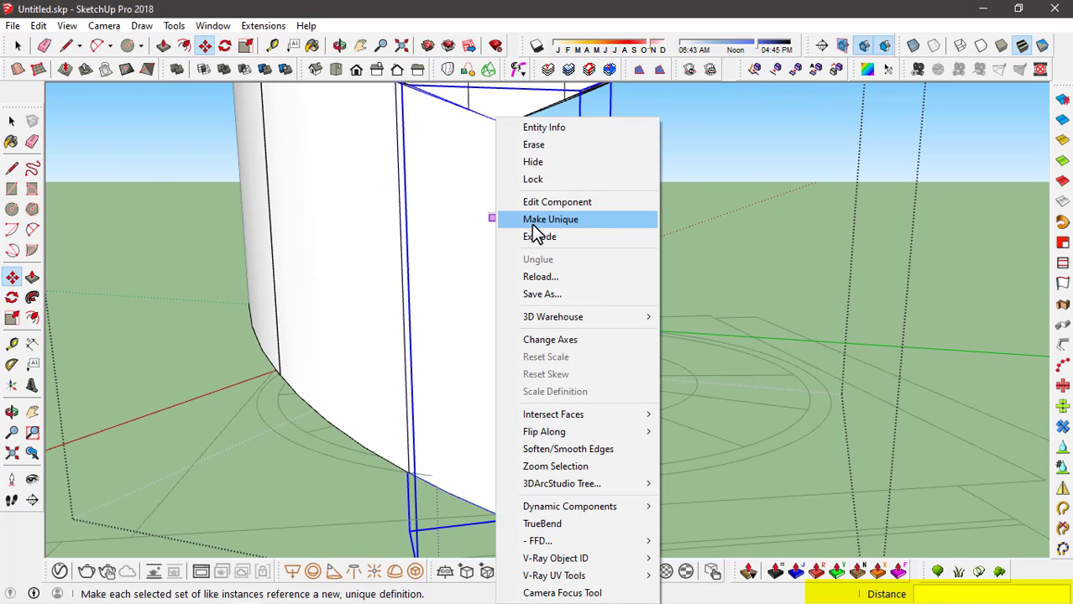
{"action": "left_click", "coordinate": [572, 223]}
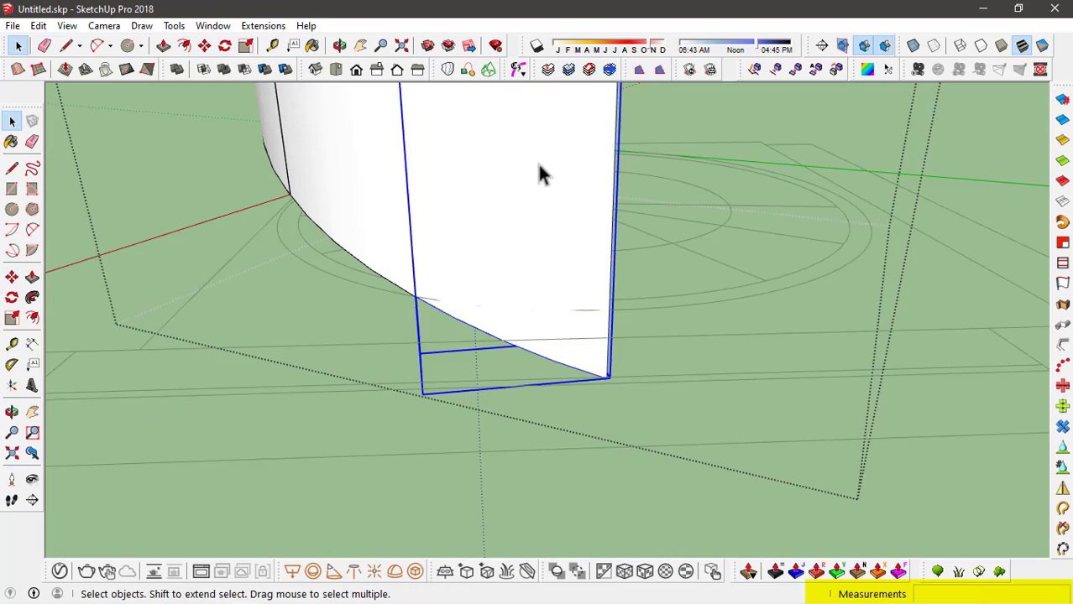
Open the unique lowest panel for editing and draw a vertical rectangle from ground level downwards, spanning the part that dips below the plan
{"action": "scroll", "coordinate": [534, 277], "scroll_direction": "up", "scroll_amount": 3}
{"action": "middle_click_drag", "start_coordinate": [535, 295], "coordinate": [539, 397], "text": "shift"}
{"action": "scroll", "coordinate": [539, 390], "scroll_direction": "down", "scroll_amount": 1}
{"action": "middle_click_drag", "start_coordinate": [539, 356], "coordinate": [503, 172]}
{"action": "scroll", "coordinate": [508, 265], "scroll_direction": "down", "scroll_amount": 1}
{"action": "scroll", "coordinate": [431, 249], "scroll_direction": "down", "scroll_amount": 3}
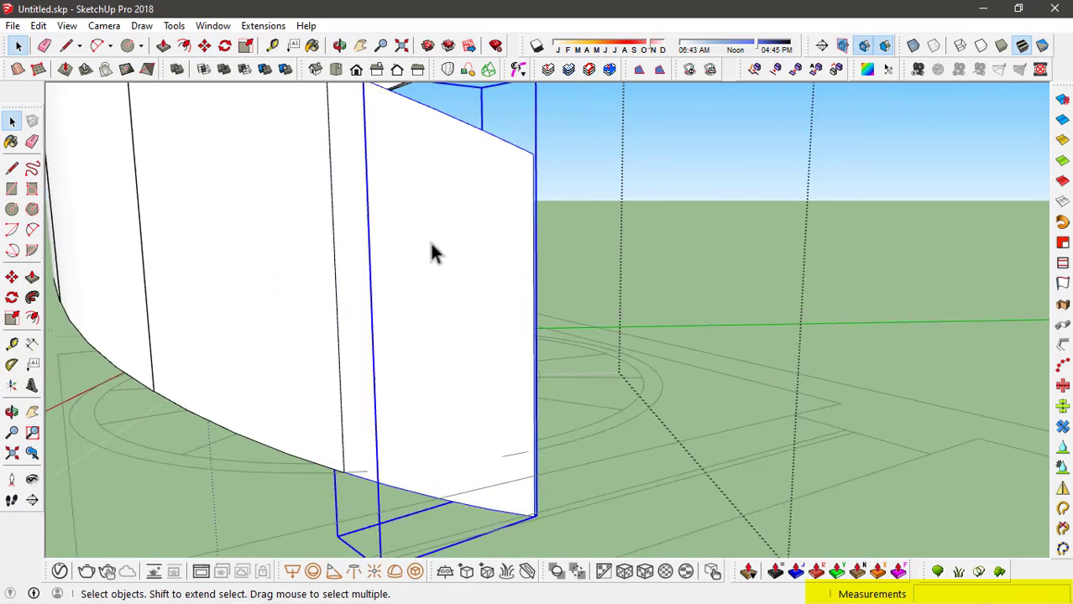
{"action": "scroll", "coordinate": [471, 299], "scroll_direction": "down", "scroll_amount": 1}
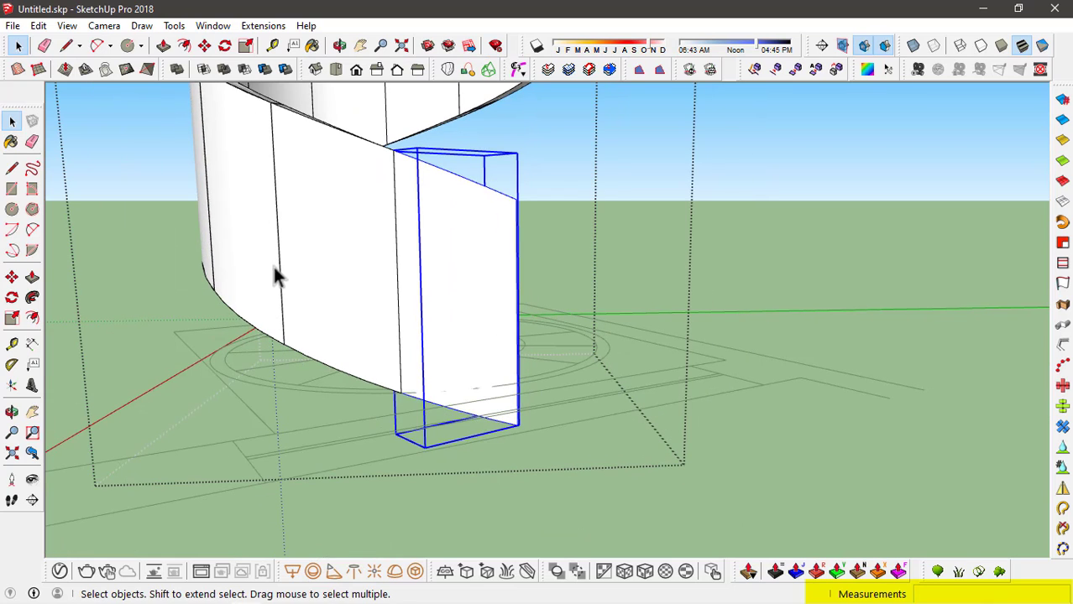
{"action": "middle_click_drag", "start_coordinate": [441, 201], "coordinate": [454, 168]}
{"action": "scroll", "coordinate": [449, 359], "scroll_direction": "up", "scroll_amount": 4}
{"action": "double_click", "coordinate": [449, 360]}
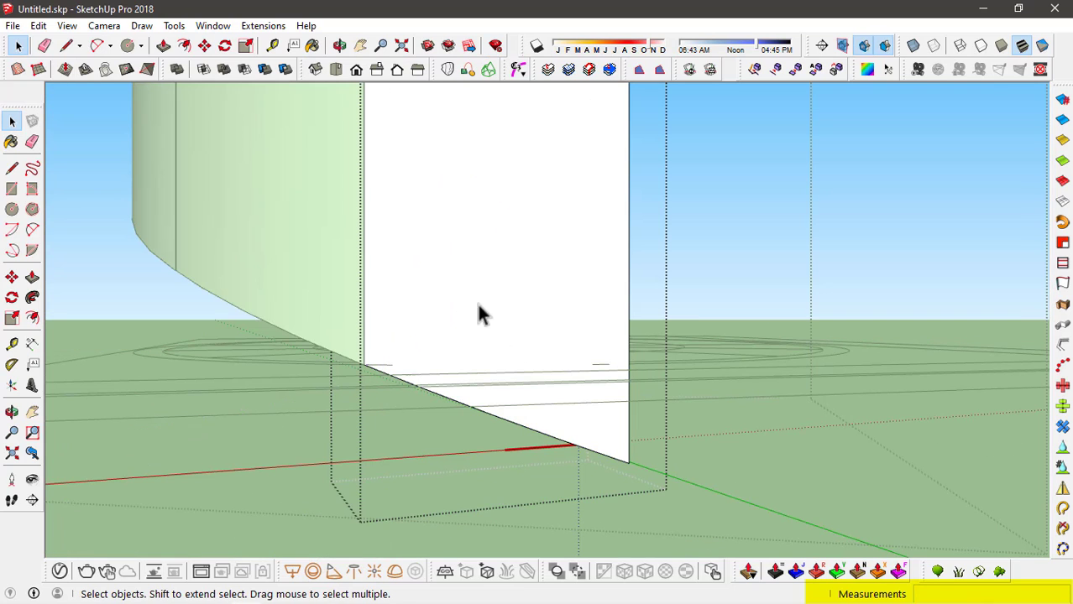
{"action": "middle_click_drag", "start_coordinate": [435, 370], "coordinate": [365, 354]}
{"action": "key", "text": "r"}
{"action": "left_click", "coordinate": [321, 381]}
{"action": "scroll", "coordinate": [321, 381], "scroll_direction": "down", "scroll_amount": 2}
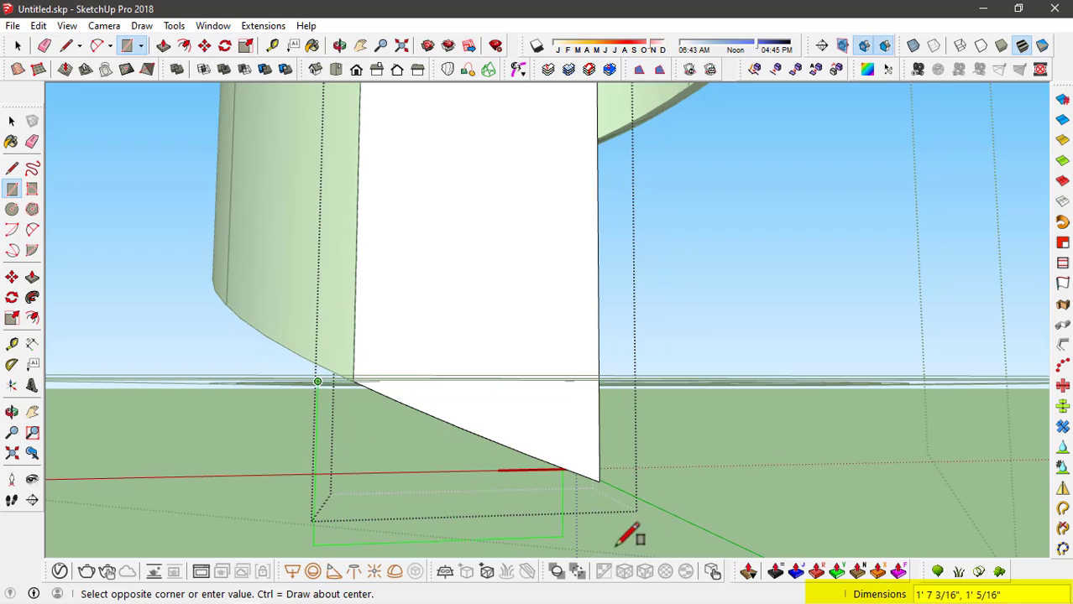
{"action": "left_click", "coordinate": [679, 504]}
Extrude the rectangle into a box that passes through the panel's bottom corner below ground level
{"action": "middle_click_drag", "start_coordinate": [635, 463], "coordinate": [690, 468]}
{"action": "key", "text": "p"}
{"action": "left_click_drag", "start_coordinate": [692, 458], "coordinate": [468, 500]}
{"action": "middle_click_drag", "start_coordinate": [371, 455], "coordinate": [695, 433]}
{"action": "middle_click_drag", "start_coordinate": [732, 403], "coordinate": [550, 389], "text": "shift"}
{"action": "key", "text": "ctrl+z"}
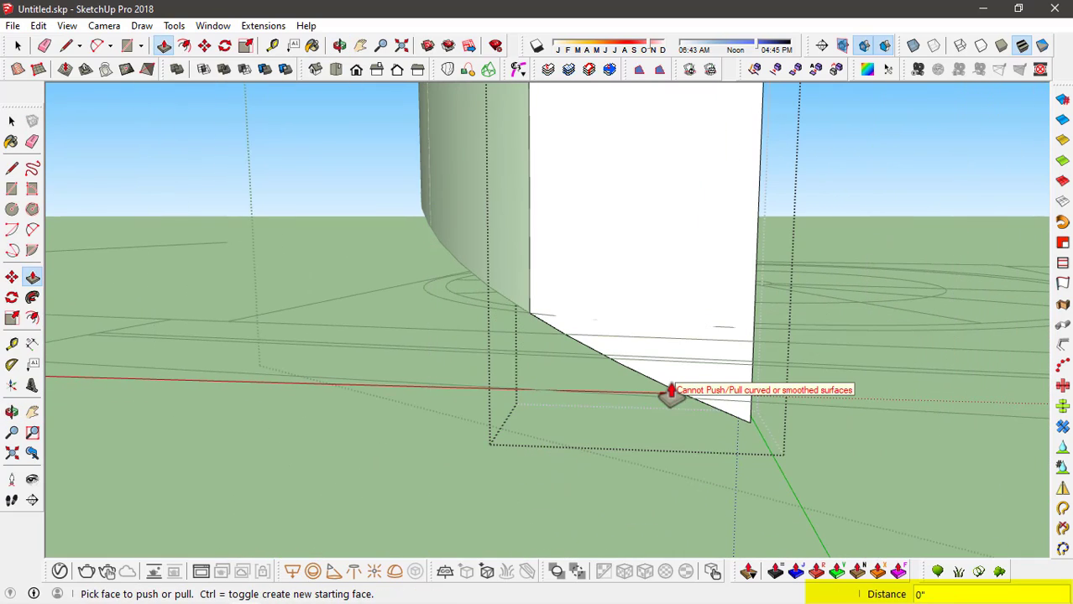
{"action": "key", "text": "ctrl+y"}
Select the whole box and intersect its faces with the model
{"action": "key", "text": "space"}
{"action": "triple_click", "coordinate": [542, 406]}
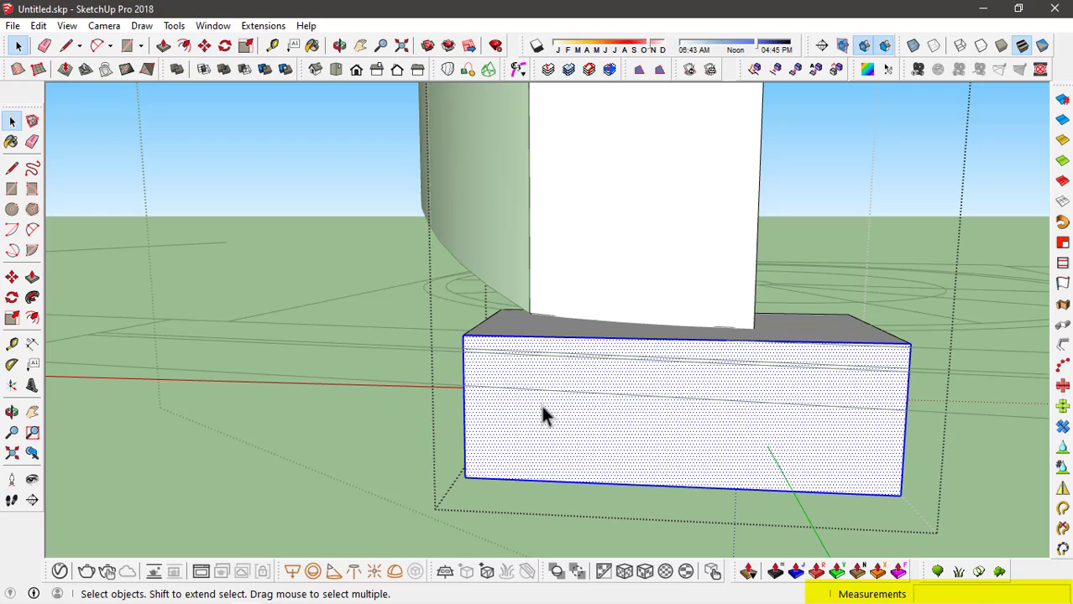
{"action": "right_click", "coordinate": [550, 406]}
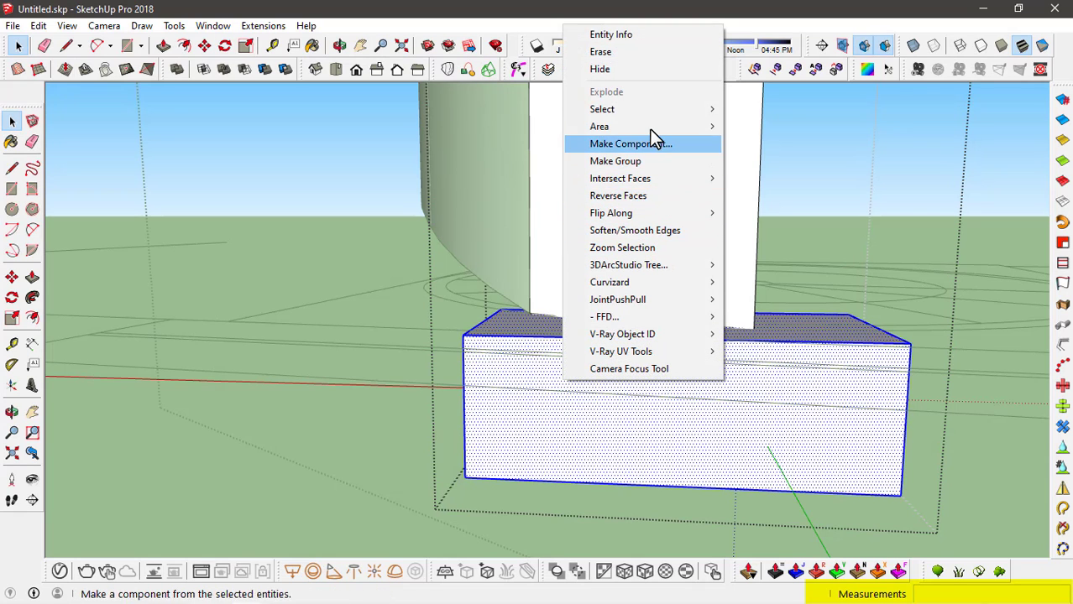
{"action": "mouse_move", "coordinate": [653, 132]}
{"action": "right_click", "coordinate": [596, 411]}
{"action": "mouse_move", "coordinate": [718, 216]}
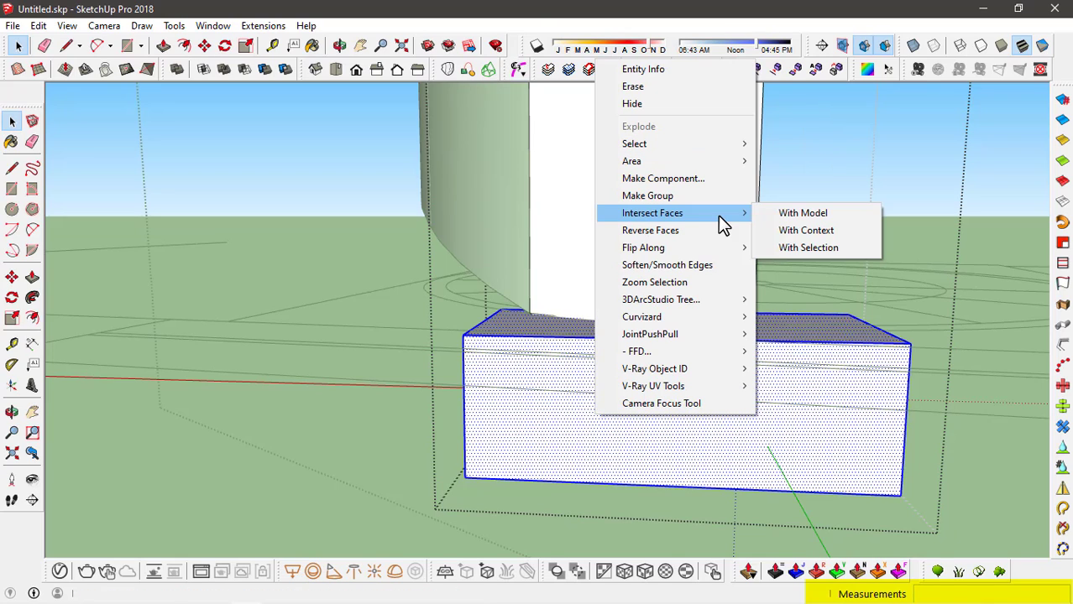
{"action": "left_click", "coordinate": [812, 216]}
Delete the faces of the cutting box around the panel's bottom
{"action": "middle_click_drag", "start_coordinate": [695, 261], "coordinate": [538, 240], "text": "shift"}
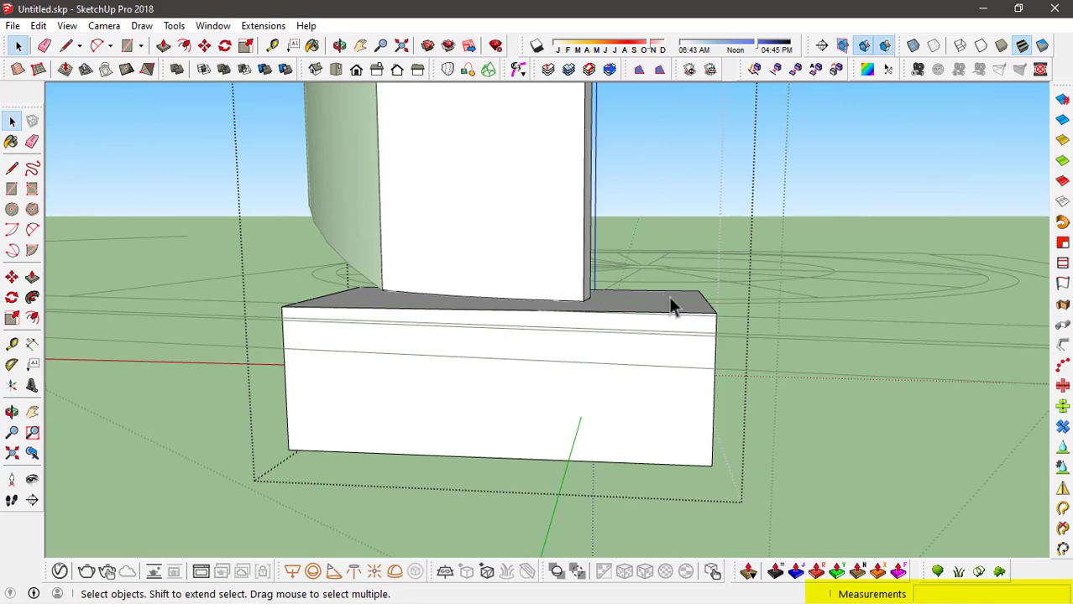
{"action": "middle_click_drag", "start_coordinate": [669, 297], "coordinate": [711, 297]}
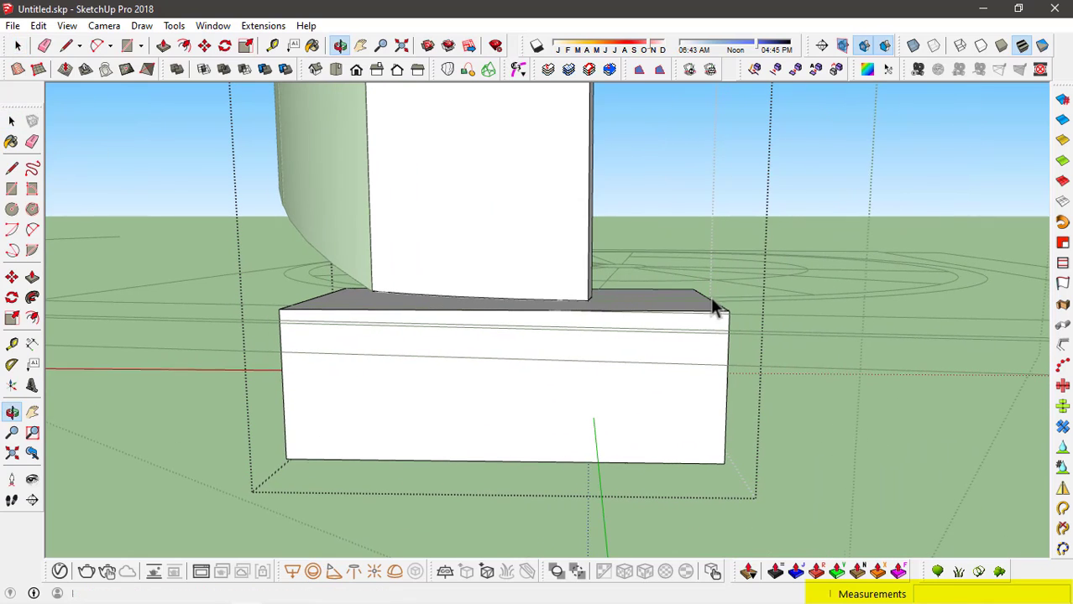
{"action": "left_click", "coordinate": [651, 492]}
{"action": "key", "text": "Delete"}
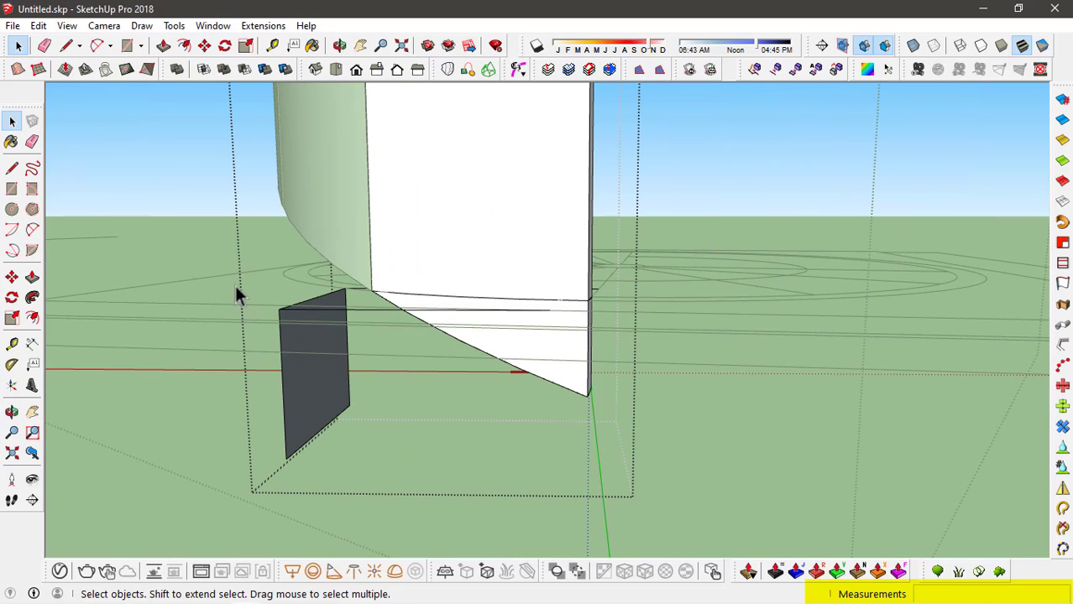
{"action": "left_click_drag", "start_coordinate": [202, 352], "coordinate": [202, 351]}
{"action": "key", "text": "Delete"}
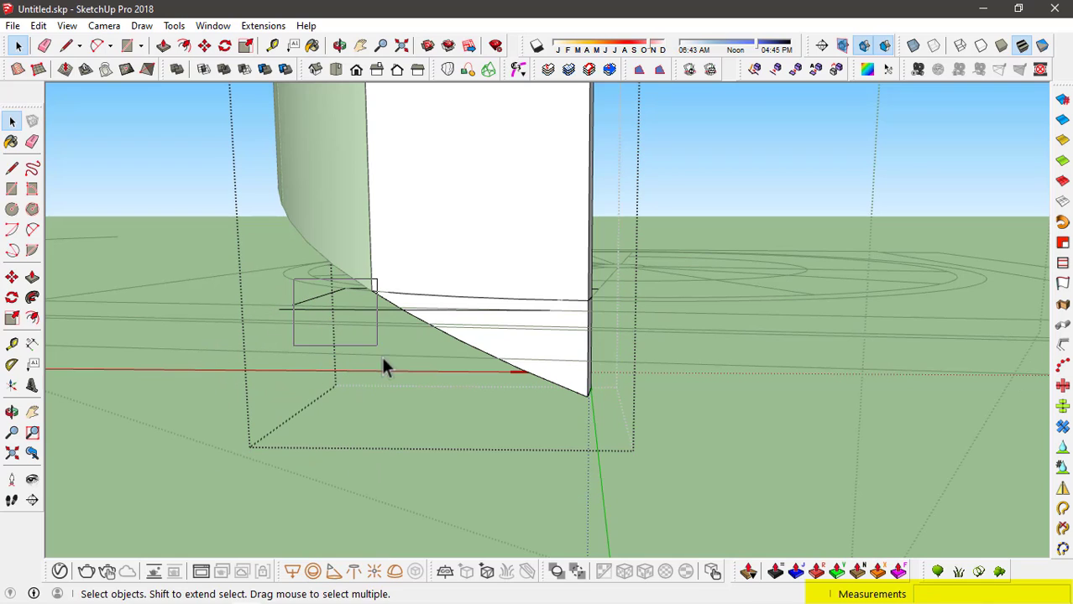
Delete the part of the panel below ground level together with its leftover sloping edge
{"action": "scroll", "coordinate": [351, 391], "scroll_direction": "up", "scroll_amount": 2}
{"action": "middle_click_drag", "start_coordinate": [520, 335], "coordinate": [668, 512]}
{"action": "left_click_drag", "start_coordinate": [380, 424], "coordinate": [380, 424]}
{"action": "key", "text": "Delete"}
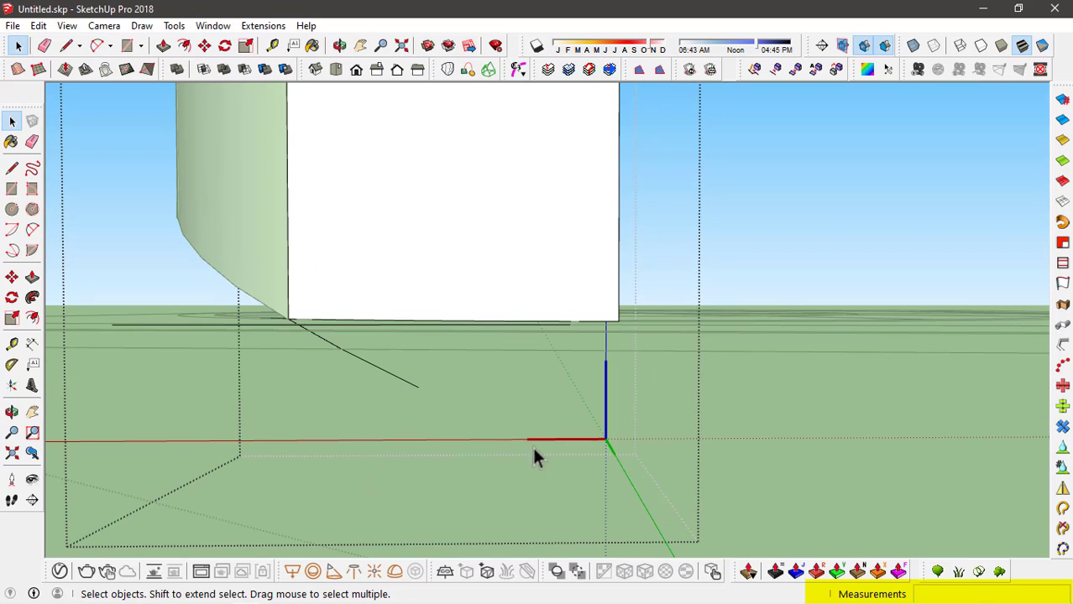
{"action": "left_click_drag", "start_coordinate": [257, 347], "coordinate": [259, 347]}
{"action": "middle_click", "coordinate": [343, 314]}
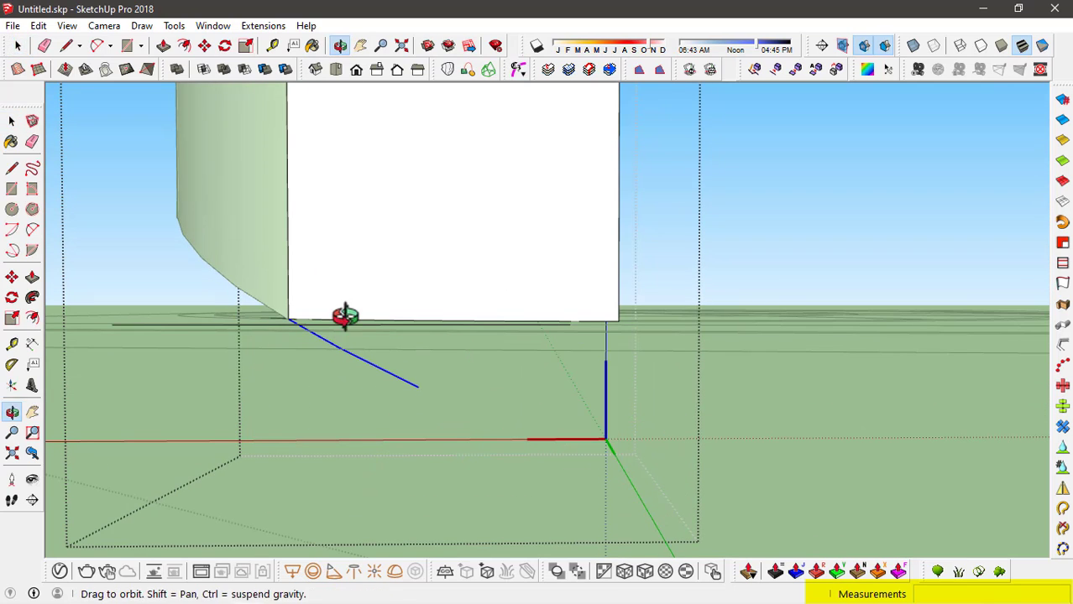
{"action": "key", "text": "Delete"}
Delete the stray edge of the cutting box lying outside the trimmed panel
{"action": "middle_click_drag", "start_coordinate": [365, 373], "coordinate": [379, 248]}
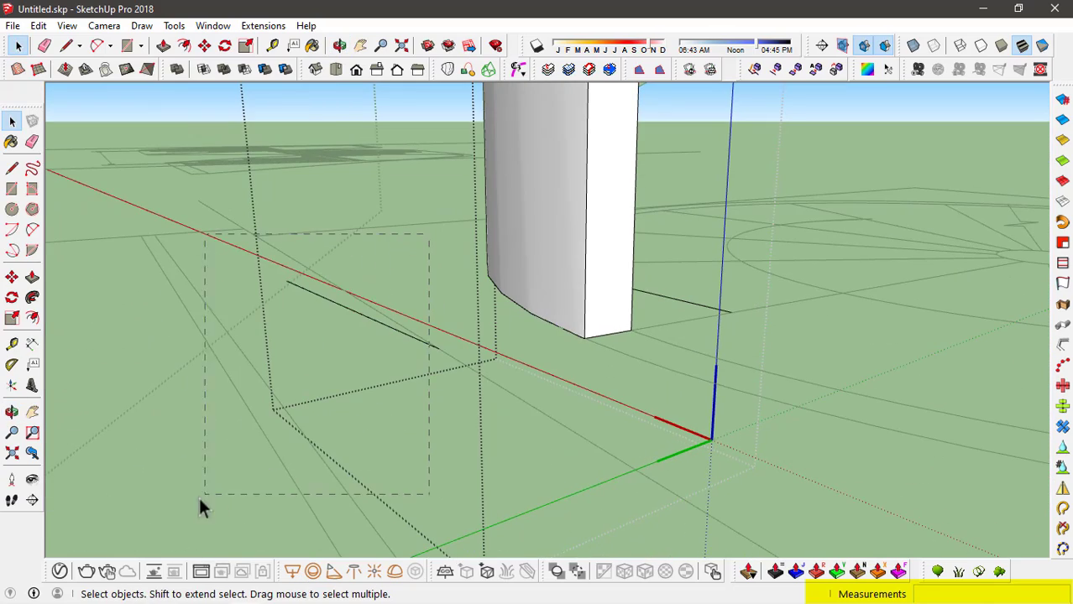
{"action": "left_click_drag", "start_coordinate": [200, 502], "coordinate": [200, 502]}
{"action": "key", "text": "Delete"}
{"action": "middle_click_drag", "start_coordinate": [690, 357], "coordinate": [831, 300]}
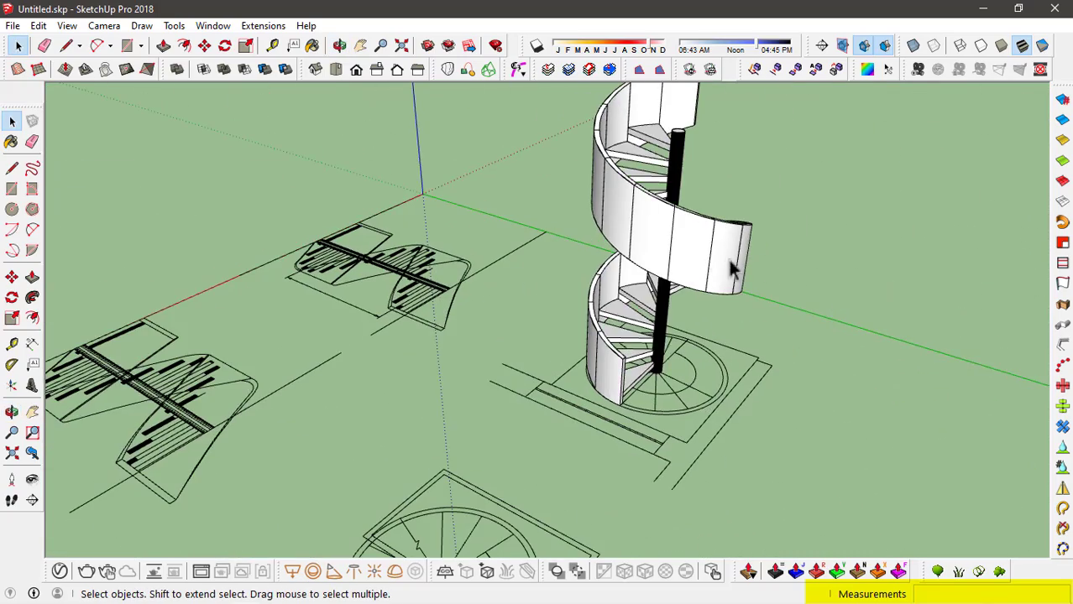
Open the wall group and delete the topmost end panel, which extends past the last tread
{"action": "scroll", "coordinate": [689, 256], "scroll_direction": "up", "scroll_amount": 5}
{"action": "middle_click_drag", "start_coordinate": [455, 371], "coordinate": [856, 283]}
{"action": "scroll", "coordinate": [667, 303], "scroll_direction": "up", "scroll_amount": 4}
{"action": "scroll", "coordinate": [667, 302], "scroll_direction": "down", "scroll_amount": 2}
{"action": "middle_click_drag", "start_coordinate": [722, 314], "coordinate": [803, 217]}
{"action": "double_click", "coordinate": [798, 210]}
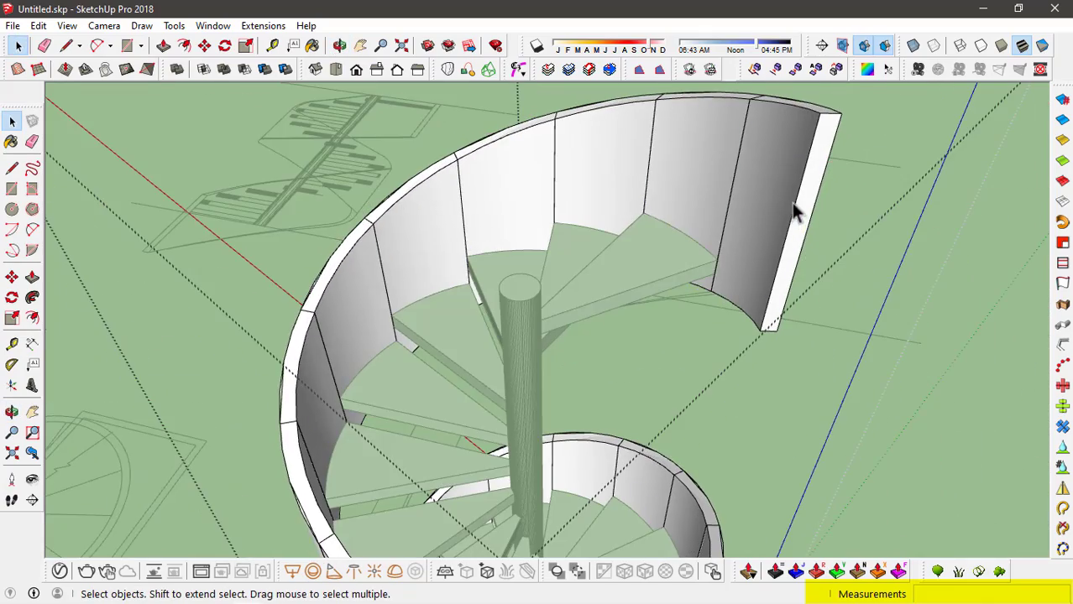
{"action": "left_click", "coordinate": [792, 203]}
{"action": "key", "text": "Delete"}
{"action": "left_click", "coordinate": [786, 312]}
{"action": "scroll", "coordinate": [786, 311], "scroll_direction": "down", "scroll_amount": 4}
{"action": "middle_click_drag", "start_coordinate": [786, 311], "coordinate": [640, 384]}
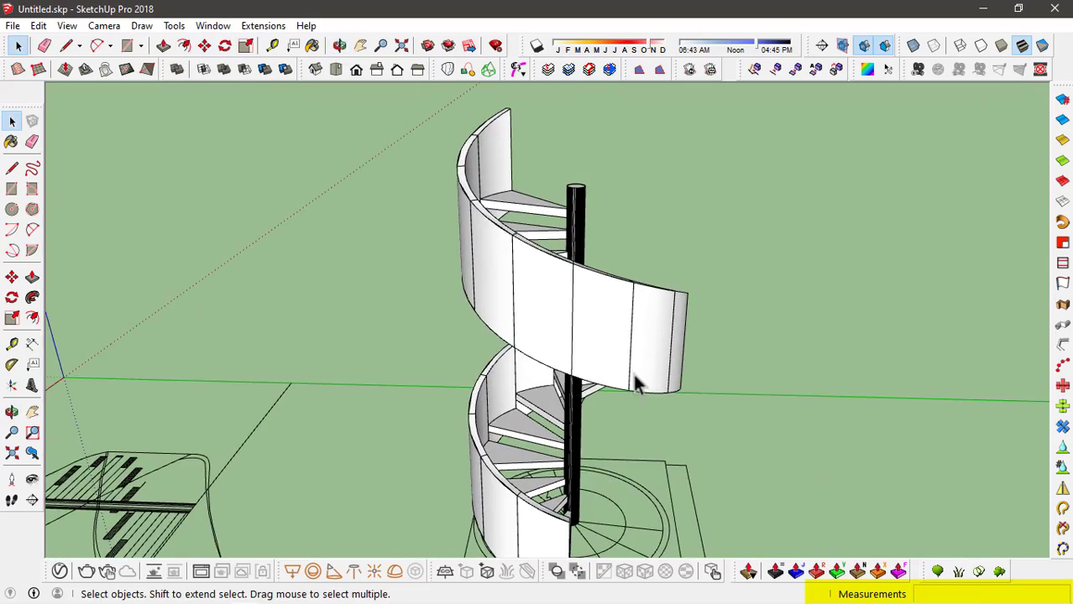
Open one of the repeated wall panel components and copy its inner top edge straight up by 4.5"
{"action": "middle_click_drag", "start_coordinate": [619, 349], "coordinate": [572, 262], "text": "shift"}
{"action": "middle_click_drag", "start_coordinate": [437, 307], "coordinate": [576, 228]}
{"action": "scroll", "coordinate": [587, 455], "scroll_direction": "up", "scroll_amount": 2}
{"action": "scroll", "coordinate": [481, 379], "scroll_direction": "down", "scroll_amount": 3}
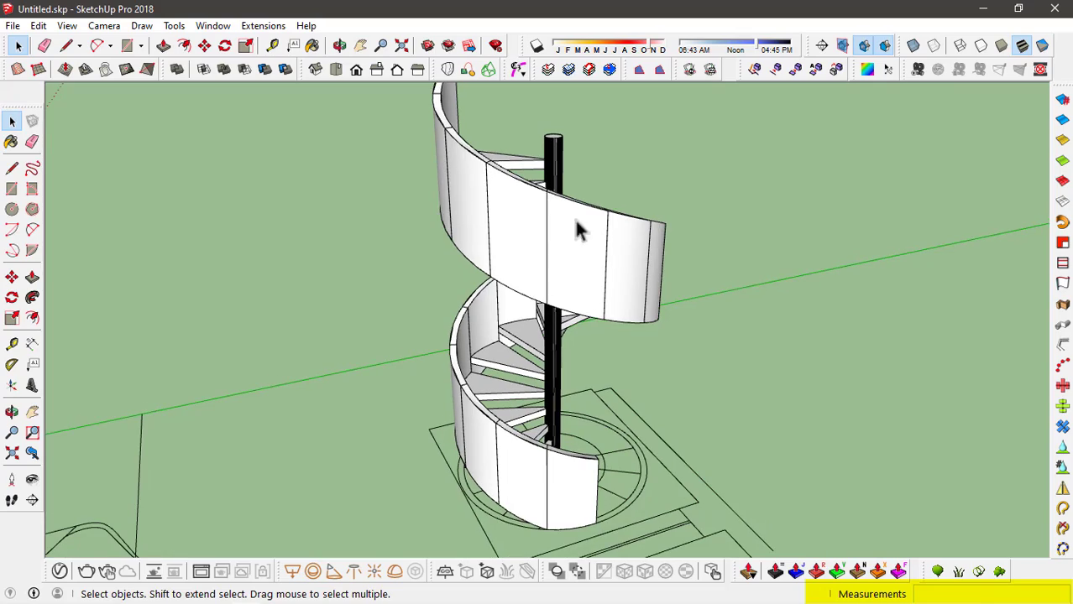
{"action": "scroll", "coordinate": [548, 415], "scroll_direction": "up", "scroll_amount": 3}
{"action": "scroll", "coordinate": [413, 287], "scroll_direction": "up", "scroll_amount": 2}
{"action": "middle_click_drag", "start_coordinate": [412, 287], "coordinate": [435, 373]}
{"action": "scroll", "coordinate": [433, 345], "scroll_direction": "up", "scroll_amount": 5}
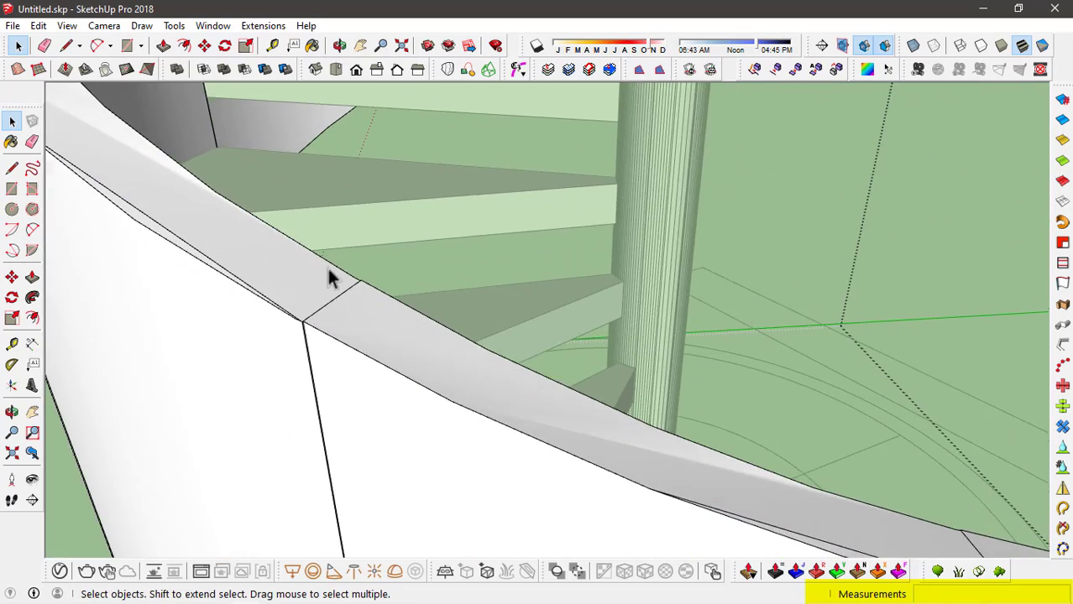
{"action": "left_click", "coordinate": [355, 283]}
{"action": "double_click", "coordinate": [357, 288]}
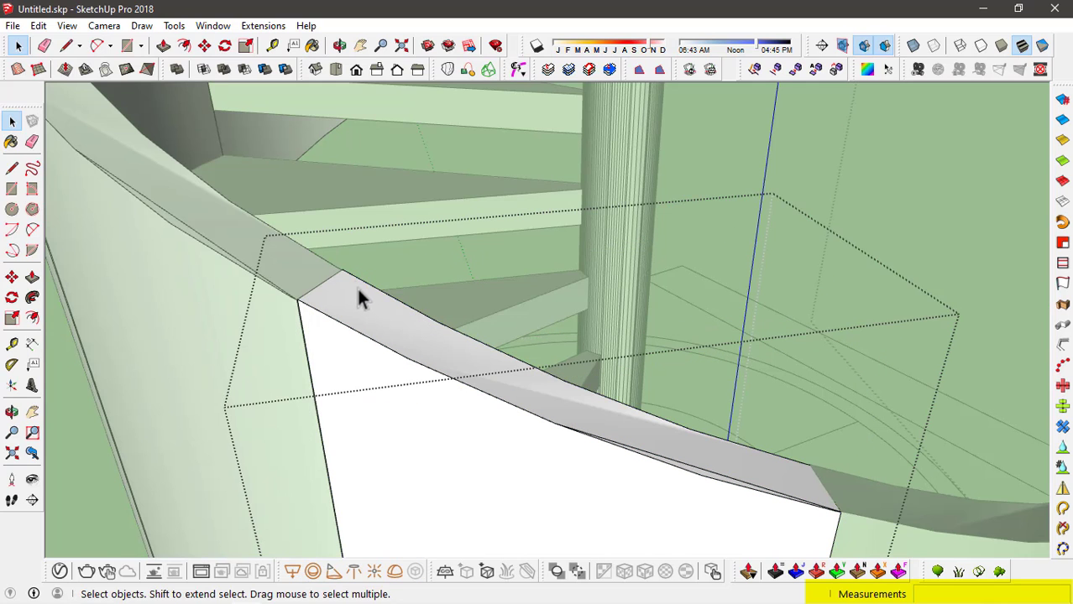
{"action": "left_click", "coordinate": [354, 284]}
{"action": "scroll", "coordinate": [605, 403], "scroll_direction": "up", "scroll_amount": 3}
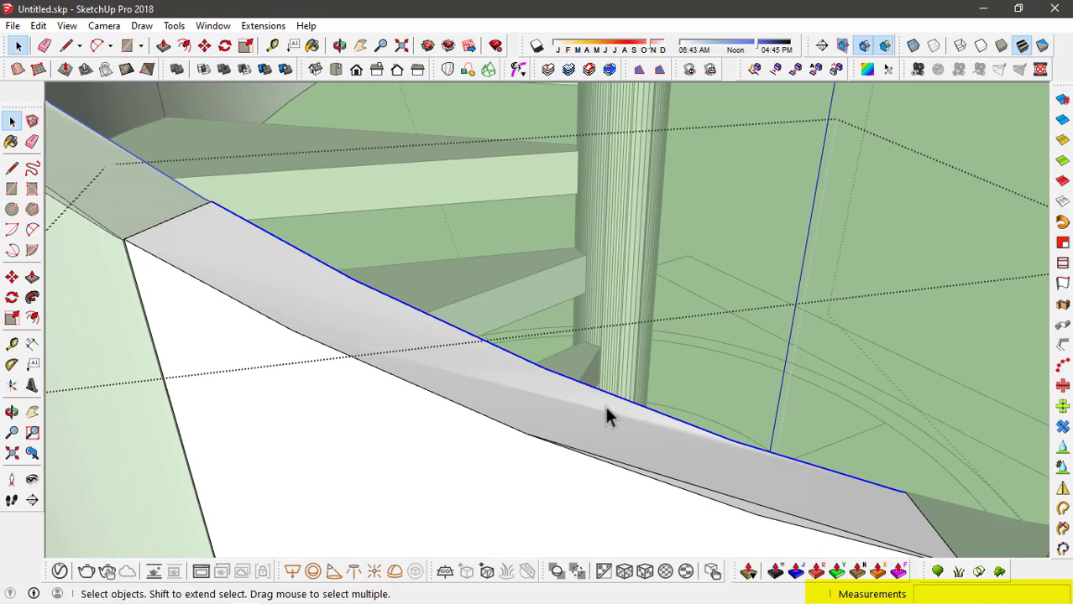
{"action": "scroll", "coordinate": [252, 214], "scroll_direction": "down", "scroll_amount": 3}
{"action": "key", "text": "m"}
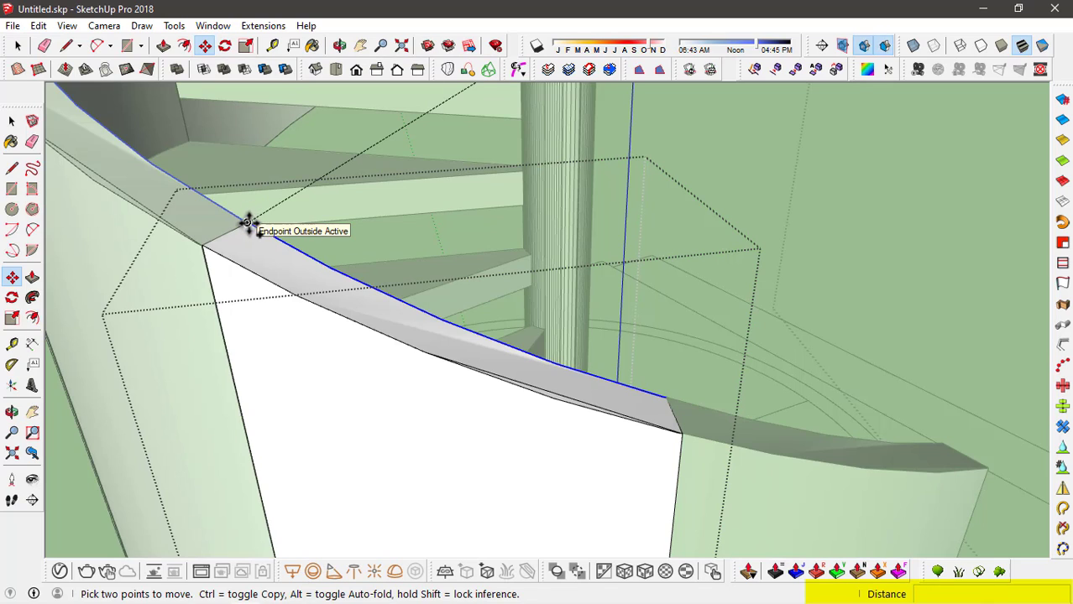
{"action": "key", "text": "ctrl"}
{"action": "left_click", "coordinate": [246, 223]}
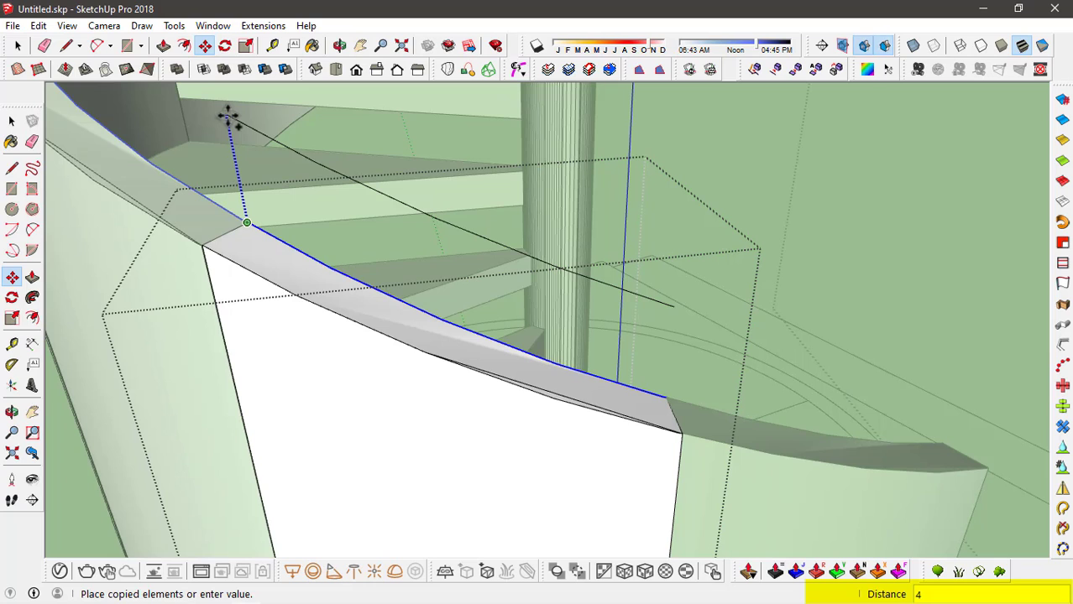
{"action": "key", "text": "Return"}
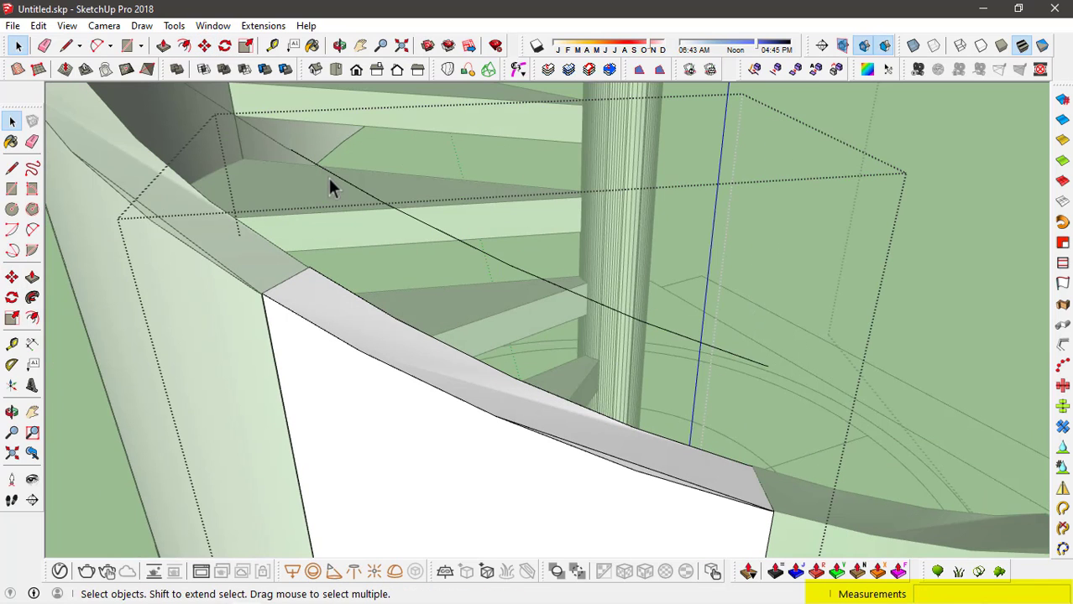
Turn the copied curve into a grouped handrail tube with a 2" diameter and precision 10, following the curve
{"action": "left_click", "coordinate": [329, 176]}
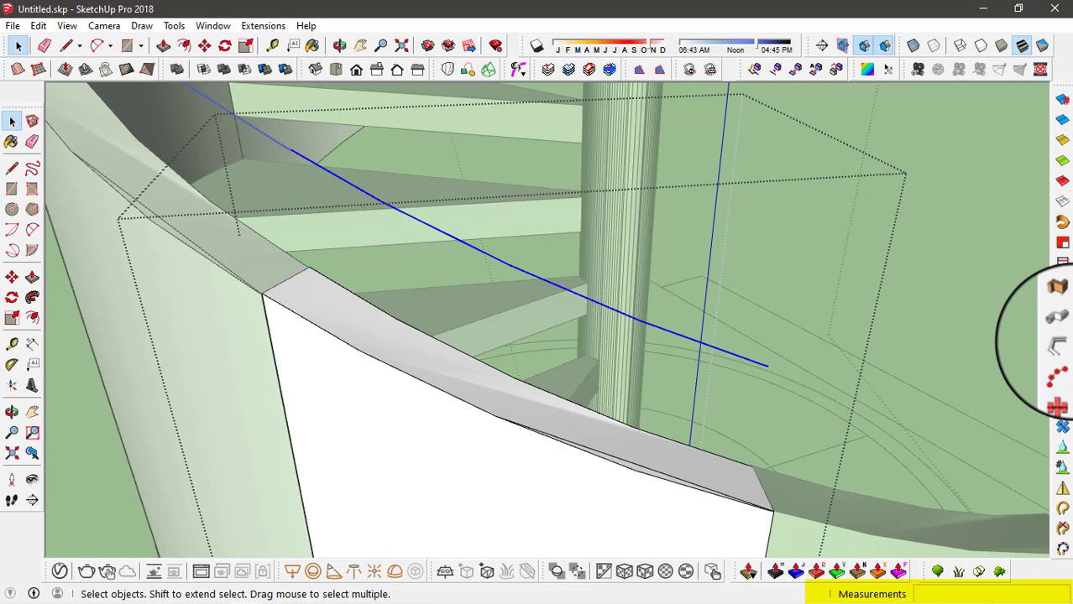
{"action": "left_click", "coordinate": [1063, 344]}
{"action": "left_click_drag", "start_coordinate": [532, 210], "coordinate": [729, 188]}
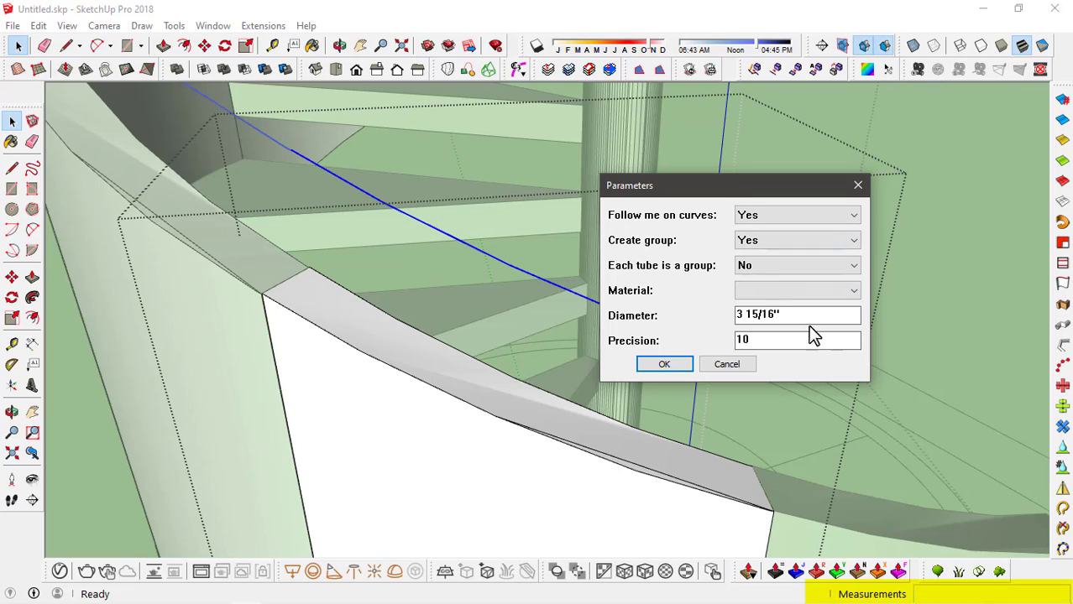
{"action": "type", "text": "2"}
{"action": "left_click", "coordinate": [663, 366]}
{"action": "scroll", "coordinate": [544, 323], "scroll_direction": "down", "scroll_amount": 5}
{"action": "scroll", "coordinate": [544, 324], "scroll_direction": "down", "scroll_amount": 5}
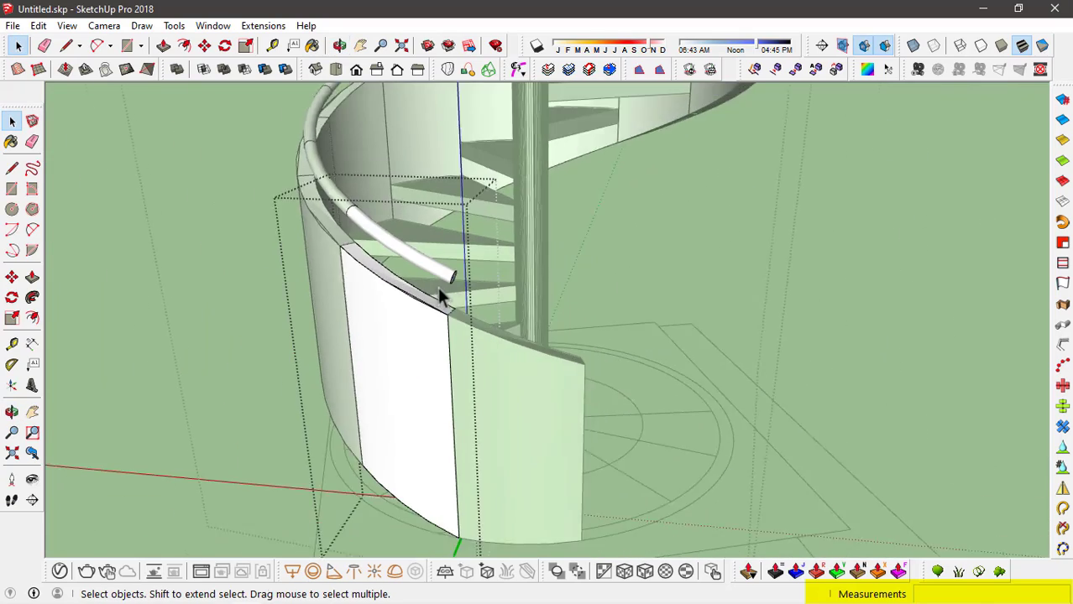
Open the lowest wall panel and copy its inner top edge straight up by 4.5"
{"action": "middle_click_drag", "start_coordinate": [653, 301], "coordinate": [592, 143]}
{"action": "scroll", "coordinate": [588, 443], "scroll_direction": "up", "scroll_amount": 3}
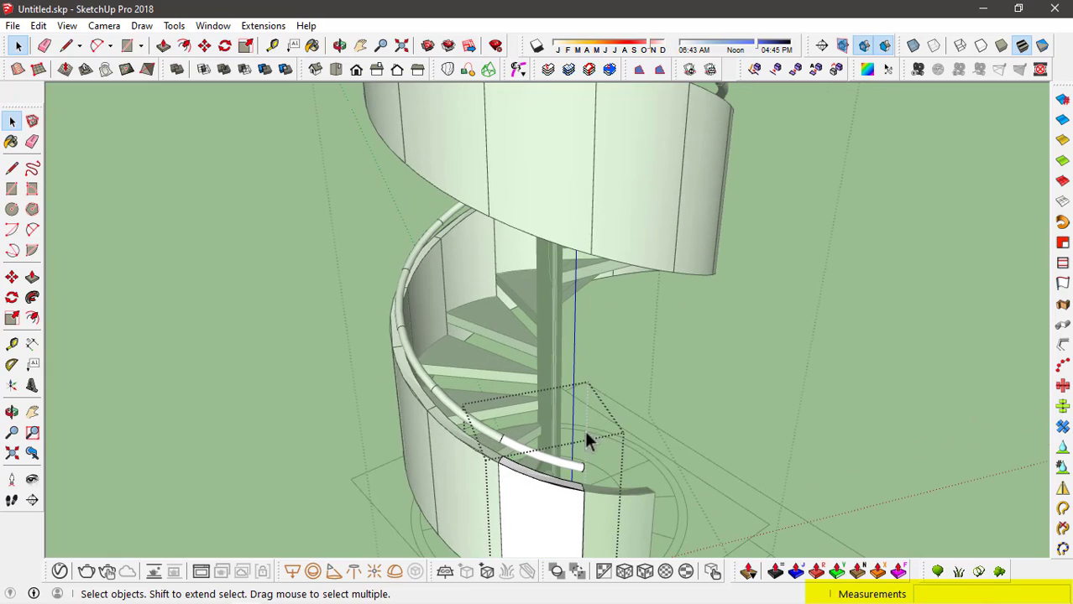
{"action": "scroll", "coordinate": [521, 390], "scroll_direction": "down", "scroll_amount": 3}
{"action": "scroll", "coordinate": [445, 336], "scroll_direction": "up", "scroll_amount": 5}
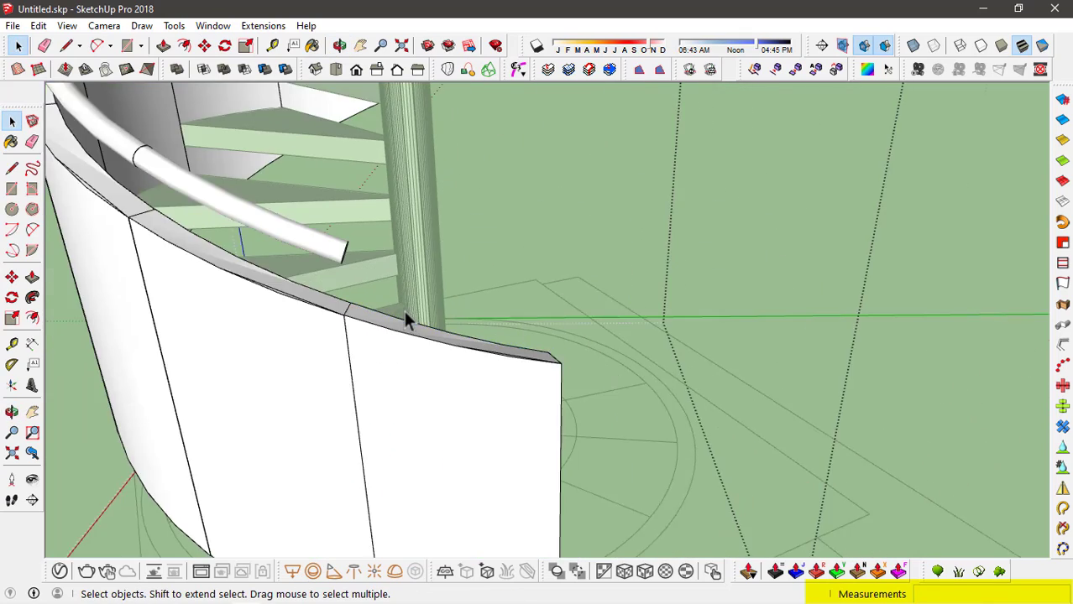
{"action": "scroll", "coordinate": [399, 323], "scroll_direction": "down", "scroll_amount": 2}
{"action": "scroll", "coordinate": [394, 327], "scroll_direction": "up", "scroll_amount": 1}
{"action": "scroll", "coordinate": [394, 323], "scroll_direction": "up", "scroll_amount": 3}
{"action": "middle_click_drag", "start_coordinate": [381, 300], "coordinate": [364, 319]}
{"action": "scroll", "coordinate": [358, 301], "scroll_direction": "up", "scroll_amount": 2}
{"action": "left_click", "coordinate": [359, 298]}
{"action": "scroll", "coordinate": [349, 295], "scroll_direction": "up", "scroll_amount": 2}
{"action": "left_click", "coordinate": [351, 291]}
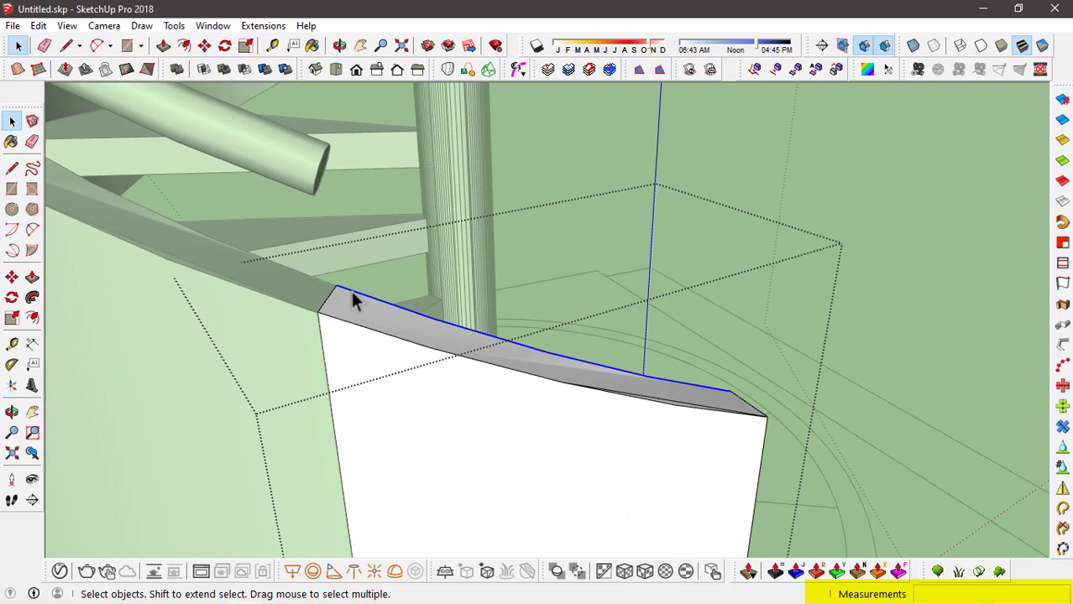
{"action": "key", "text": "m"}
{"action": "key", "text": "ctrl"}
{"action": "left_click", "coordinate": [337, 290]}
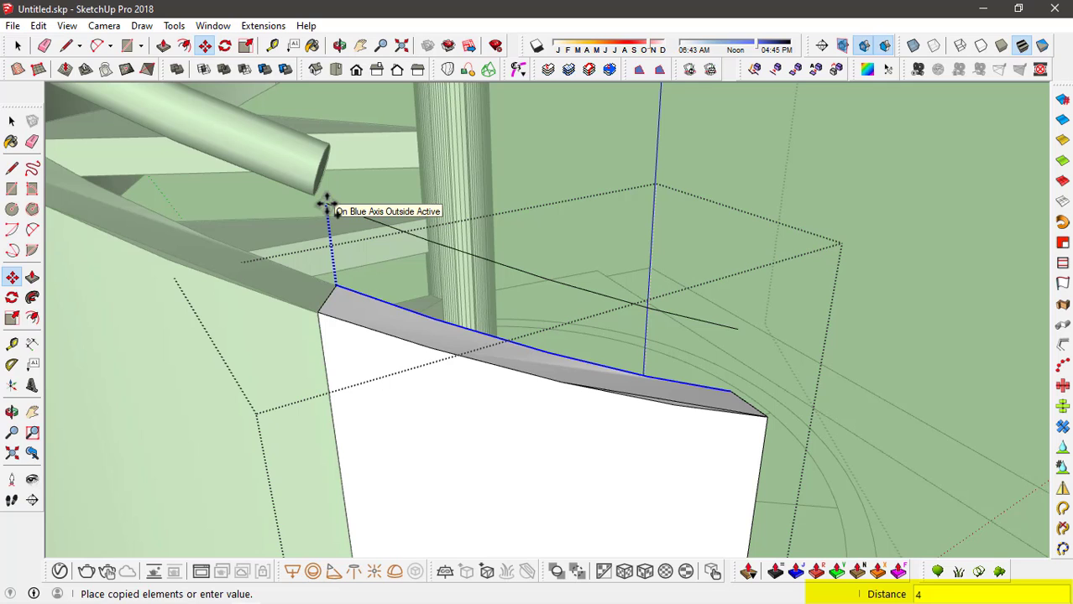
{"action": "type", "text": ".5"}
{"action": "key", "text": "Return"}
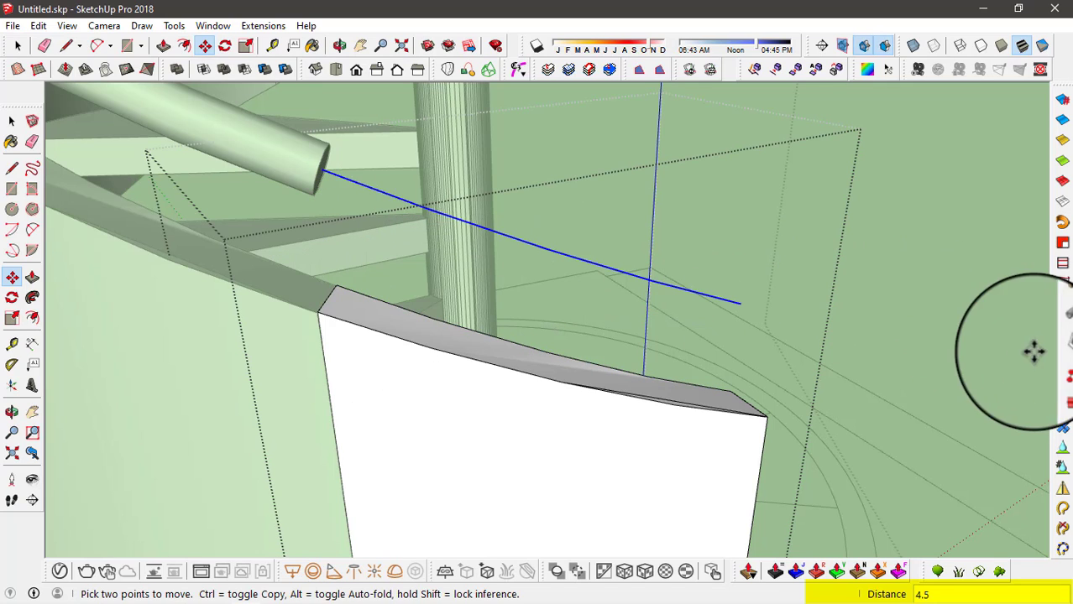
Turn the lowest panel's copied curve into a 2" diameter handrail tube and leave the component and wall group
{"action": "left_click", "coordinate": [1063, 346]}
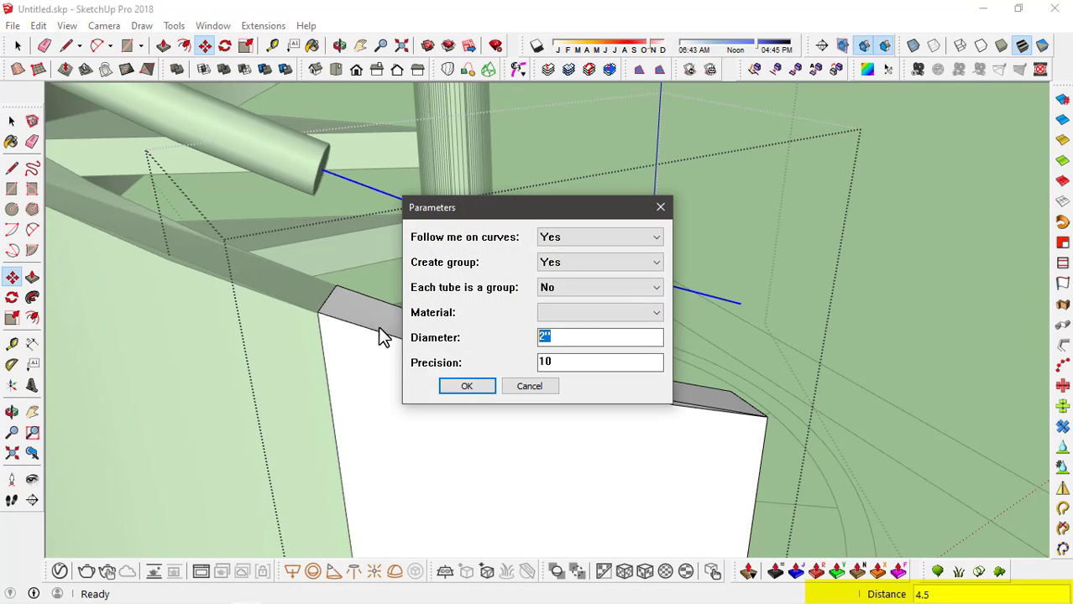
{"action": "left_click", "coordinate": [466, 387]}
{"action": "key", "text": "space"}
{"action": "middle_click_drag", "start_coordinate": [510, 320], "coordinate": [559, 282]}
{"action": "key", "text": "Escape"}
{"action": "scroll", "coordinate": [559, 282], "scroll_direction": "down", "scroll_amount": 5}
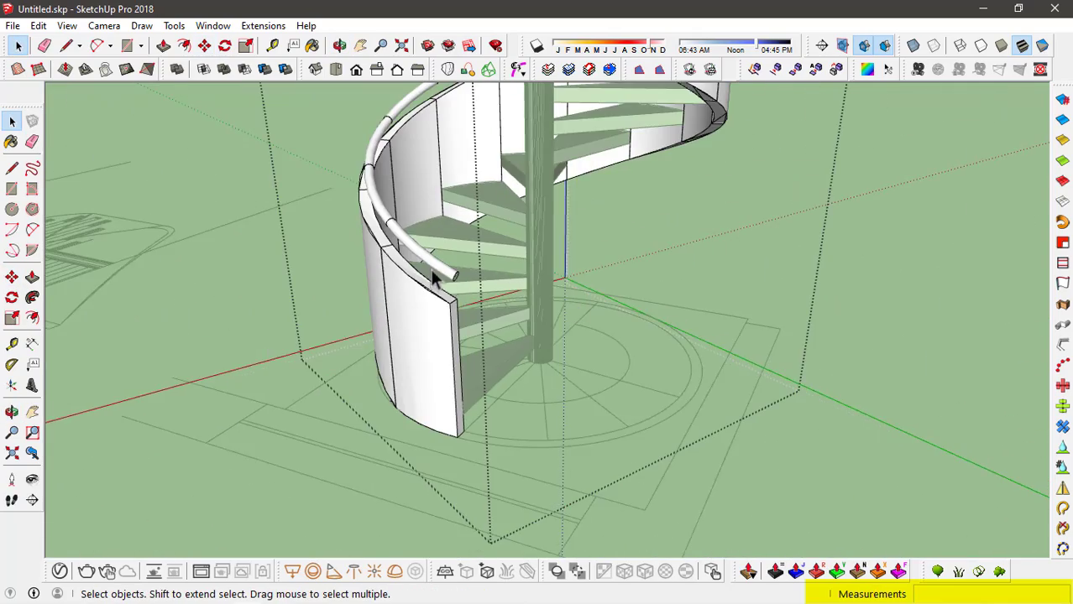
{"action": "key", "text": "Escape"}
Examine the staircase, its curved wall and the continuous handrail from several sides
{"action": "scroll", "coordinate": [435, 272], "scroll_direction": "down", "scroll_amount": 2}
{"action": "middle_click_drag", "start_coordinate": [451, 269], "coordinate": [537, 392]}
{"action": "scroll", "coordinate": [512, 366], "scroll_direction": "down", "scroll_amount": 2}
{"action": "middle_click_drag", "start_coordinate": [550, 330], "coordinate": [688, 349]}
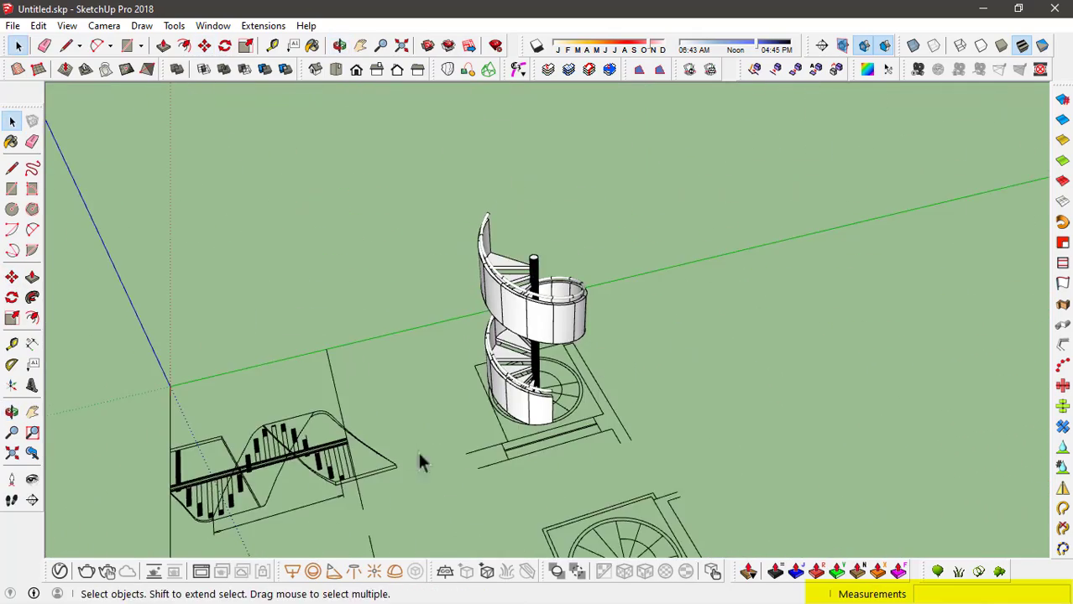
{"action": "middle_click_drag", "start_coordinate": [417, 449], "coordinate": [571, 403]}
{"action": "middle_click_drag", "start_coordinate": [375, 331], "coordinate": [558, 332]}
{"action": "scroll", "coordinate": [559, 332], "scroll_direction": "up", "scroll_amount": 5}
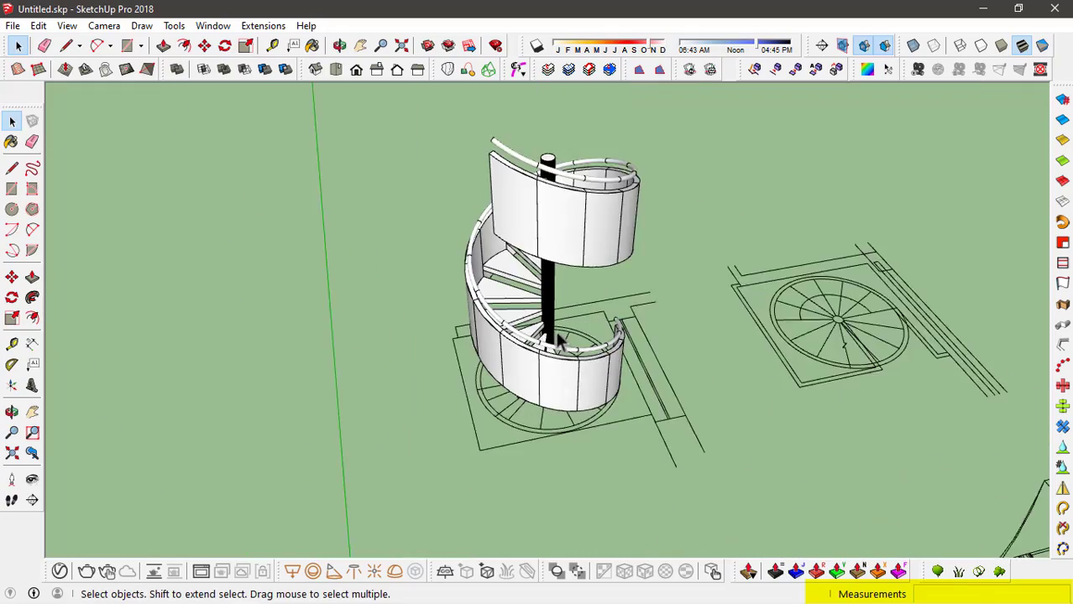
{"action": "scroll", "coordinate": [447, 407], "scroll_direction": "down", "scroll_amount": 2}
{"action": "middle_click_drag", "start_coordinate": [395, 311], "coordinate": [627, 297]}
{"action": "middle_click_drag", "start_coordinate": [705, 328], "coordinate": [578, 267]}
{"action": "scroll", "coordinate": [578, 267], "scroll_direction": "down", "scroll_amount": 1}
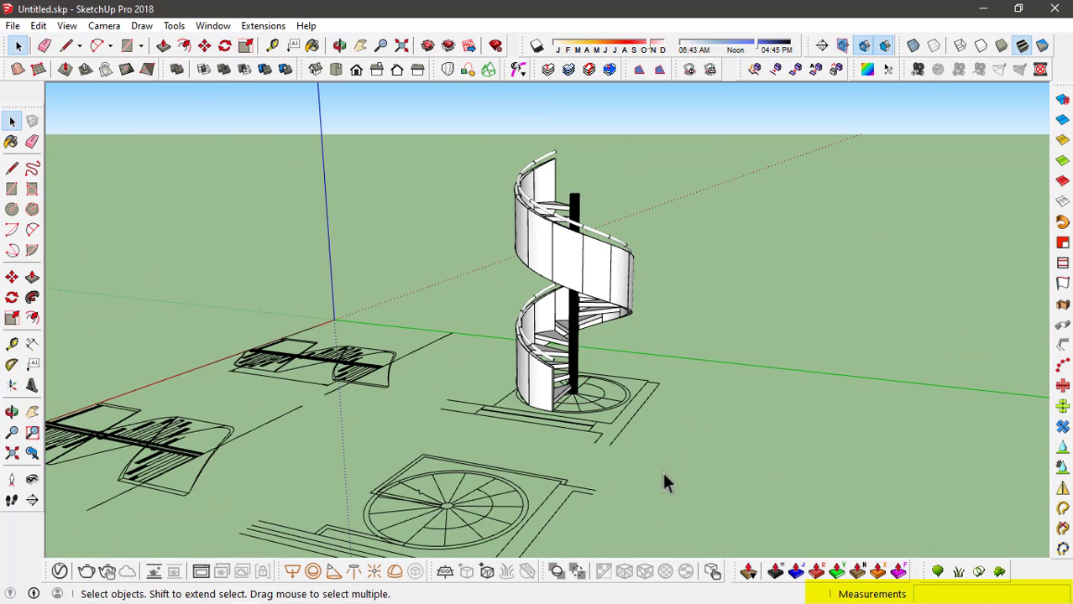
Delete the imported plan and elevation drawings lying on the ground around the staircase
{"action": "left_click", "coordinate": [413, 533]}
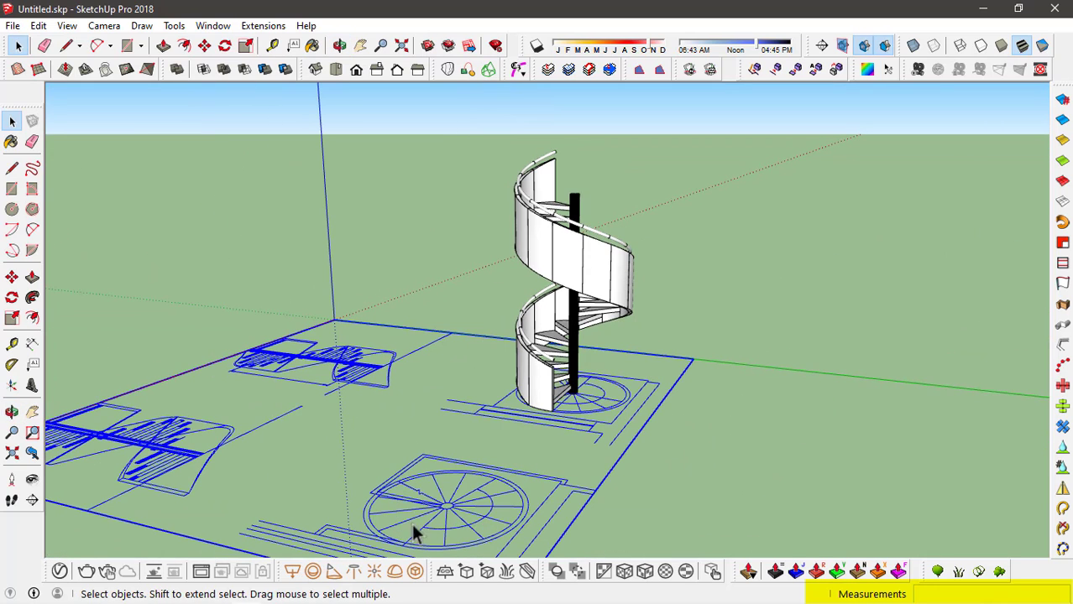
{"action": "key", "text": "Delete"}
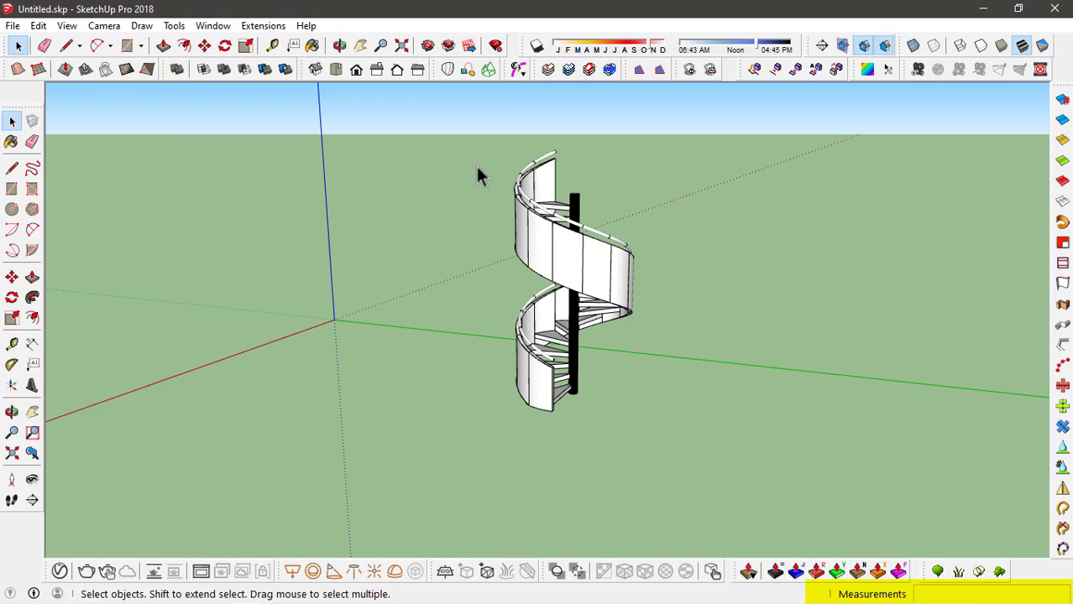
Move the whole staircase by the base of its central post to the axes origin
{"action": "middle_click_drag", "start_coordinate": [510, 195], "coordinate": [220, 233]}
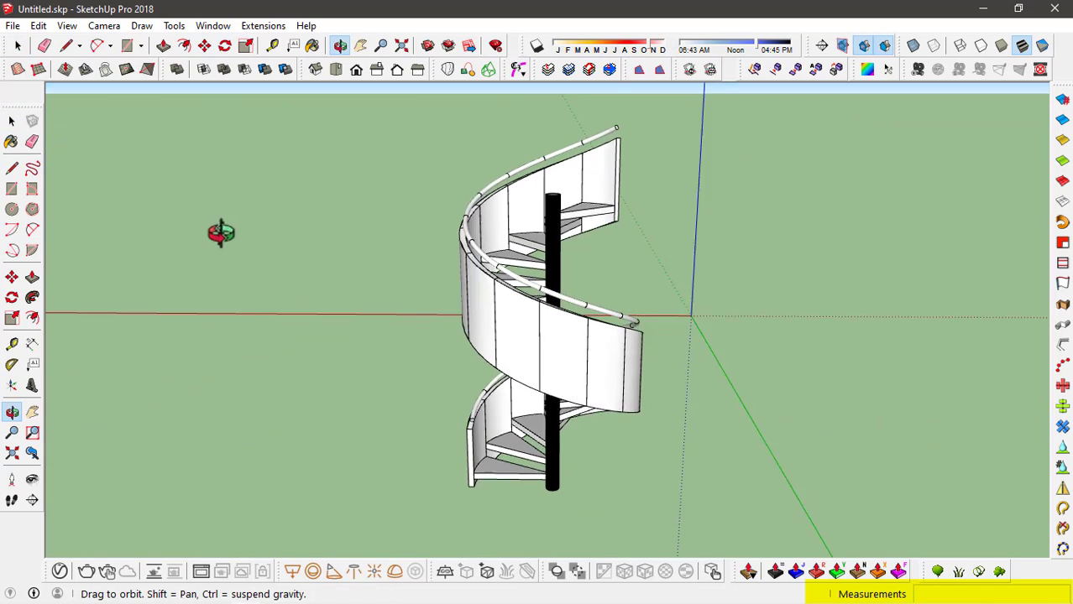
{"action": "left_click_drag", "start_coordinate": [402, 139], "coordinate": [748, 475]}
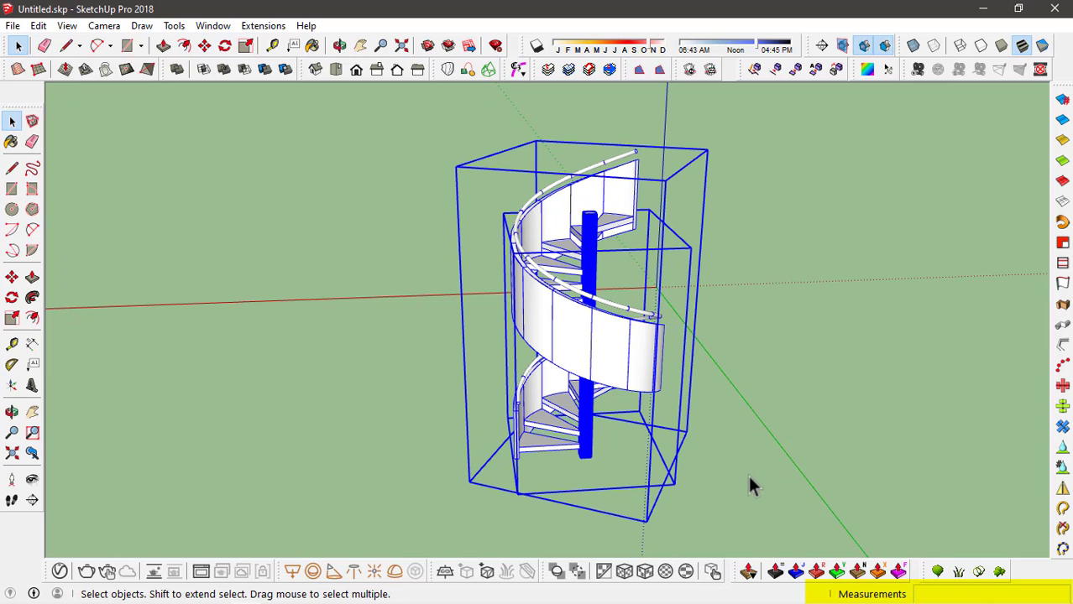
{"action": "middle_click_drag", "start_coordinate": [724, 469], "coordinate": [578, 476]}
{"action": "key", "text": "m"}
{"action": "left_click", "coordinate": [576, 476]}
{"action": "scroll", "coordinate": [544, 329], "scroll_direction": "down", "scroll_amount": 10}
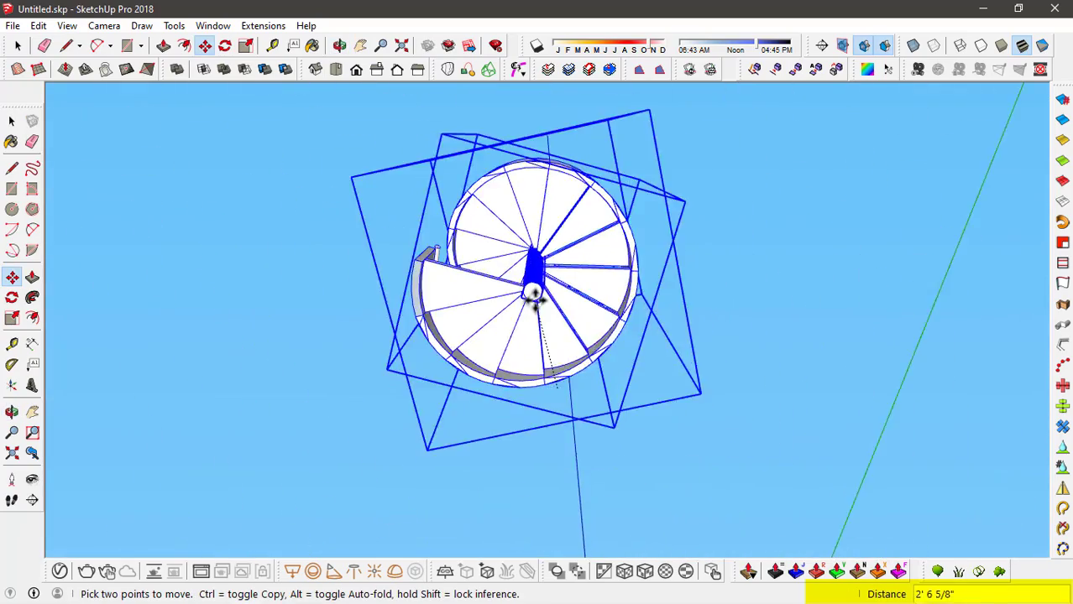
{"action": "scroll", "coordinate": [538, 340], "scroll_direction": "up", "scroll_amount": 10}
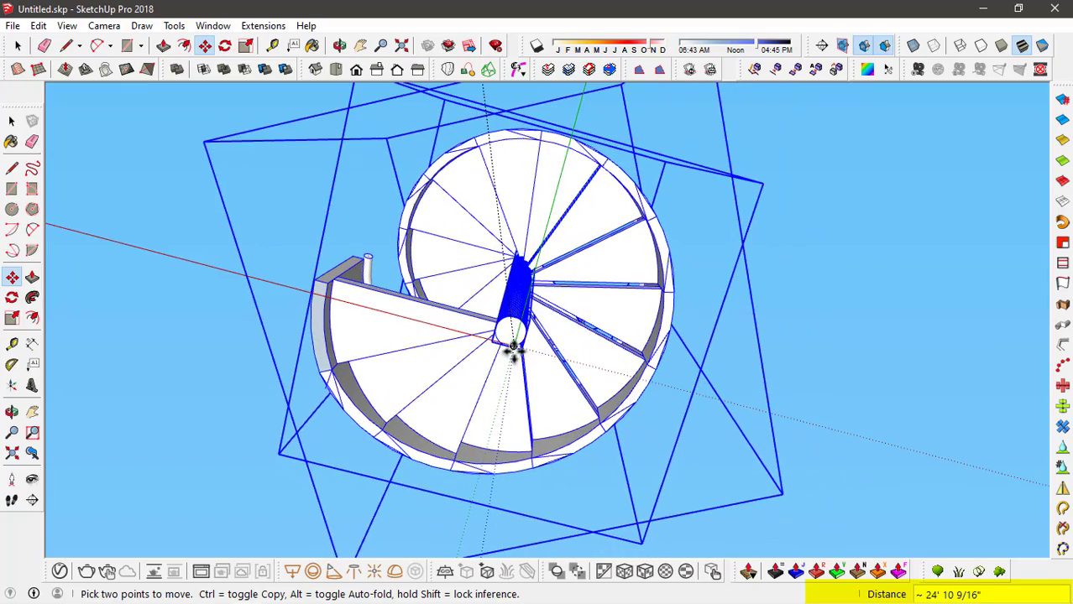
{"action": "left_click", "coordinate": [514, 347]}
{"action": "scroll", "coordinate": [498, 338], "scroll_direction": "up", "scroll_amount": 1}
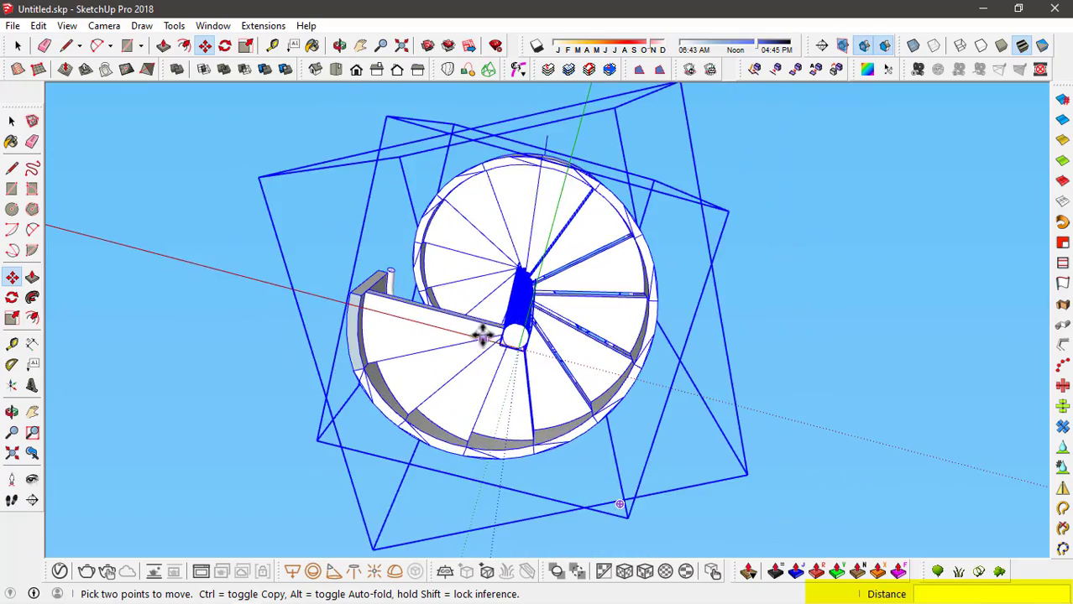
{"action": "scroll", "coordinate": [482, 336], "scroll_direction": "down", "scroll_amount": 1}
{"action": "middle_click_drag", "start_coordinate": [500, 377], "coordinate": [512, 517]}
{"action": "key", "text": "space"}
{"action": "middle_click_drag", "start_coordinate": [548, 288], "coordinate": [468, 422]}
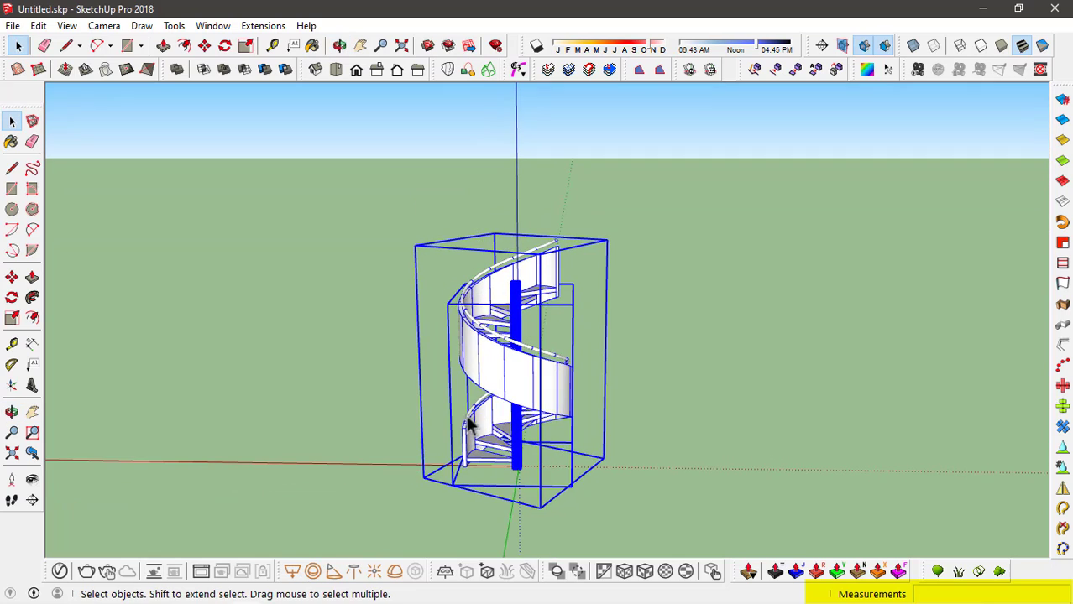
{"action": "left_click", "coordinate": [386, 413]}
{"action": "scroll", "coordinate": [448, 468], "scroll_direction": "up", "scroll_amount": 3}
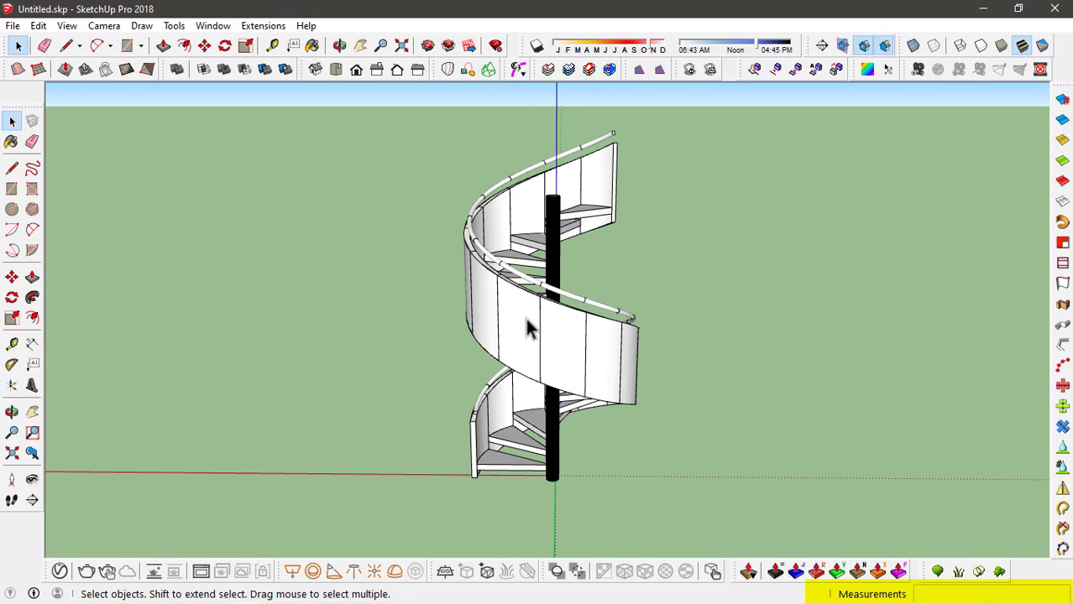
{"action": "middle_click_drag", "start_coordinate": [535, 205], "coordinate": [625, 257]}
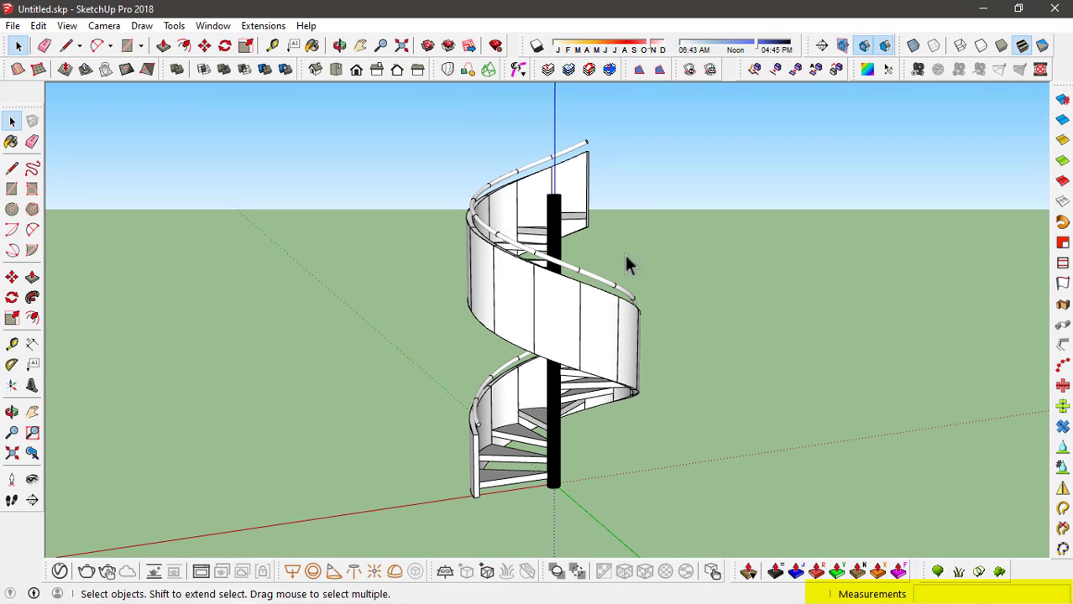
{"action": "left_click_drag", "start_coordinate": [393, 123], "coordinate": [711, 529]}
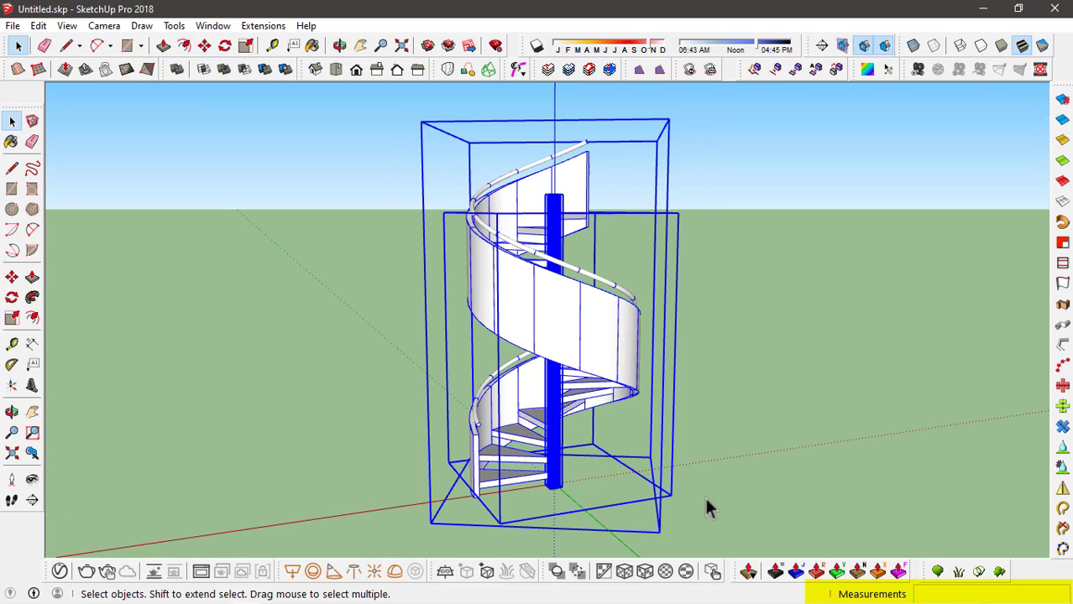
{"action": "middle_click_drag", "start_coordinate": [703, 420], "coordinate": [695, 408]}
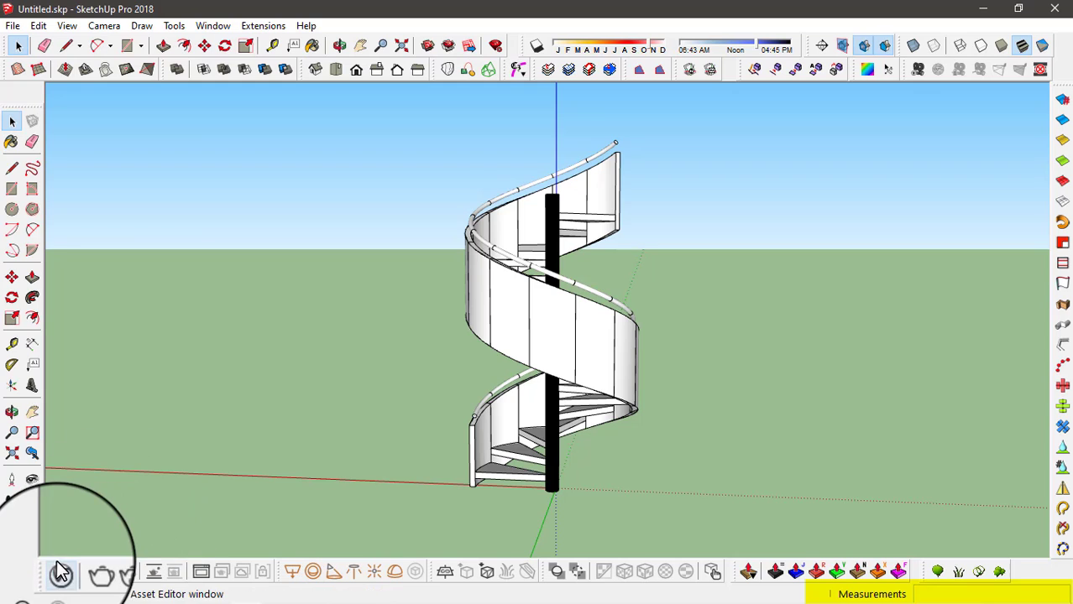
Delete all the existing materials, from <auto> through the Stacy ones, from the scene's V-Ray material list
{"action": "left_click", "coordinate": [60, 572]}
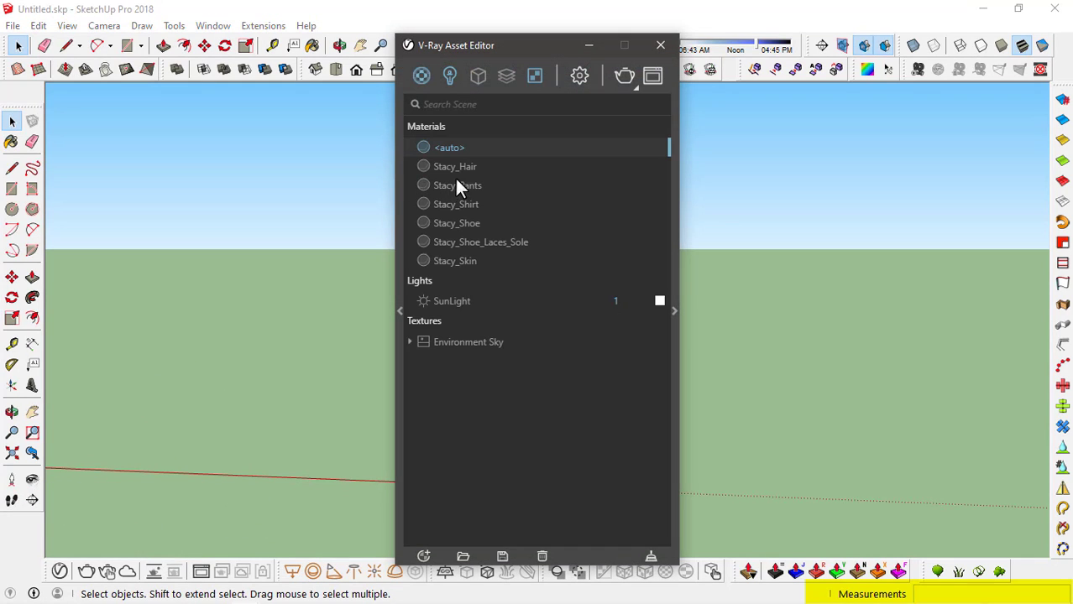
{"action": "left_click", "coordinate": [482, 262]}
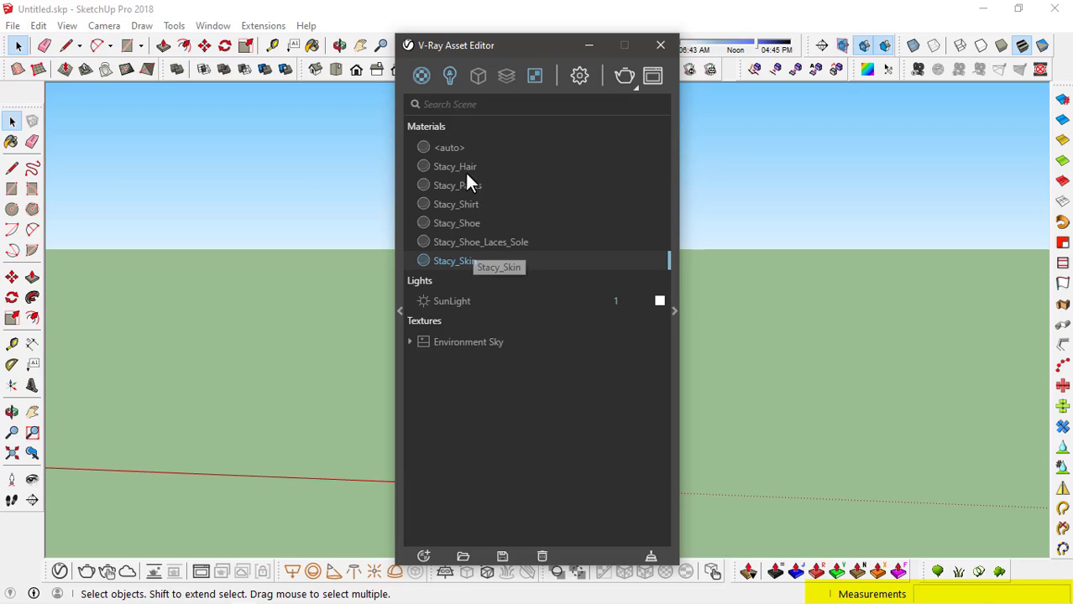
{"action": "left_click", "coordinate": [475, 148]}
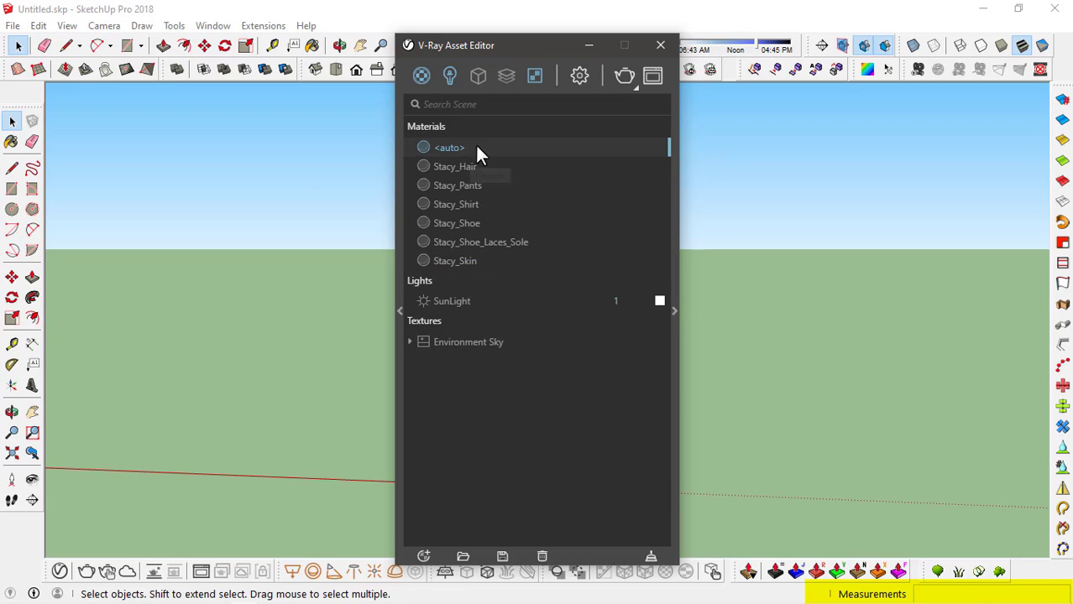
{"action": "key", "text": "Delete"}
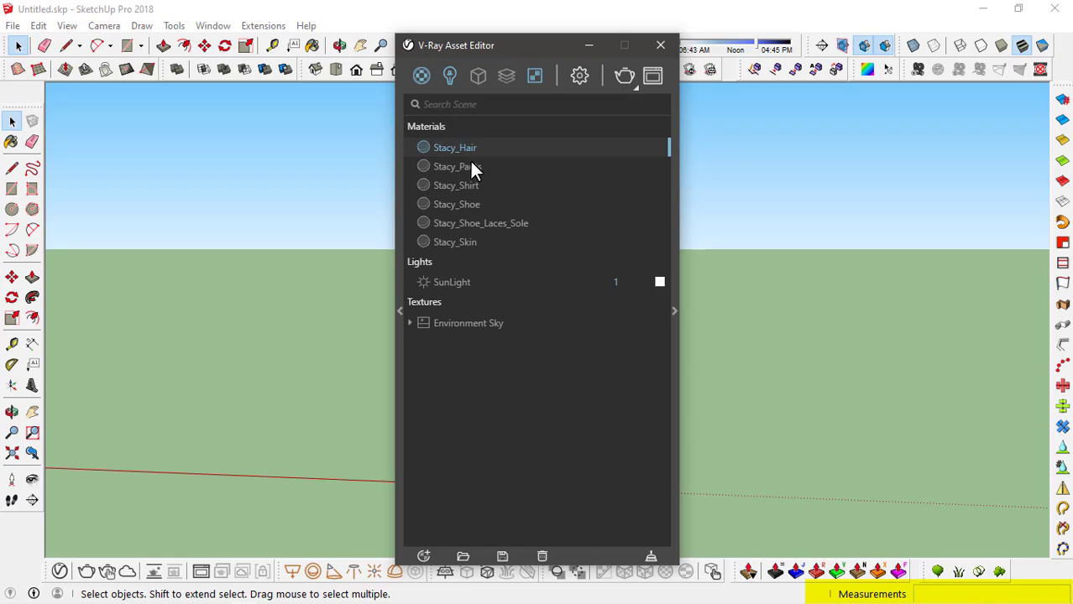
{"action": "key", "text": "Delete"}
{"action": "key", "text": "Delete"}
{"action": "key", "text": "Delete"}
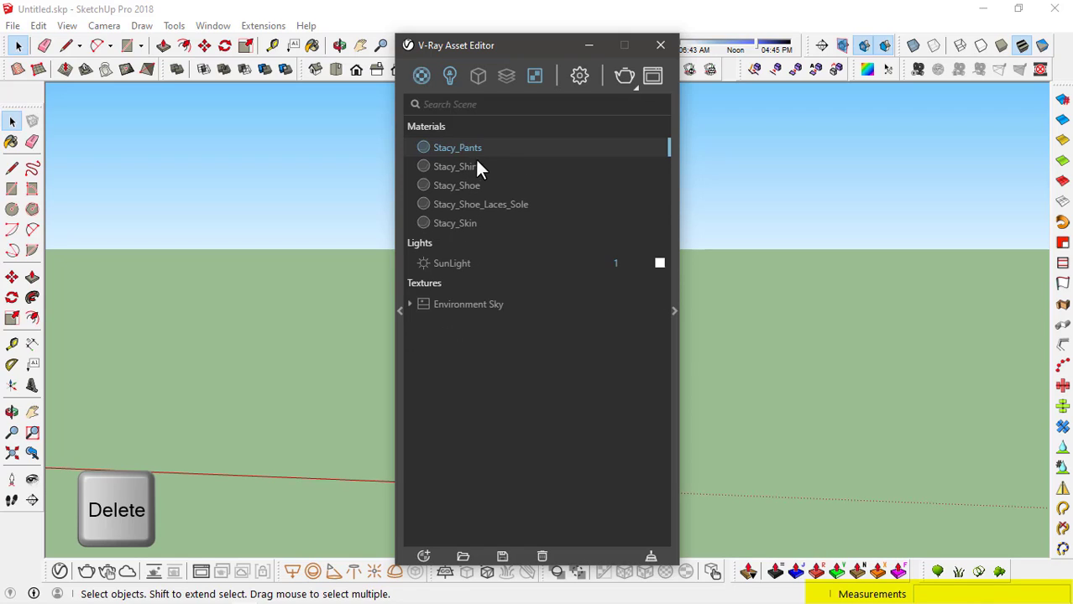
{"action": "left_click", "coordinate": [471, 165]}
{"action": "key", "text": "Delete"}
{"action": "key", "text": "Delete"}
{"action": "key", "text": "Delete"}
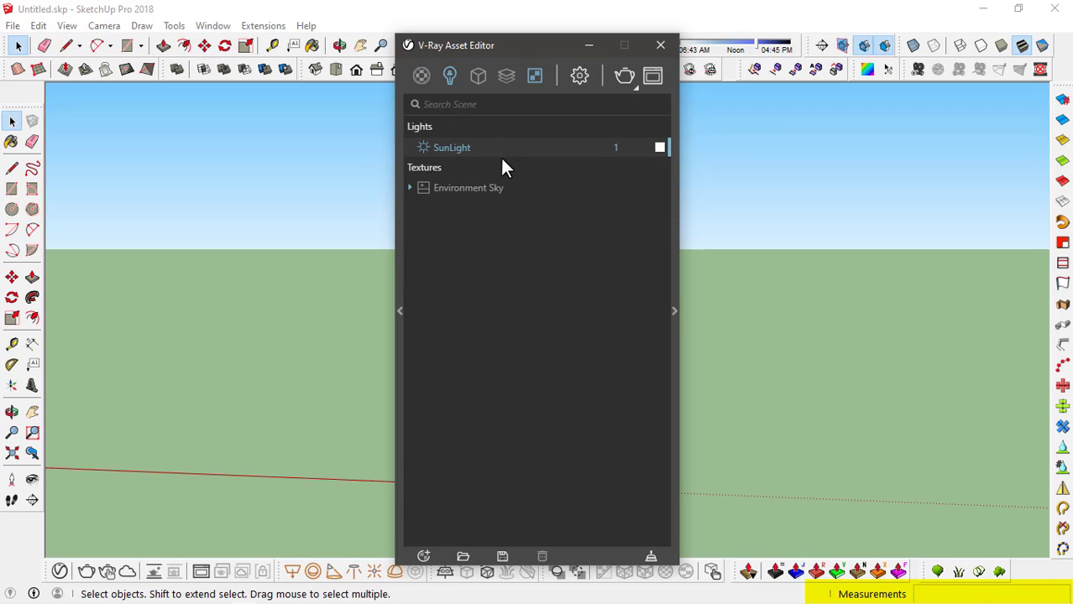
Select the central post and add Aluminum Polished from the V-Ray metal library to the scene materials
{"action": "left_click", "coordinate": [400, 314]}
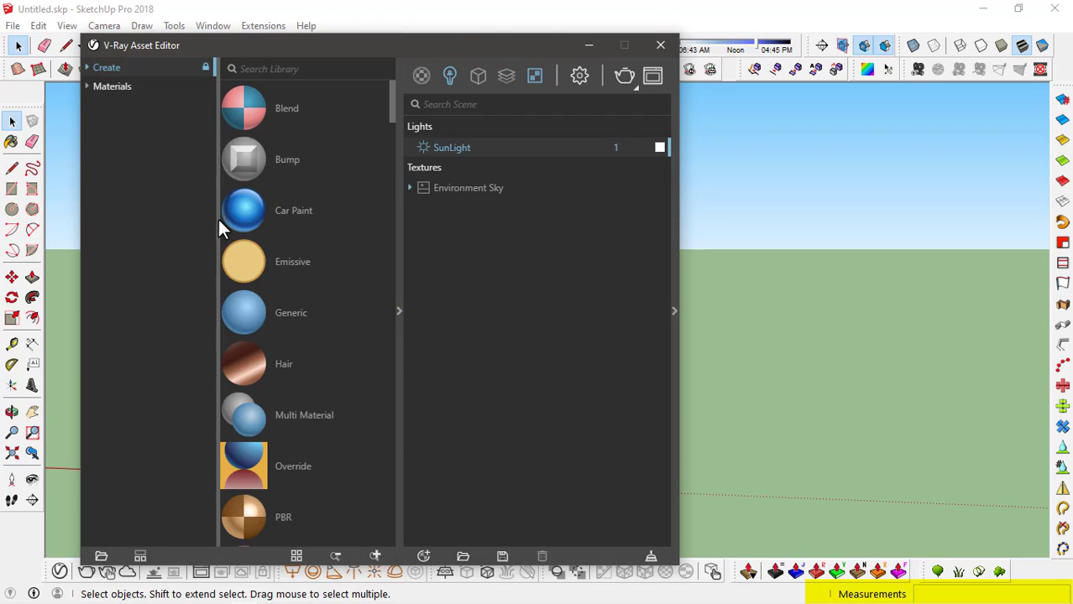
{"action": "left_click", "coordinate": [88, 87]}
{"action": "middle_click_drag", "start_coordinate": [737, 245], "coordinate": [953, 281]}
{"action": "scroll", "coordinate": [827, 231], "scroll_direction": "up", "scroll_amount": 5}
{"action": "scroll", "coordinate": [952, 281], "scroll_direction": "up", "scroll_amount": 1}
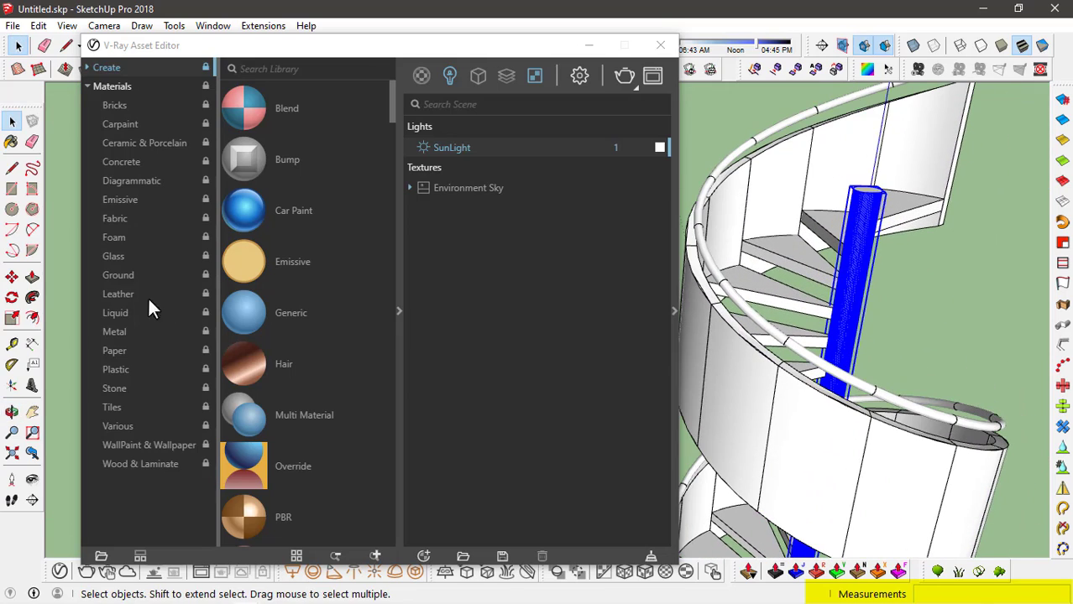
{"action": "left_click", "coordinate": [121, 330]}
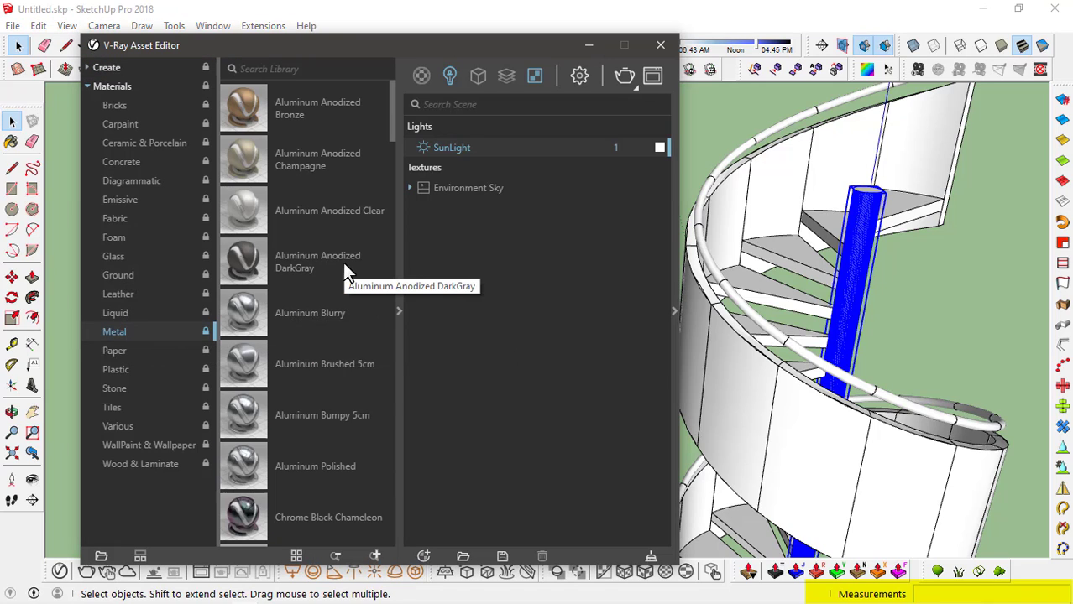
{"action": "scroll", "coordinate": [342, 262], "scroll_direction": "down", "scroll_amount": 3}
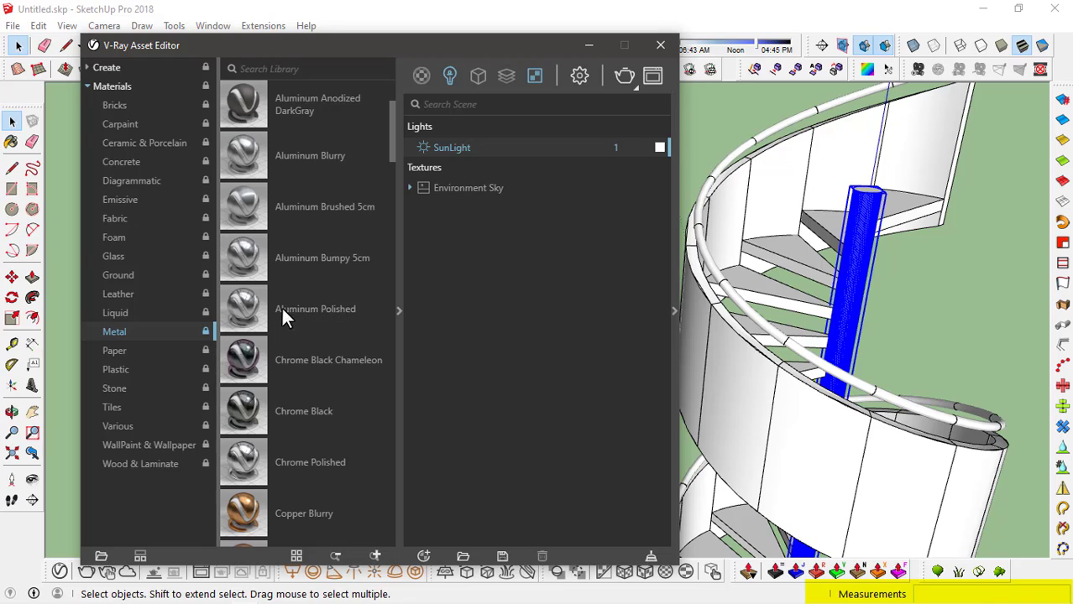
{"action": "left_click_drag", "start_coordinate": [274, 321], "coordinate": [521, 283]}
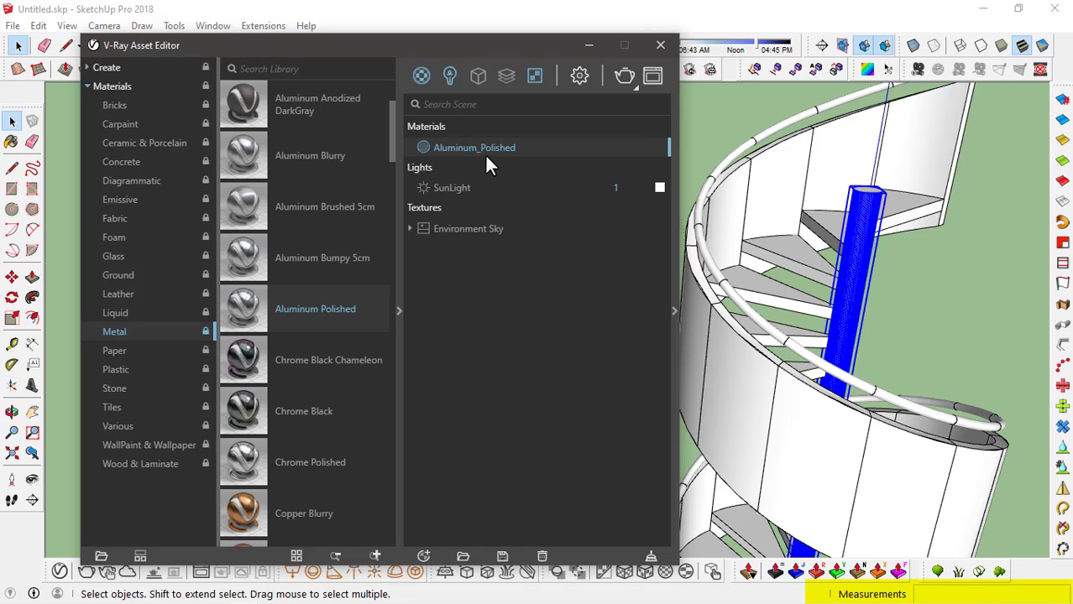
Apply the Aluminum_Polished material to the selected central post and check its surface up close
{"action": "right_click", "coordinate": [478, 147]}
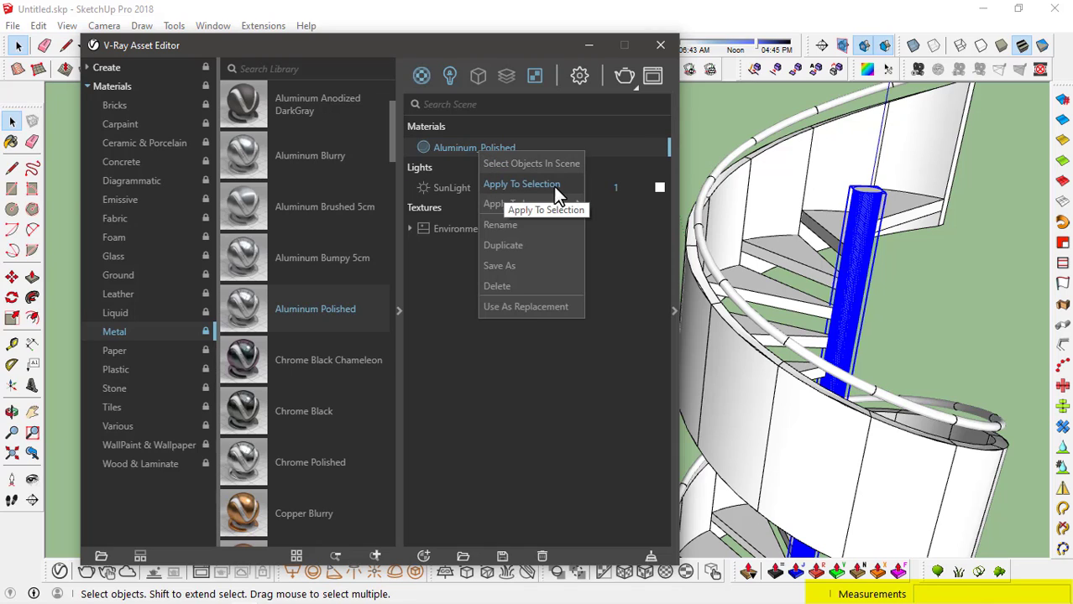
{"action": "left_click", "coordinate": [523, 185]}
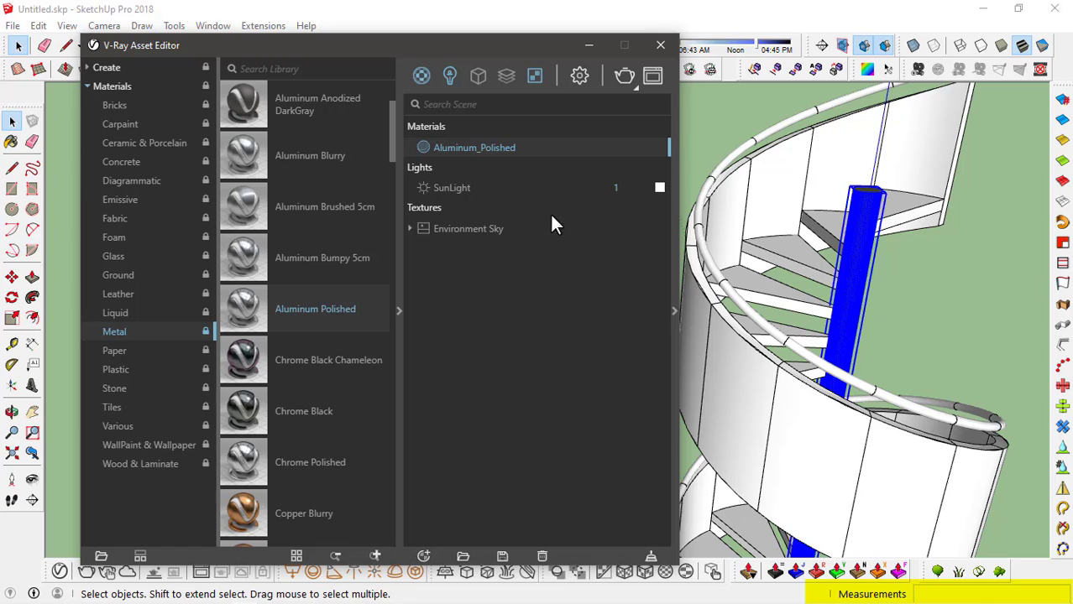
{"action": "left_click", "coordinate": [931, 264]}
{"action": "scroll", "coordinate": [883, 195], "scroll_direction": "up", "scroll_amount": 3}
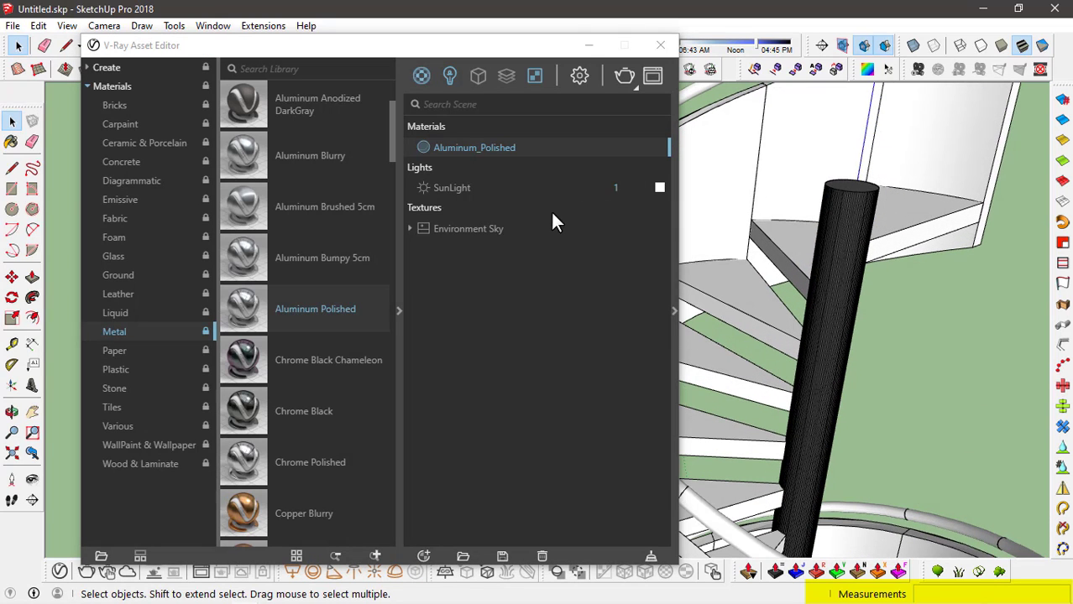
{"action": "scroll", "coordinate": [886, 191], "scroll_direction": "up", "scroll_amount": 3}
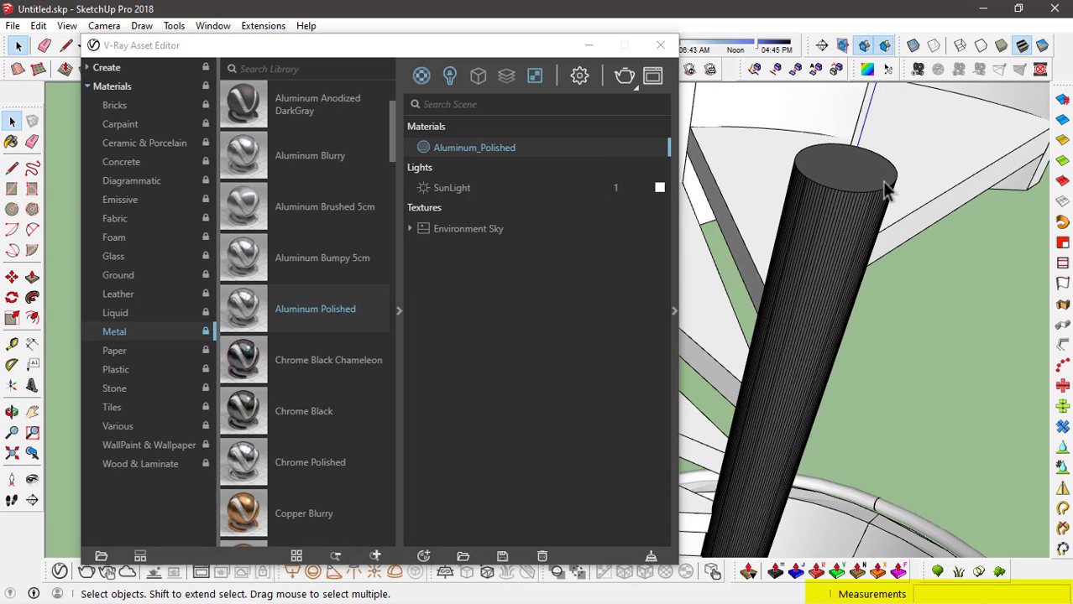
{"action": "scroll", "coordinate": [862, 196], "scroll_direction": "down", "scroll_amount": 8}
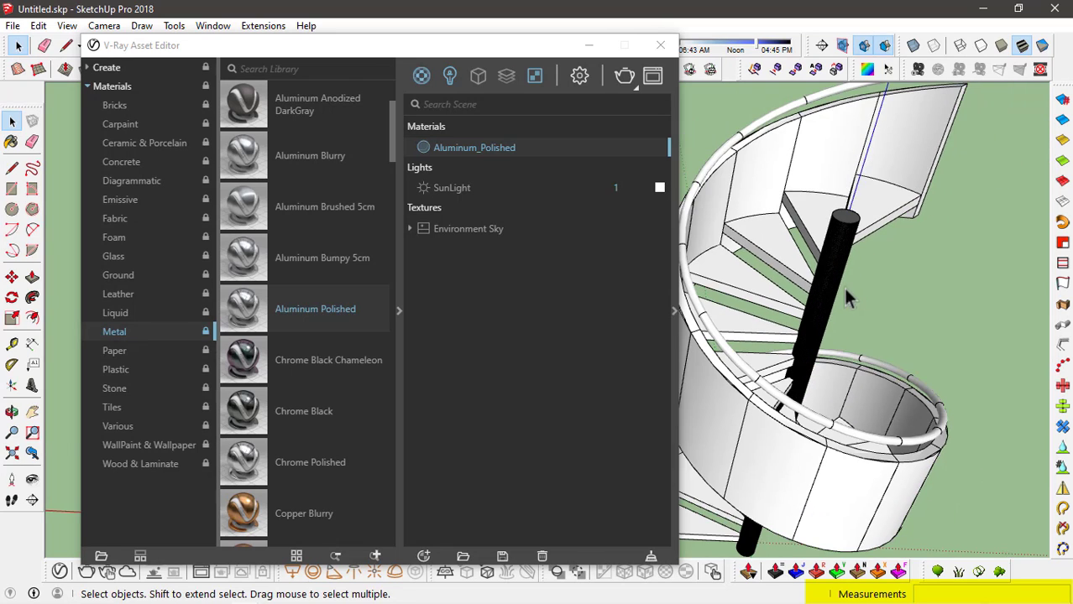
Select the group of stair treads and add Marble B 200cm from the V-Ray stone library to the scene materials
{"action": "mouse_move", "coordinate": [851, 276]}
{"action": "middle_mouse_down"}
{"action": "mouse_move", "coordinate": [856, 210]}
{"action": "mouse_move", "coordinate": [829, 194]}
{"action": "middle_mouse_up"}
{"action": "scroll", "coordinate": [825, 265], "scroll_direction": "up", "scroll_amount": 2}
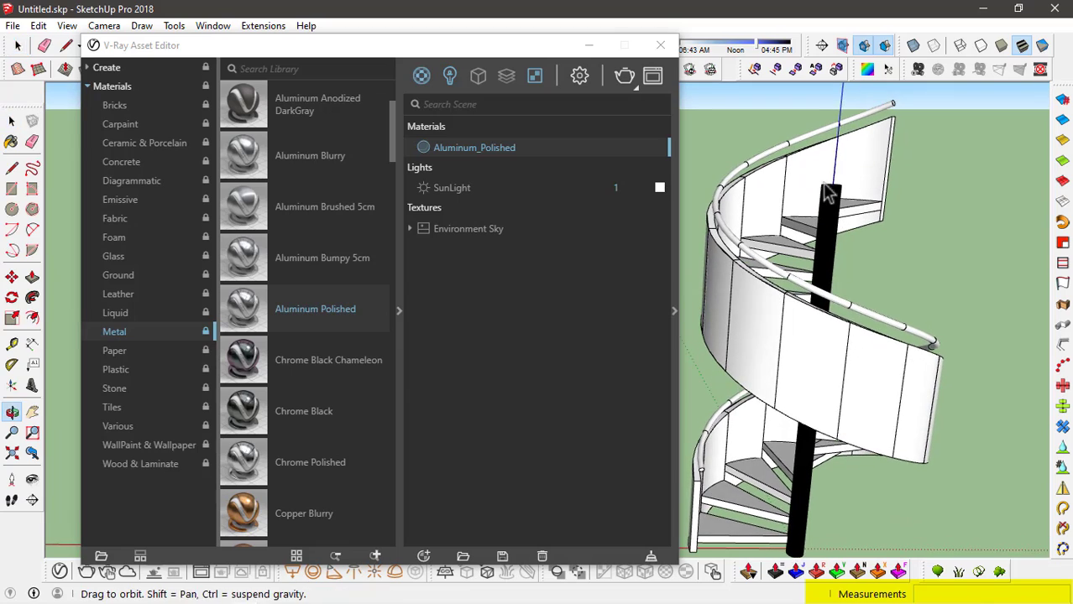
{"action": "middle_click_drag", "start_coordinate": [713, 167], "coordinate": [815, 180]}
{"action": "left_click", "coordinate": [798, 235]}
{"action": "scroll", "coordinate": [795, 214], "scroll_direction": "up", "scroll_amount": 2}
{"action": "scroll", "coordinate": [819, 189], "scroll_direction": "down", "scroll_amount": 2}
{"action": "scroll", "coordinate": [819, 189], "scroll_direction": "up", "scroll_amount": 4}
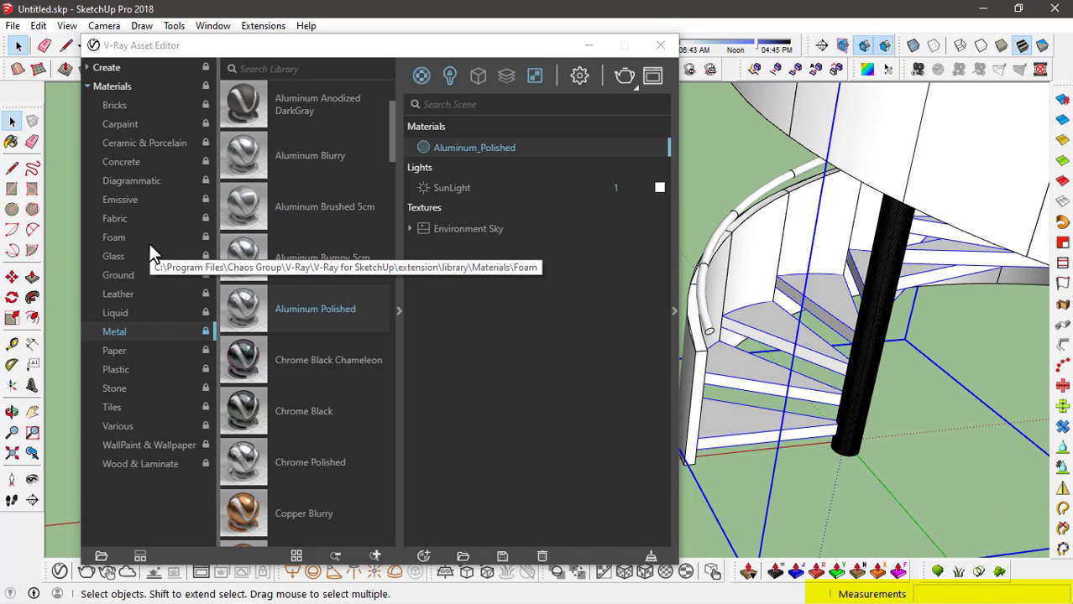
{"action": "left_click", "coordinate": [137, 391]}
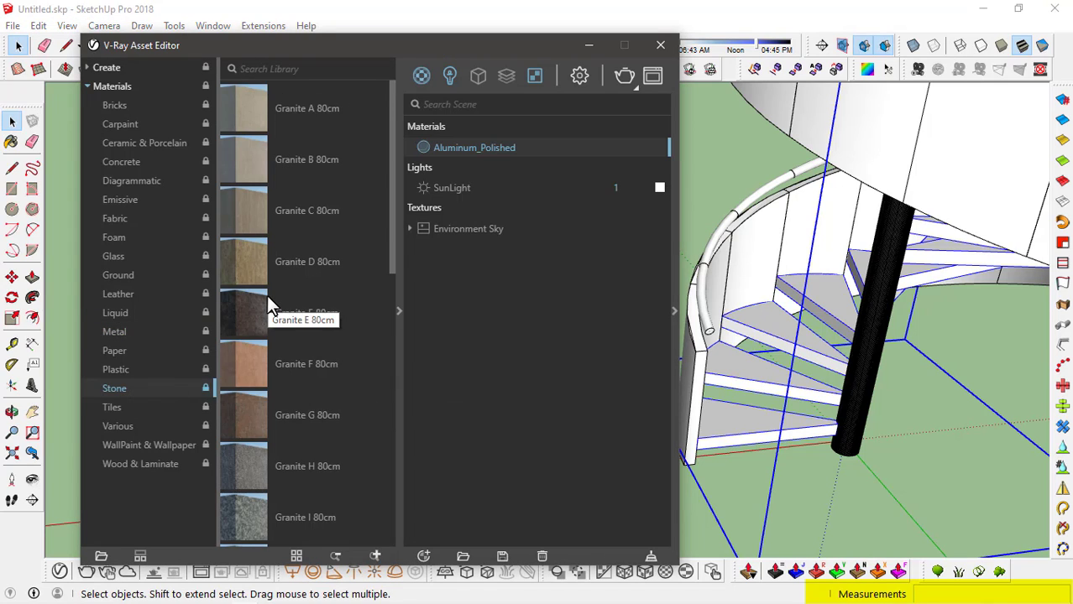
{"action": "scroll", "coordinate": [299, 259], "scroll_direction": "down", "scroll_amount": 5}
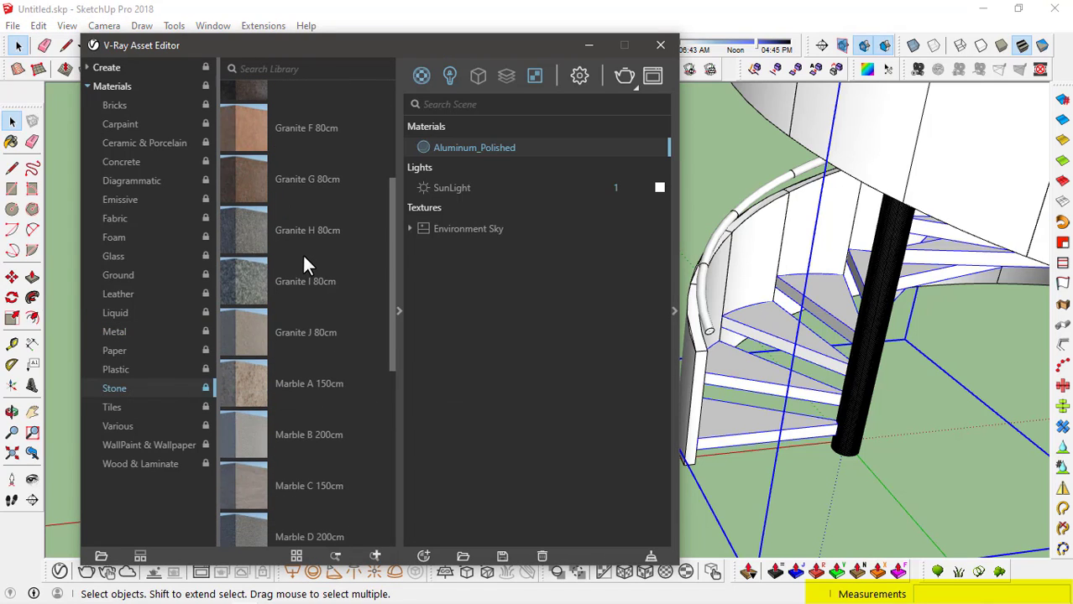
{"action": "scroll", "coordinate": [304, 256], "scroll_direction": "down", "scroll_amount": 3}
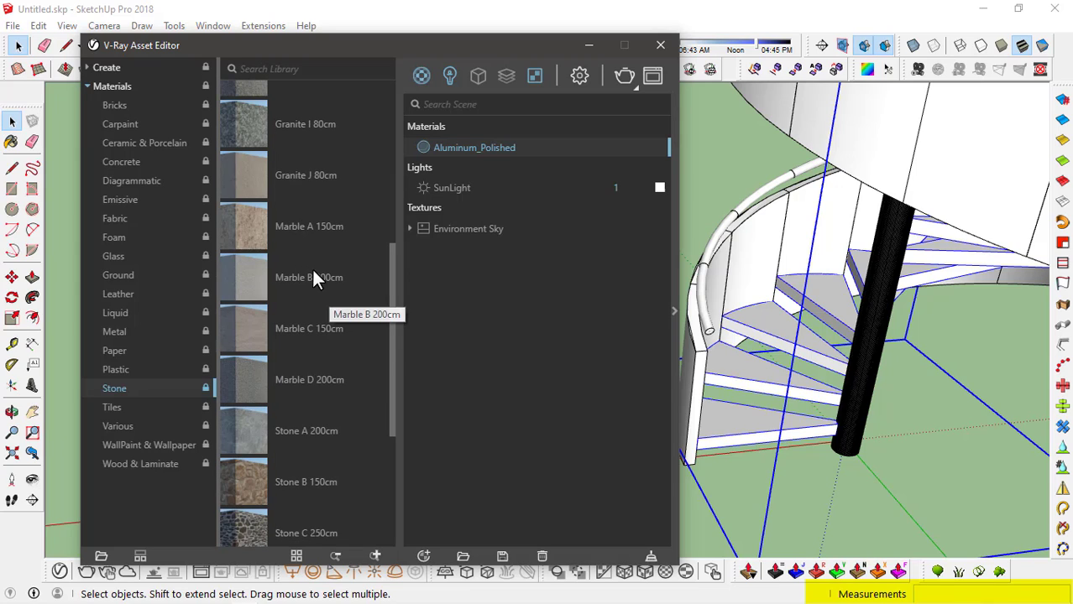
{"action": "left_click_drag", "start_coordinate": [253, 282], "coordinate": [547, 297]}
Apply the Marble_B_200cm material to the selected treads and check its texture scale up close
{"action": "right_click", "coordinate": [454, 166]}
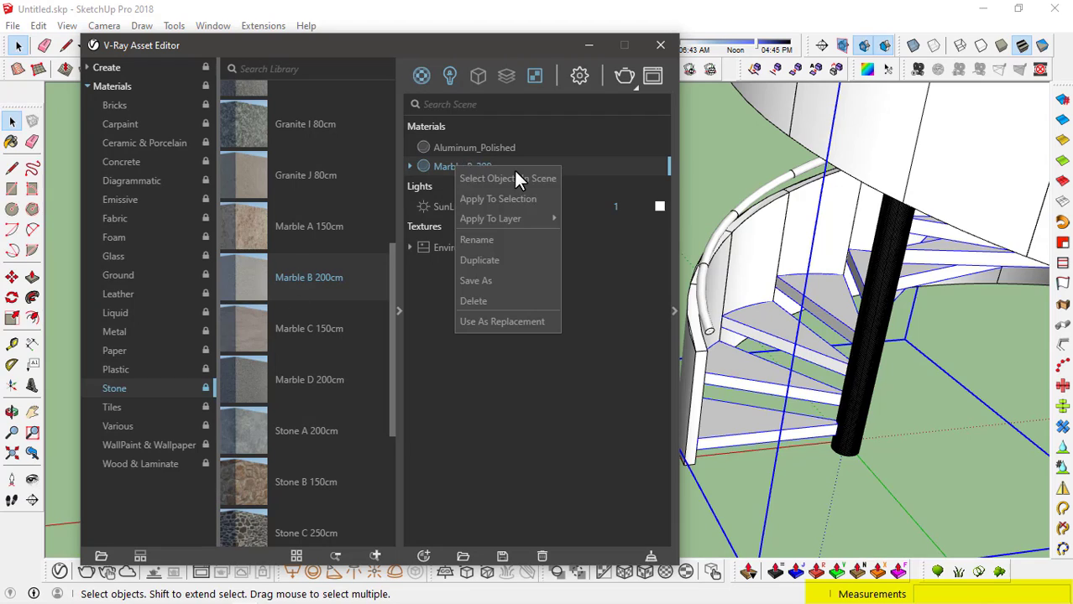
{"action": "right_click", "coordinate": [433, 167]}
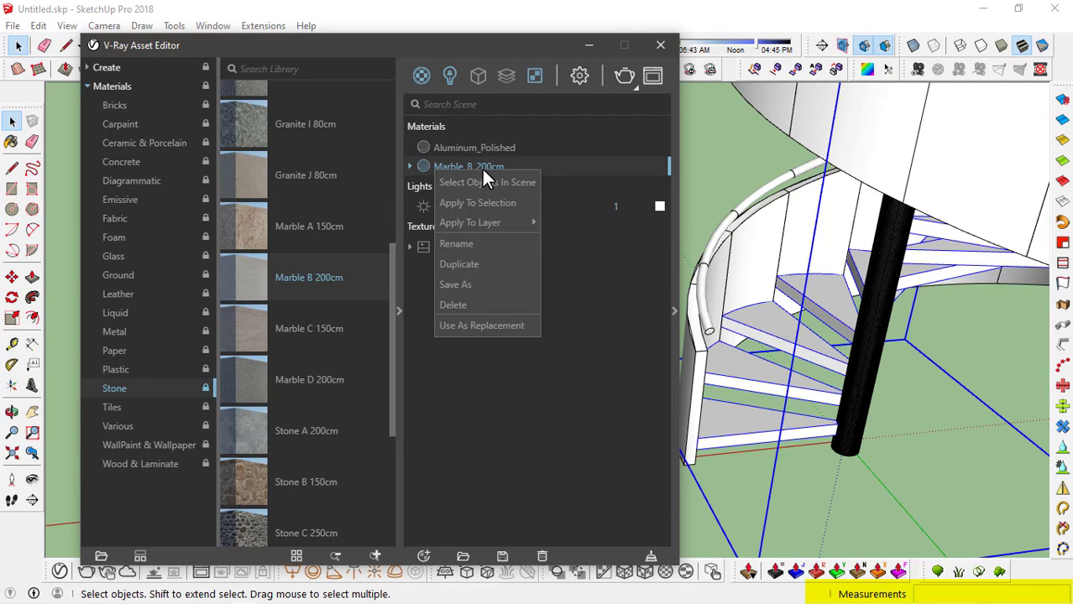
{"action": "left_click", "coordinate": [501, 204]}
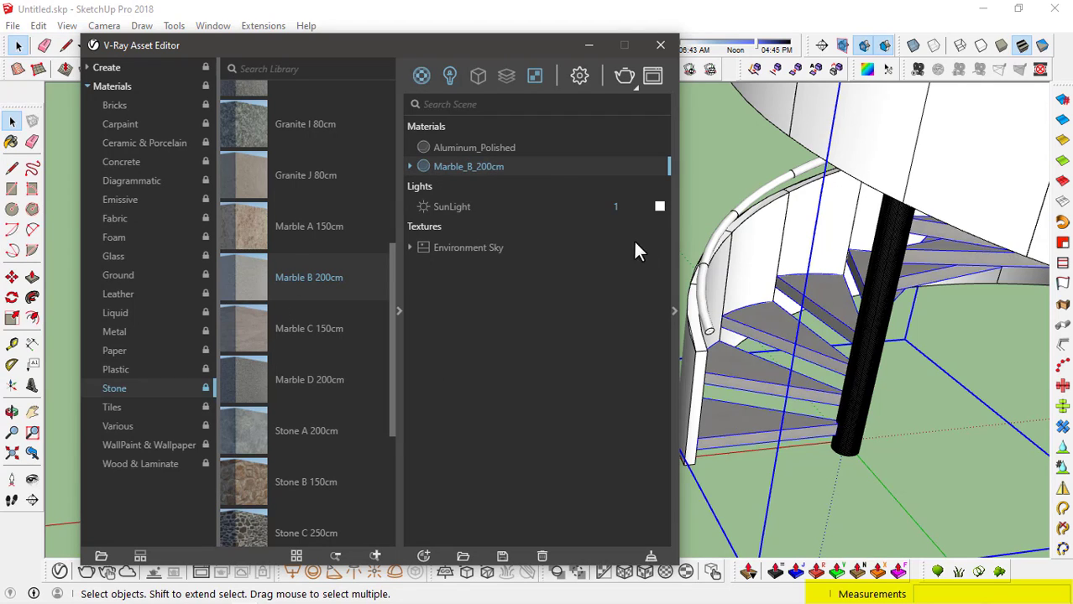
{"action": "scroll", "coordinate": [796, 369], "scroll_direction": "up", "scroll_amount": 10}
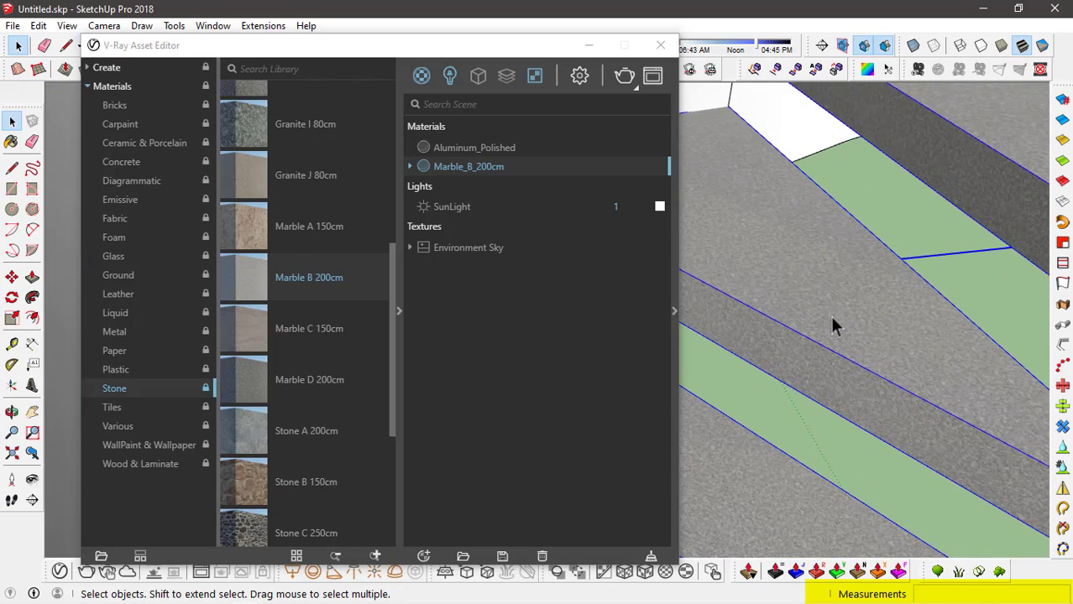
{"action": "scroll", "coordinate": [821, 315], "scroll_direction": "up", "scroll_amount": 2}
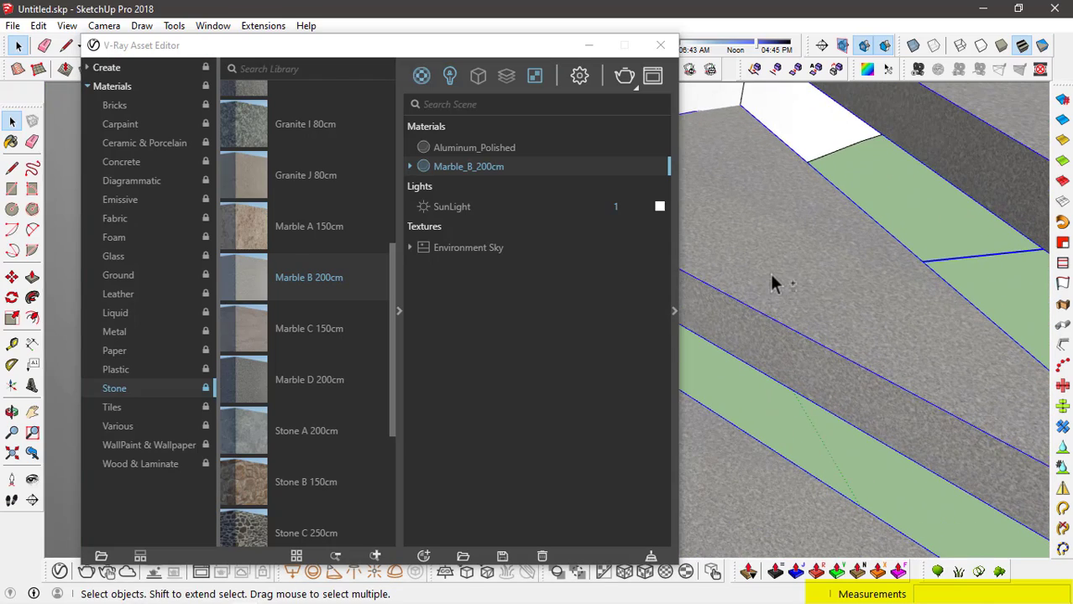
{"action": "middle_click_drag", "start_coordinate": [772, 283], "coordinate": [822, 291]}
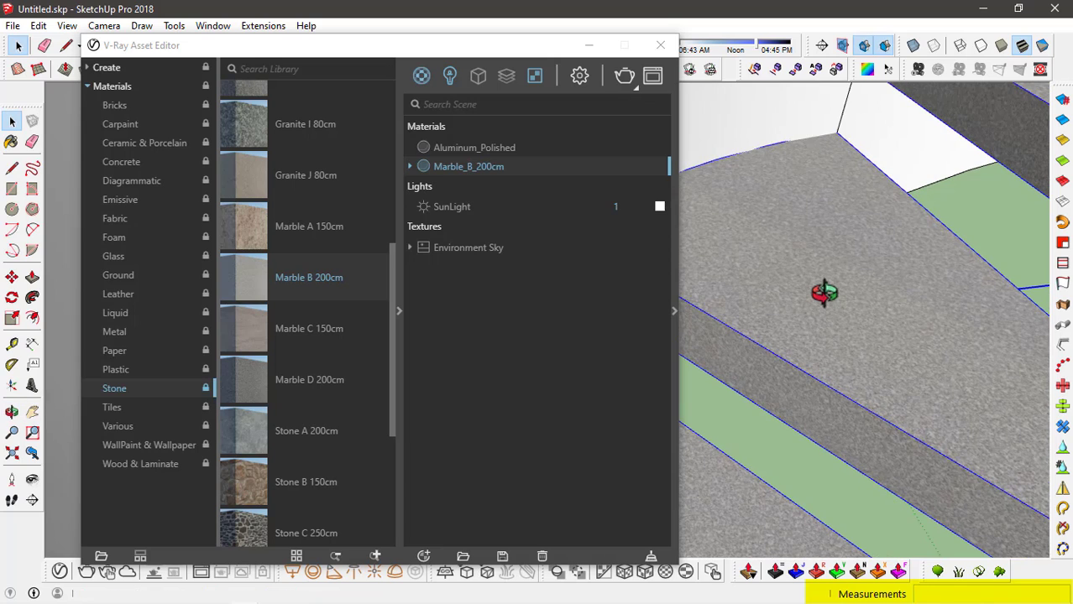
Set the texture width of Marble_B_200cm to 2' and close the material settings
{"action": "key", "text": "b"}
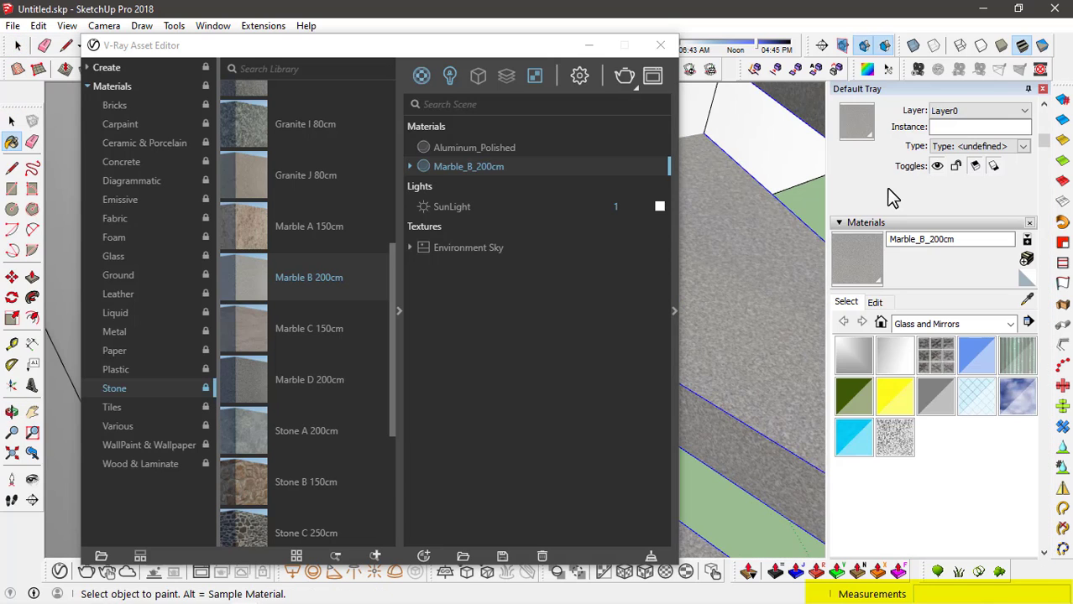
{"action": "left_click", "coordinate": [875, 303]}
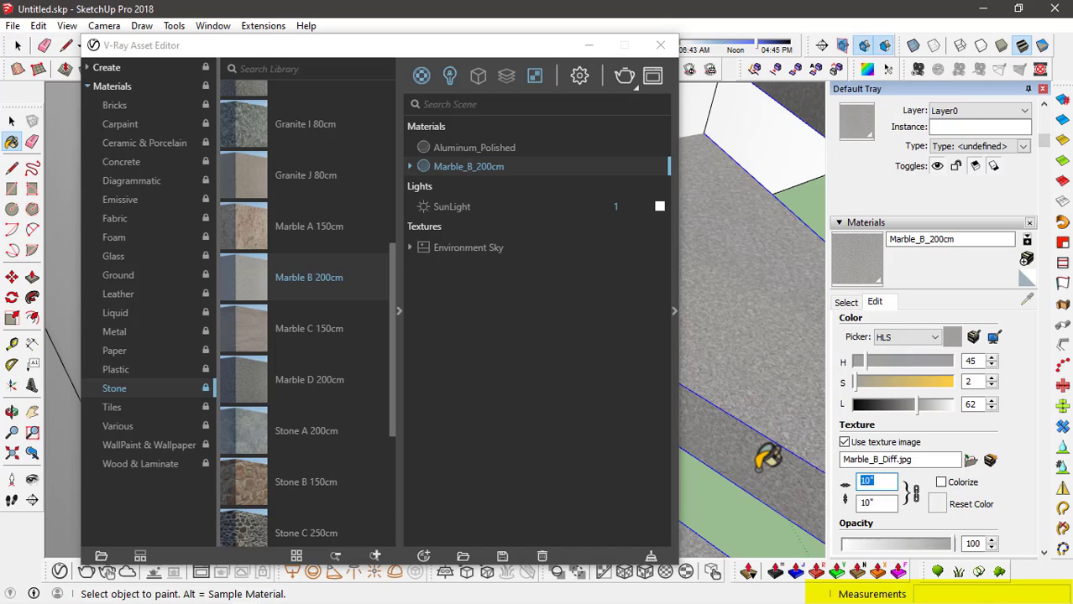
{"action": "type", "text": "2'"}
{"action": "key", "text": "Return"}
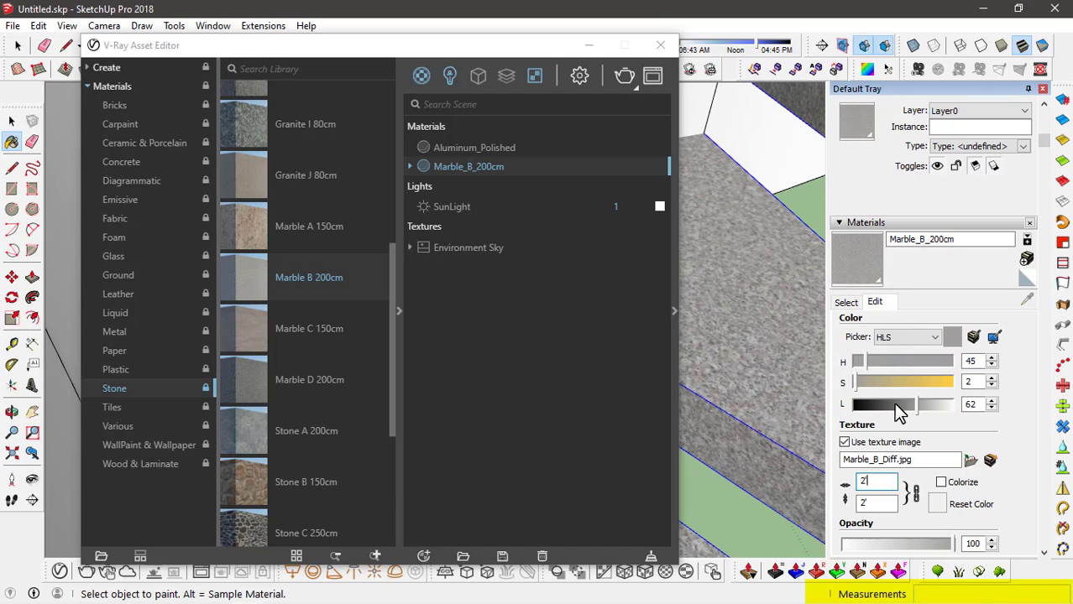
{"action": "scroll", "coordinate": [770, 335], "scroll_direction": "down", "scroll_amount": 4}
{"action": "scroll", "coordinate": [770, 336], "scroll_direction": "up", "scroll_amount": 6}
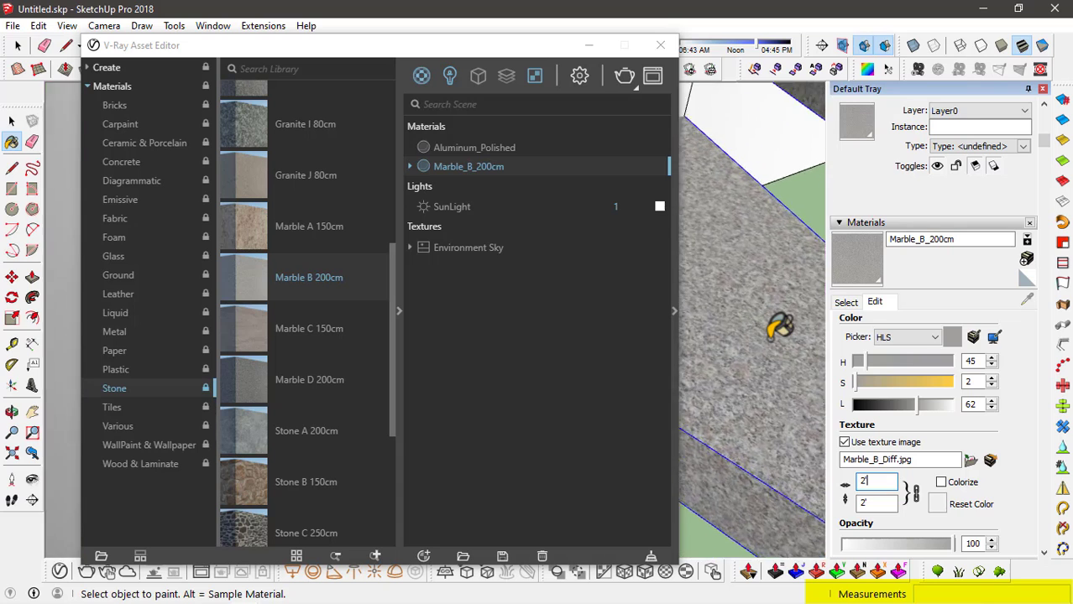
{"action": "scroll", "coordinate": [770, 335], "scroll_direction": "down", "scroll_amount": 3}
{"action": "scroll", "coordinate": [779, 328], "scroll_direction": "down", "scroll_amount": 2}
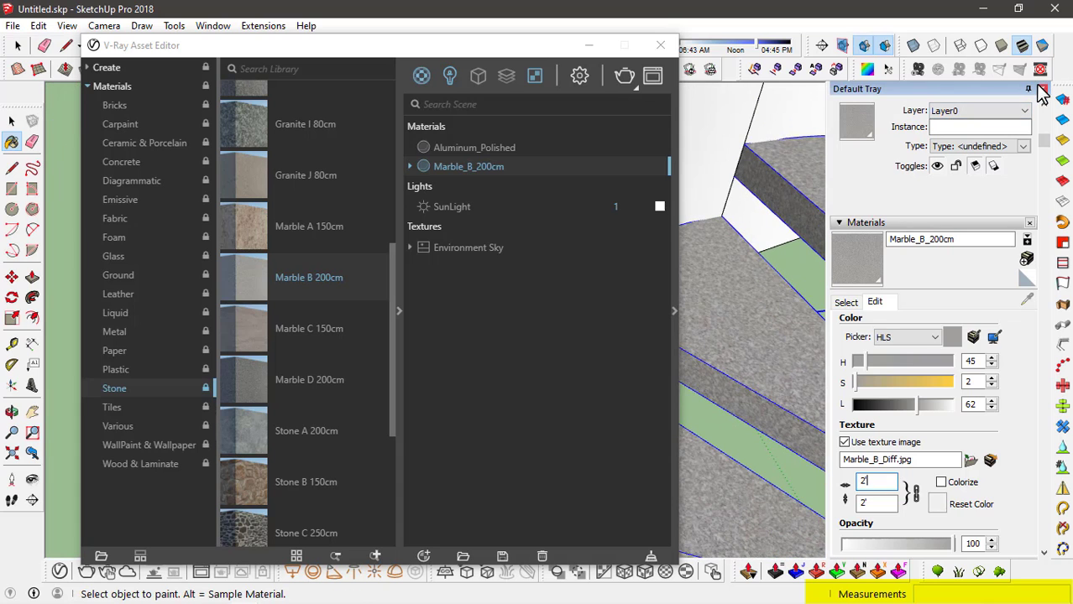
{"action": "left_click", "coordinate": [1042, 89]}
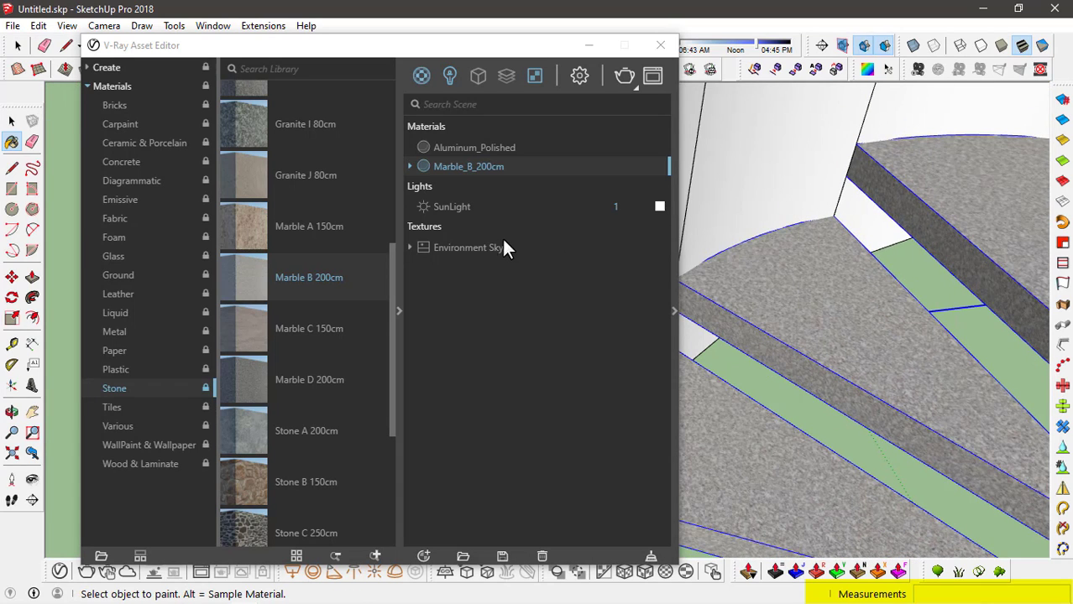
Open a repeated wall panel with its handrail for editing and select the handrail segment inside it
{"action": "scroll", "coordinate": [770, 269], "scroll_direction": "down", "scroll_amount": 8}
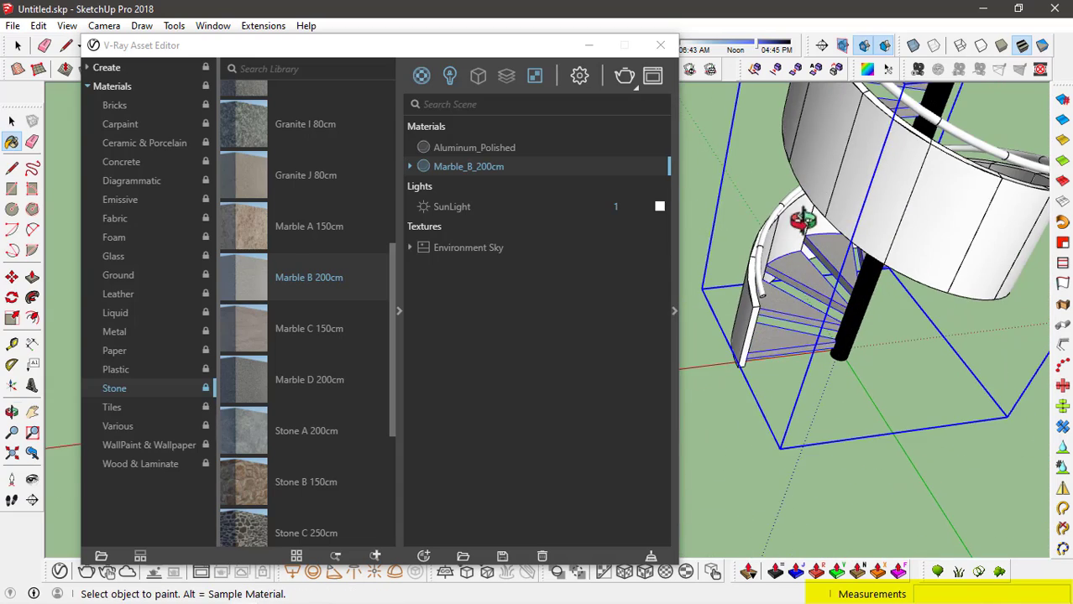
{"action": "key", "text": "space"}
{"action": "middle_click_drag", "start_coordinate": [732, 372], "coordinate": [752, 315]}
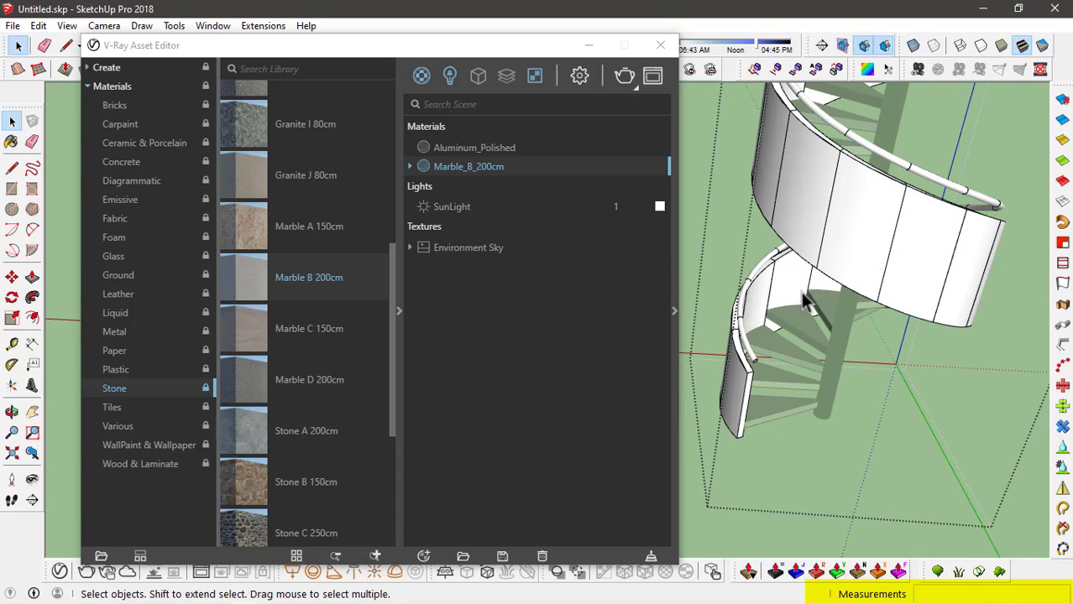
{"action": "scroll", "coordinate": [806, 289], "scroll_direction": "down", "scroll_amount": 2}
{"action": "scroll", "coordinate": [826, 202], "scroll_direction": "up", "scroll_amount": 2}
{"action": "middle_click_drag", "start_coordinate": [828, 201], "coordinate": [818, 285]}
{"action": "scroll", "coordinate": [758, 371], "scroll_direction": "up", "scroll_amount": 2}
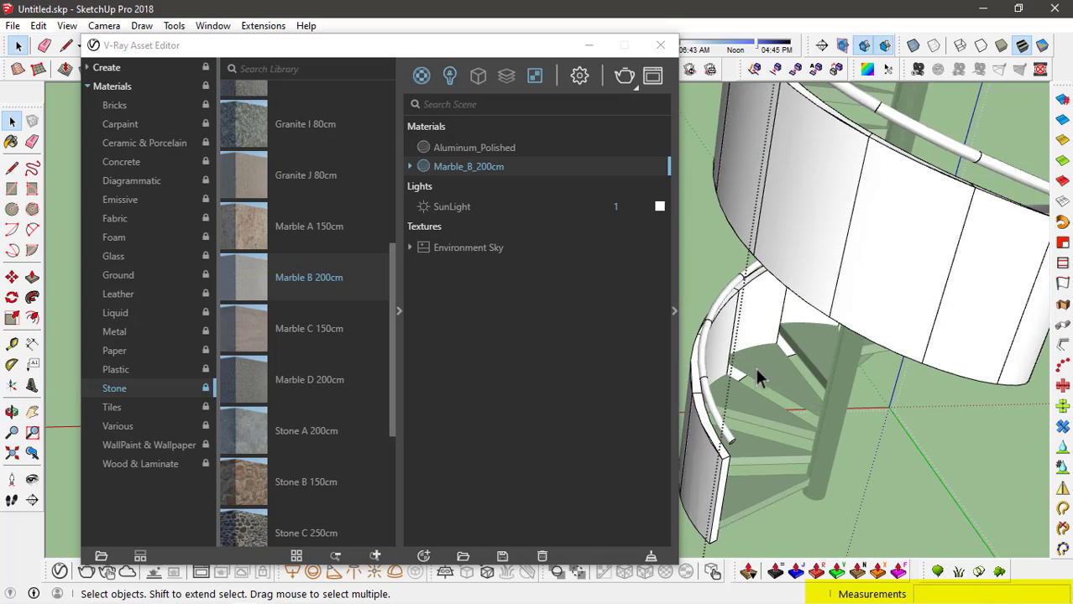
{"action": "scroll", "coordinate": [723, 408], "scroll_direction": "up", "scroll_amount": 4}
{"action": "left_click", "coordinate": [844, 242]}
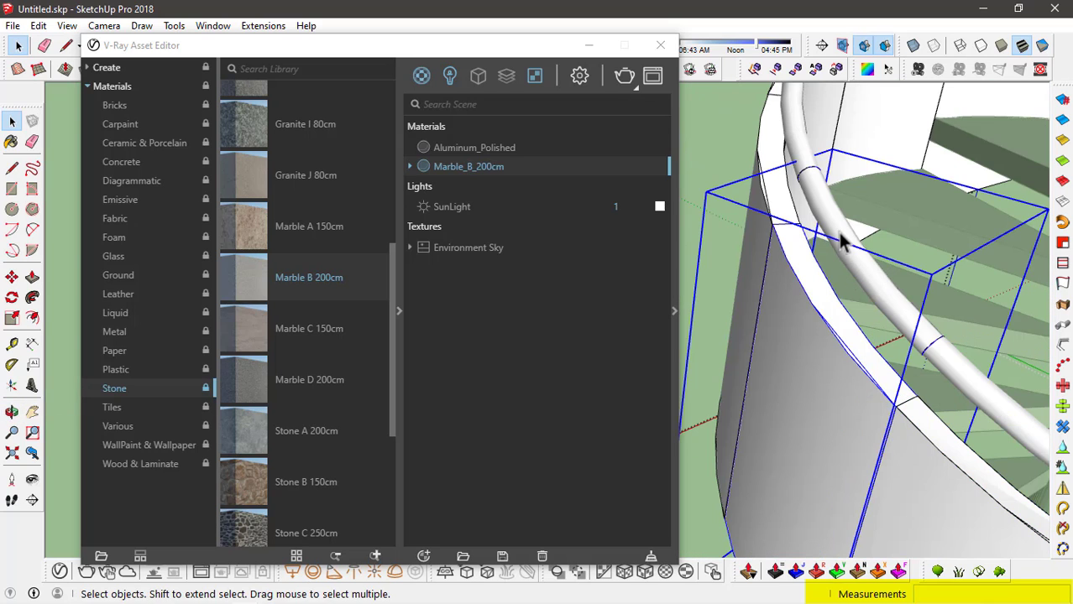
{"action": "double_click", "coordinate": [821, 202]}
{"action": "left_click", "coordinate": [856, 235]}
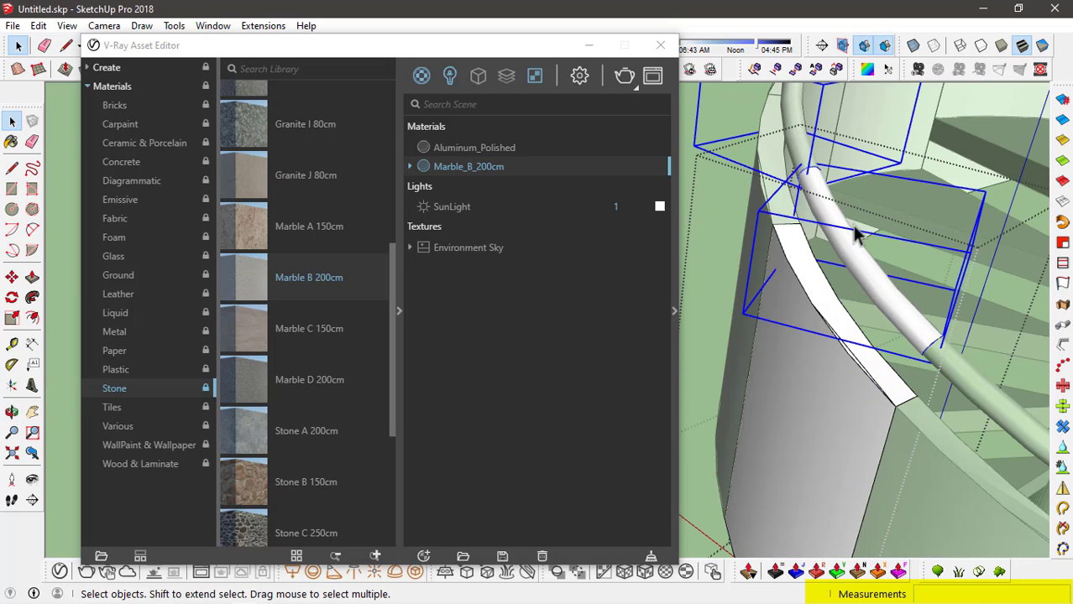
{"action": "middle_click_drag", "start_coordinate": [898, 253], "coordinate": [955, 254]}
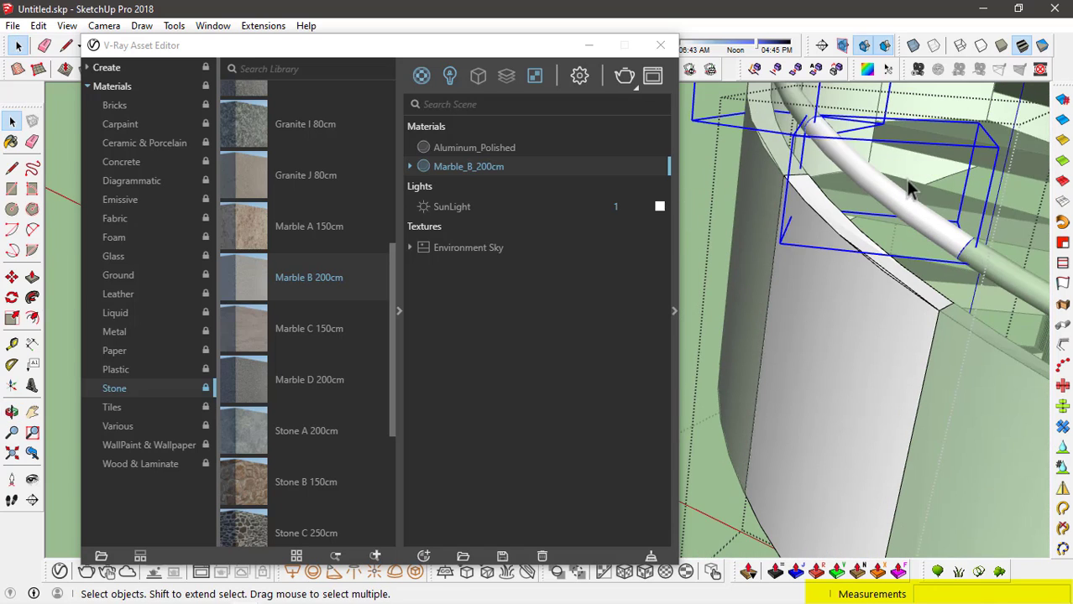
{"action": "middle_click_drag", "start_coordinate": [895, 190], "coordinate": [849, 248]}
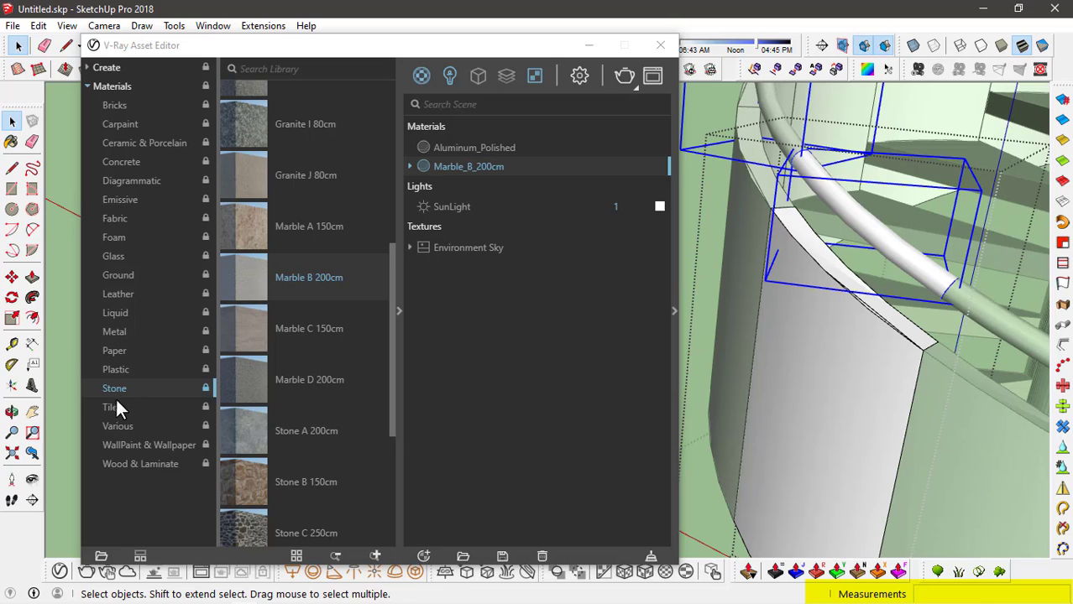
Add Copper Polished from the V-Ray metal library to the scene materials
{"action": "left_click", "coordinate": [110, 332]}
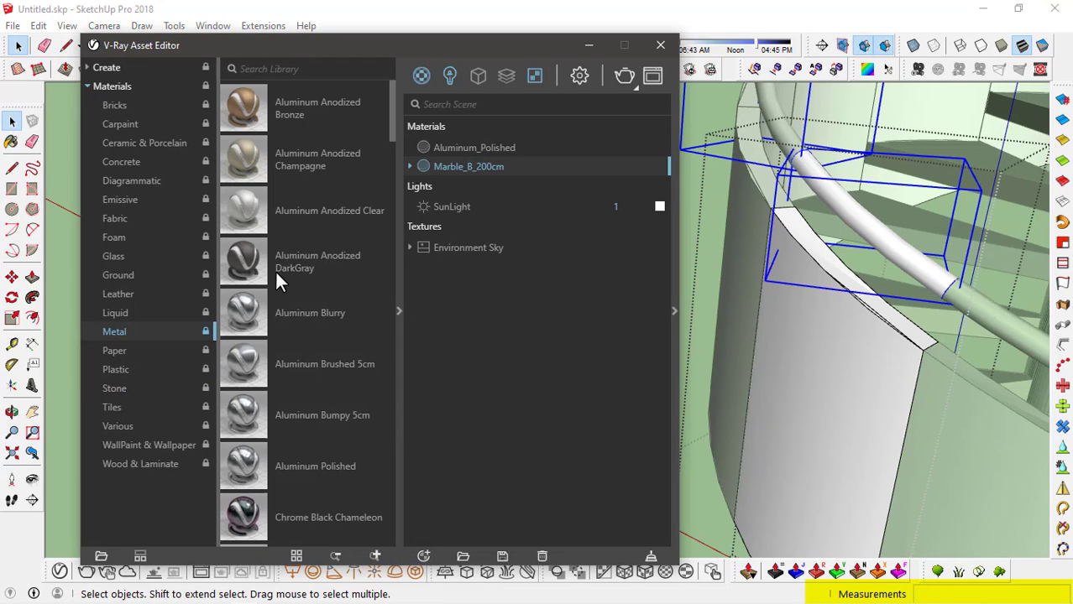
{"action": "scroll", "coordinate": [275, 270], "scroll_direction": "down", "scroll_amount": 10}
{"action": "scroll", "coordinate": [278, 280], "scroll_direction": "down", "scroll_amount": 2}
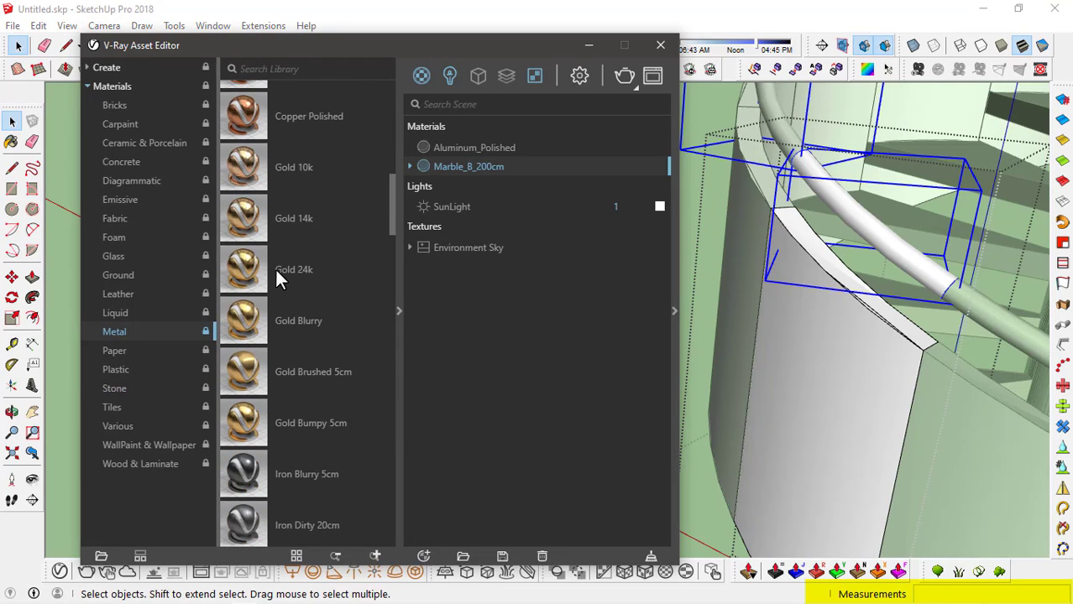
{"action": "scroll", "coordinate": [278, 279], "scroll_direction": "up", "scroll_amount": 4}
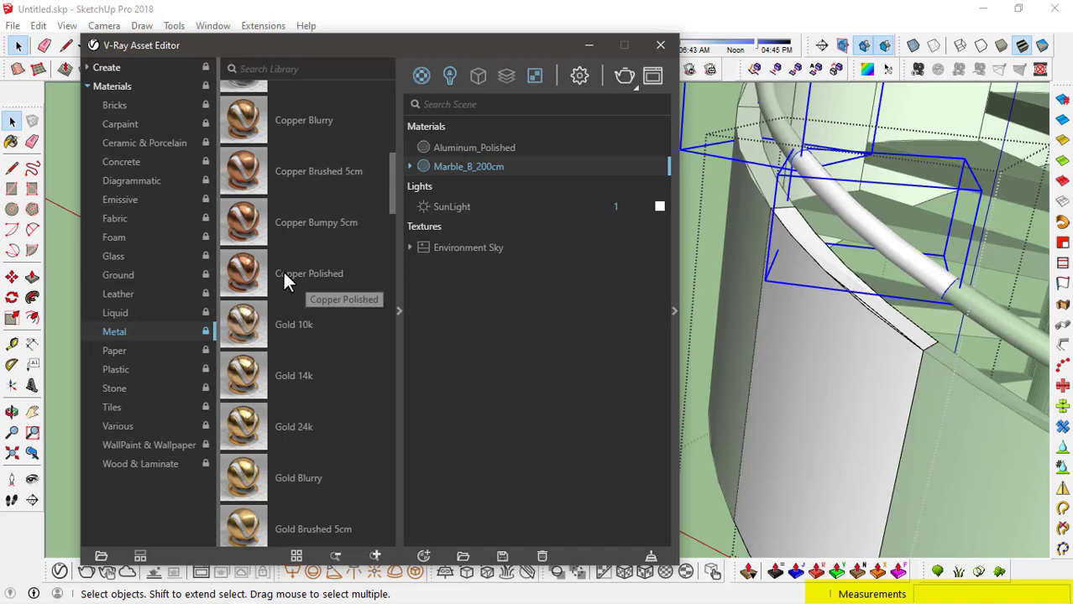
{"action": "left_click_drag", "start_coordinate": [262, 270], "coordinate": [533, 279]}
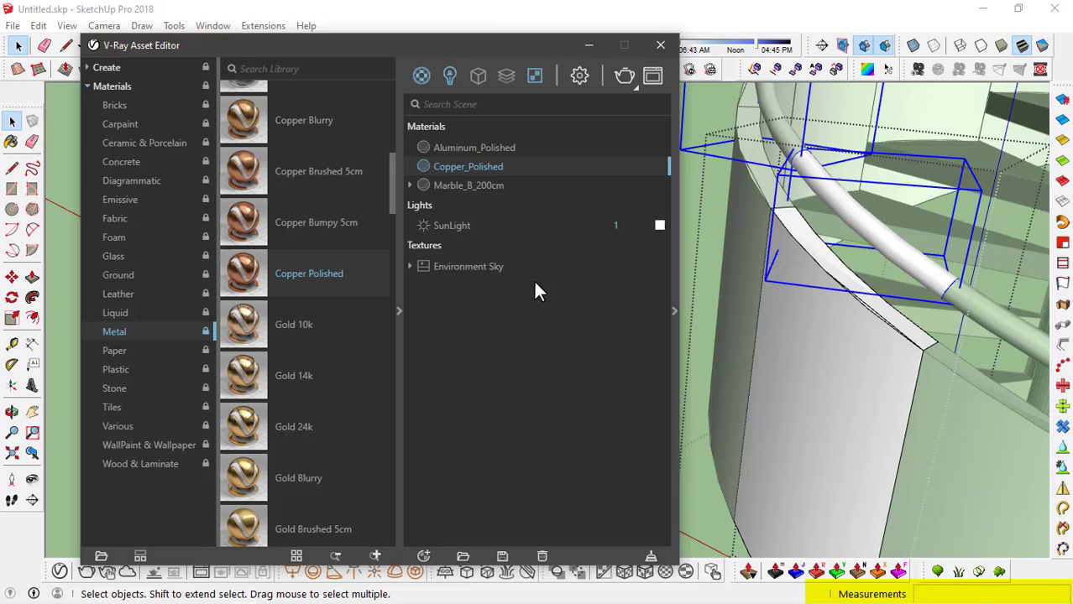
Apply the Copper_Polished material to the selected handrail segment and check the rail along the staircase
{"action": "right_click", "coordinate": [465, 166]}
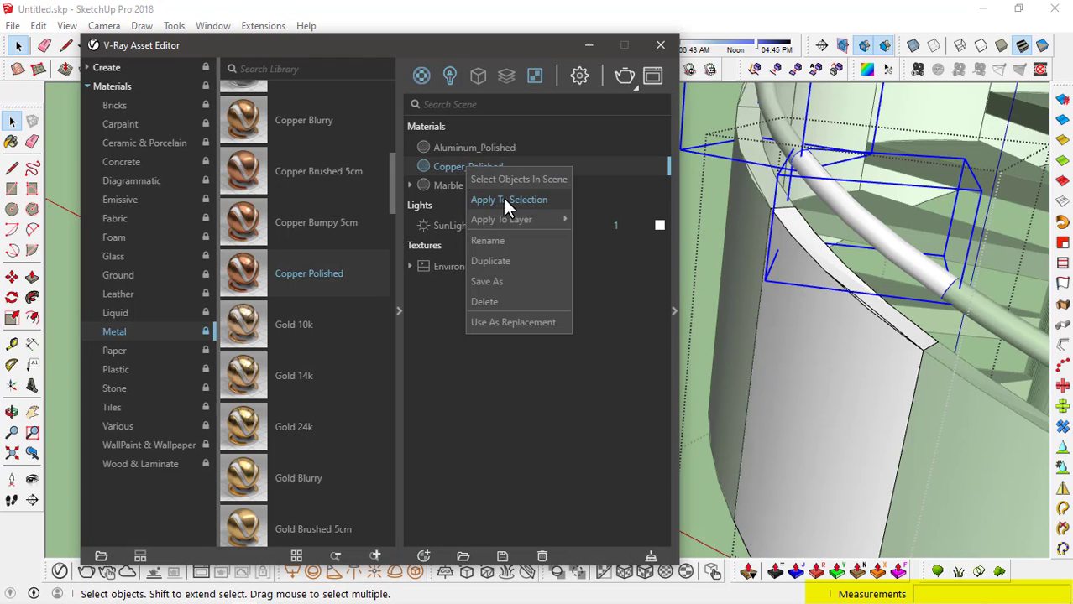
{"action": "left_click", "coordinate": [507, 201]}
{"action": "mouse_move", "coordinate": [826, 256]}
{"action": "middle_mouse_down"}
{"action": "mouse_move", "coordinate": [813, 220]}
{"action": "mouse_move", "coordinate": [818, 251]}
{"action": "middle_mouse_up"}
{"action": "mouse_move", "coordinate": [784, 323]}
{"action": "middle_mouse_down"}
{"action": "mouse_move", "coordinate": [788, 288]}
{"action": "mouse_move", "coordinate": [804, 292]}
{"action": "mouse_move", "coordinate": [774, 267]}
{"action": "mouse_move", "coordinate": [806, 276]}
{"action": "middle_mouse_up"}
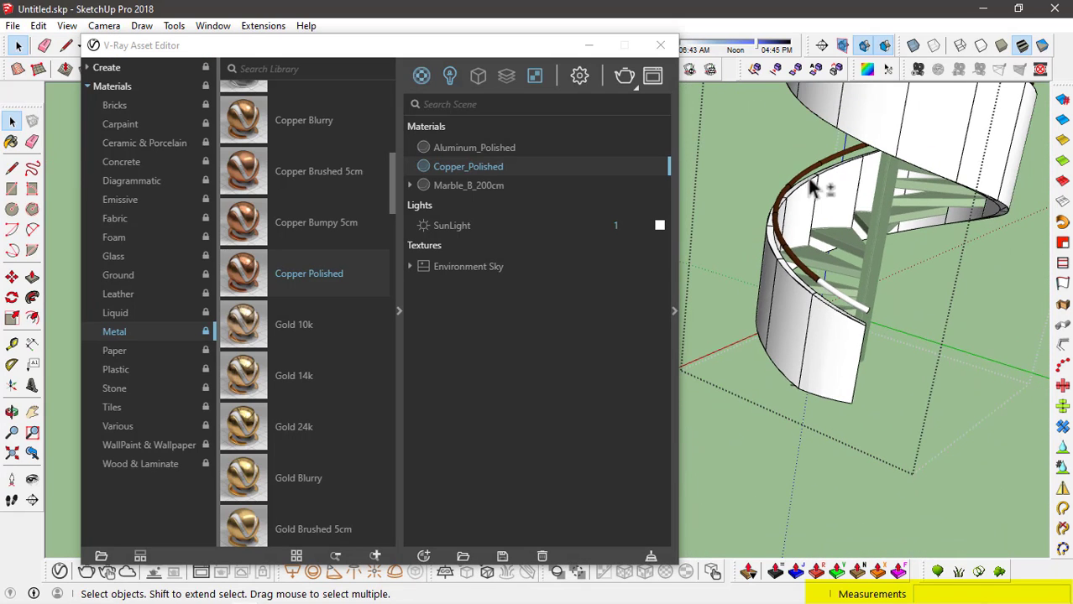
Open the lowest wall panel for editing and apply Copper_Polished to its unpainted handrail segment
{"action": "middle_click_drag", "start_coordinate": [812, 189], "coordinate": [763, 290]}
{"action": "scroll", "coordinate": [727, 359], "scroll_direction": "up", "scroll_amount": 5}
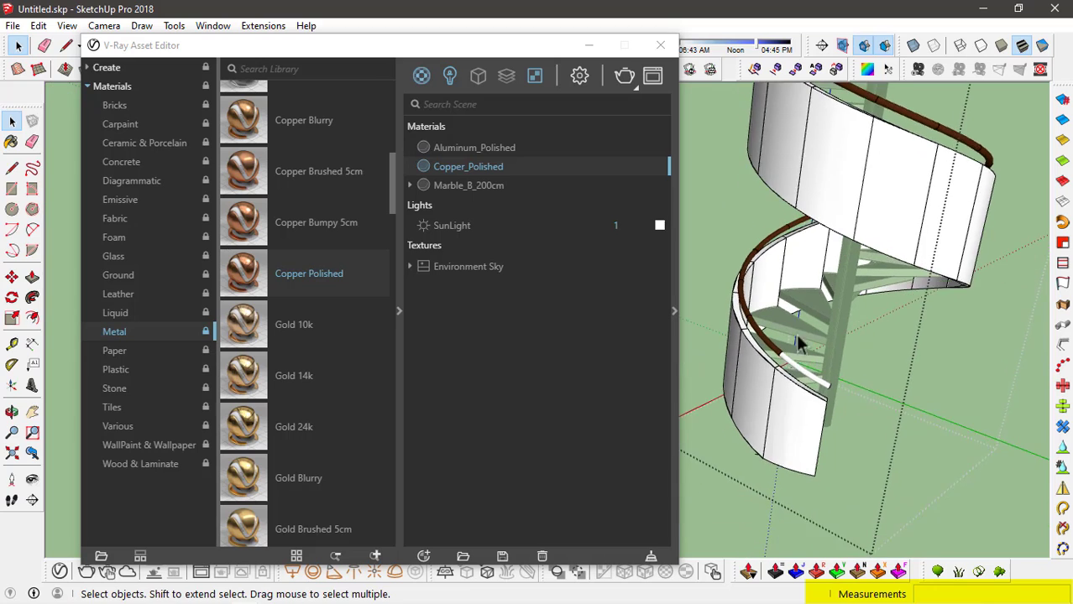
{"action": "double_click", "coordinate": [804, 368]}
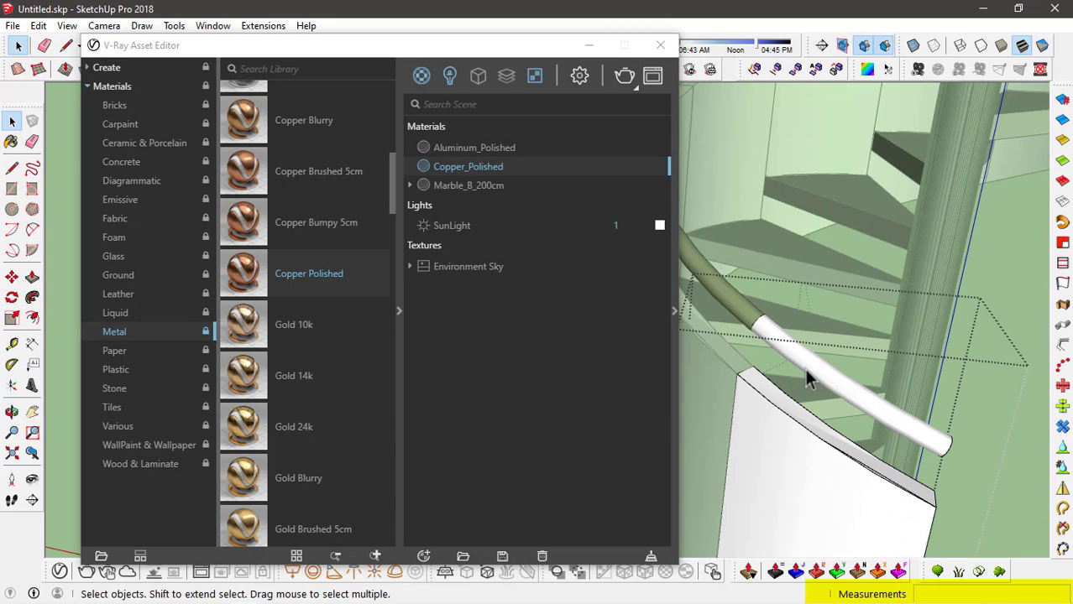
{"action": "left_click", "coordinate": [806, 371]}
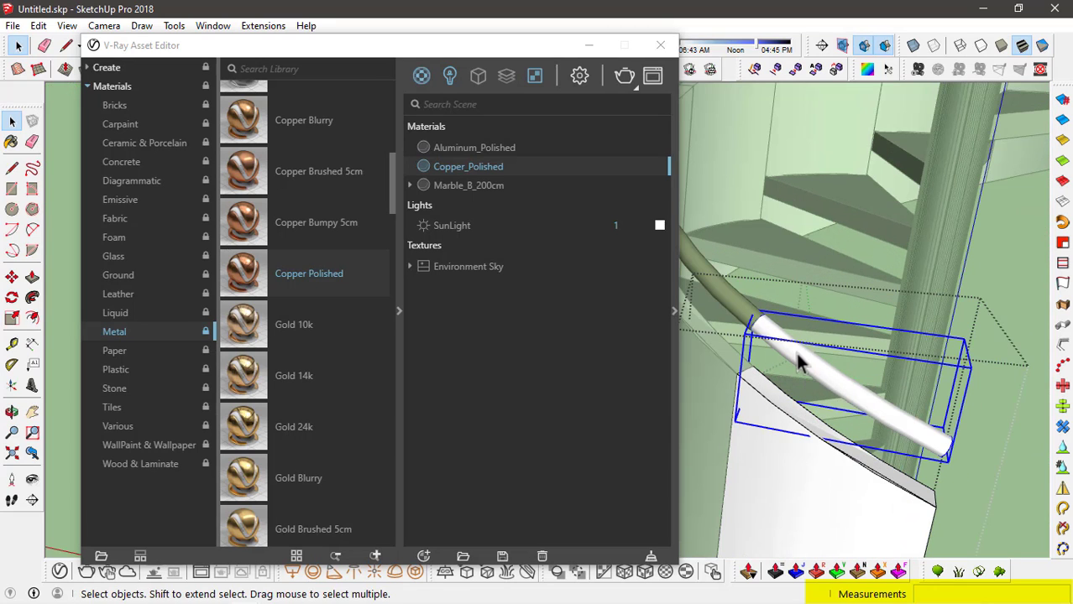
{"action": "right_click", "coordinate": [471, 167]}
{"action": "left_click", "coordinate": [516, 199]}
{"action": "middle_click_drag", "start_coordinate": [797, 229], "coordinate": [815, 277]}
{"action": "scroll", "coordinate": [818, 280], "scroll_direction": "down", "scroll_amount": 5}
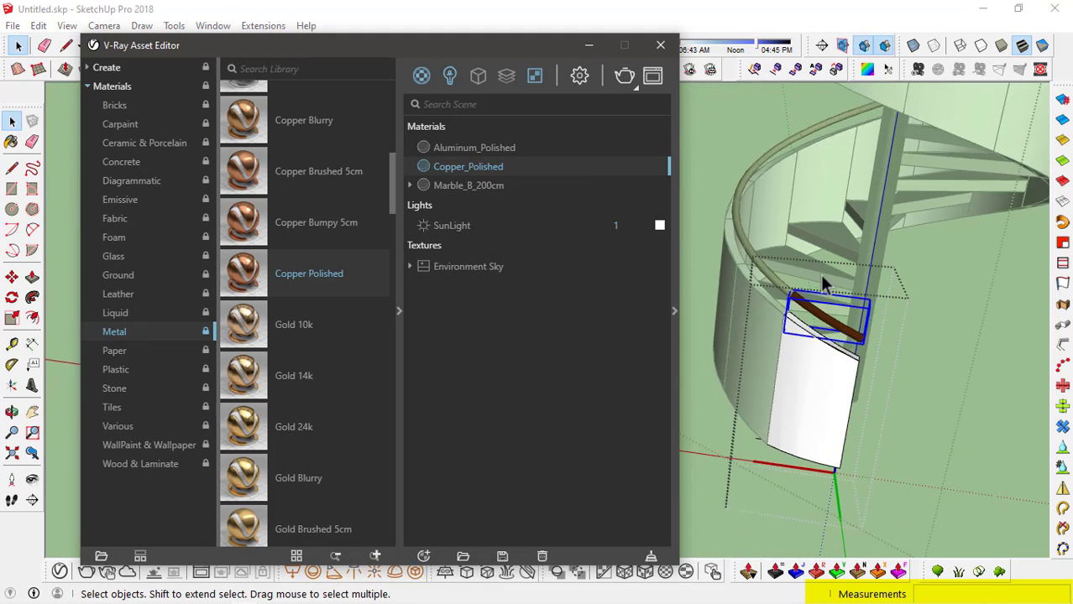
Open the wall panel next to the lowest one and select its outer face with the bounding edges
{"action": "left_click", "coordinate": [903, 345]}
{"action": "scroll", "coordinate": [806, 319], "scroll_direction": "down", "scroll_amount": 1}
{"action": "scroll", "coordinate": [813, 365], "scroll_direction": "up", "scroll_amount": 5}
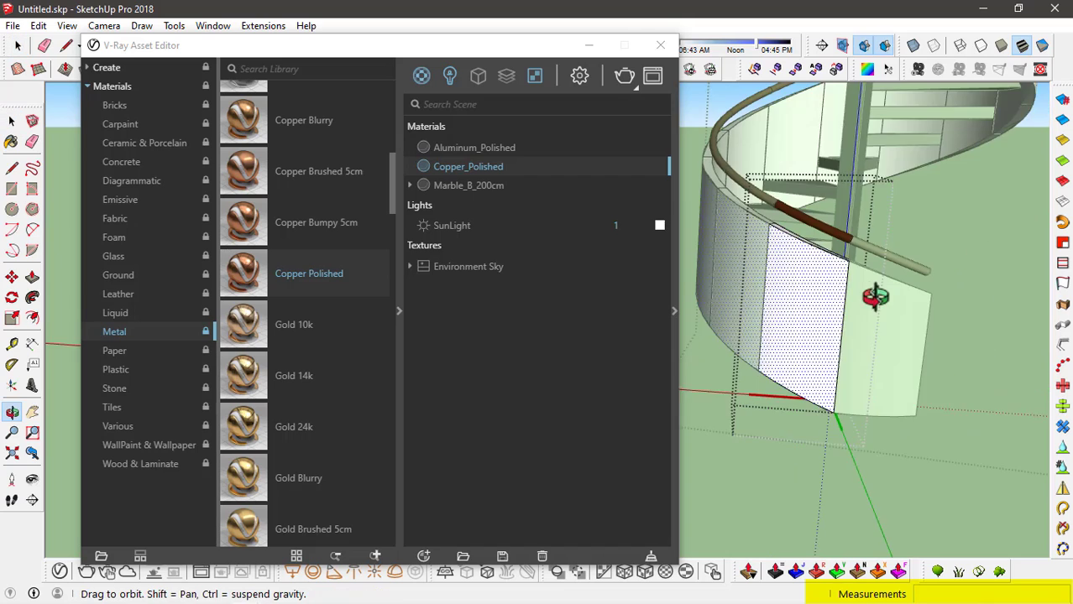
{"action": "middle_click_drag", "start_coordinate": [867, 297], "coordinate": [844, 288]}
{"action": "left_click", "coordinate": [813, 264]}
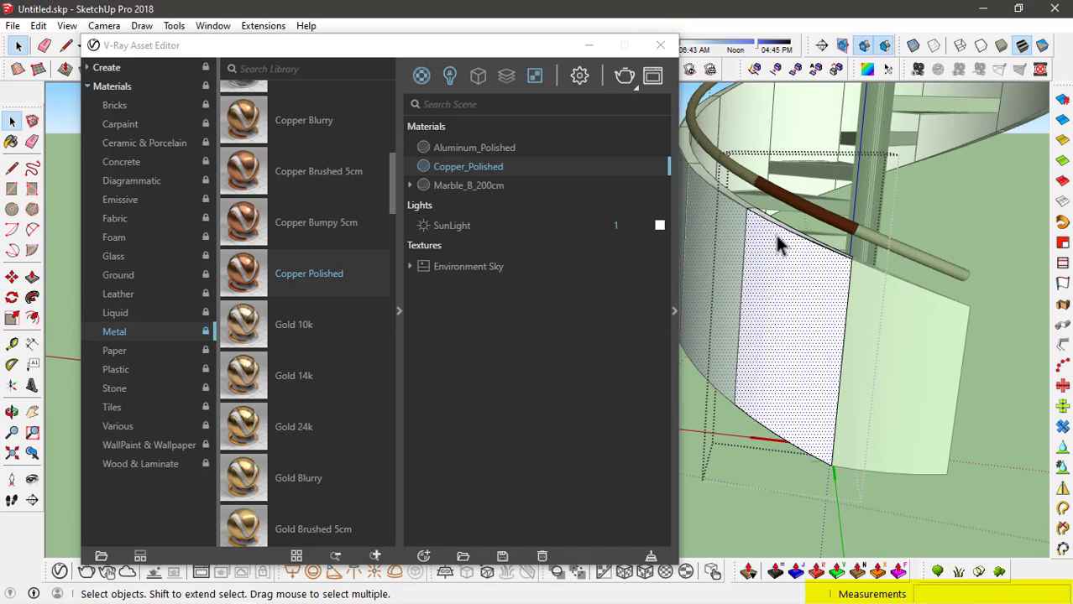
{"action": "double_click", "coordinate": [774, 246]}
{"action": "mouse_move", "coordinate": [822, 256]}
{"action": "middle_mouse_down"}
{"action": "mouse_move", "coordinate": [753, 233]}
{"action": "mouse_move", "coordinate": [980, 284]}
{"action": "mouse_move", "coordinate": [825, 274]}
{"action": "mouse_move", "coordinate": [873, 301]}
{"action": "middle_mouse_up"}
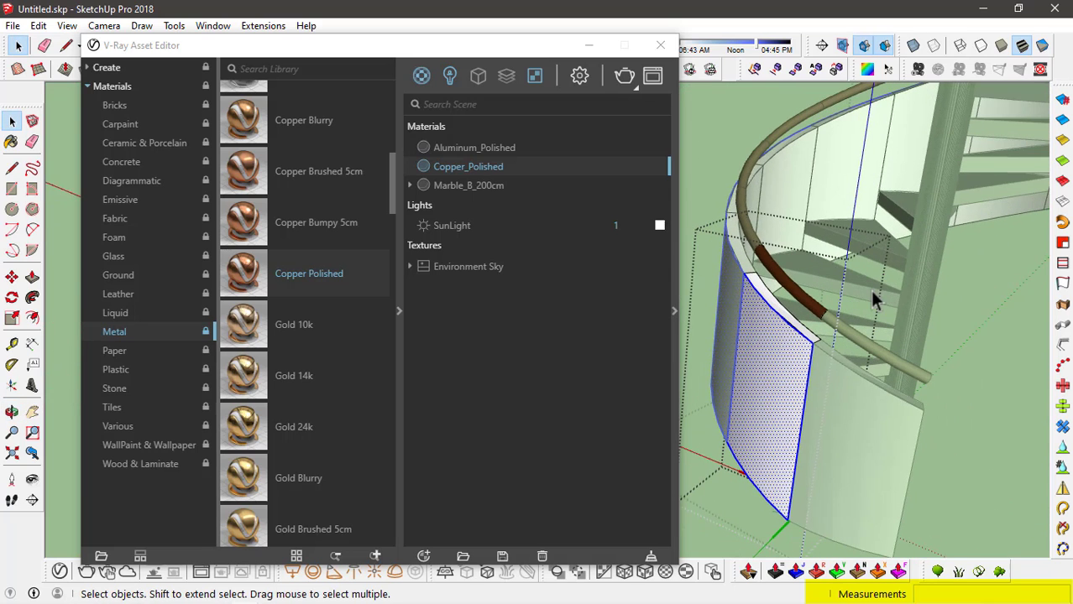
Paint the selected panel face with Color M00 from the Colors material collection
{"action": "key", "text": "b"}
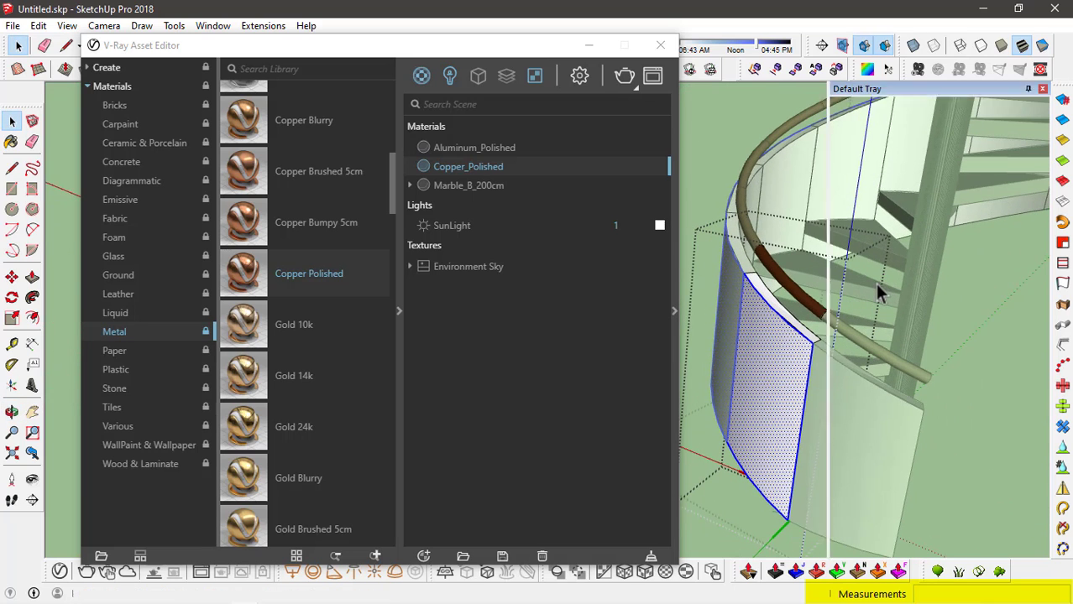
{"action": "left_click", "coordinate": [846, 301]}
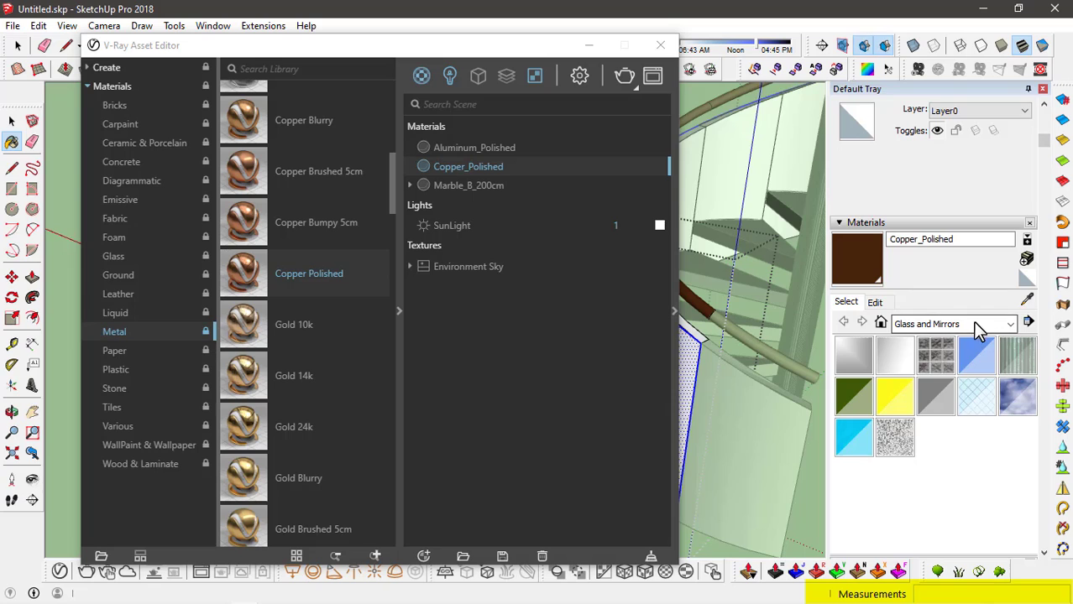
{"action": "left_click", "coordinate": [949, 324]}
{"action": "left_click", "coordinate": [925, 375]}
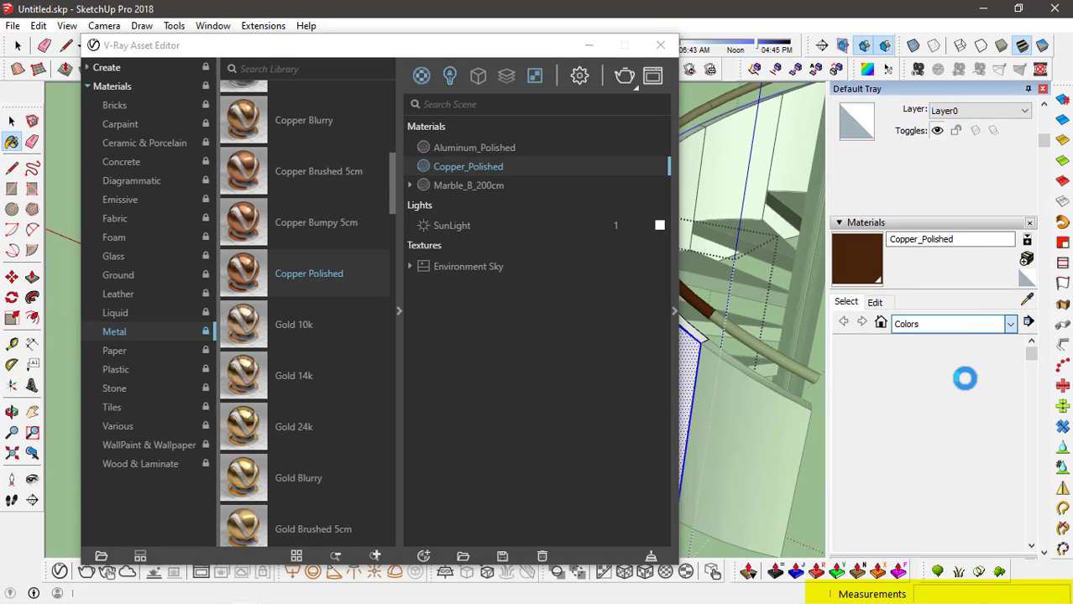
{"action": "scroll", "coordinate": [1012, 386], "scroll_direction": "down", "scroll_amount": 5}
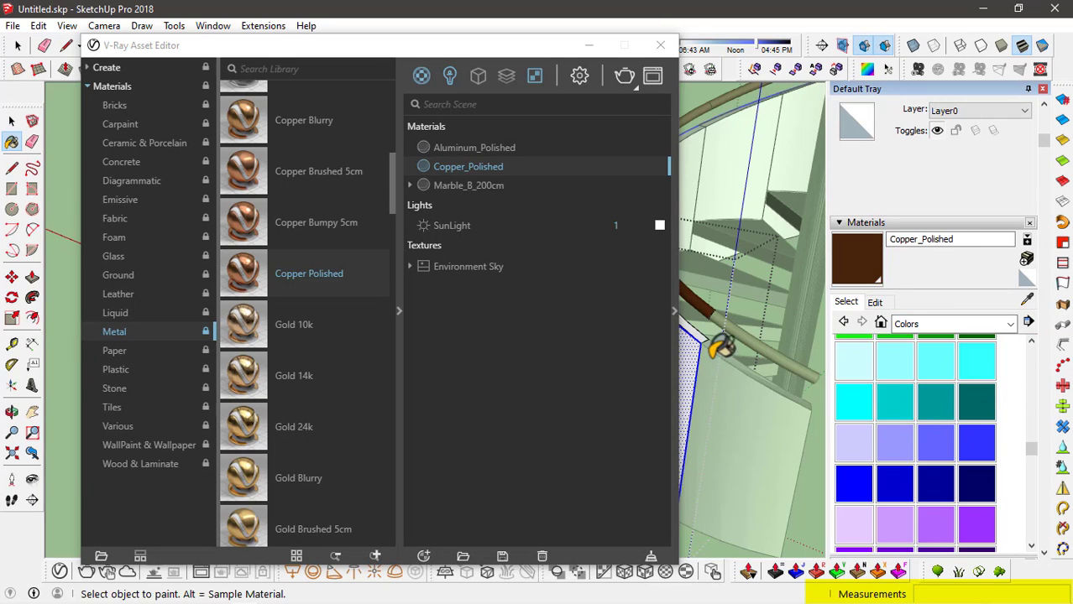
{"action": "scroll", "coordinate": [788, 336], "scroll_direction": "down", "scroll_amount": 4}
{"action": "scroll", "coordinate": [710, 338], "scroll_direction": "up", "scroll_amount": 2}
{"action": "scroll", "coordinate": [915, 393], "scroll_direction": "down", "scroll_amount": 5}
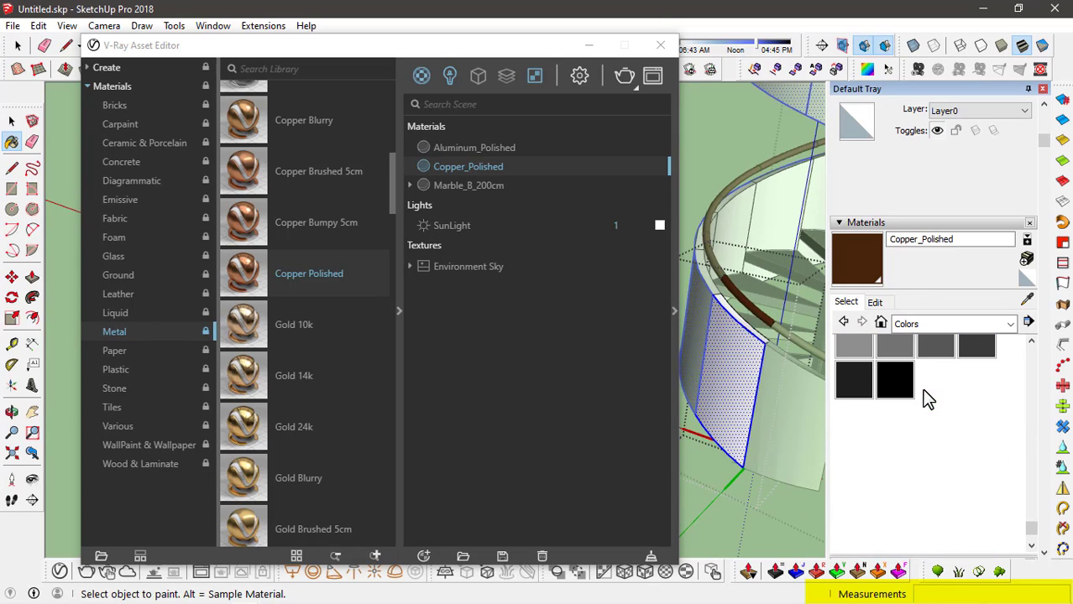
{"action": "scroll", "coordinate": [899, 388], "scroll_direction": "up", "scroll_amount": 1}
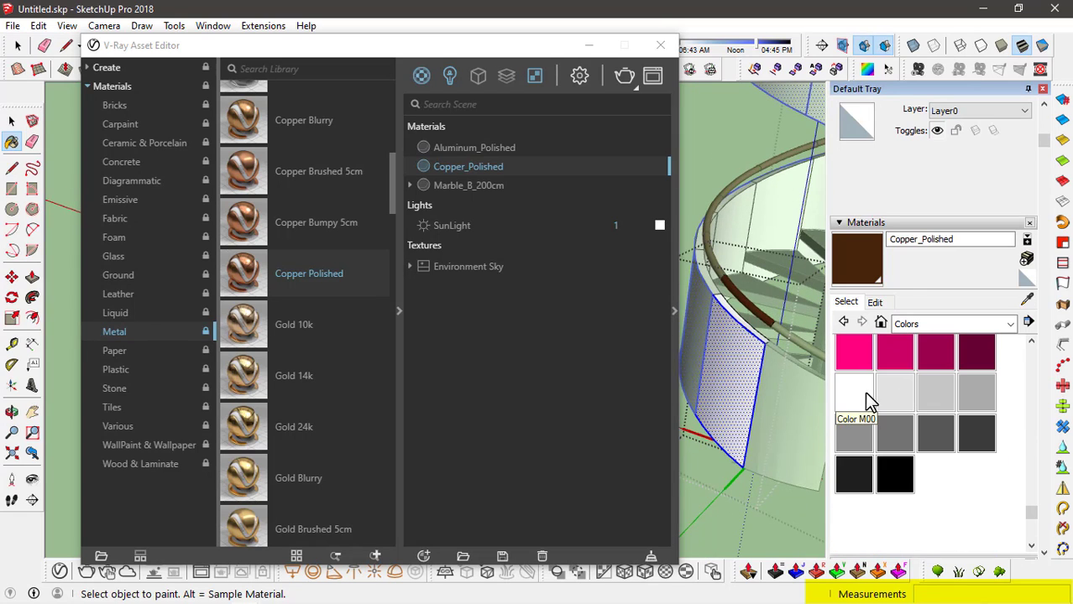
{"action": "left_click", "coordinate": [863, 392]}
{"action": "left_click", "coordinate": [732, 337]}
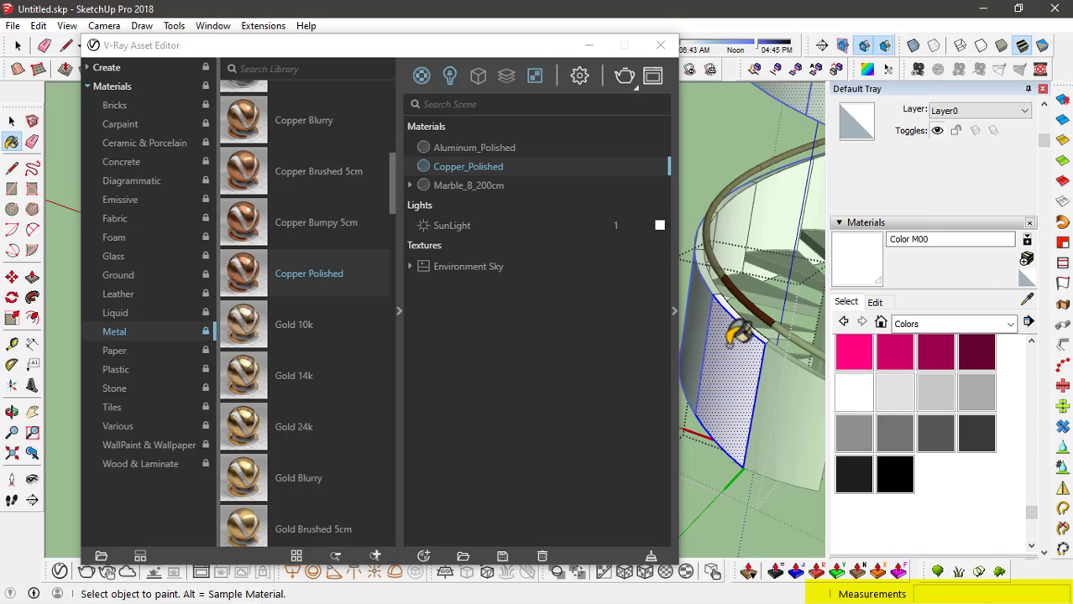
Select the outer face of the lowest wall panel and paint it with Color M00
{"action": "middle_click_drag", "start_coordinate": [738, 321], "coordinate": [778, 383]}
{"action": "key", "text": "space"}
{"action": "left_click", "coordinate": [773, 385]}
{"action": "scroll", "coordinate": [766, 376], "scroll_direction": "up", "scroll_amount": 3}
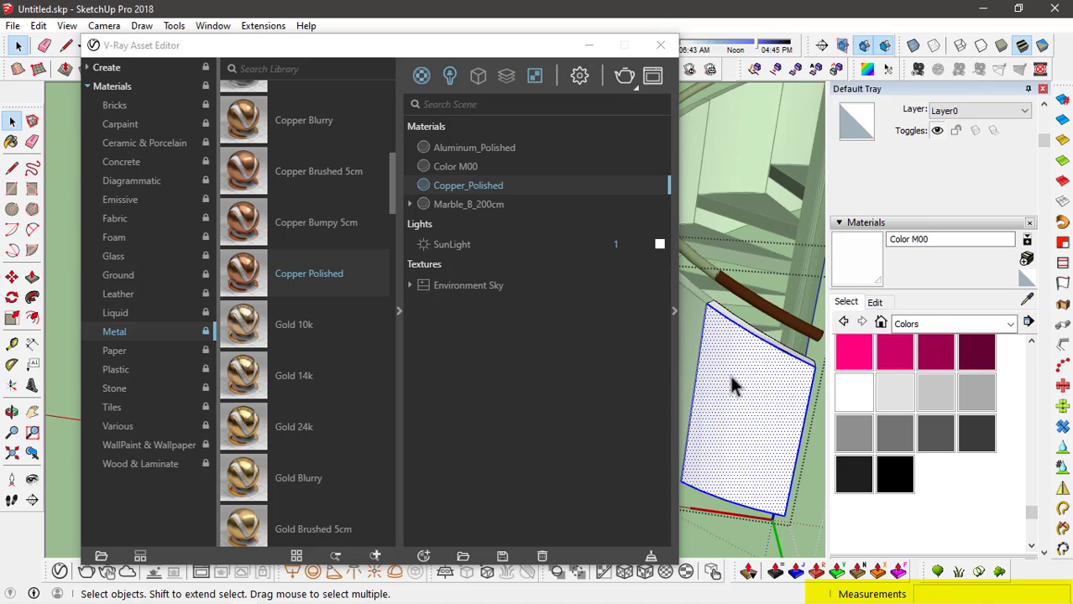
{"action": "left_click", "coordinate": [853, 267]}
{"action": "left_click", "coordinate": [735, 361]}
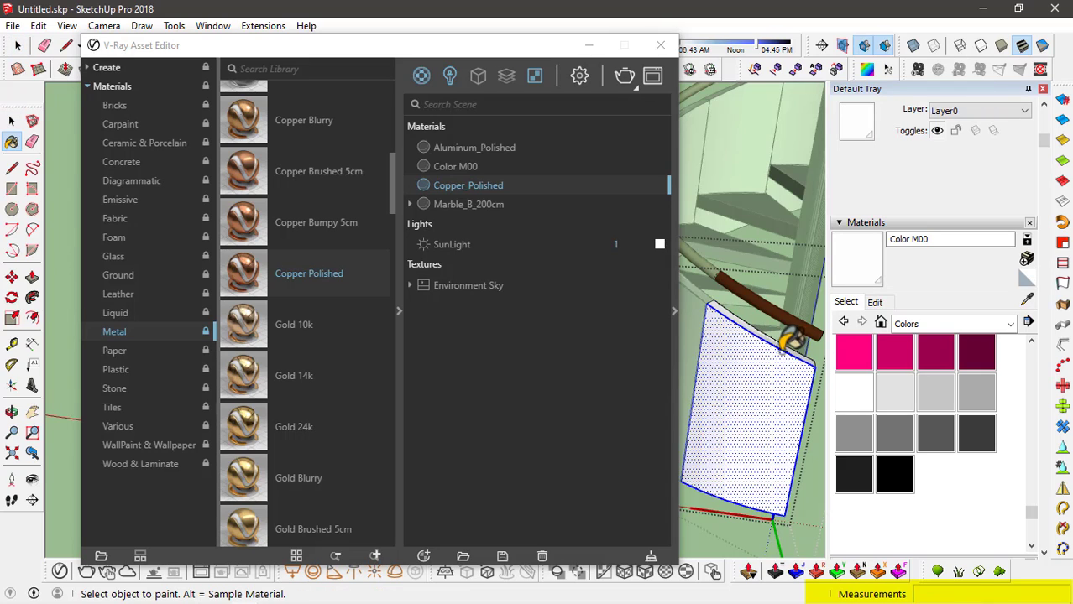
Rename the current white paint material as WHITTE, close the materials tray and bring the whole staircase into view
{"action": "triple_click", "coordinate": [951, 239]}
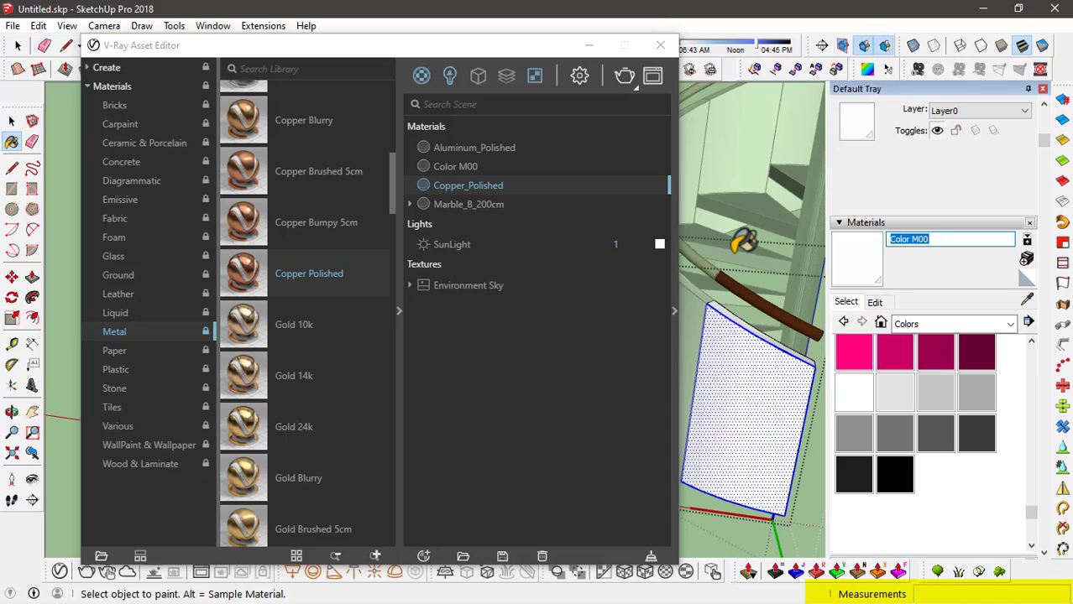
{"action": "type", "text": "WHITTE"}
{"action": "key", "text": "Return"}
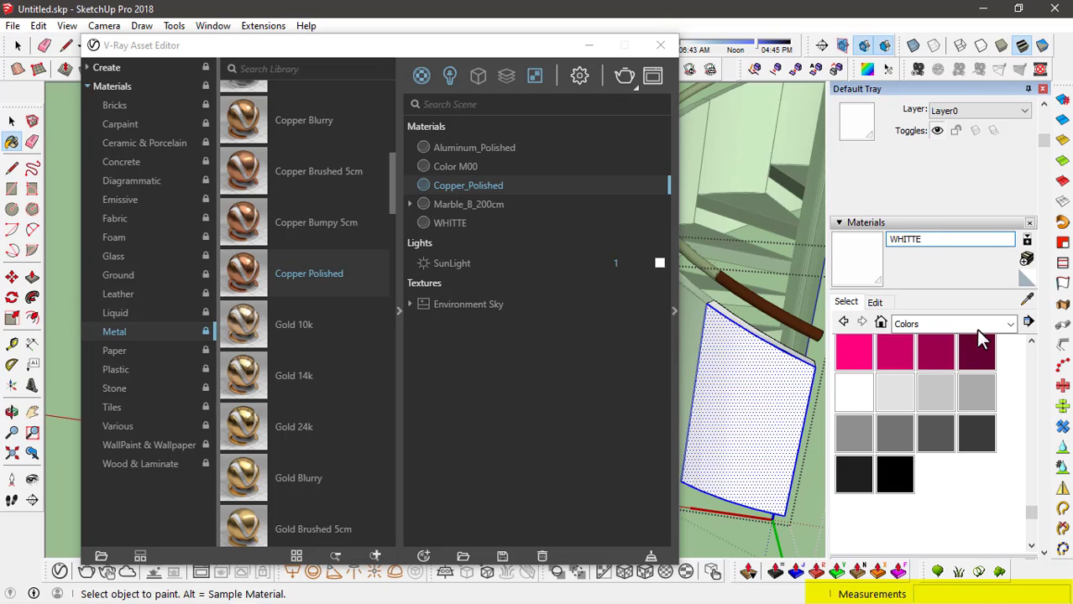
{"action": "left_click", "coordinate": [1043, 88]}
{"action": "scroll", "coordinate": [936, 280], "scroll_direction": "down", "scroll_amount": 5}
{"action": "key", "text": "space"}
{"action": "middle_click_drag", "start_coordinate": [864, 319], "coordinate": [575, 179]}
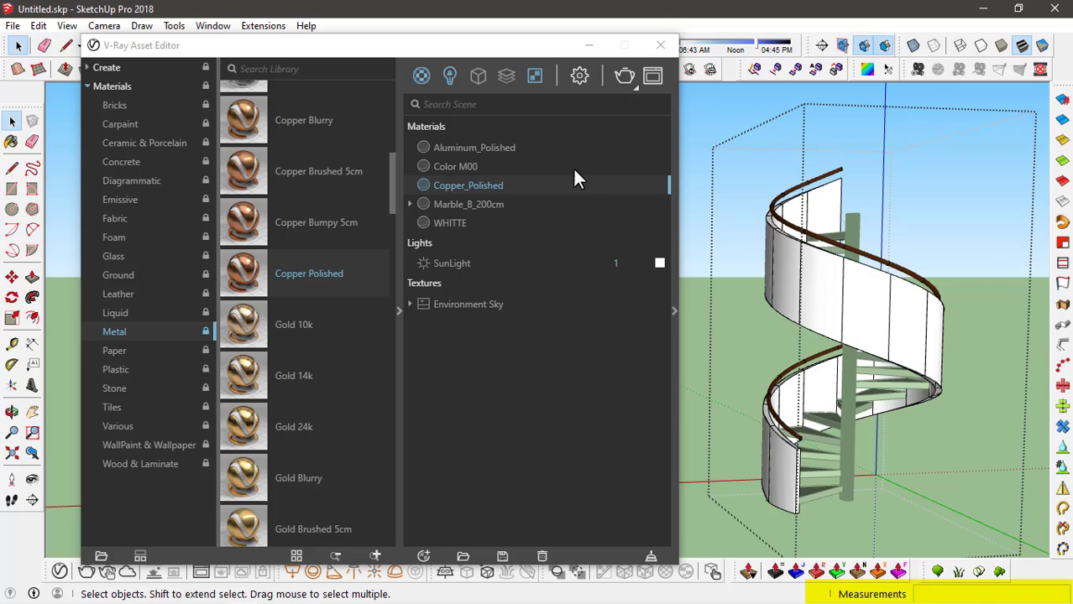
Collapse the V-Ray material library and open the settings of the WHITTE material
{"action": "left_click", "coordinate": [397, 264]}
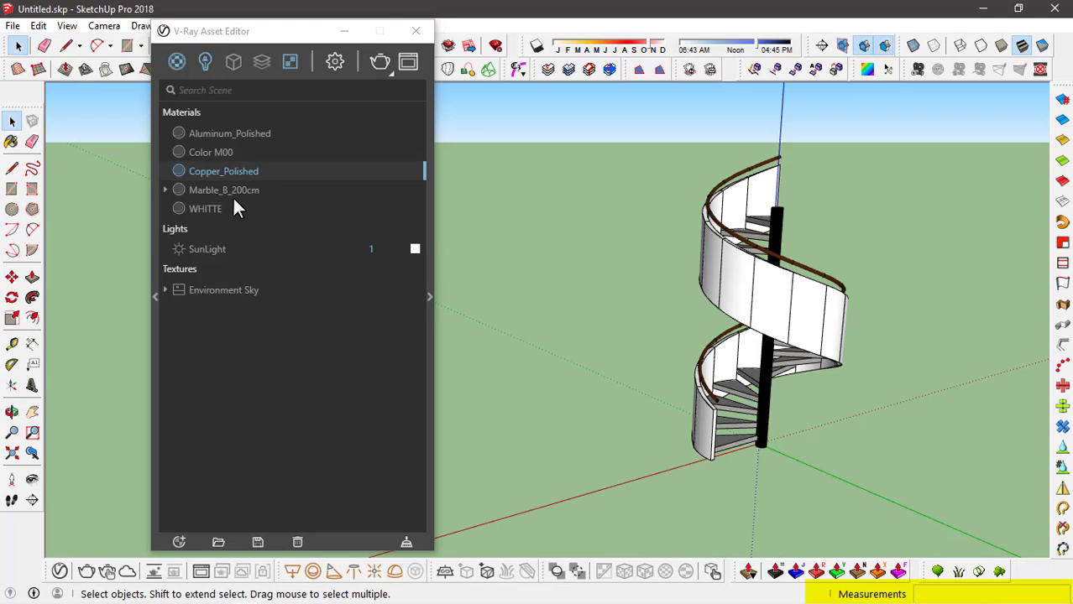
{"action": "left_click", "coordinate": [222, 209]}
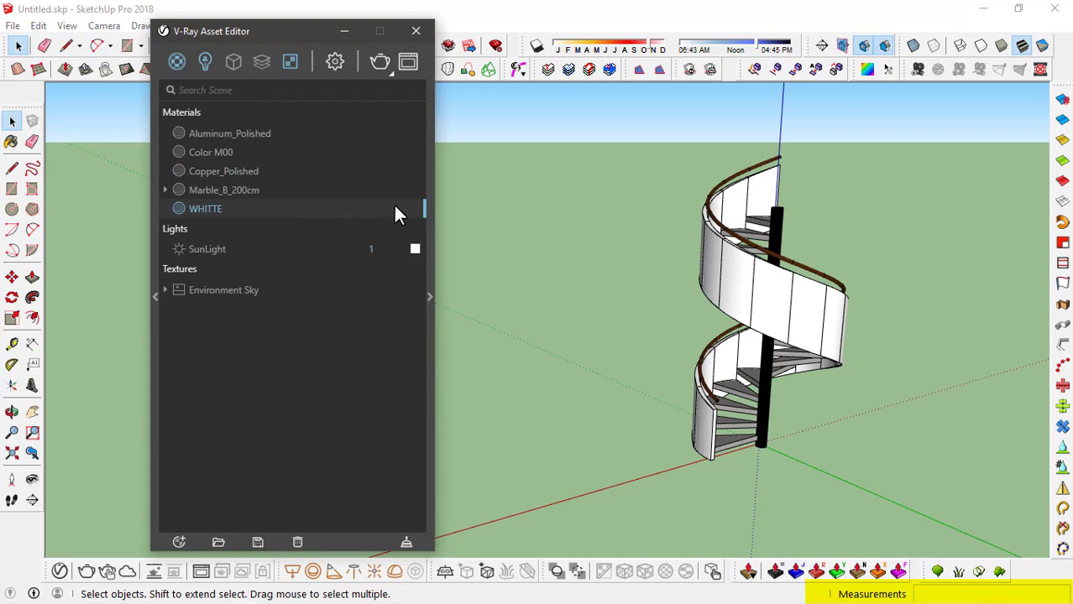
{"action": "left_click", "coordinate": [429, 243]}
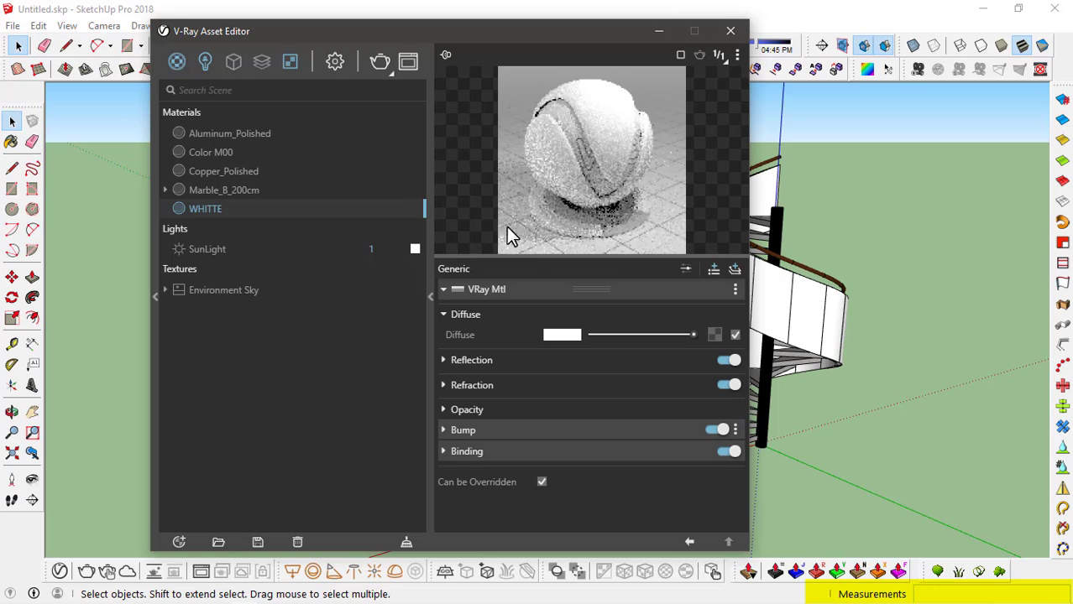
Set the WHITTE material's reflection color to a medium grey, lightened slightly with its brightness slider
{"action": "left_click_drag", "start_coordinate": [543, 33], "coordinate": [402, 34]}
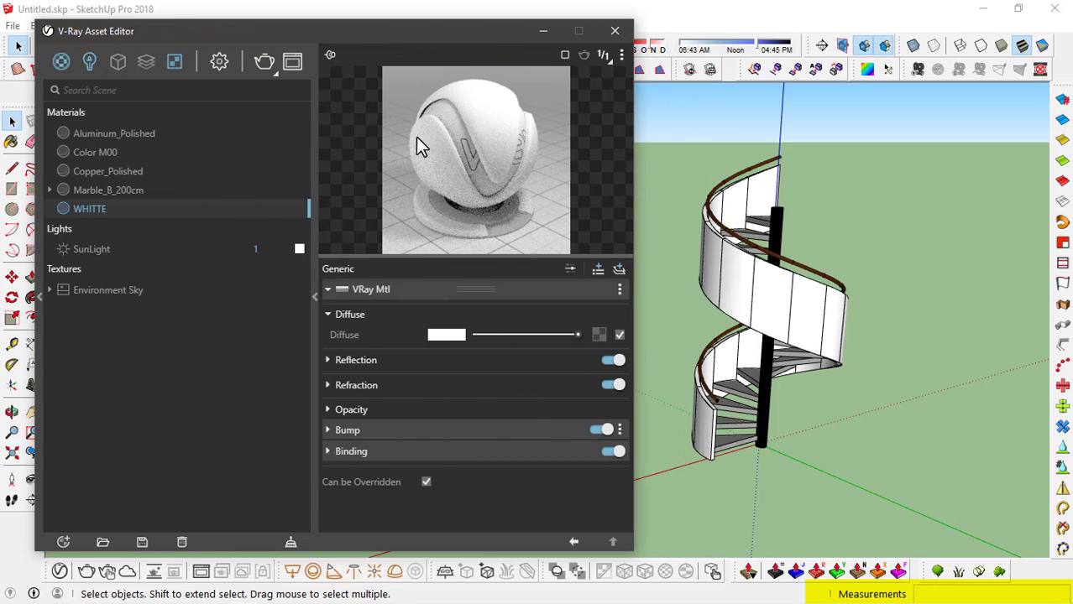
{"action": "left_click", "coordinate": [344, 365]}
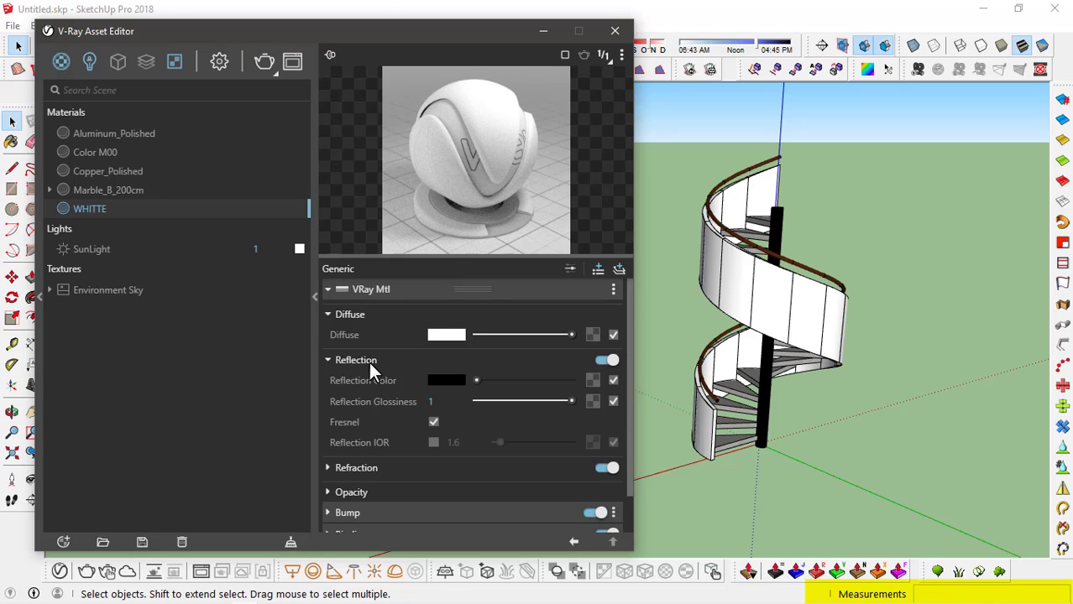
{"action": "left_click", "coordinate": [446, 380]}
{"action": "mouse_move", "coordinate": [339, 287]}
{"action": "left_mouse_down"}
{"action": "mouse_move", "coordinate": [244, 254]}
{"action": "mouse_move", "coordinate": [232, 237]}
{"action": "left_mouse_up"}
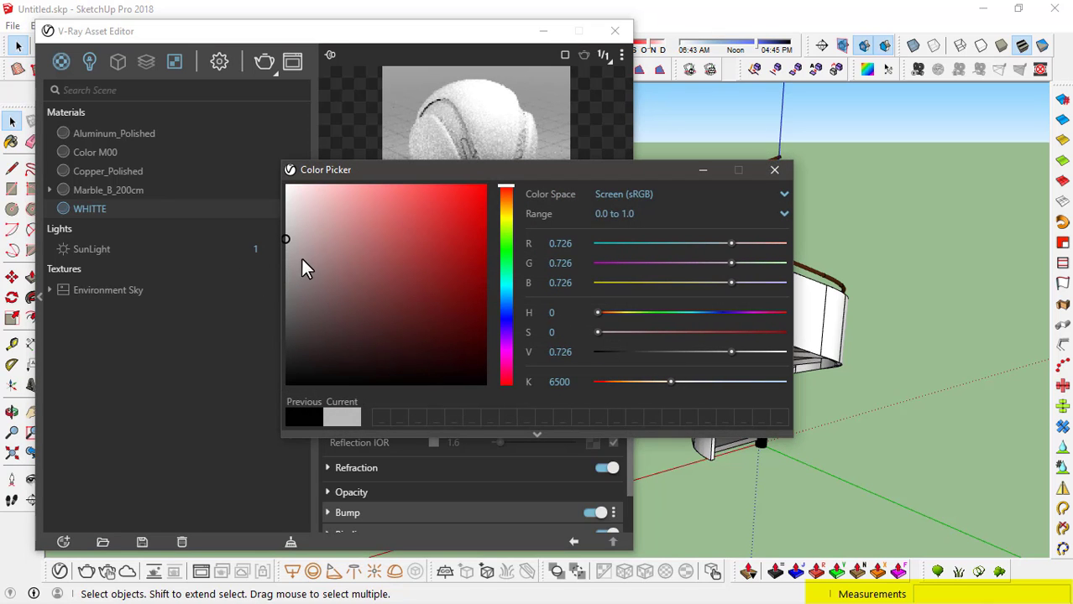
{"action": "mouse_move", "coordinate": [300, 258]}
{"action": "left_mouse_down"}
{"action": "mouse_move", "coordinate": [252, 265]}
{"action": "mouse_move", "coordinate": [242, 282]}
{"action": "left_mouse_up"}
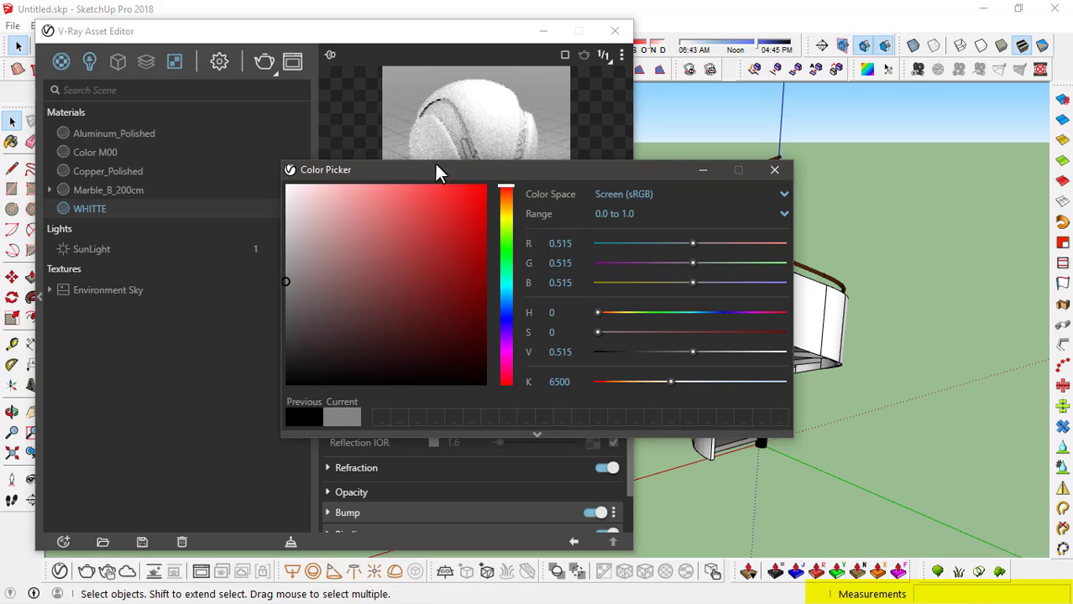
{"action": "left_click", "coordinate": [776, 174]}
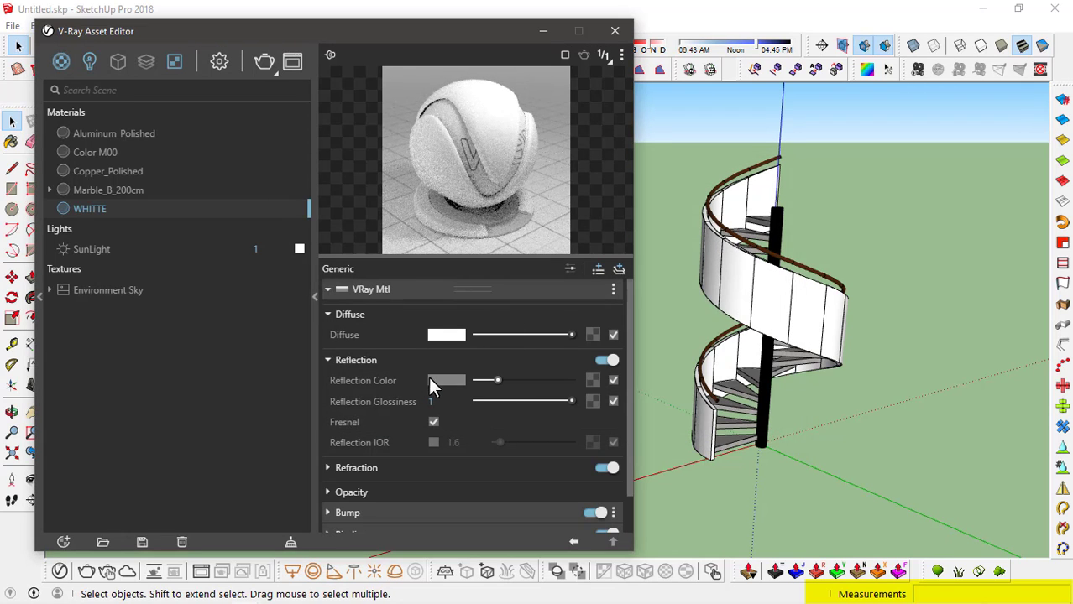
{"action": "mouse_move", "coordinate": [497, 382]}
{"action": "left_mouse_down"}
{"action": "mouse_move", "coordinate": [538, 382]}
{"action": "mouse_move", "coordinate": [509, 382]}
{"action": "left_mouse_up"}
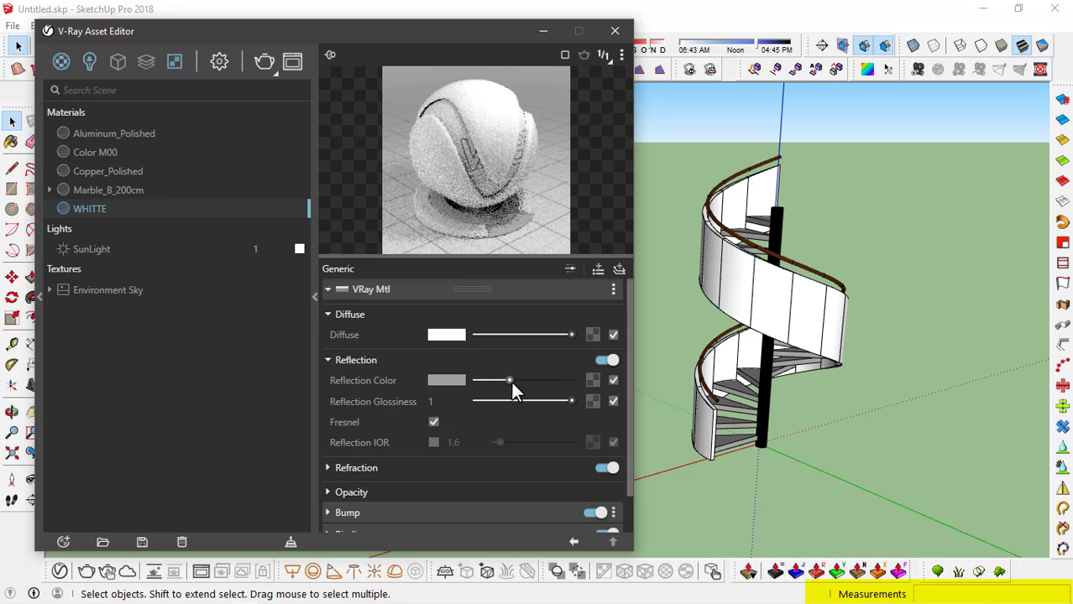
Remove the Color M00 material from the scene, with the material settings collapsed, and minimise the V-Ray Asset Editor
{"action": "left_click", "coordinate": [315, 285]}
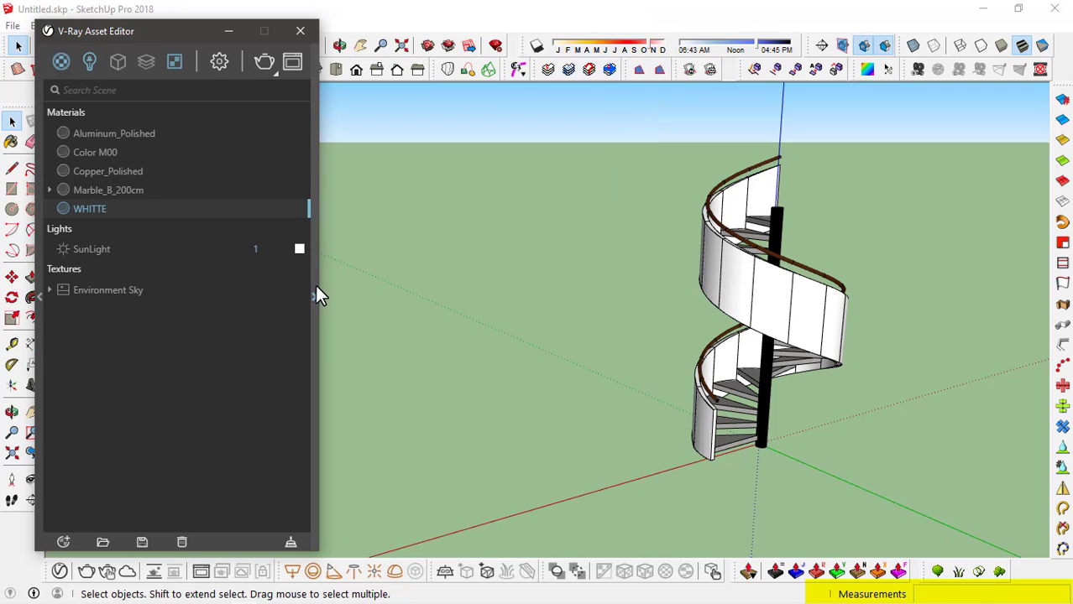
{"action": "left_click", "coordinate": [138, 154]}
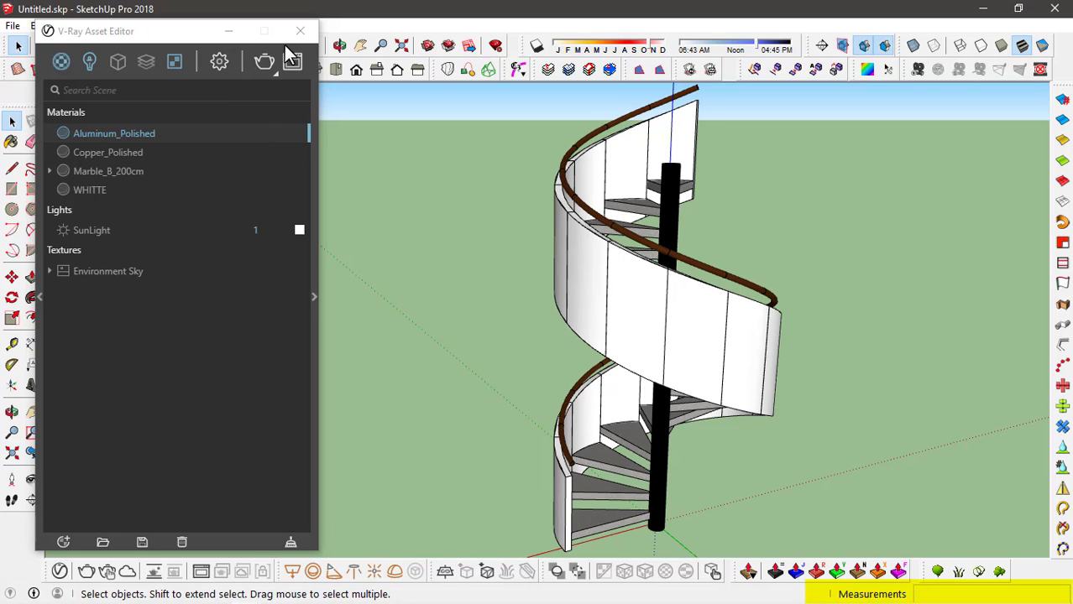
{"action": "left_click", "coordinate": [227, 32]}
Frame the whole staircase from the front and save the view as a new scene
{"action": "middle_click_drag", "start_coordinate": [672, 319], "coordinate": [550, 248]}
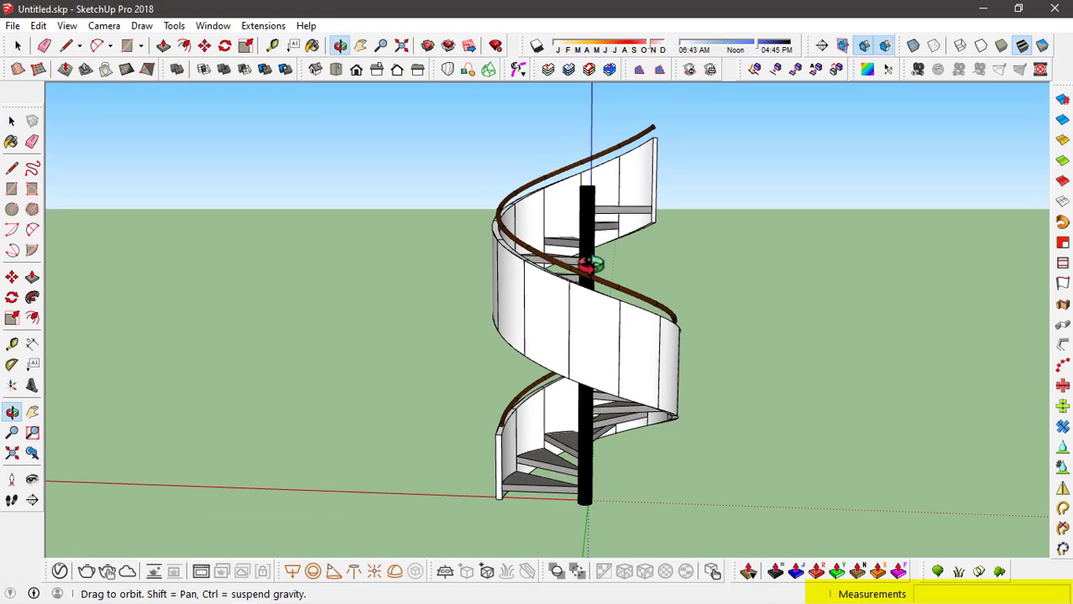
{"action": "scroll", "coordinate": [659, 282], "scroll_direction": "down", "scroll_amount": 1}
{"action": "scroll", "coordinate": [659, 281], "scroll_direction": "up", "scroll_amount": 1}
{"action": "middle_click_drag", "start_coordinate": [608, 290], "coordinate": [567, 304]}
{"action": "scroll", "coordinate": [606, 277], "scroll_direction": "up", "scroll_amount": 1}
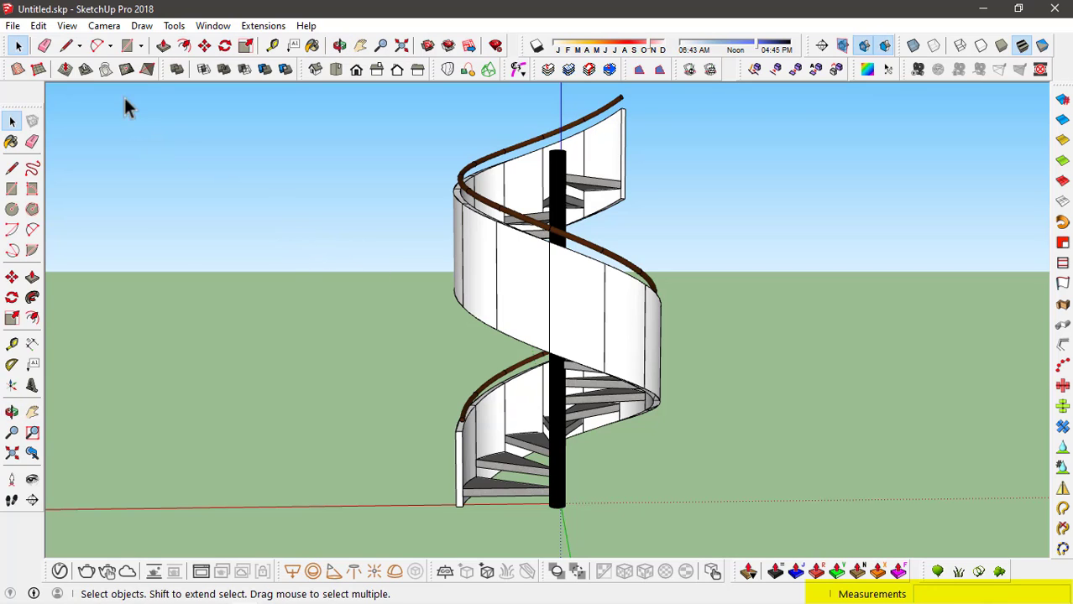
{"action": "left_click", "coordinate": [66, 26]}
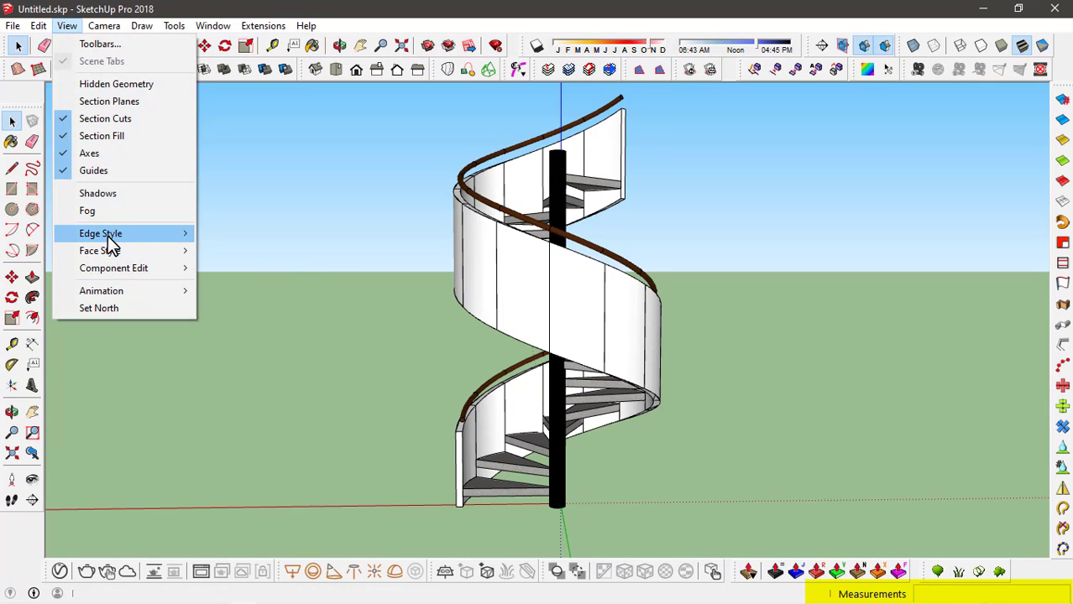
{"action": "mouse_move", "coordinate": [115, 275]}
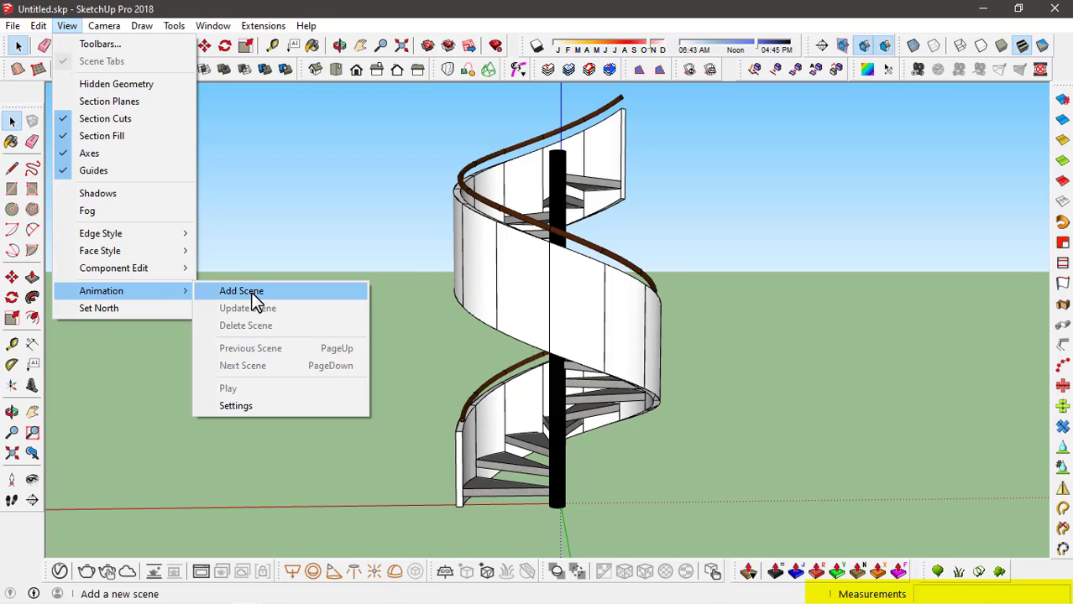
{"action": "left_click", "coordinate": [252, 291]}
{"action": "left_click", "coordinate": [549, 377]}
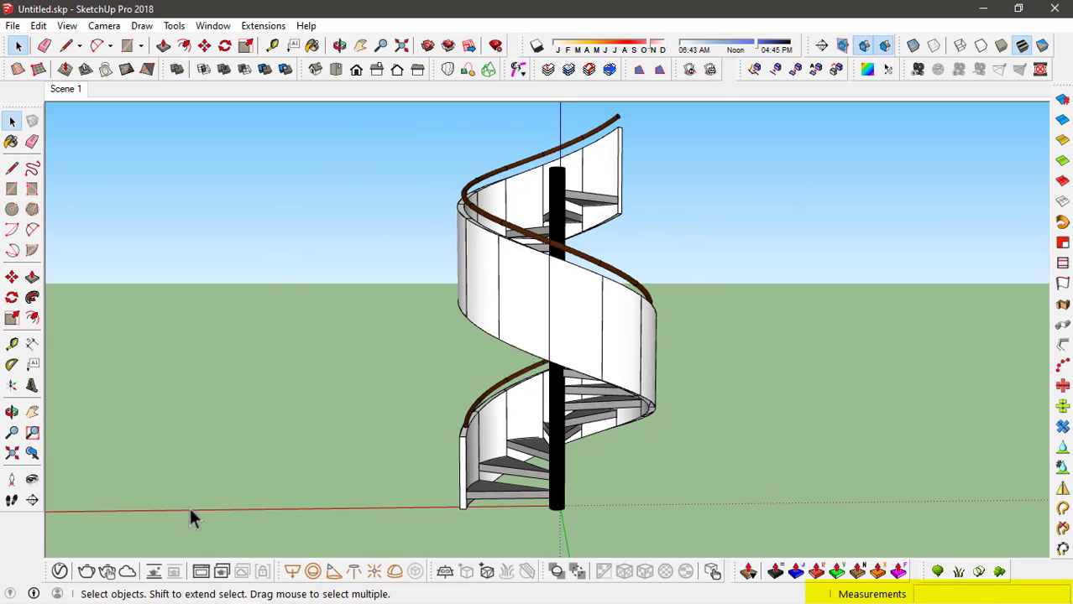
Run a V-Ray test render of the saved staircase view and close the frame buffer
{"action": "left_click", "coordinate": [89, 575]}
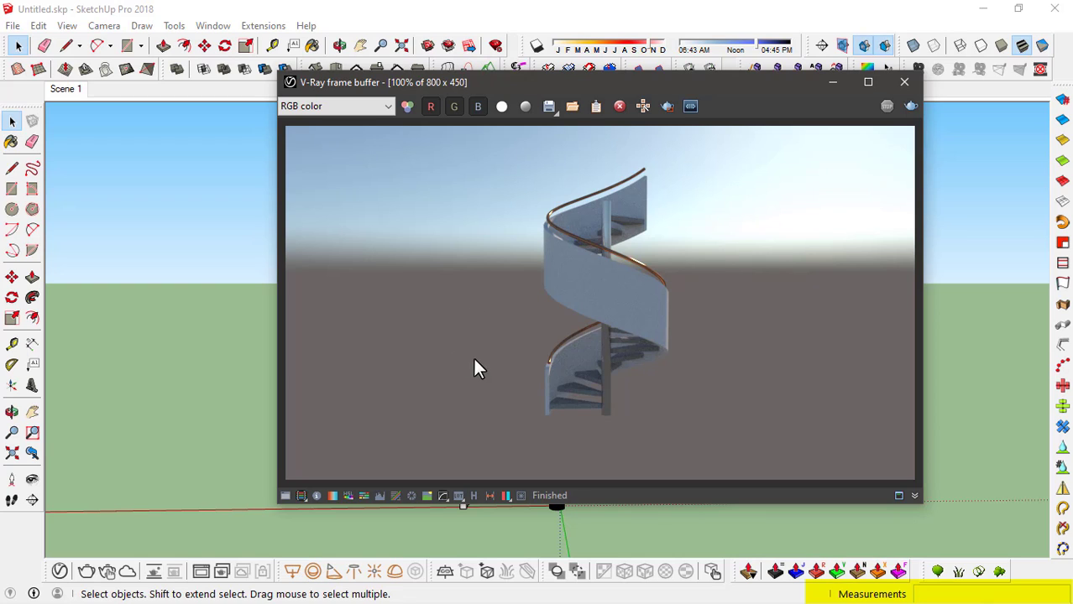
{"action": "left_click", "coordinate": [904, 82]}
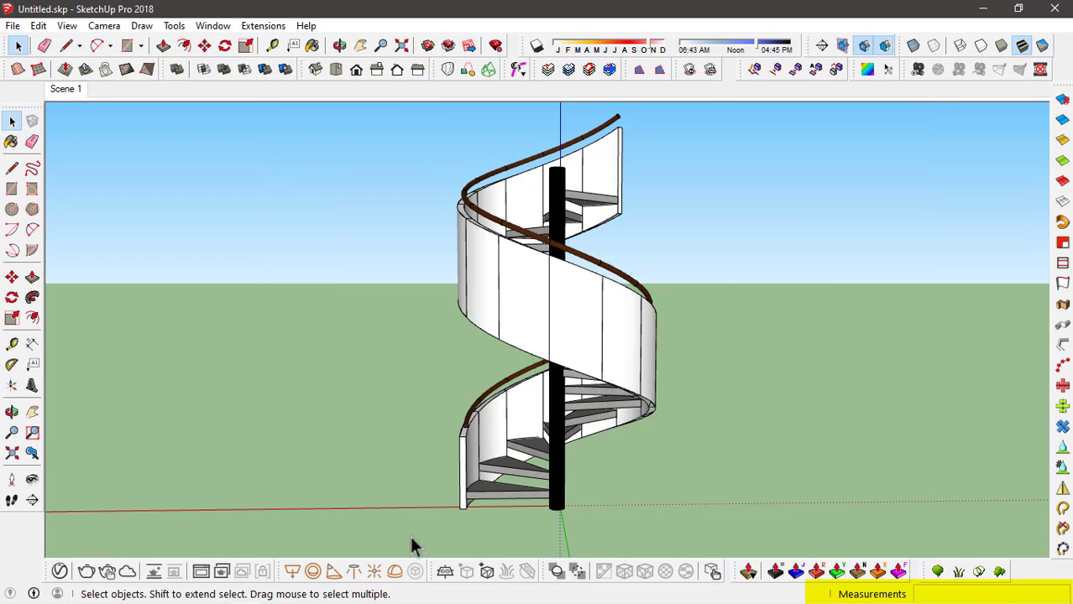
Place a V-Ray infinite plane as the ground at the base of the staircase's central post
{"action": "left_click", "coordinate": [445, 571]}
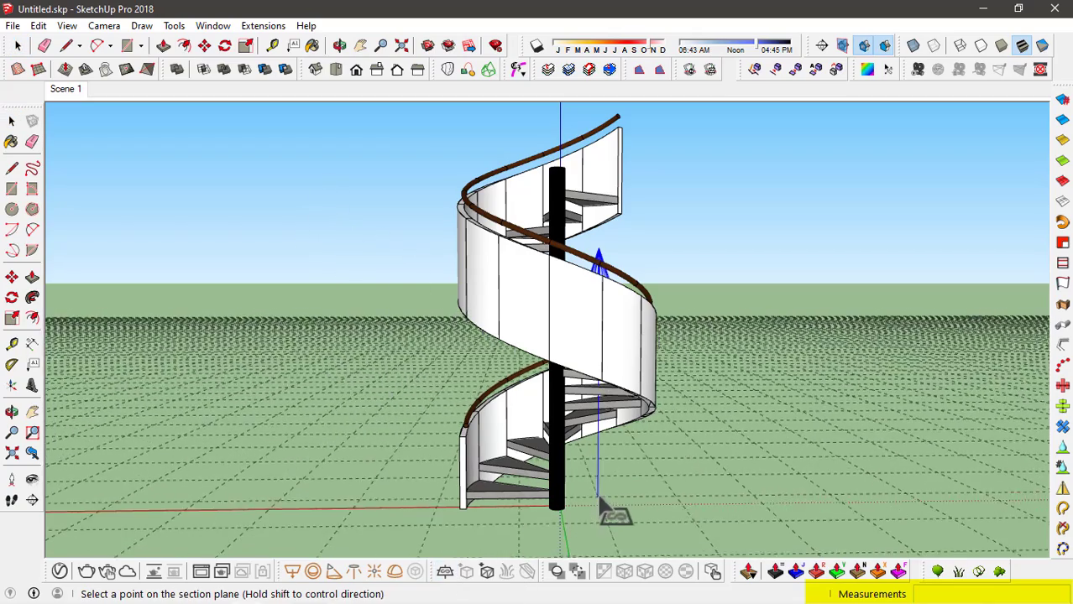
{"action": "scroll", "coordinate": [554, 522], "scroll_direction": "up", "scroll_amount": 3}
{"action": "middle_click_drag", "start_coordinate": [575, 525], "coordinate": [568, 438]}
{"action": "scroll", "coordinate": [551, 428], "scroll_direction": "up", "scroll_amount": 3}
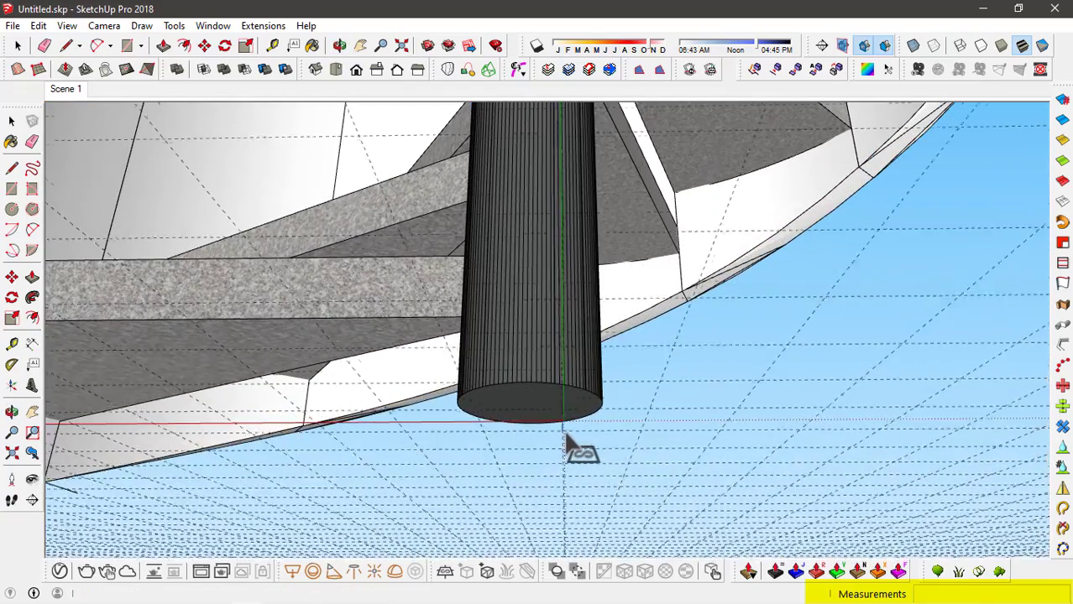
{"action": "left_click", "coordinate": [565, 421]}
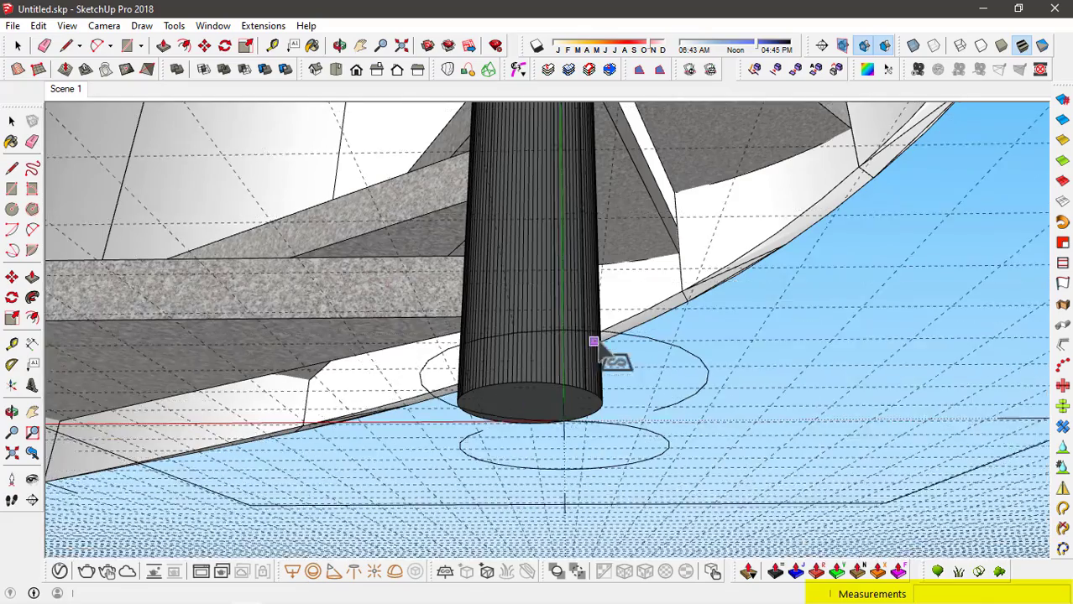
{"action": "middle_click_drag", "start_coordinate": [594, 340], "coordinate": [587, 486]}
{"action": "scroll", "coordinate": [587, 485], "scroll_direction": "down", "scroll_amount": 7}
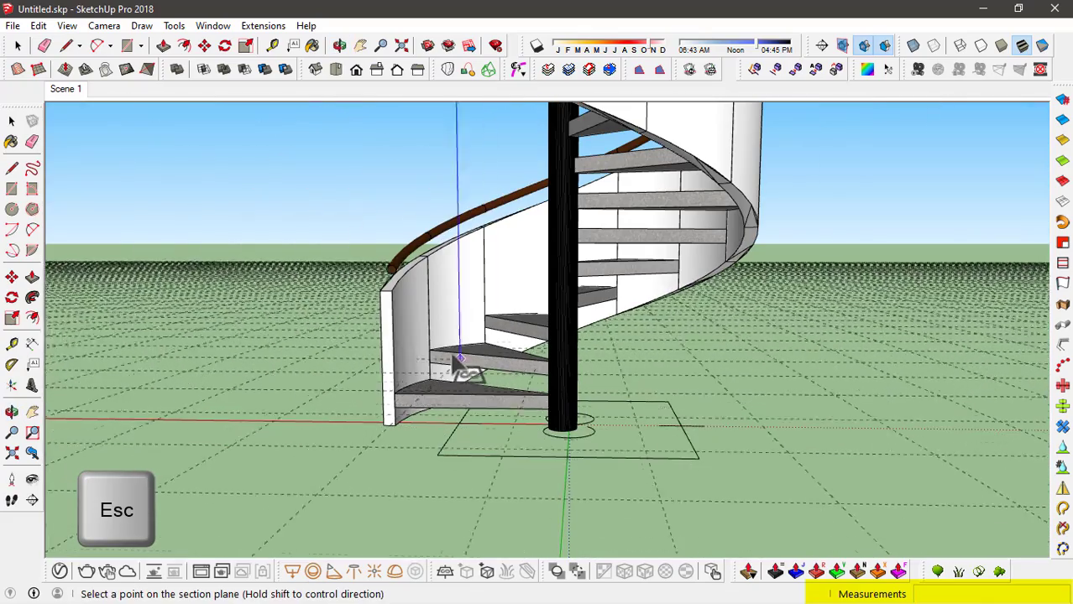
{"action": "middle_click_drag", "start_coordinate": [437, 363], "coordinate": [655, 409]}
{"action": "scroll", "coordinate": [647, 413], "scroll_direction": "down", "scroll_amount": 5}
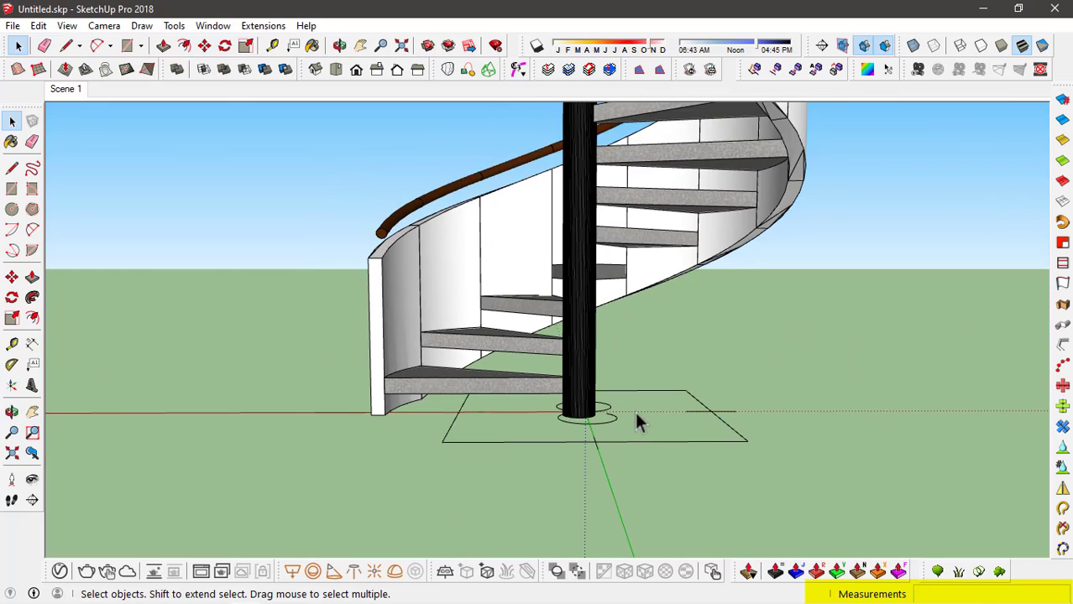
Return to Scene 1, render it with the infinite plane, inspect the staircase up close and close the frame buffer
{"action": "left_click", "coordinate": [70, 94]}
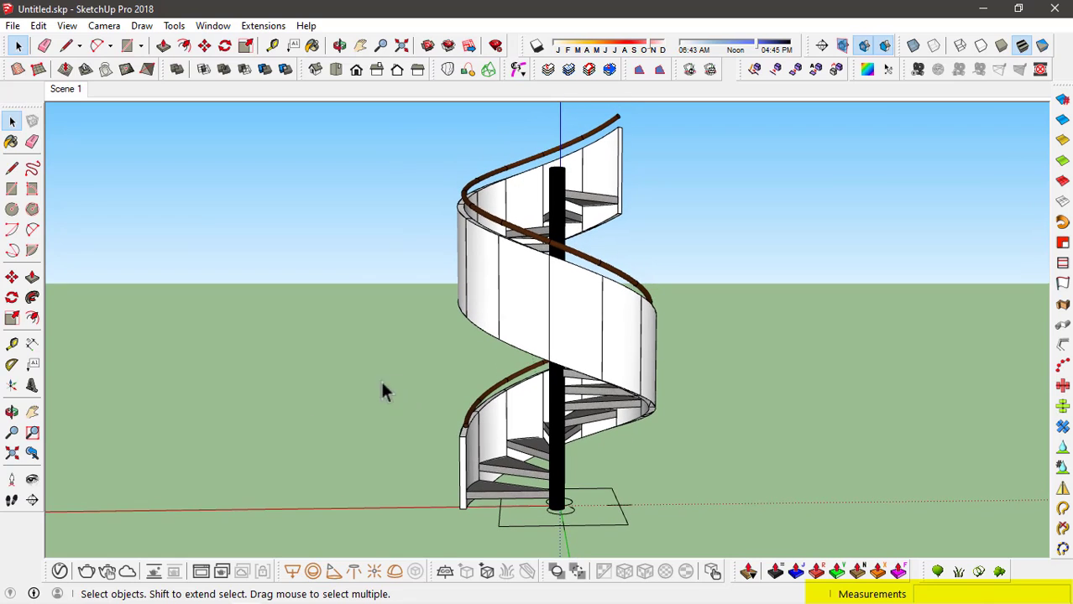
{"action": "left_click", "coordinate": [87, 572]}
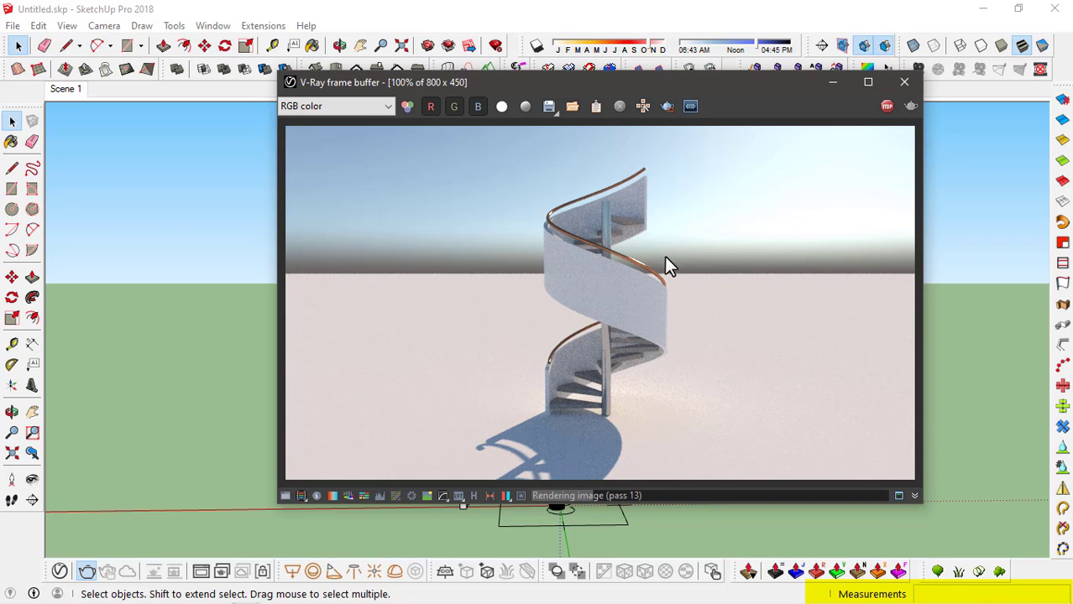
{"action": "scroll", "coordinate": [620, 361], "scroll_direction": "up", "scroll_amount": 3}
{"action": "scroll", "coordinate": [619, 361], "scroll_direction": "down", "scroll_amount": 3}
{"action": "scroll", "coordinate": [621, 231], "scroll_direction": "up", "scroll_amount": 1}
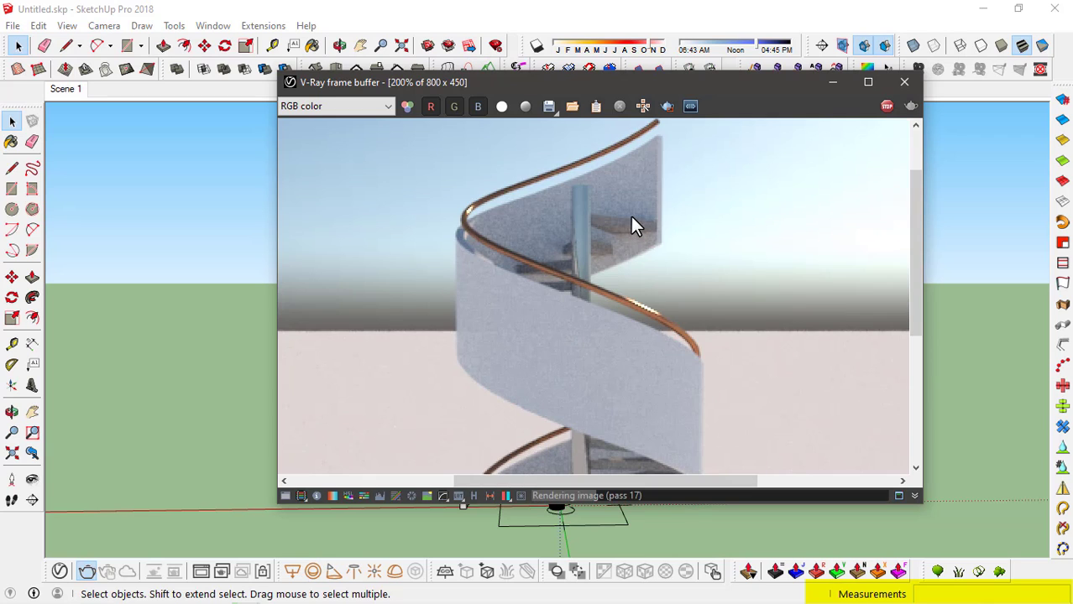
{"action": "scroll", "coordinate": [641, 217], "scroll_direction": "down", "scroll_amount": 1}
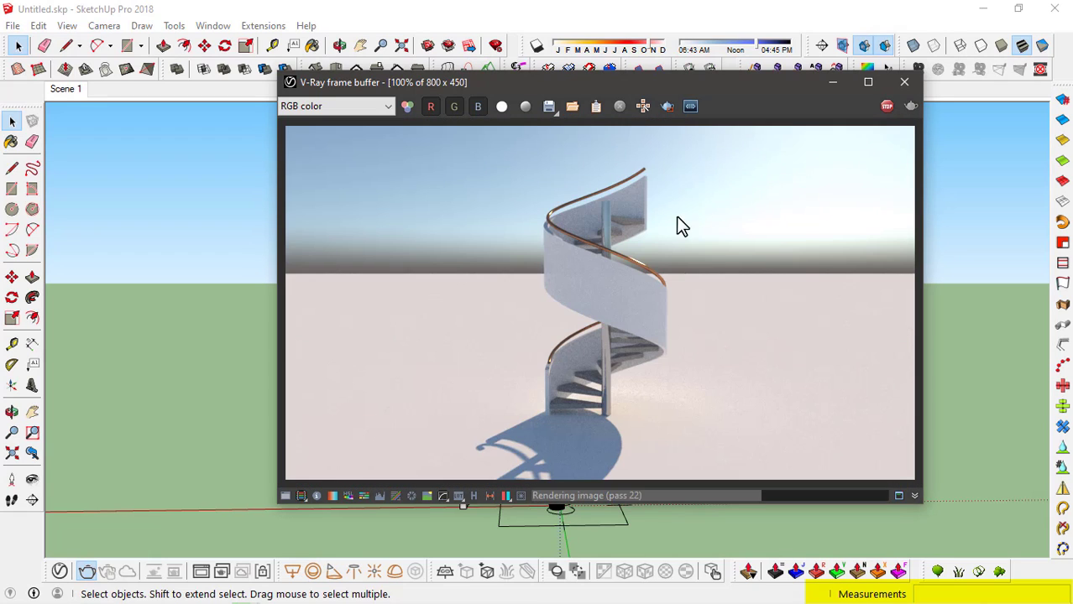
{"action": "left_click", "coordinate": [905, 81]}
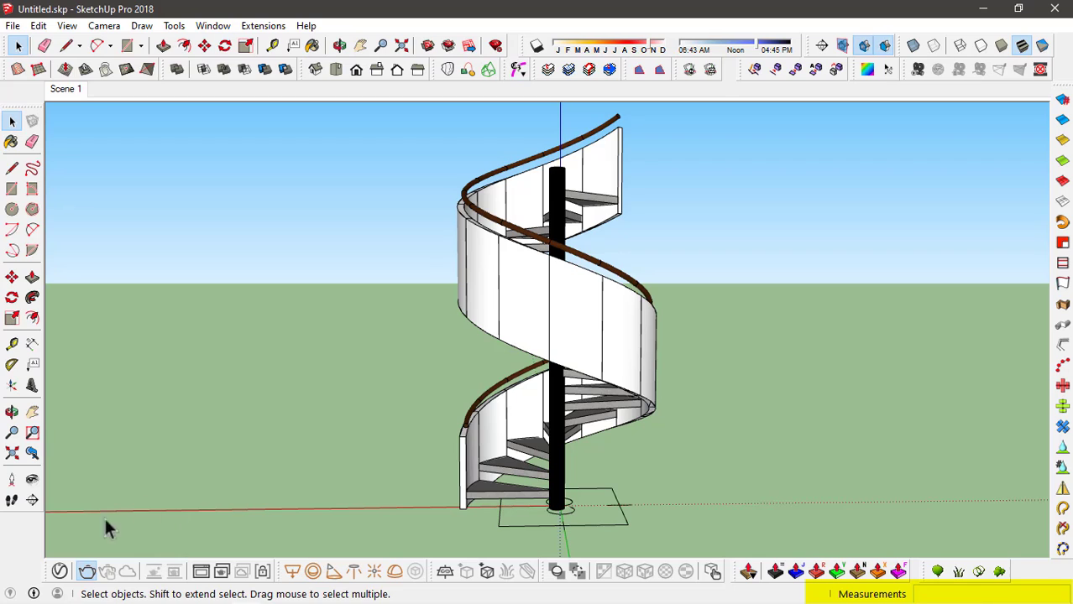
Open V-Ray's render output settings and turn on Safe Frame
{"action": "left_click", "coordinate": [59, 571]}
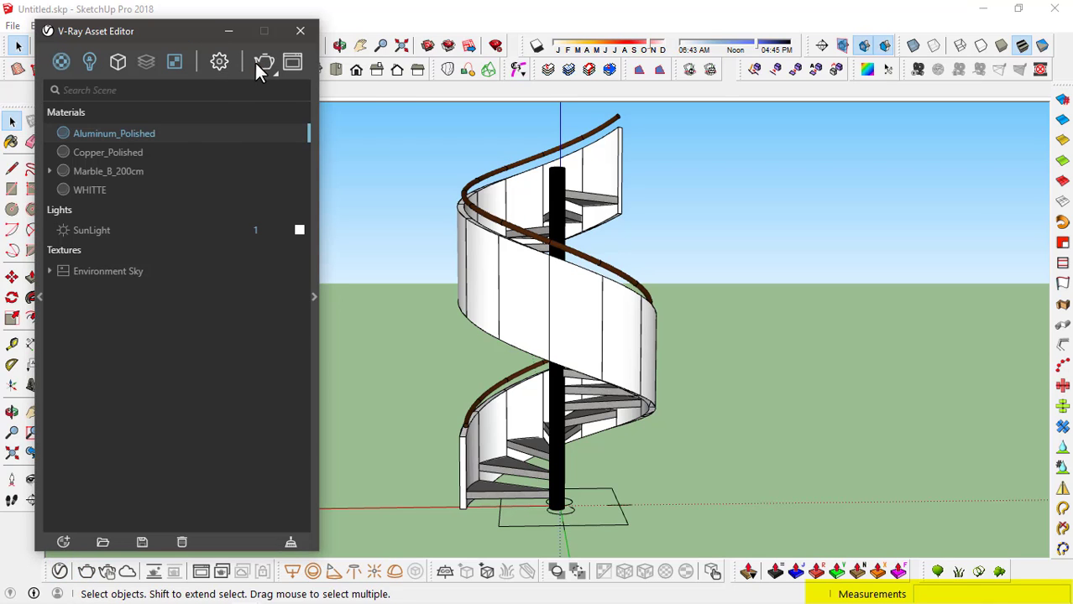
{"action": "left_click", "coordinate": [219, 63]}
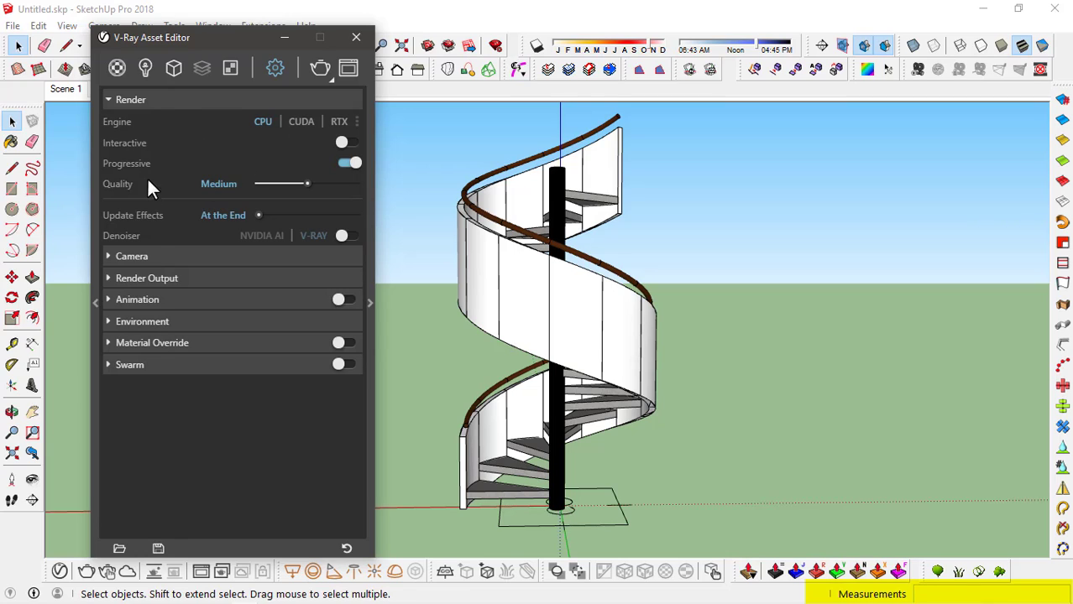
{"action": "left_click", "coordinate": [134, 278]}
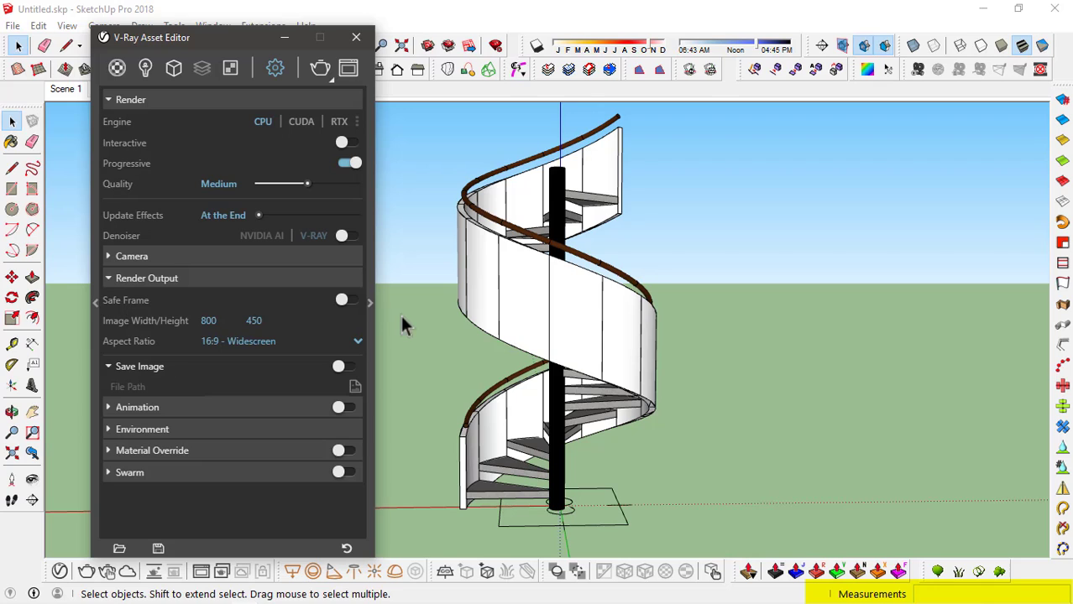
{"action": "left_click", "coordinate": [348, 299]}
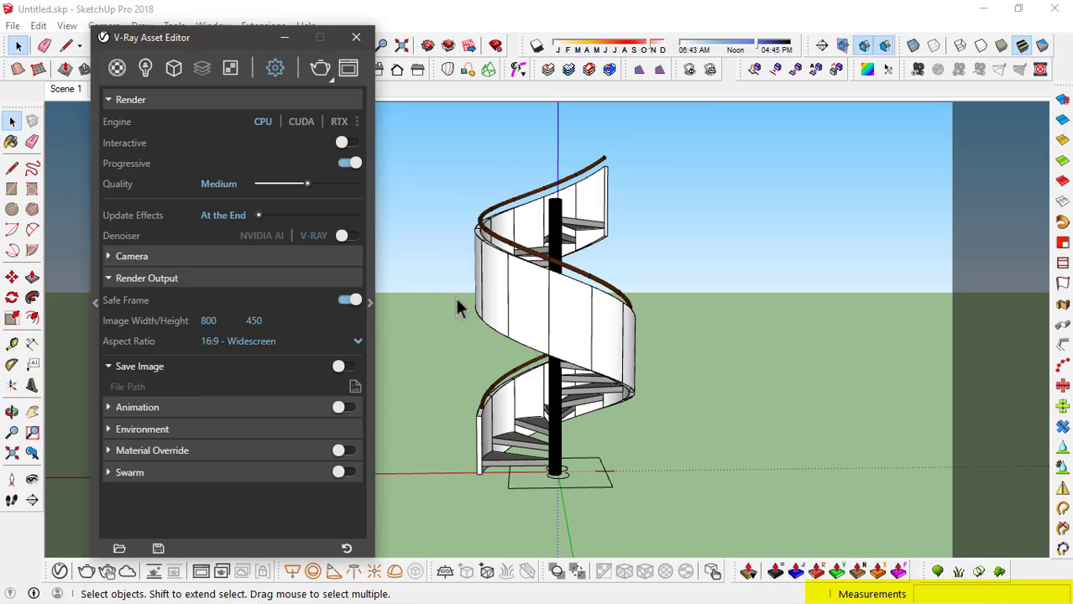
Switch the render output to a Custom aspect ratio and set the image size to 800 x 800
{"action": "left_click_drag", "start_coordinate": [191, 44], "coordinate": [877, 37]}
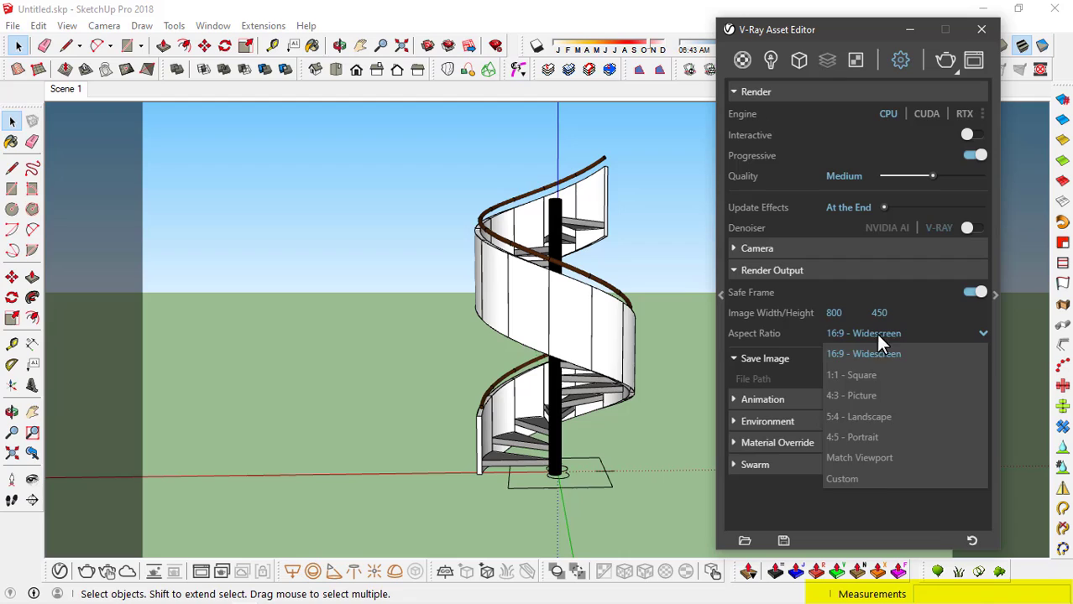
{"action": "left_click", "coordinate": [872, 478]}
{"action": "left_click", "coordinate": [918, 314]}
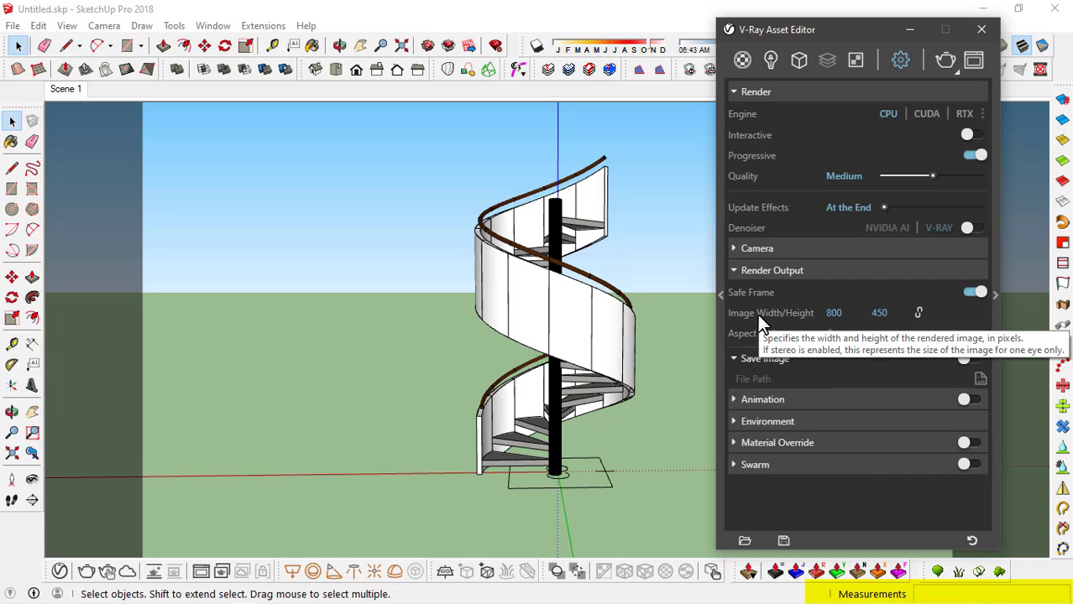
{"action": "left_click", "coordinate": [848, 312]}
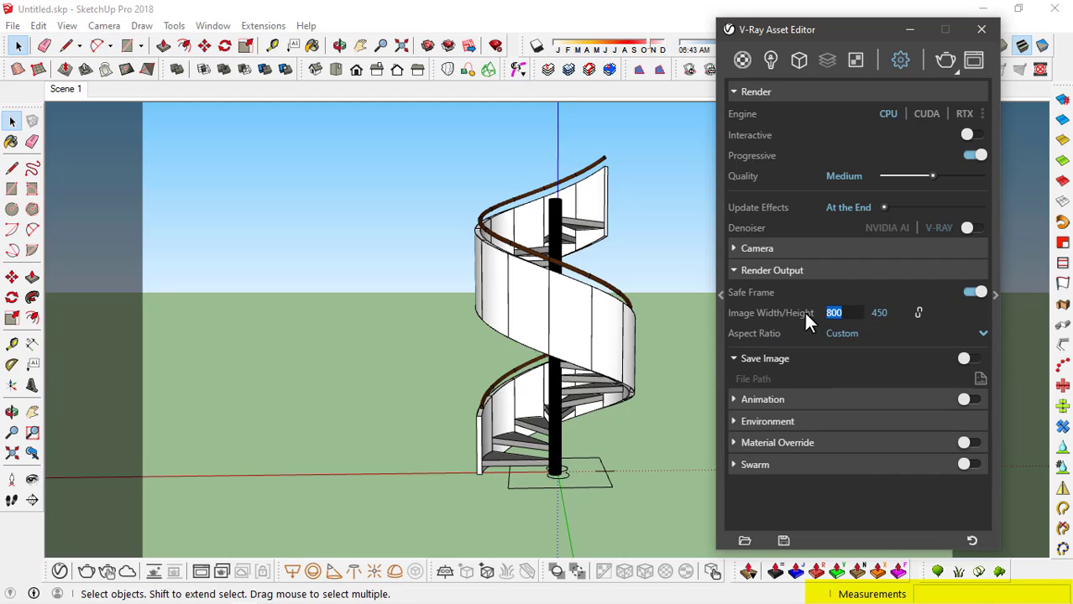
{"action": "key", "text": "Tab"}
{"action": "type", "text": "800"}
{"action": "key", "text": "Return"}
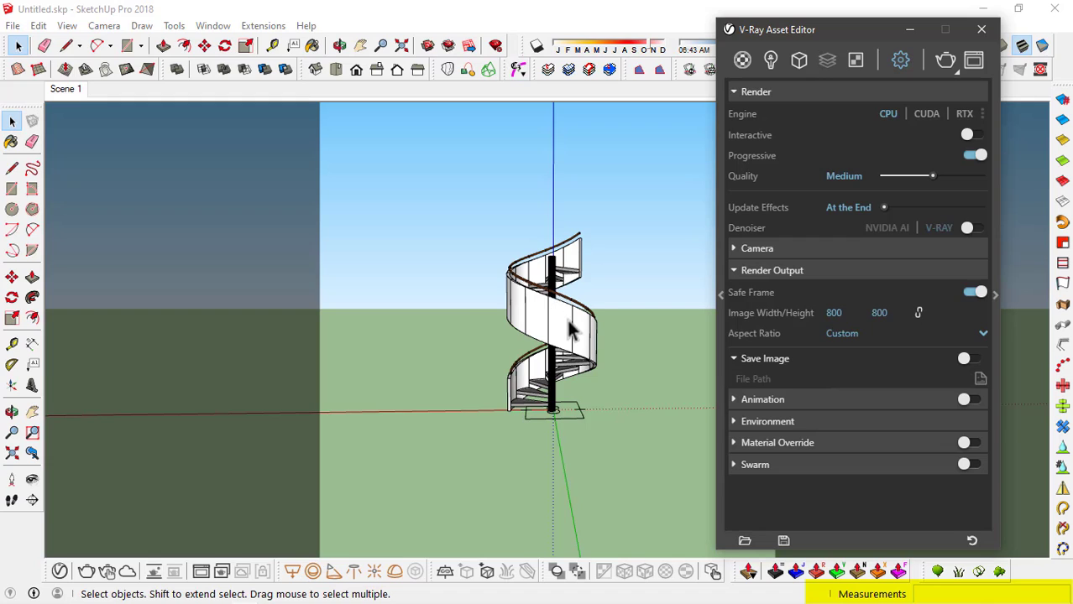
Frame the spiral staircase larger and straighter within the safe frame and update Scene 1 with this view
{"action": "scroll", "coordinate": [569, 306], "scroll_direction": "up", "scroll_amount": 5}
{"action": "middle_click_drag", "start_coordinate": [573, 307], "coordinate": [551, 290]}
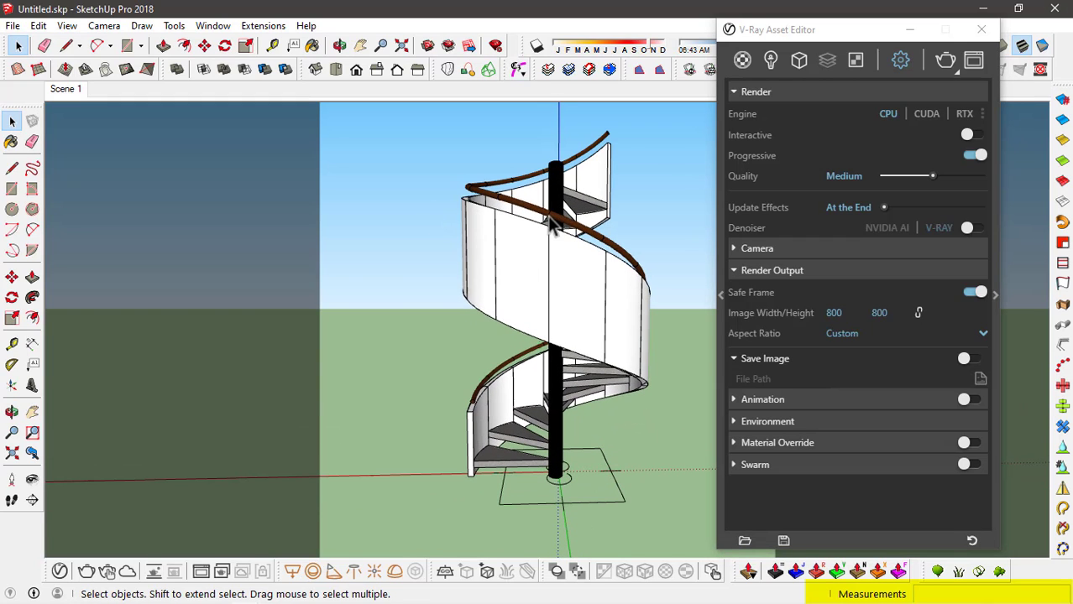
{"action": "scroll", "coordinate": [547, 217], "scroll_direction": "up", "scroll_amount": 1}
{"action": "middle_click_drag", "start_coordinate": [547, 217], "coordinate": [545, 207]}
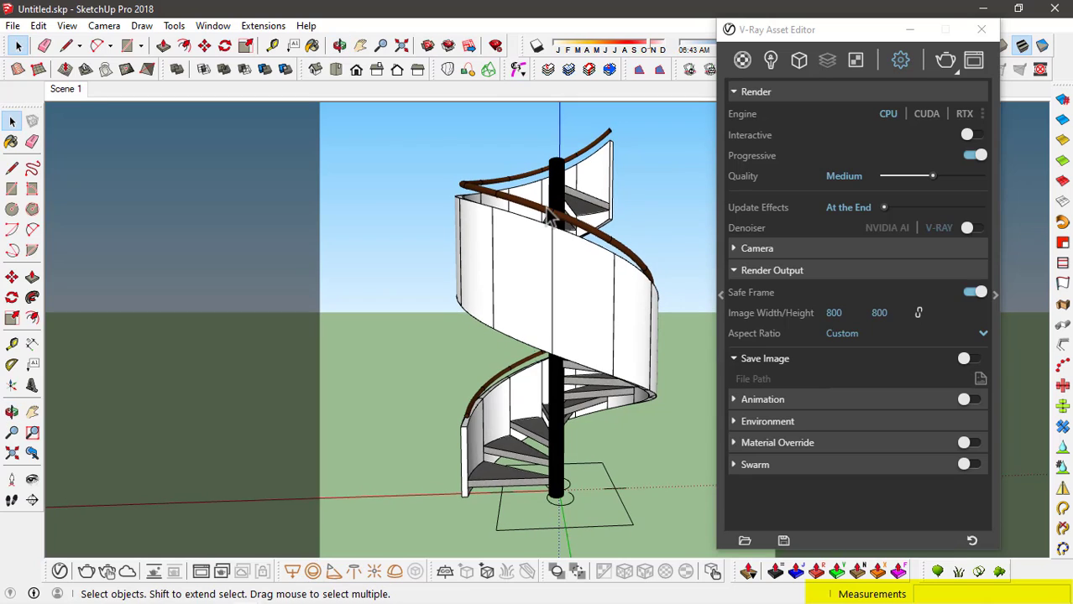
{"action": "right_click", "coordinate": [72, 93]}
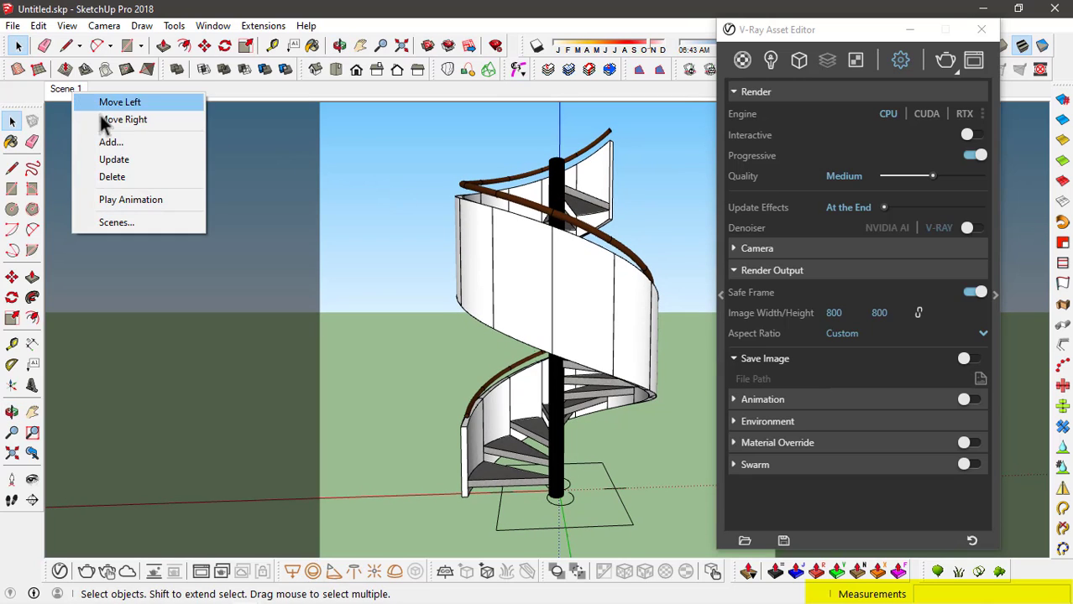
{"action": "left_click", "coordinate": [114, 159]}
Run a test render of the updated scene, inspect the lower steps and ground shadow, then stop it and close the frame buffer
{"action": "left_click_drag", "start_coordinate": [873, 34], "coordinate": [214, 31]}
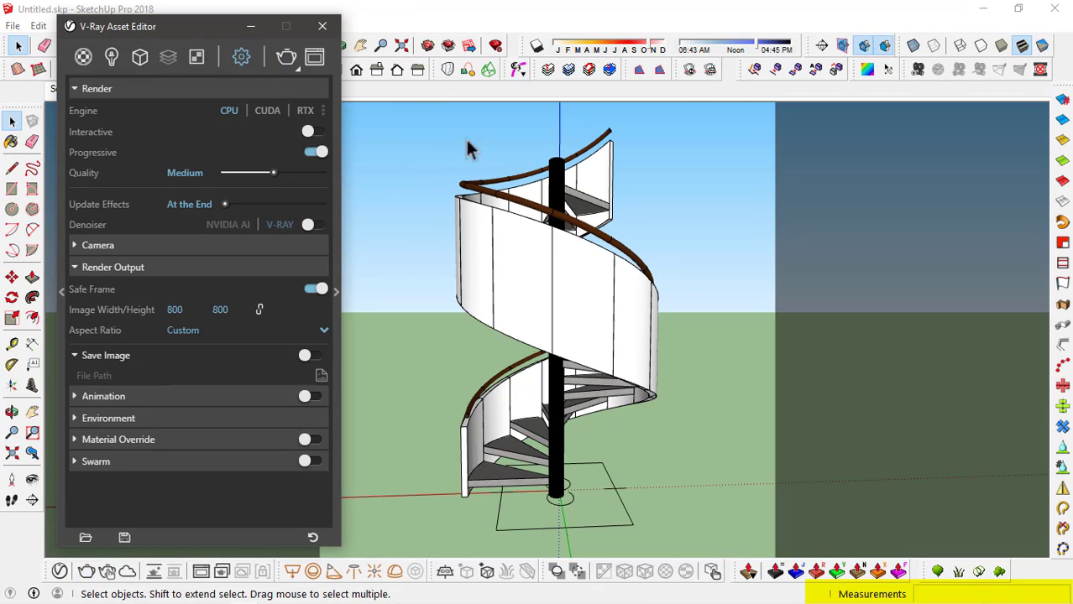
{"action": "left_click", "coordinate": [286, 59]}
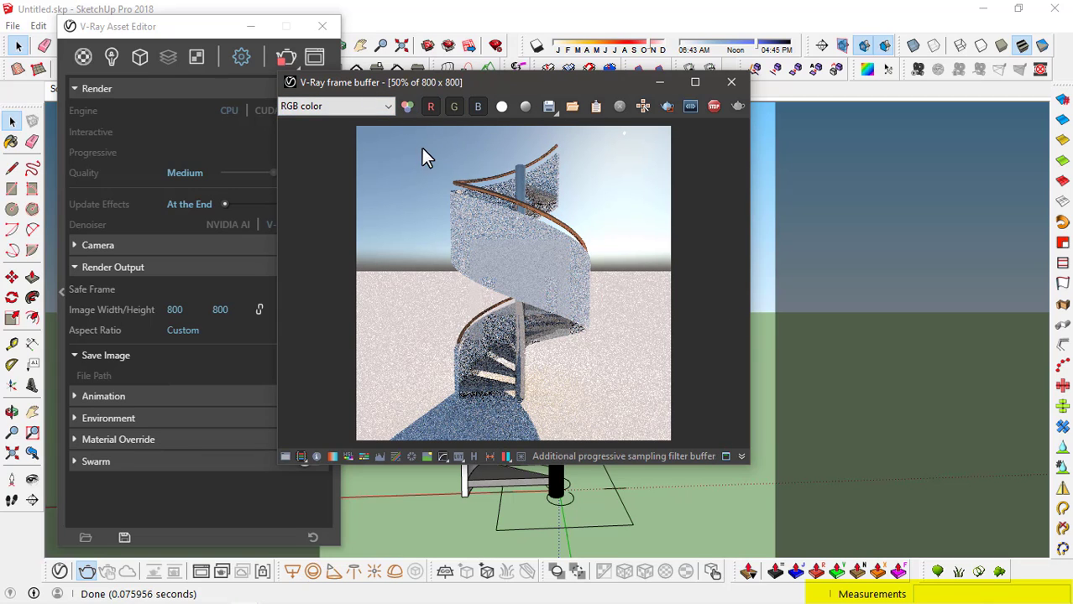
{"action": "scroll", "coordinate": [479, 420], "scroll_direction": "up", "scroll_amount": 2}
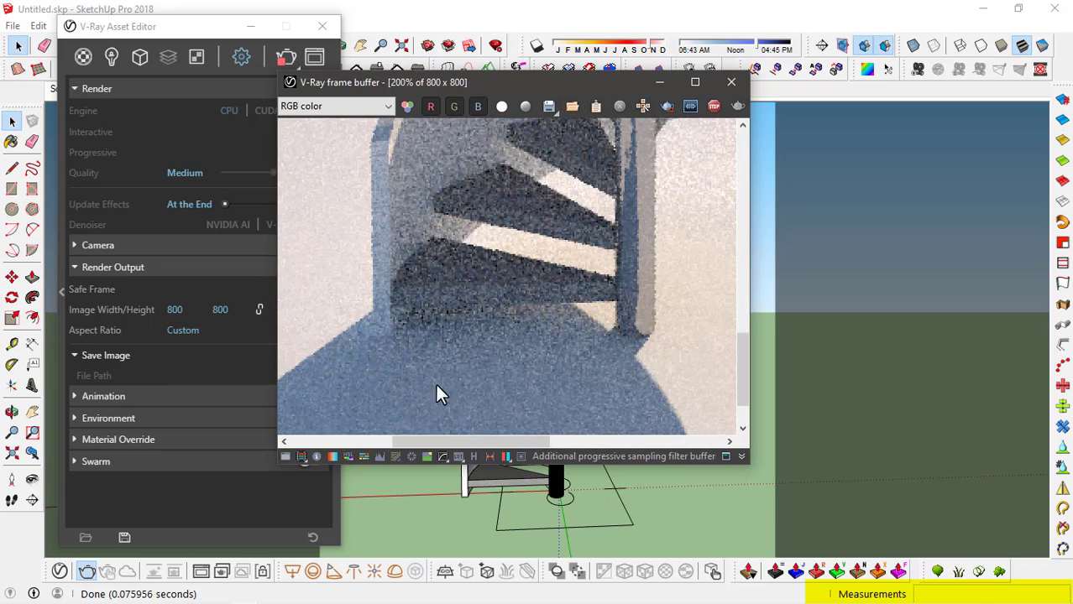
{"action": "scroll", "coordinate": [592, 361], "scroll_direction": "down", "scroll_amount": 1}
{"action": "scroll", "coordinate": [455, 312], "scroll_direction": "down", "scroll_amount": 1}
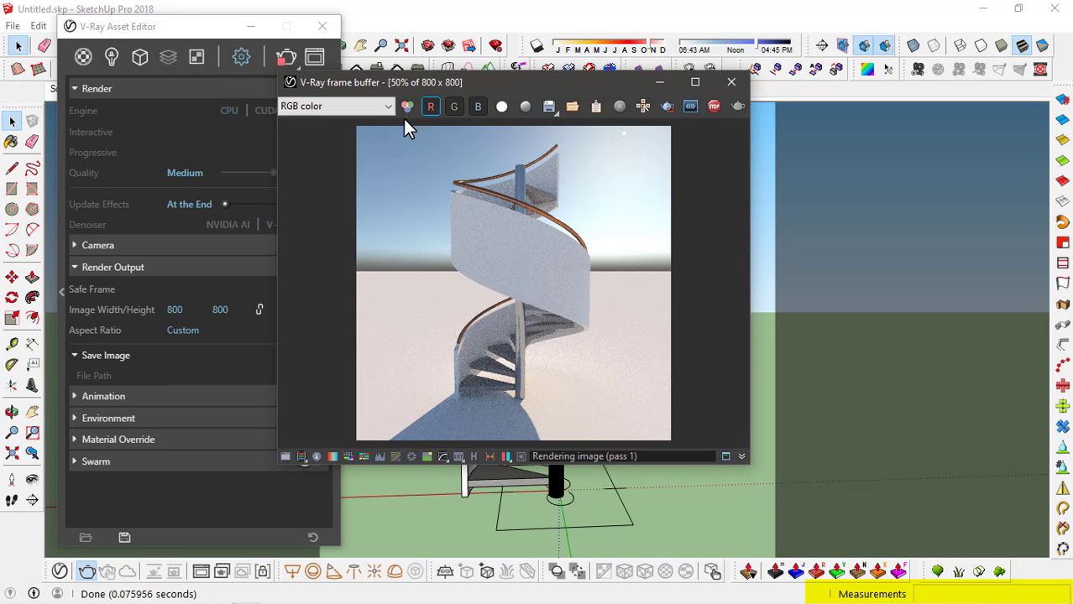
{"action": "left_click", "coordinate": [717, 106]}
{"action": "left_click", "coordinate": [729, 82]}
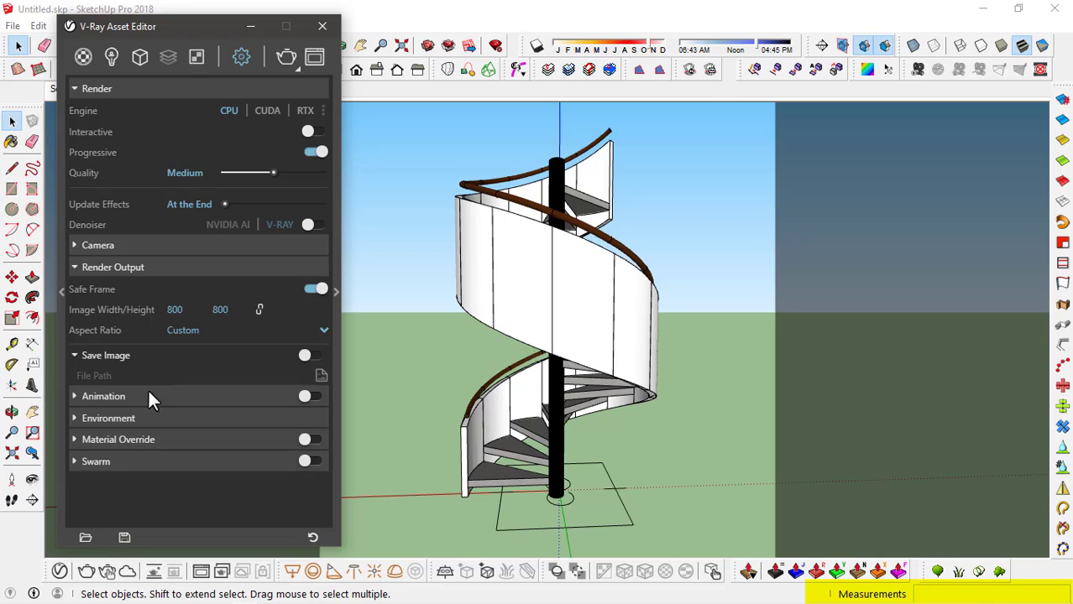
Set the V-Ray environment background color to white and disable its background texture
{"action": "left_click", "coordinate": [132, 417]}
{"action": "scroll", "coordinate": [224, 344], "scroll_direction": "down", "scroll_amount": 2}
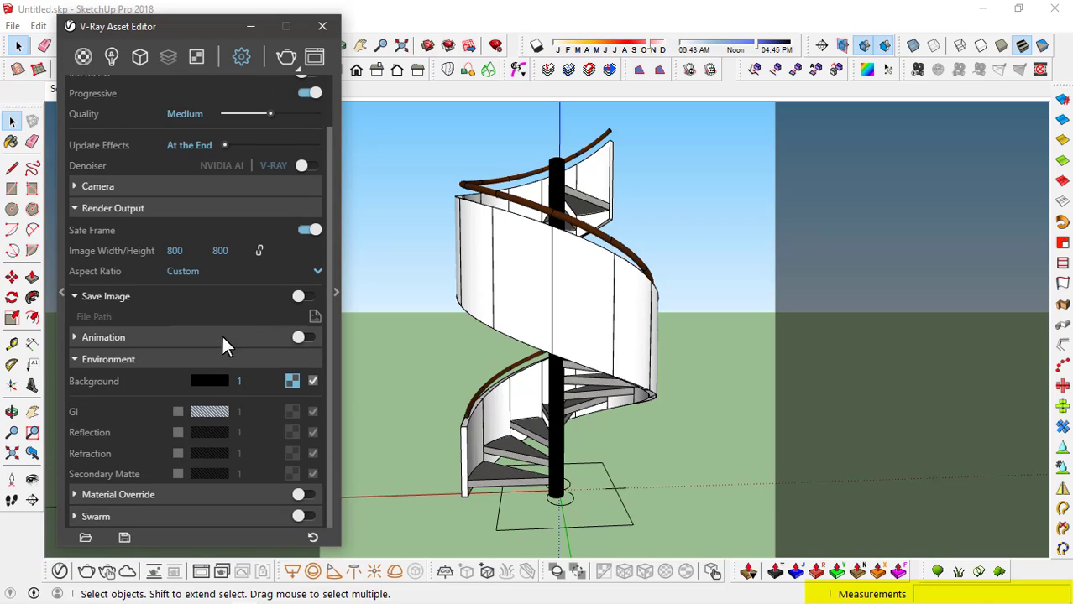
{"action": "left_click", "coordinate": [206, 378]}
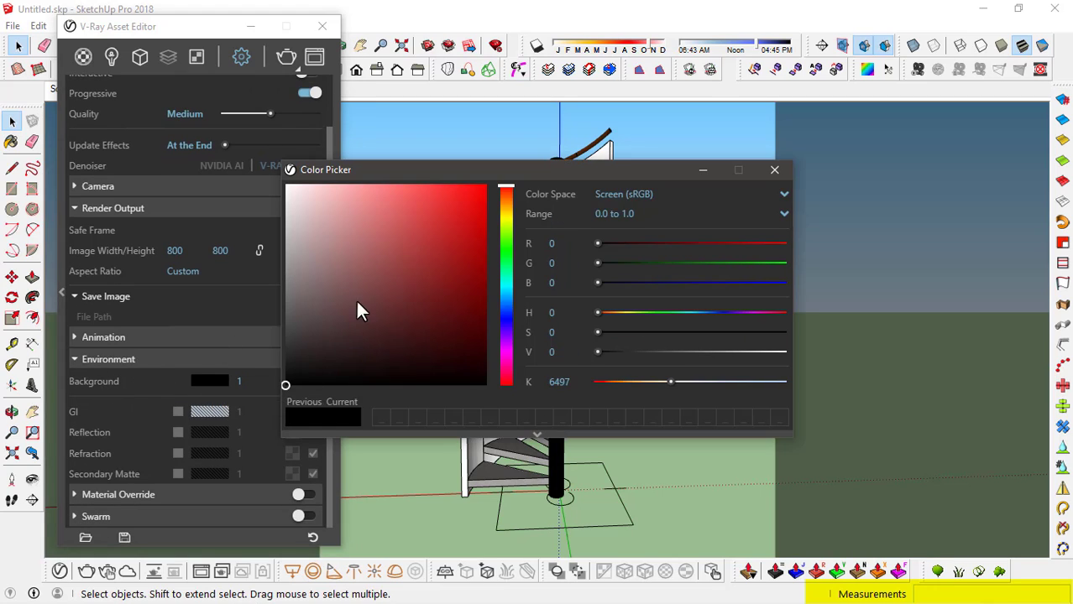
{"action": "left_click_drag", "start_coordinate": [355, 298], "coordinate": [195, 168]}
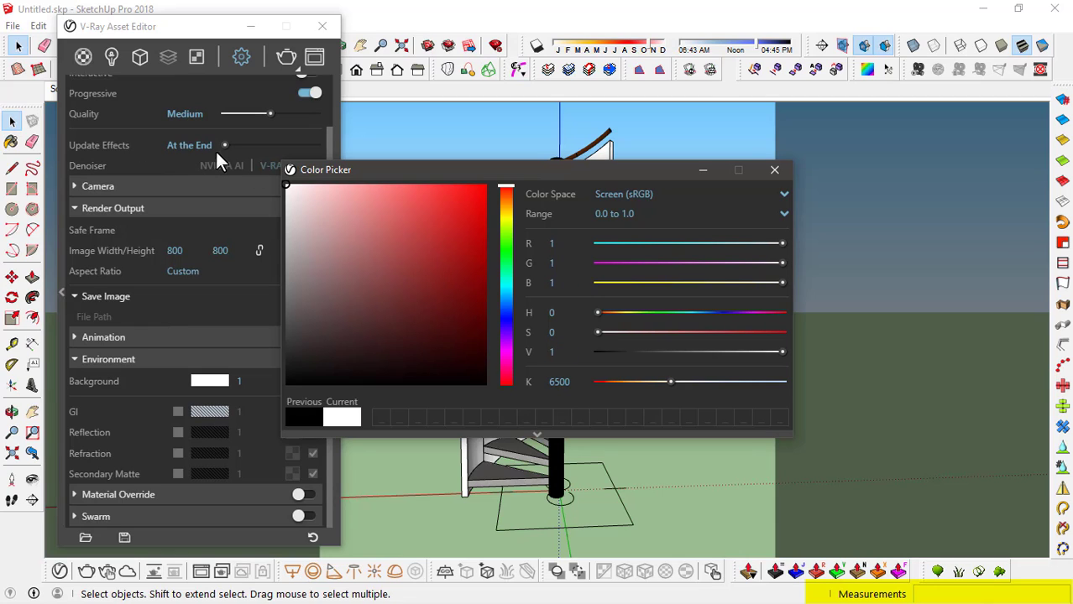
{"action": "left_click", "coordinate": [775, 171]}
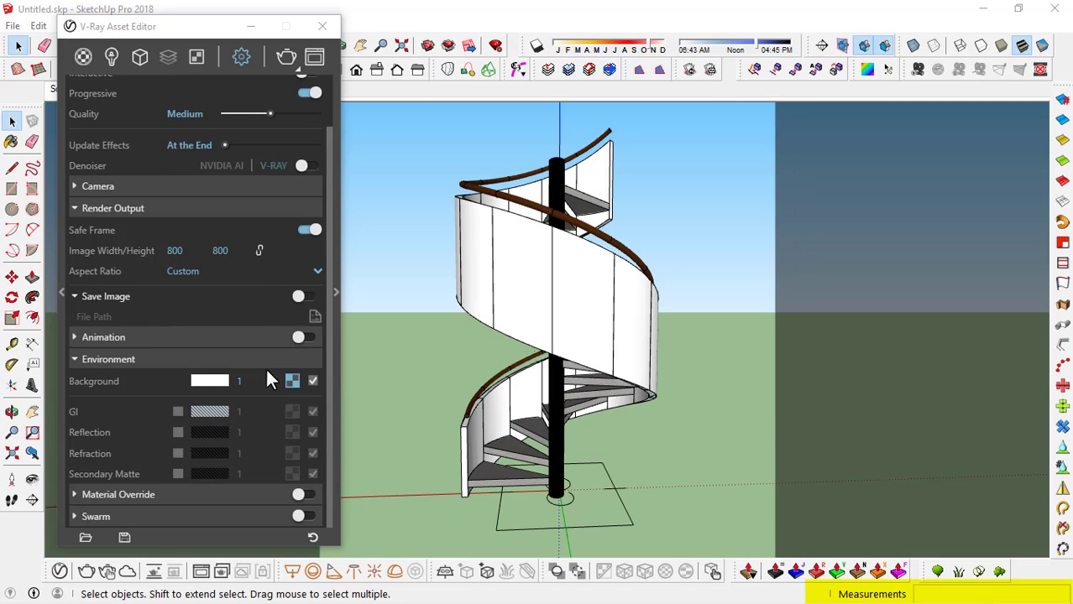
{"action": "left_click", "coordinate": [313, 382]}
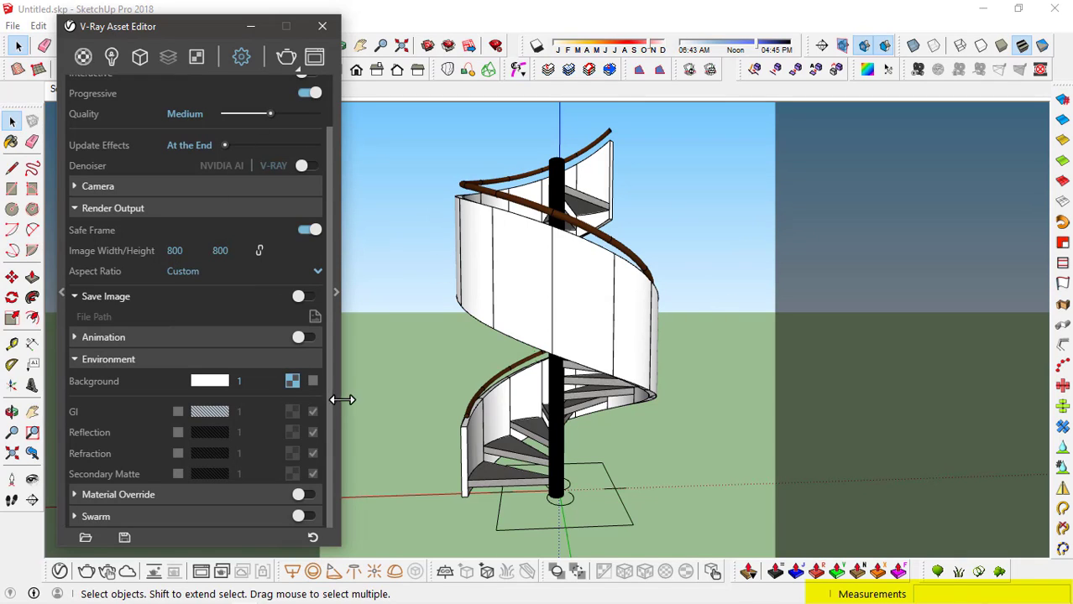
Enable the Volumetric Environment in the advanced render settings and set the Aerial Perspective visibility range to 5000
{"action": "left_click", "coordinate": [336, 294]}
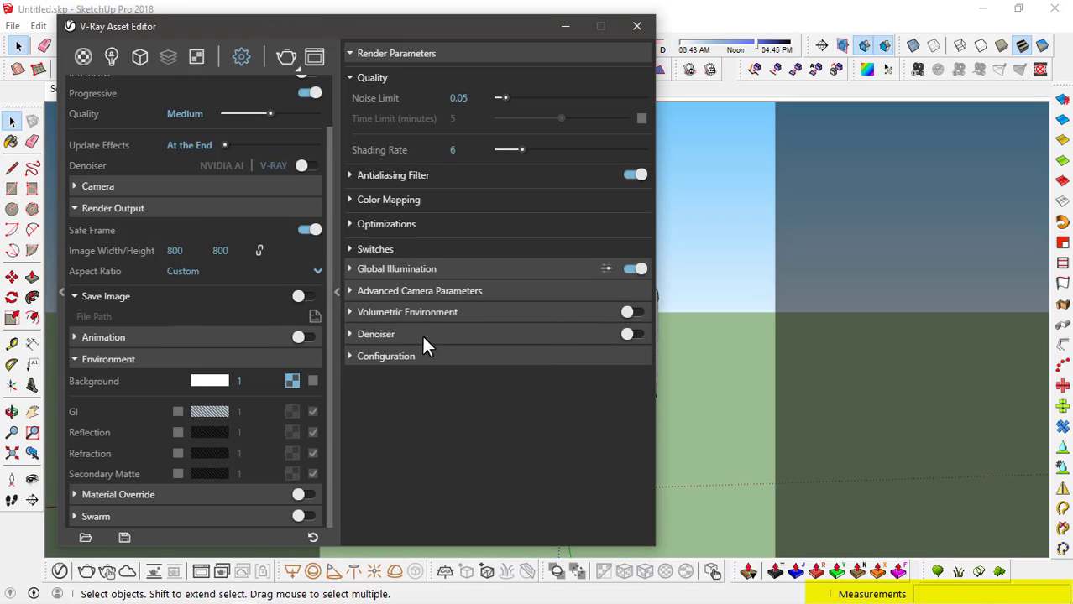
{"action": "left_click", "coordinate": [636, 312]}
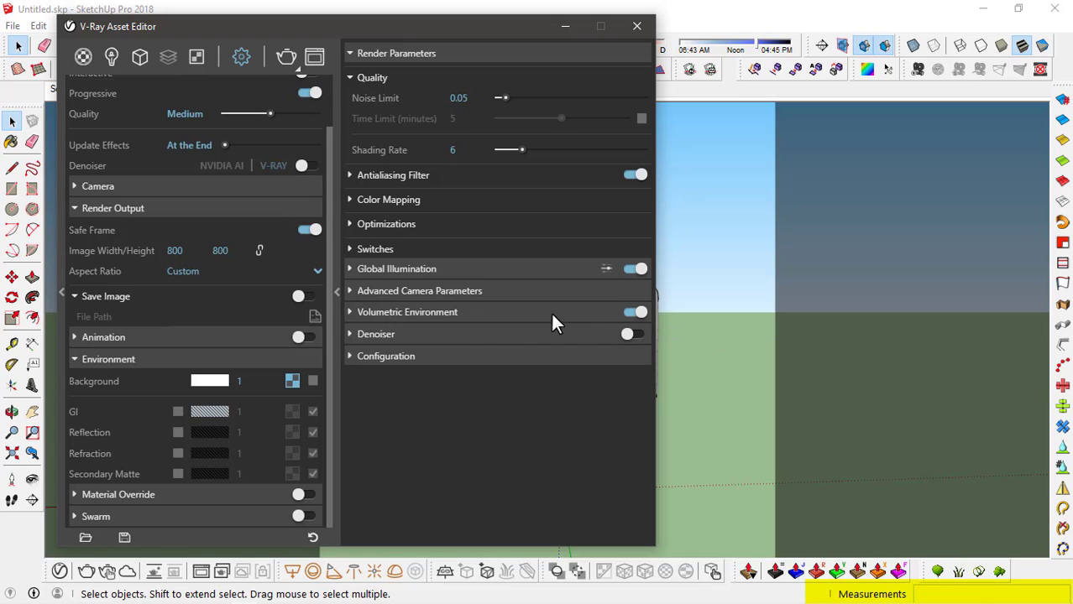
{"action": "left_click", "coordinate": [386, 314]}
{"action": "scroll", "coordinate": [434, 344], "scroll_direction": "down", "scroll_amount": 1}
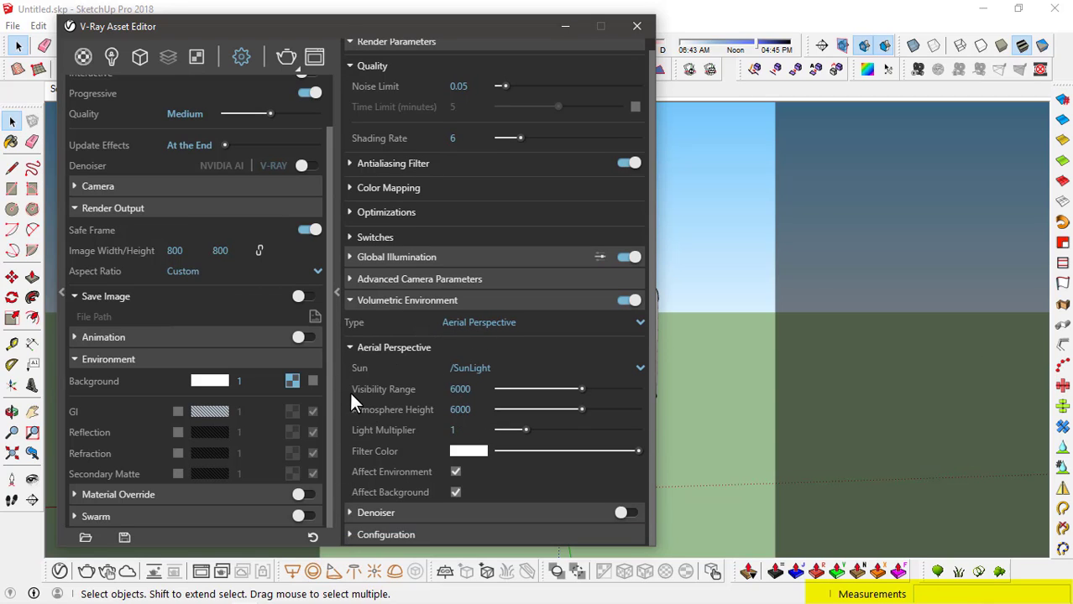
{"action": "left_click_drag", "start_coordinate": [478, 391], "coordinate": [396, 394]}
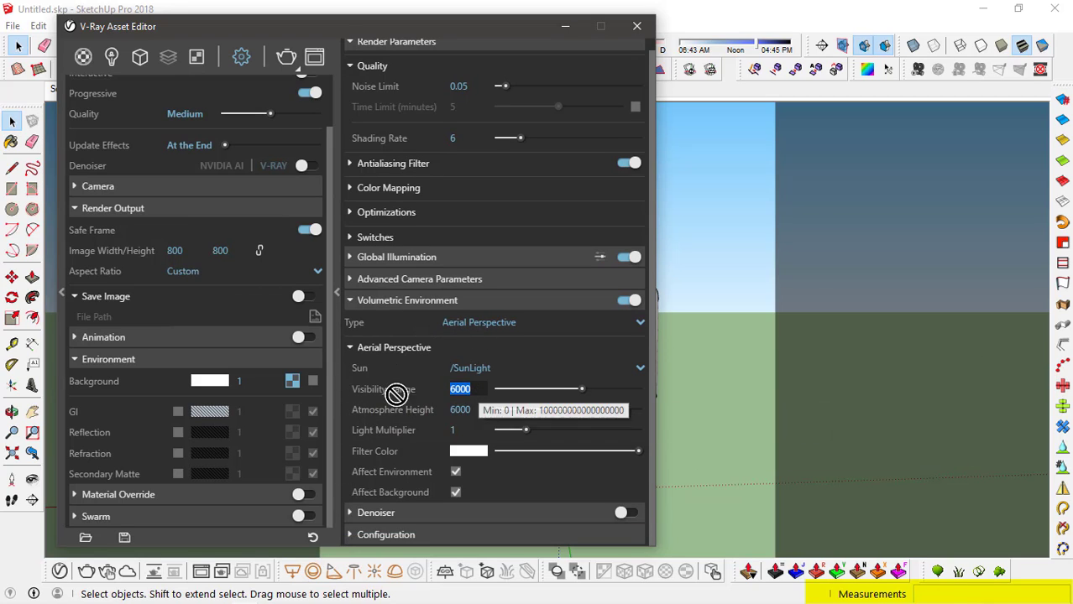
{"action": "type", "text": "5000"}
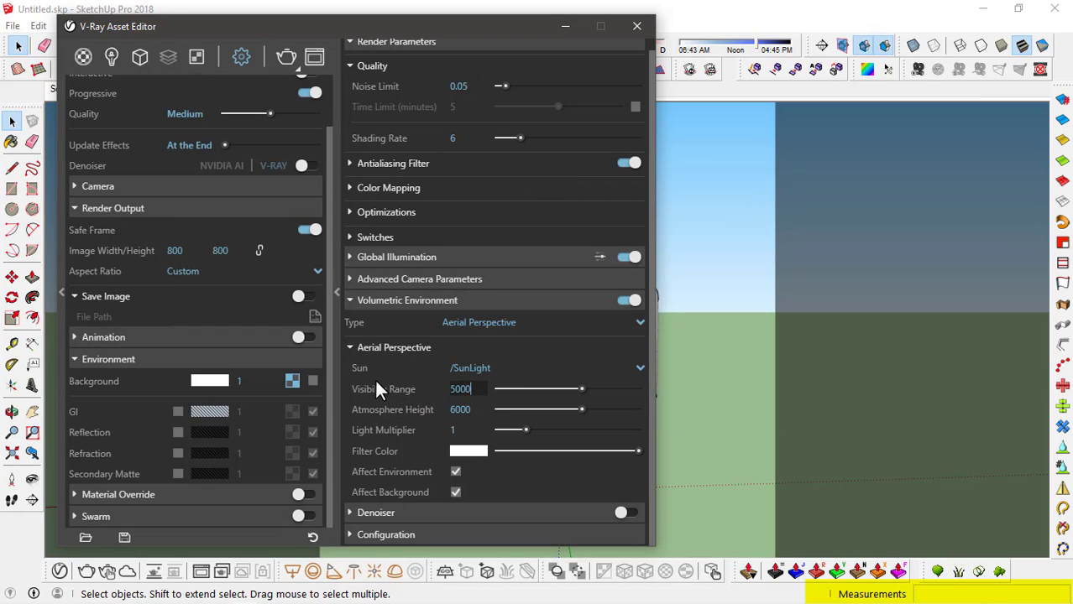
{"action": "key", "text": "Return"}
Set the Aerial Perspective atmosphere height to 50000 and turn off Affect Background
{"action": "left_click", "coordinate": [460, 409]}
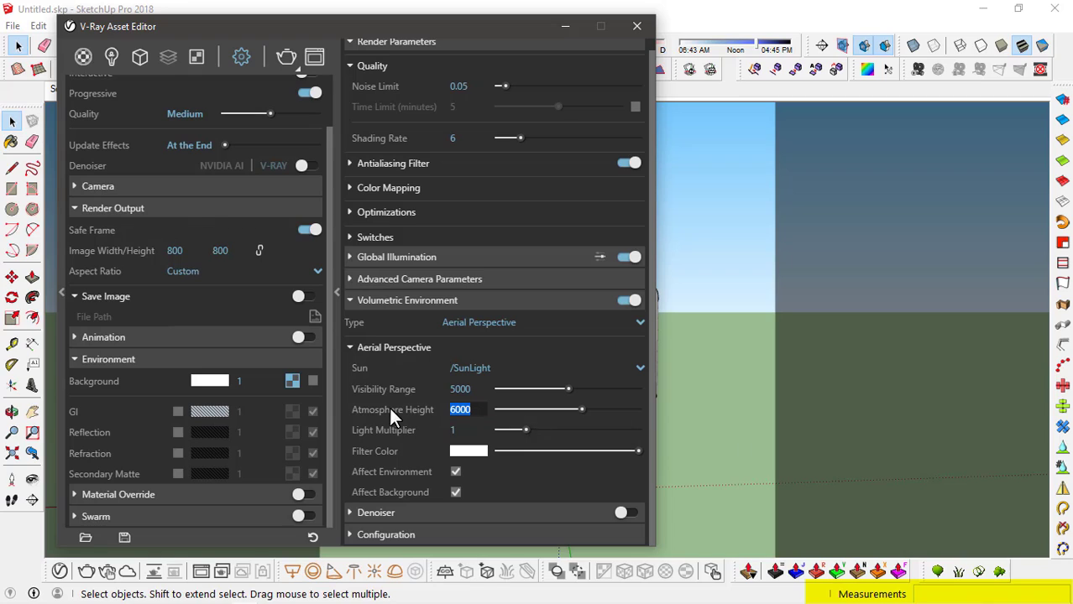
{"action": "type", "text": "50000"}
{"action": "key", "text": "Return"}
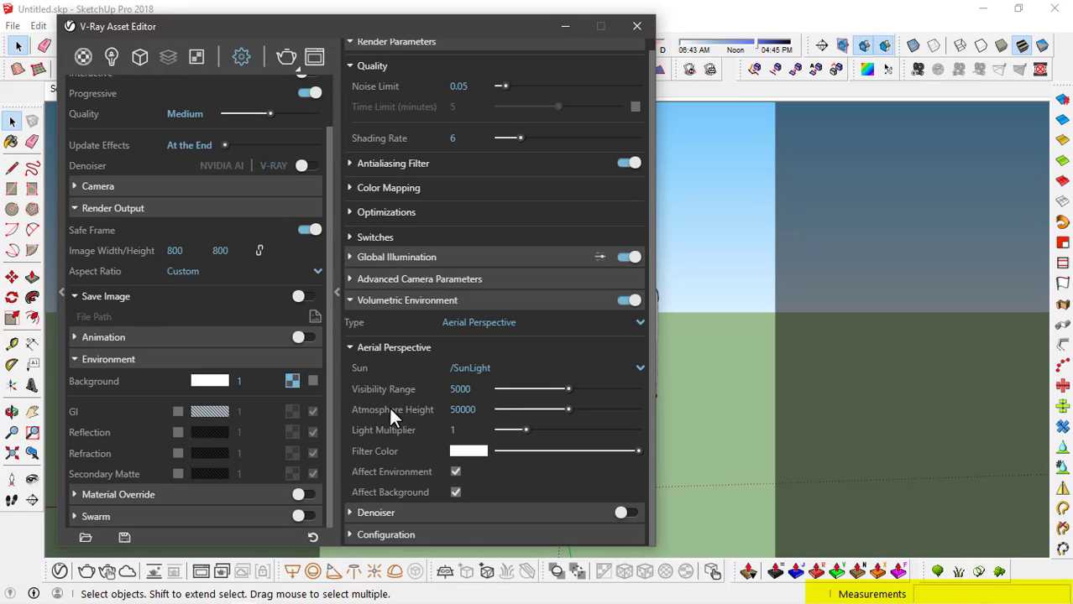
{"action": "left_click", "coordinate": [455, 493]}
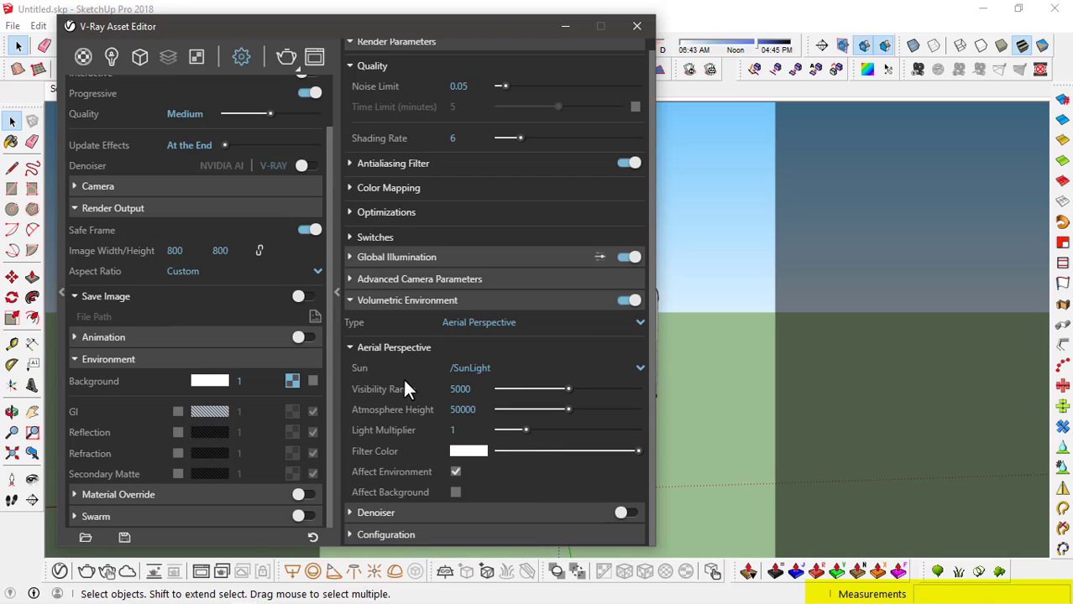
{"action": "left_click", "coordinate": [417, 304]}
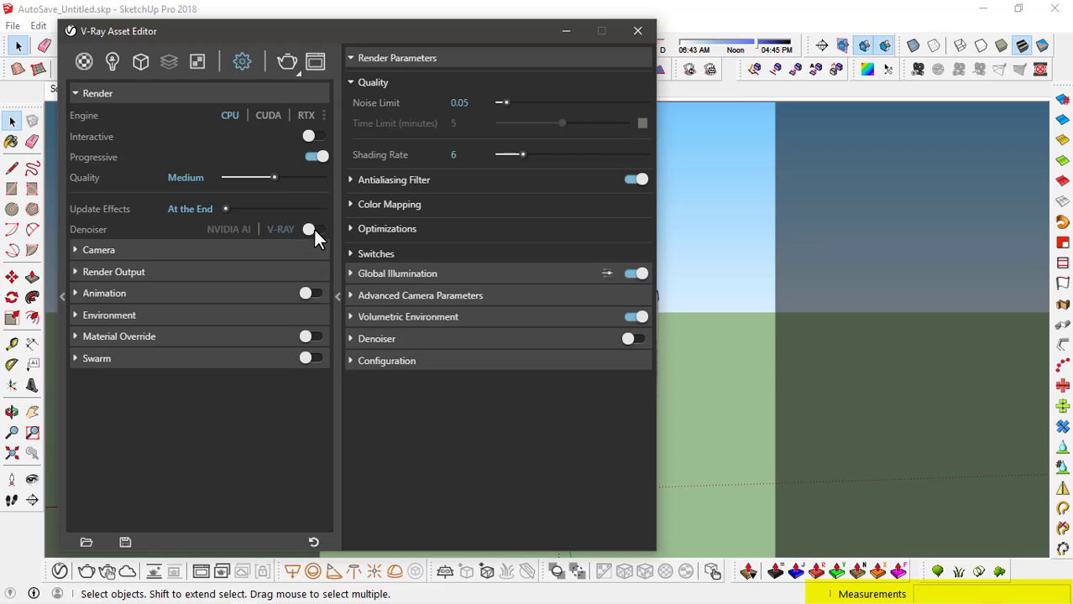
Turn on the V-Ray denoiser and keep the render quality at Medium
{"action": "left_click", "coordinate": [313, 229]}
{"action": "mouse_move", "coordinate": [139, 182]}
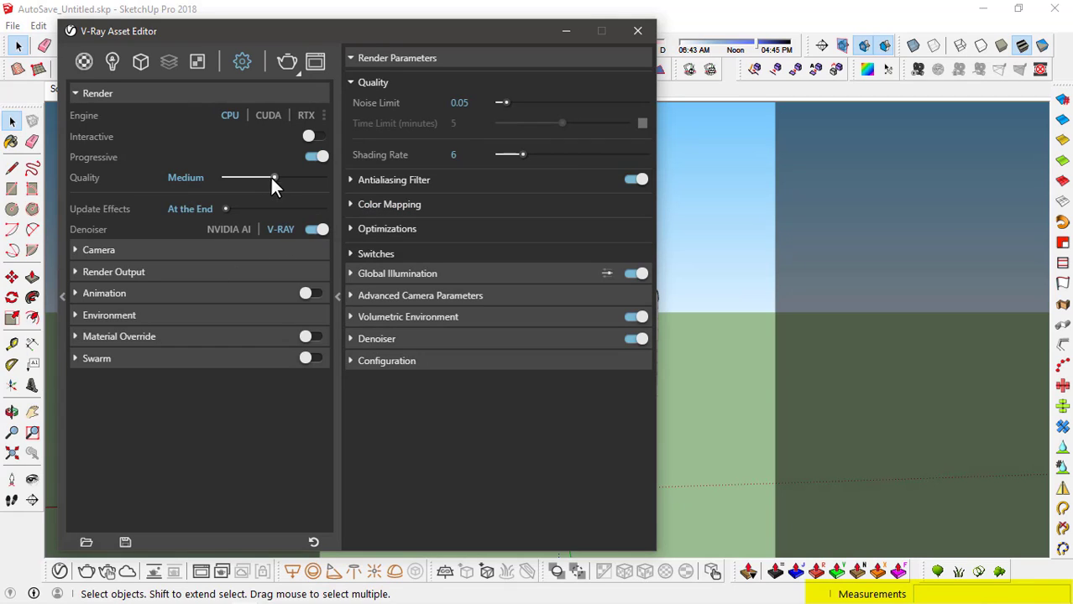
{"action": "mouse_move", "coordinate": [285, 180]}
{"action": "left_mouse_down"}
{"action": "mouse_move", "coordinate": [314, 179]}
{"action": "mouse_move", "coordinate": [281, 181]}
{"action": "left_mouse_up"}
Set the render output image size to 1200 x 1200
{"action": "left_click", "coordinate": [109, 275]}
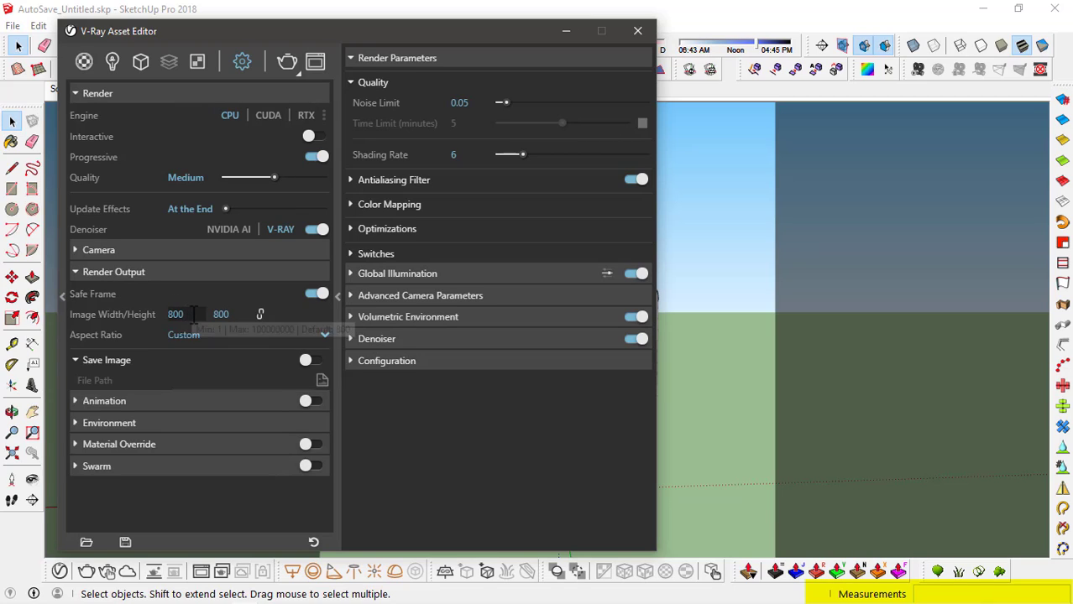
{"action": "left_click_drag", "start_coordinate": [185, 314], "coordinate": [109, 324]}
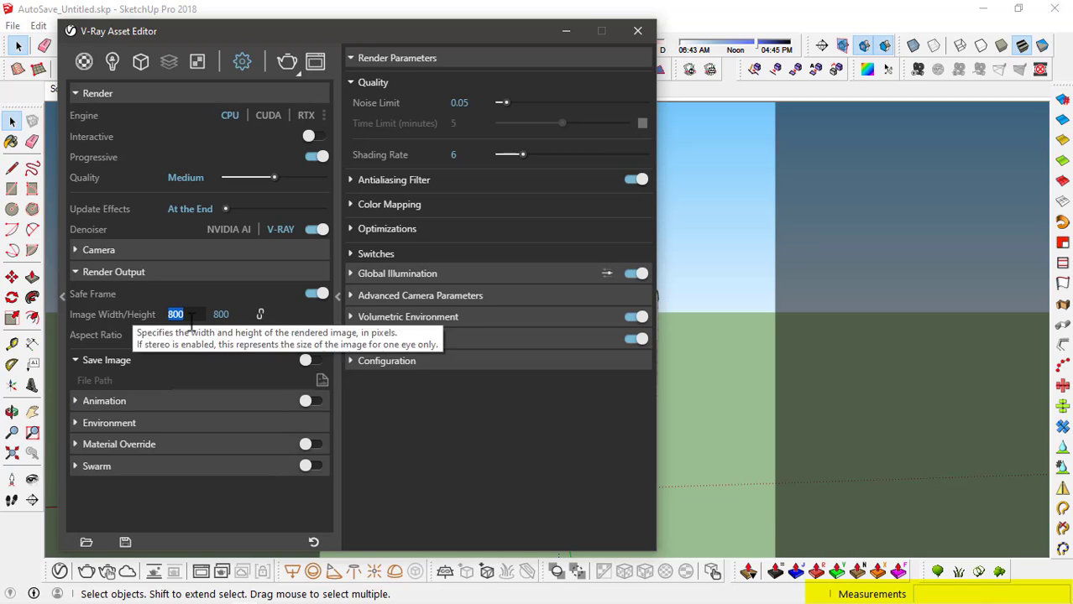
{"action": "type", "text": "1200"}
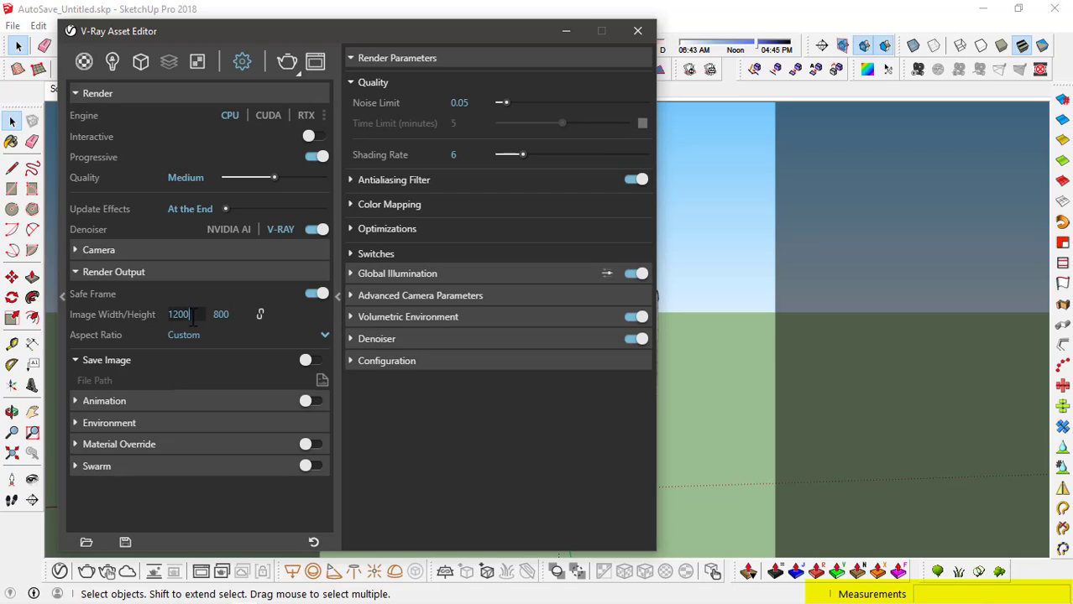
{"action": "double_click", "coordinate": [220, 314]}
{"action": "type", "text": "1200"}
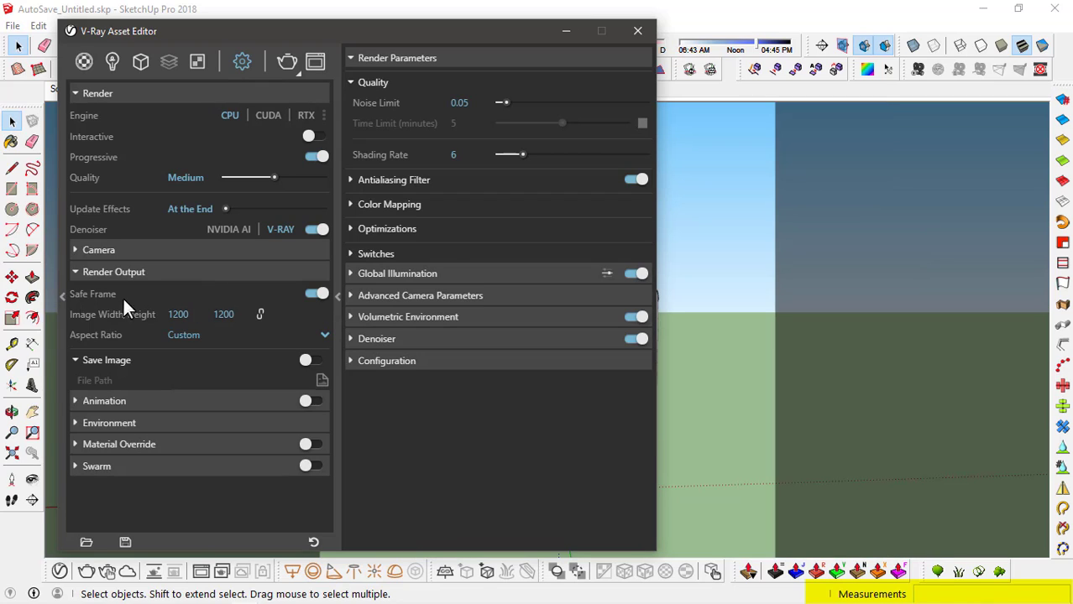
{"action": "left_click", "coordinate": [109, 272]}
Set the environment background intensity to 50
{"action": "left_click", "coordinate": [109, 316]}
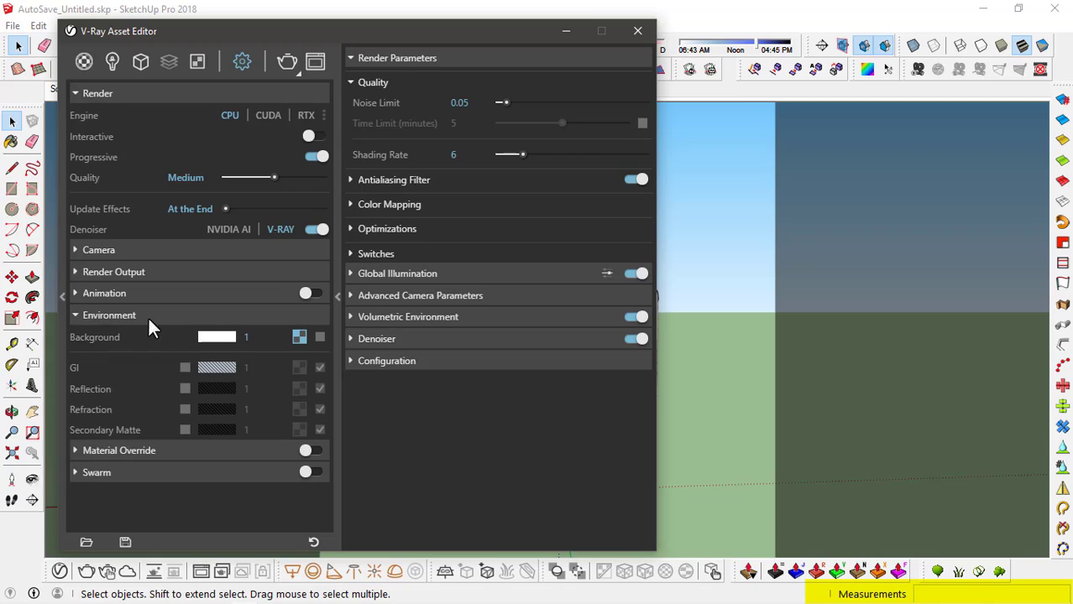
{"action": "double_click", "coordinate": [259, 339]}
{"action": "type", "text": "50"}
{"action": "key", "text": "Return"}
Test render the staircase against the brightened white background, then stop the render and close the frame buffer
{"action": "left_click", "coordinate": [290, 61]}
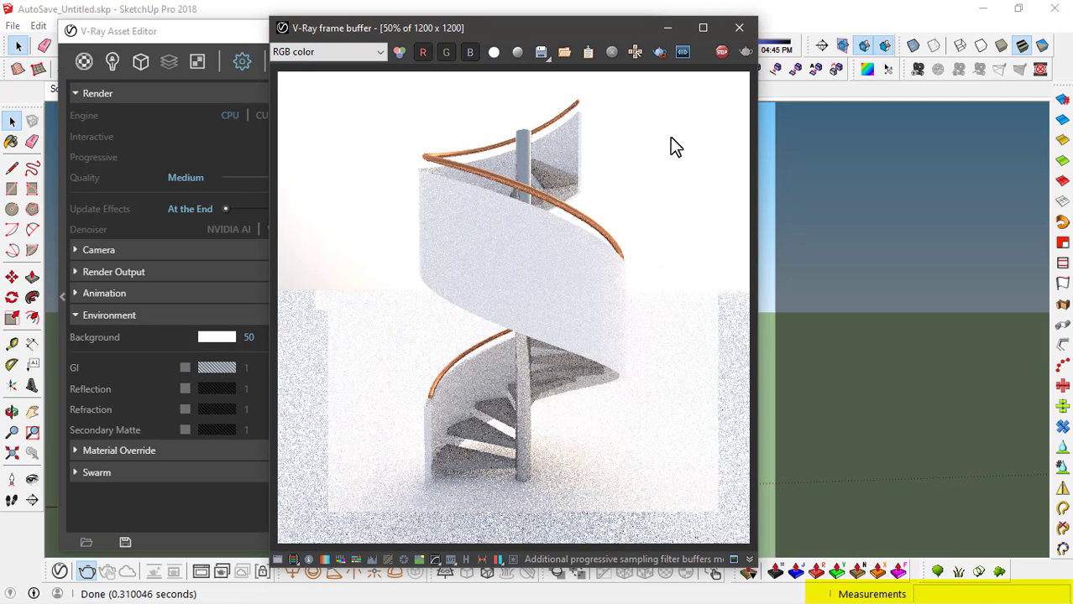
{"action": "left_click", "coordinate": [722, 52]}
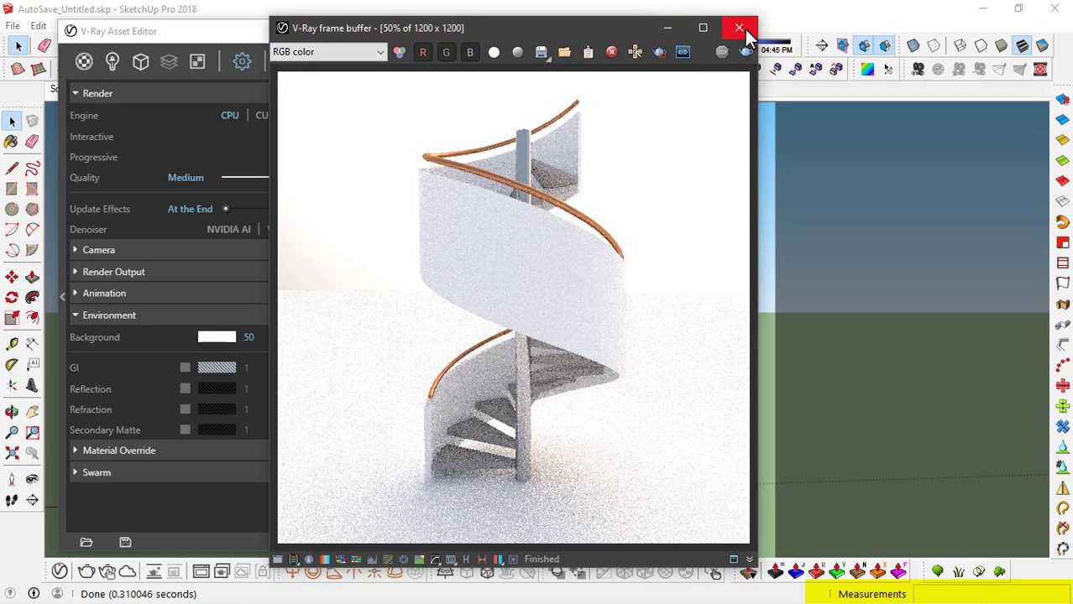
{"action": "left_click", "coordinate": [740, 27]}
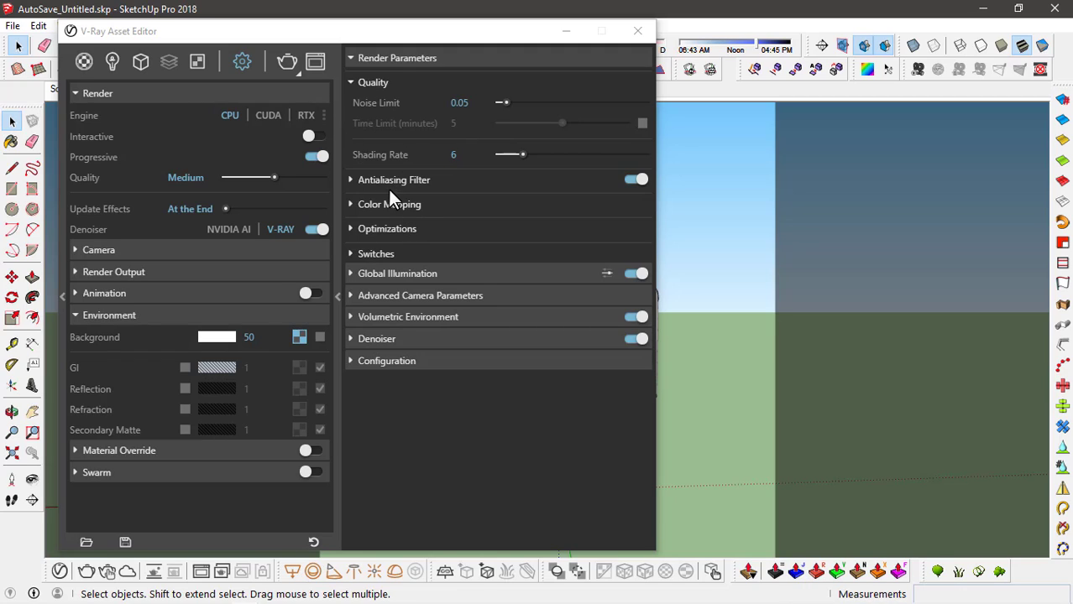
Keep Brute force for the Global Illumination primary rays and set the Light Cache subdivs to 2000
{"action": "left_click", "coordinate": [369, 275]}
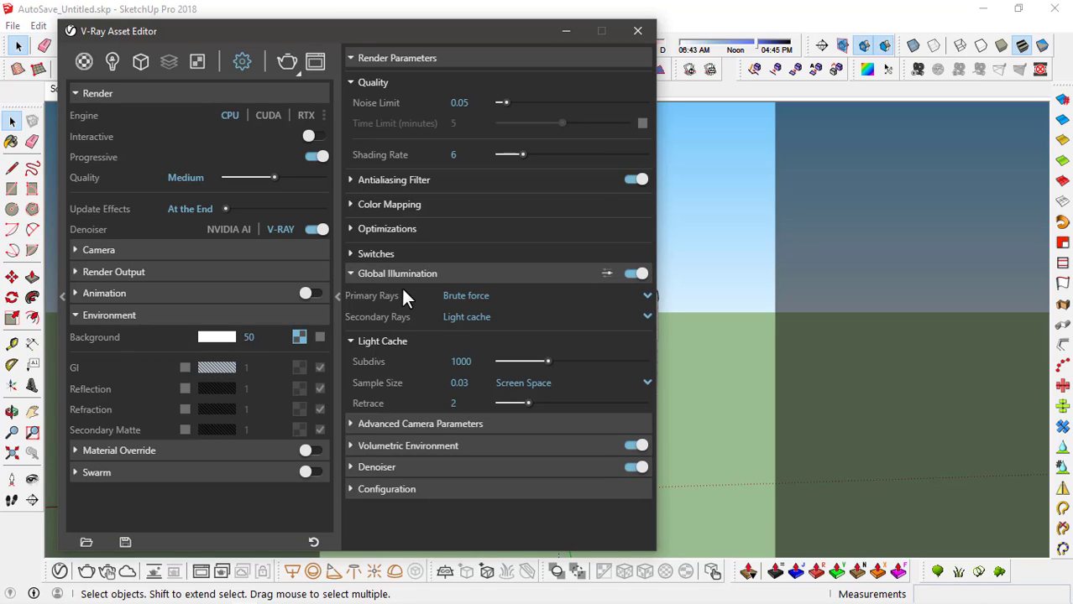
{"action": "left_click", "coordinate": [478, 295]}
{"action": "left_click", "coordinate": [466, 302]}
{"action": "left_click", "coordinate": [461, 361]}
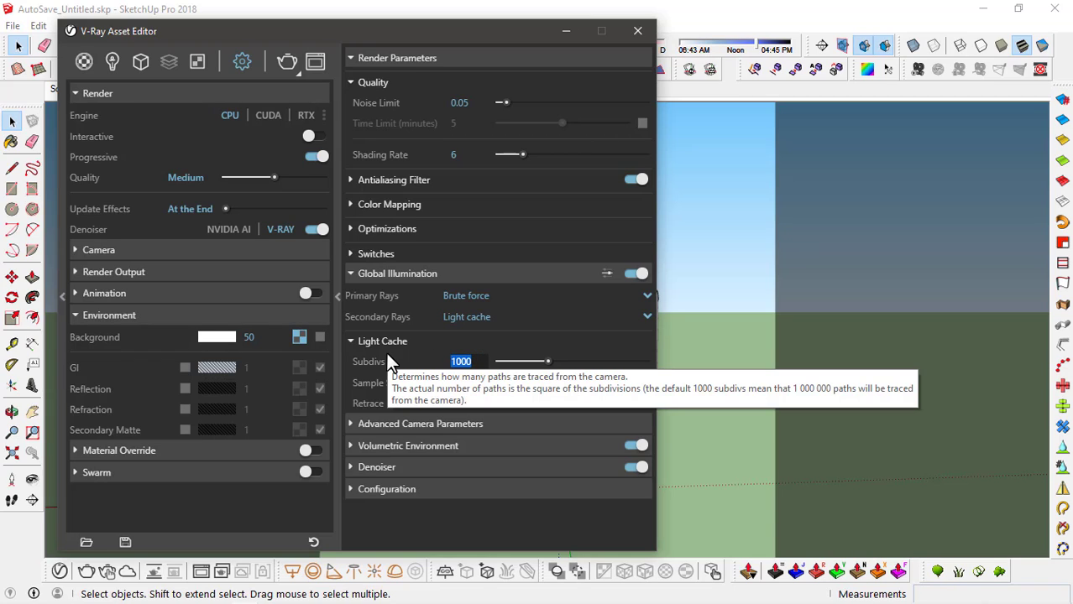
{"action": "type", "text": "2000"}
{"action": "key", "text": "Return"}
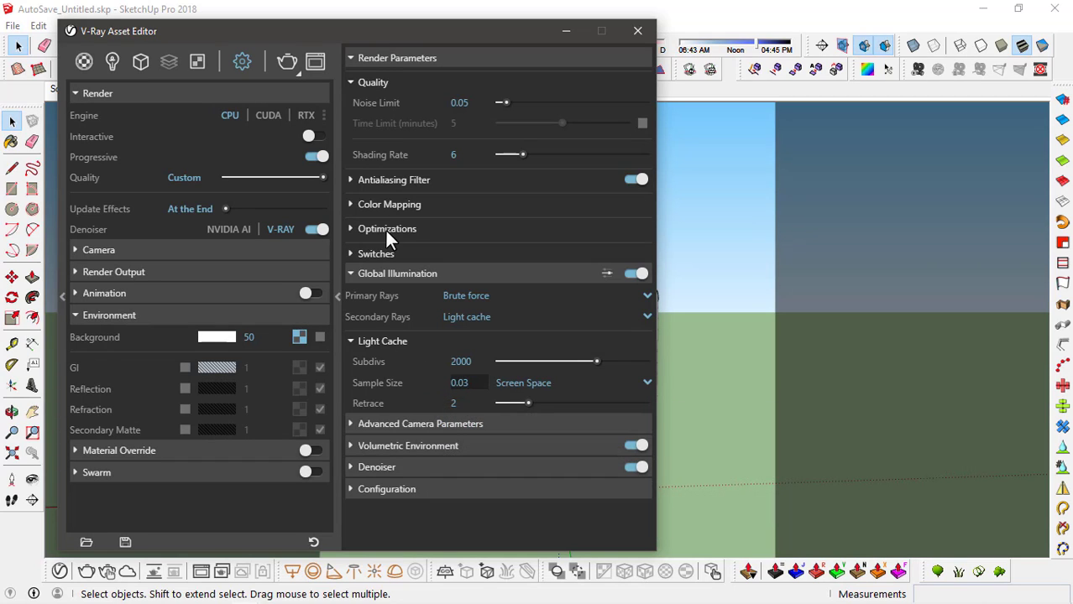
{"action": "left_click", "coordinate": [354, 276]}
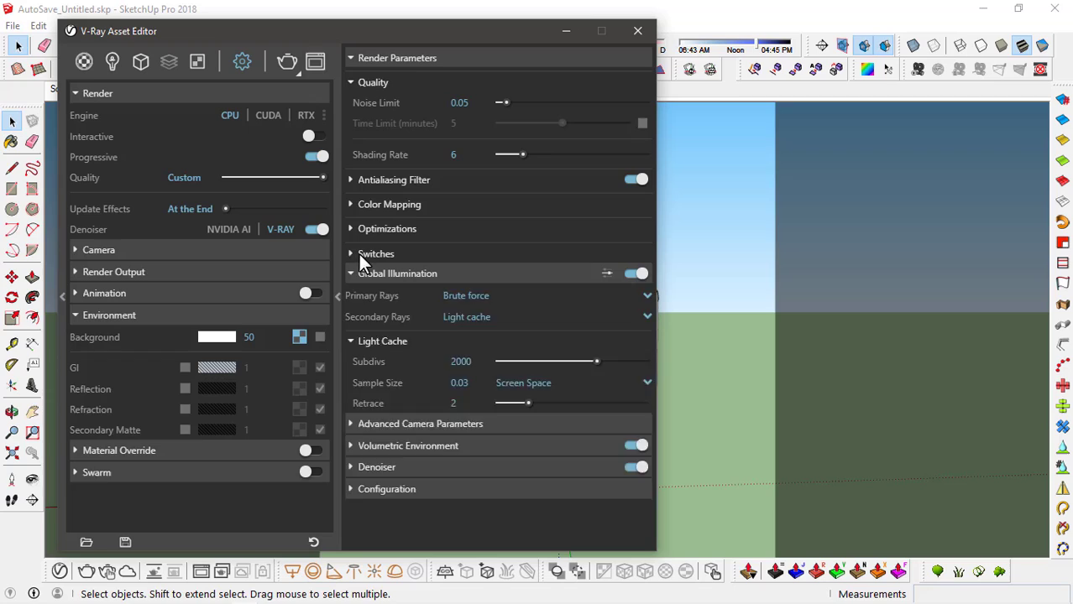
{"action": "left_click", "coordinate": [357, 84]}
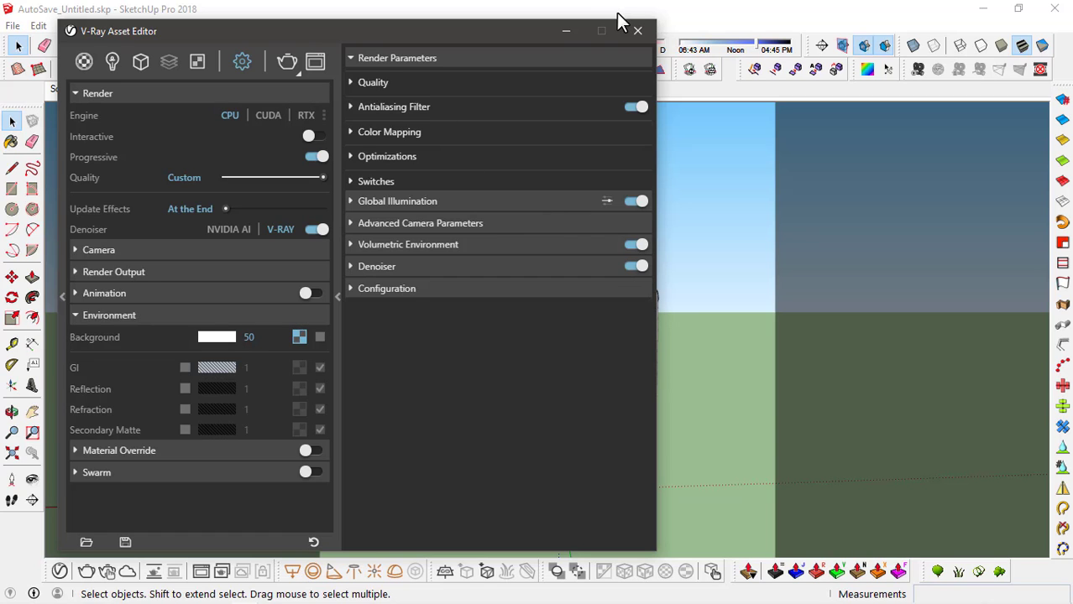
Minimize the Asset Editor, orbit to a high view looking down into the staircase and render it
{"action": "left_click", "coordinate": [569, 32]}
{"action": "middle_click_drag", "start_coordinate": [587, 235], "coordinate": [621, 318]}
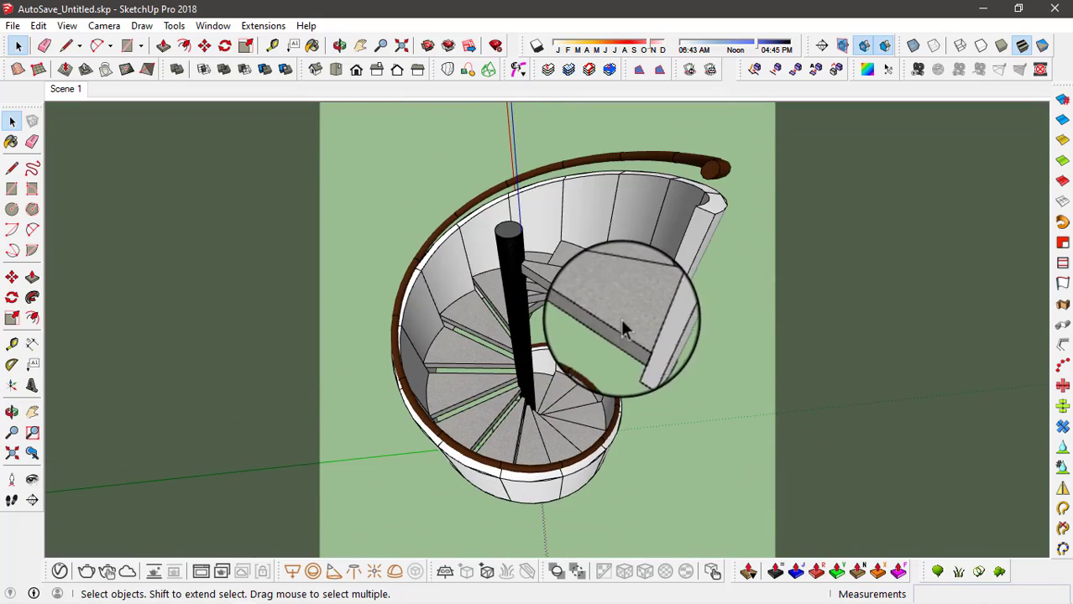
{"action": "left_click", "coordinate": [86, 573]}
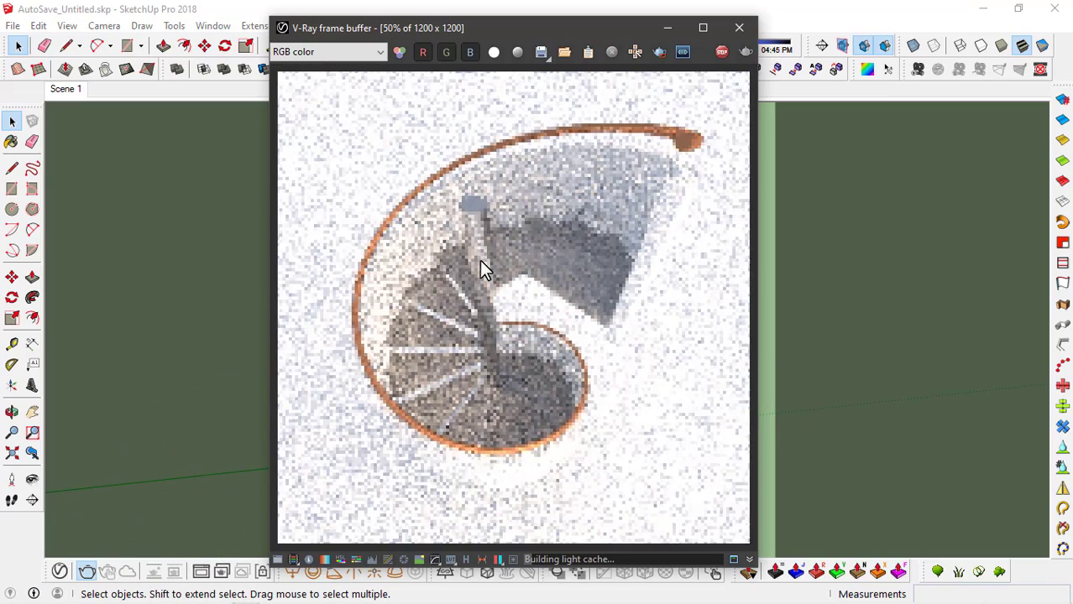